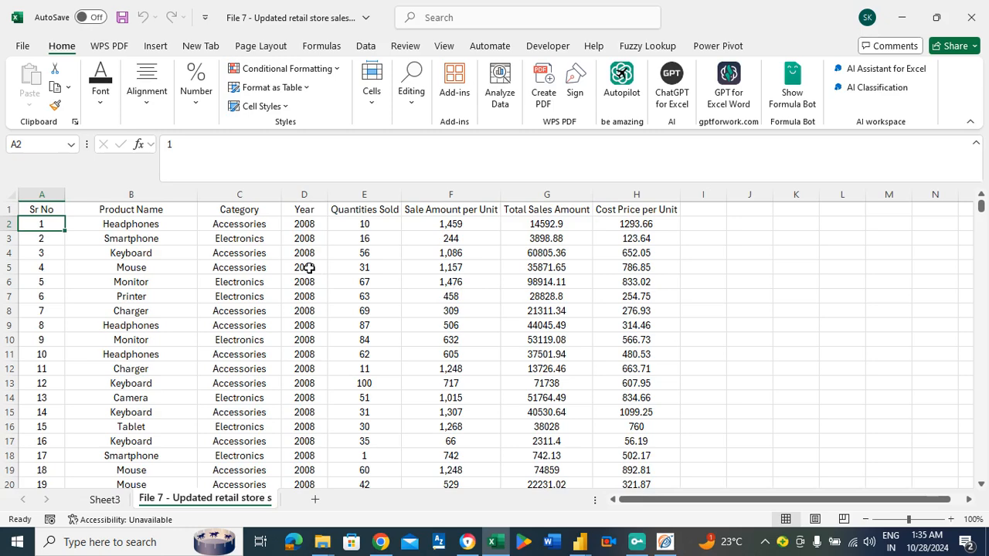
Examine the retail sales data's Product Name column from its first record to its last, along with the adjacent Category column.
click(118, 225)
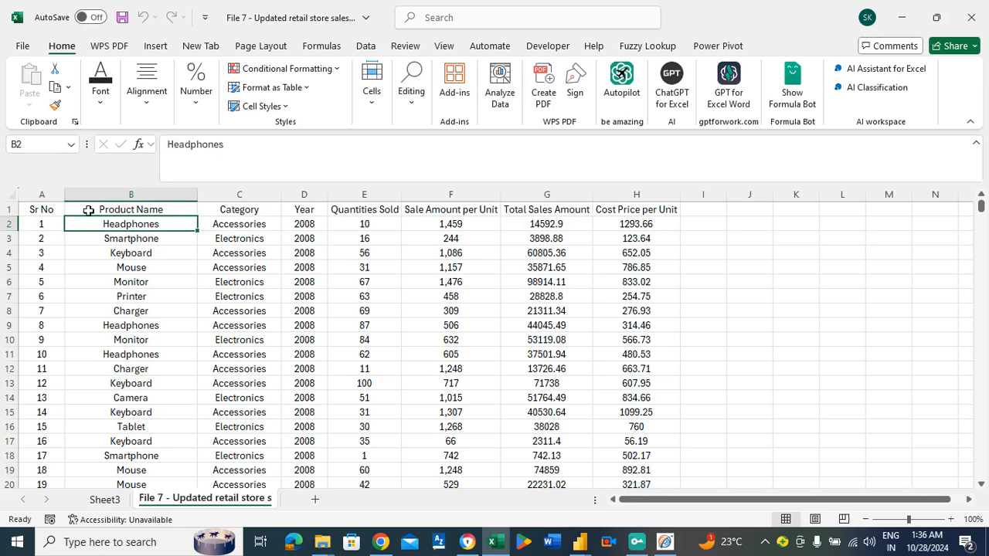
key(ctrl+Down)
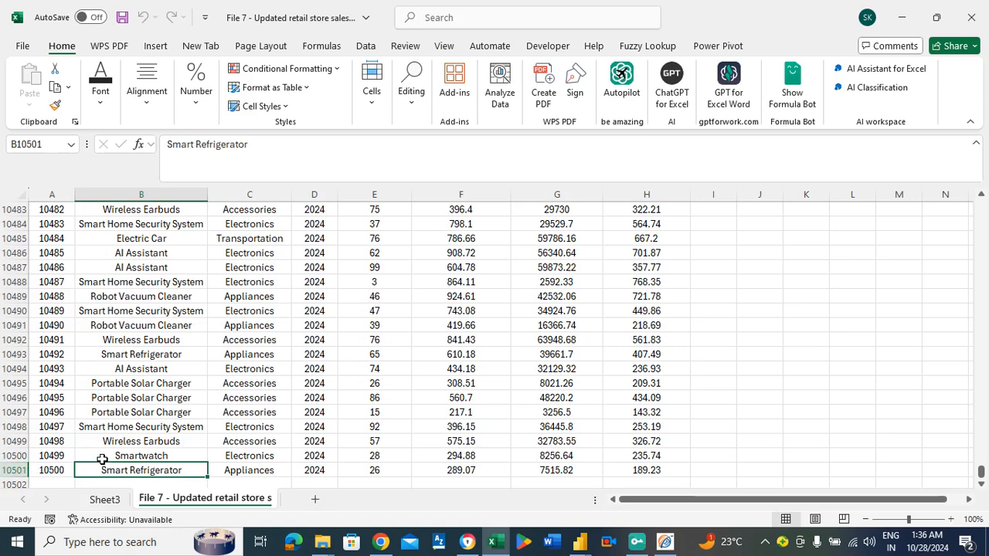
click(162, 410)
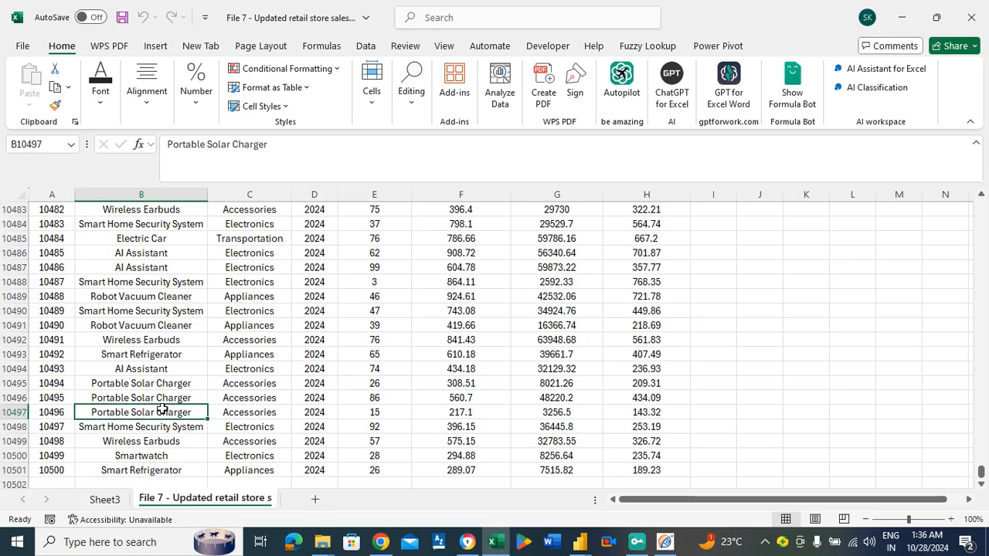
key(ctrl+Up)
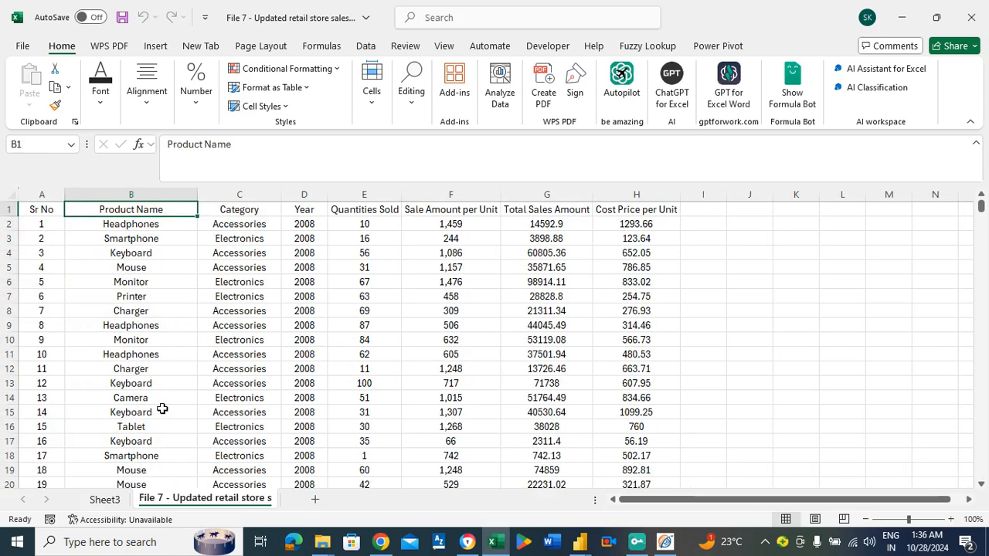
click(155, 222)
click(240, 223)
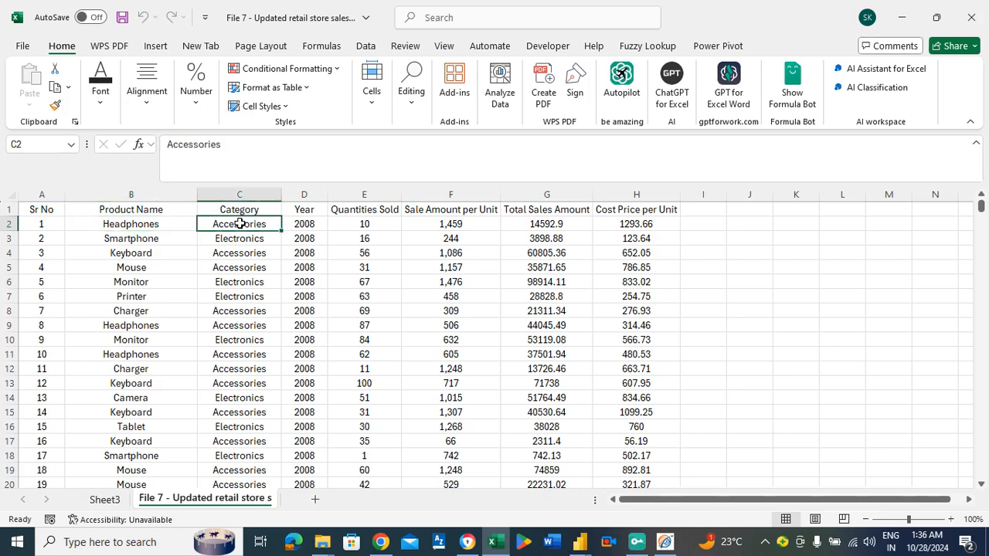
key(Home)
key(Right)
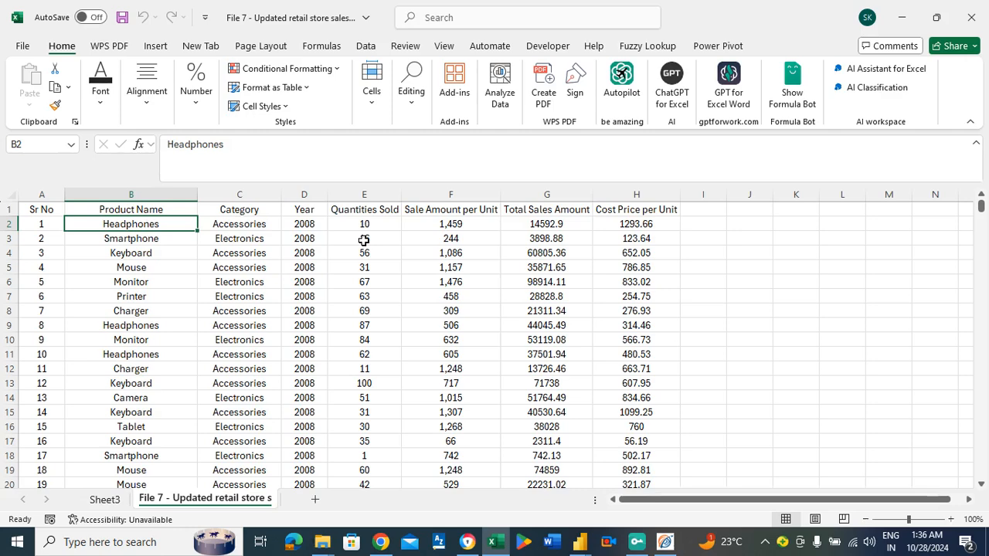
Go to Sheet3 and inspect the Smartphone row of the pivot table with its total sales amount.
click(105, 500)
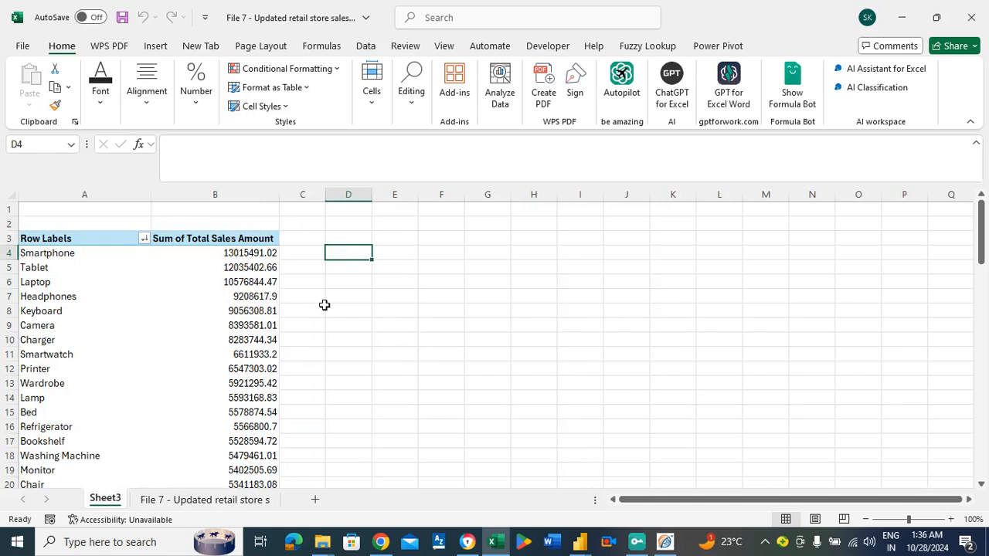
click(221, 256)
key(Left)
key(Right)
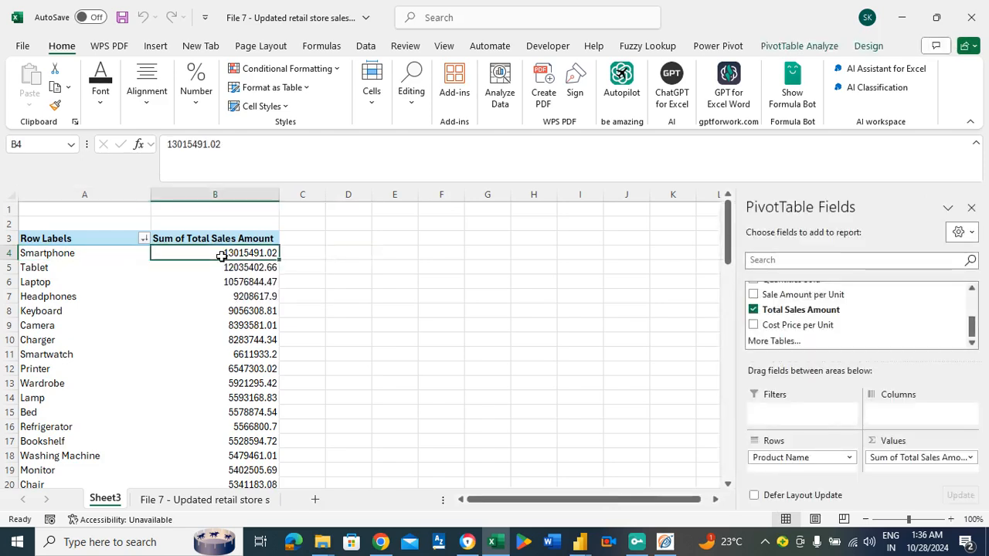
key(Left)
key(Right)
click(91, 253)
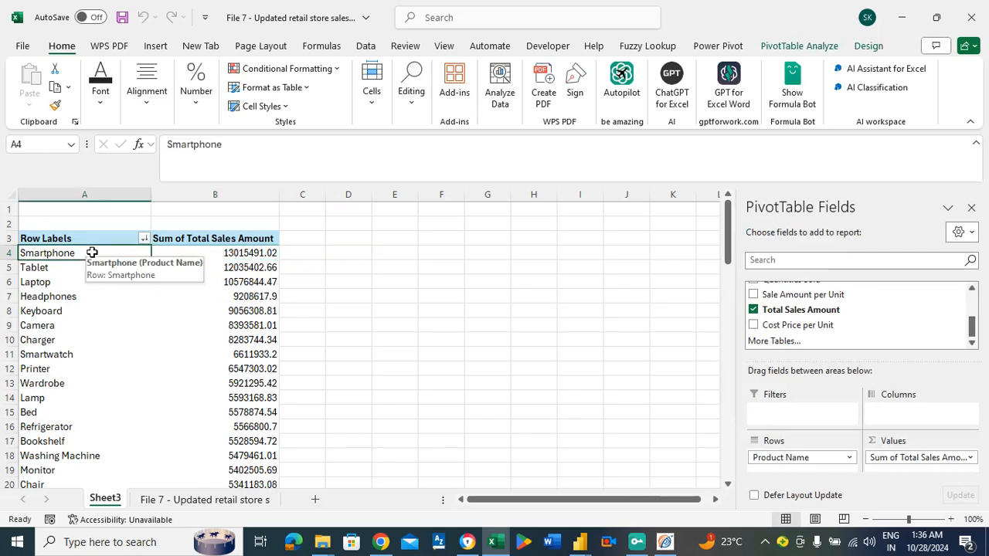
key(Right)
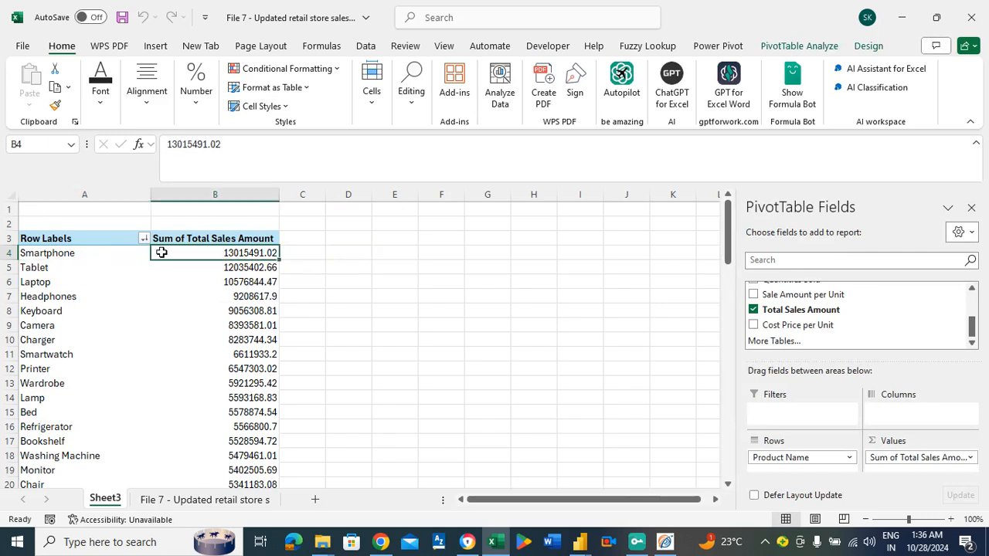
Review the pivot table's product row labels and compare the top product with its sales figure.
click(48, 255)
key(Down)
key(Down)
key(Down)
key(Down)
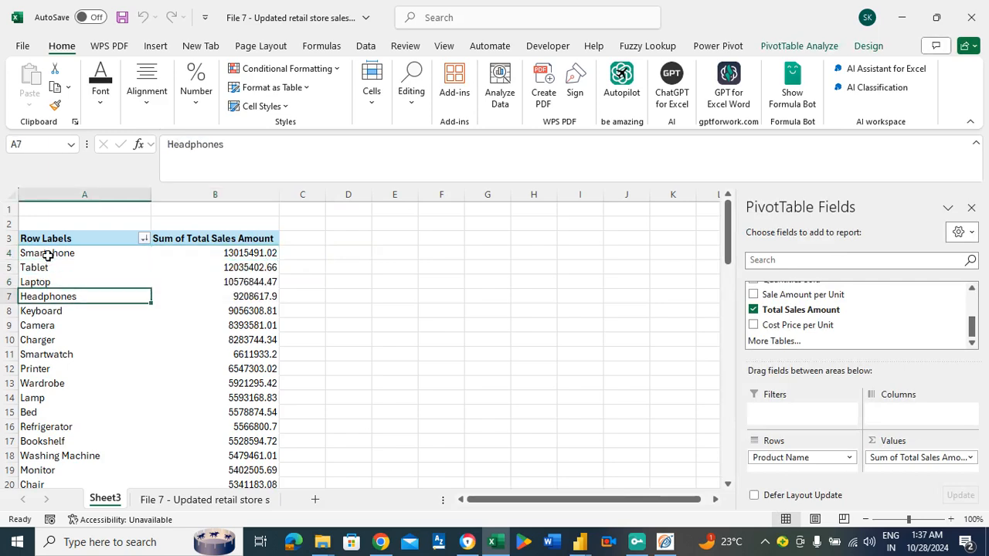
click(147, 254)
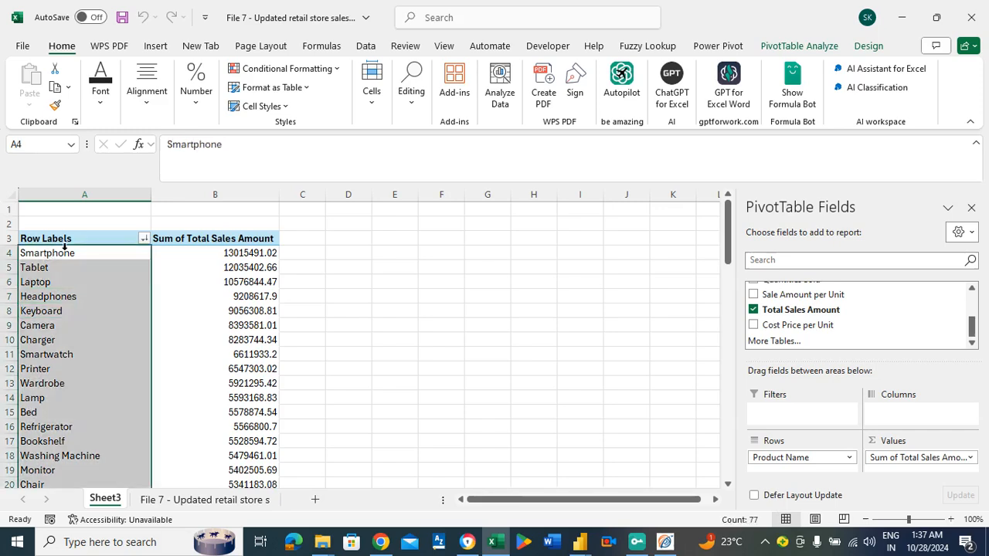
click(193, 257)
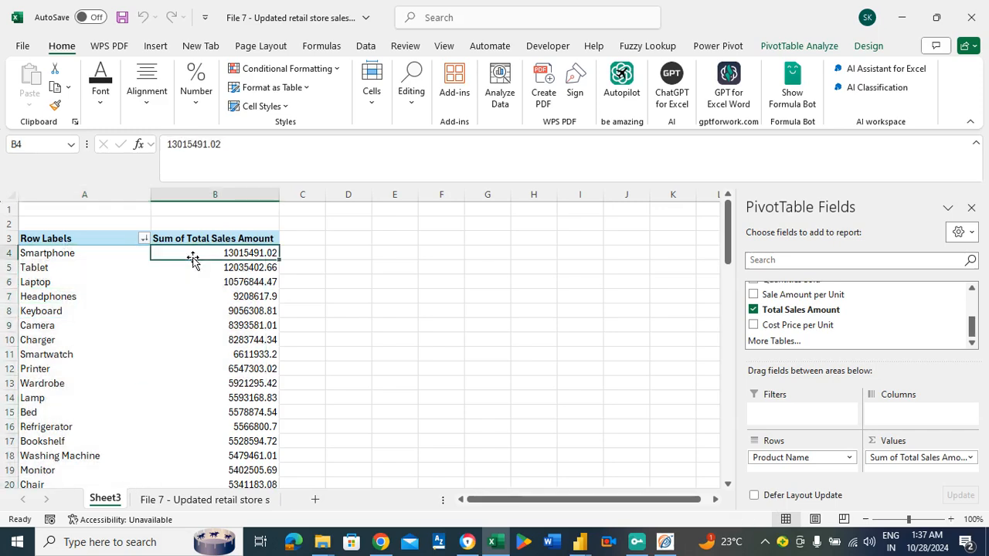
key(Left)
key(Right)
key(Left)
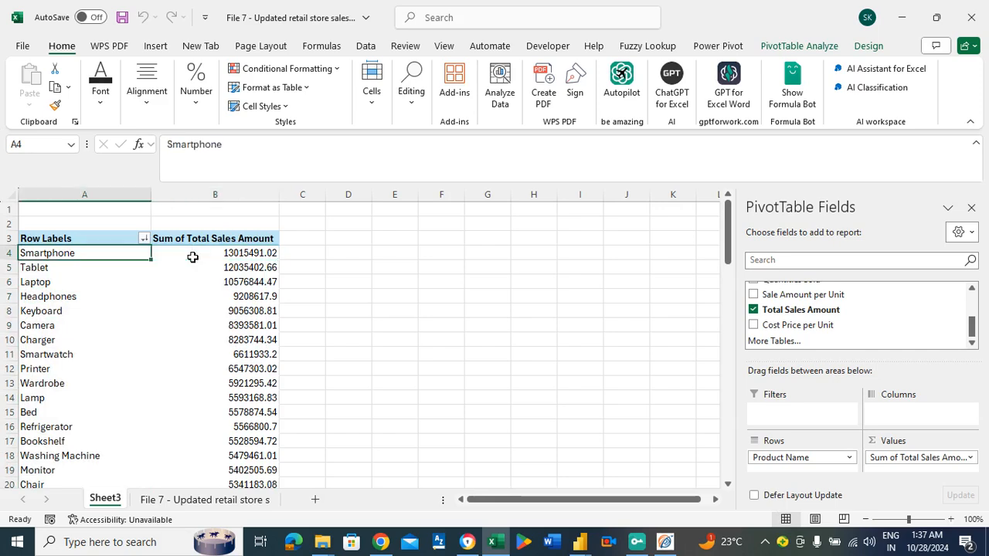
key(Right)
click(111, 254)
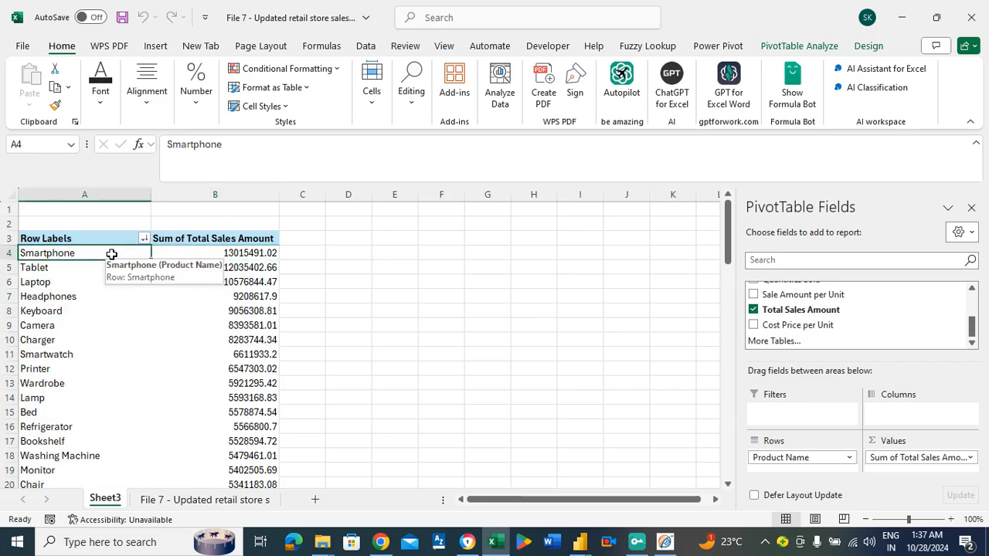
key(Right)
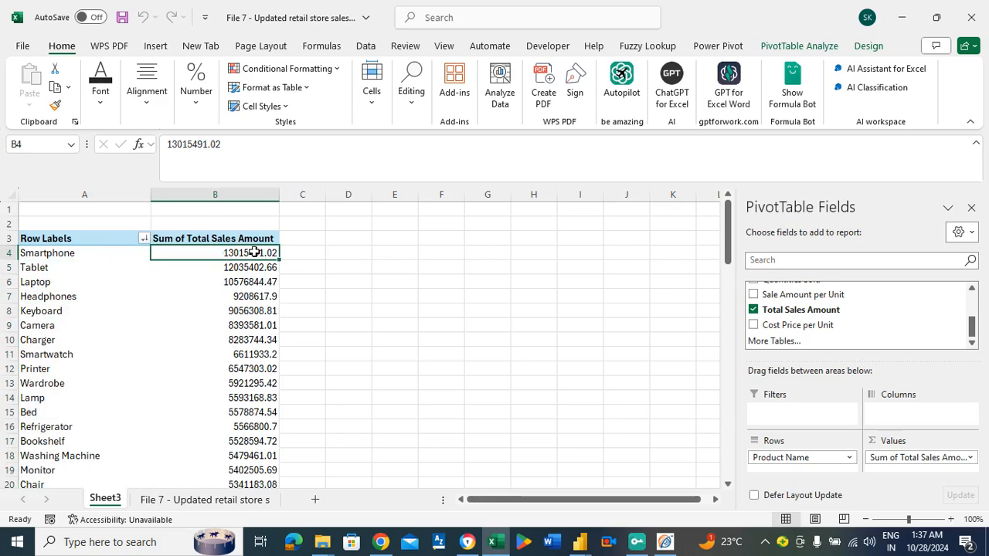
Copy the sales amounts in B4:B10 for Smartphone through Charger into a new sheet, starting at cell D3.
drag(250, 252, 246, 337)
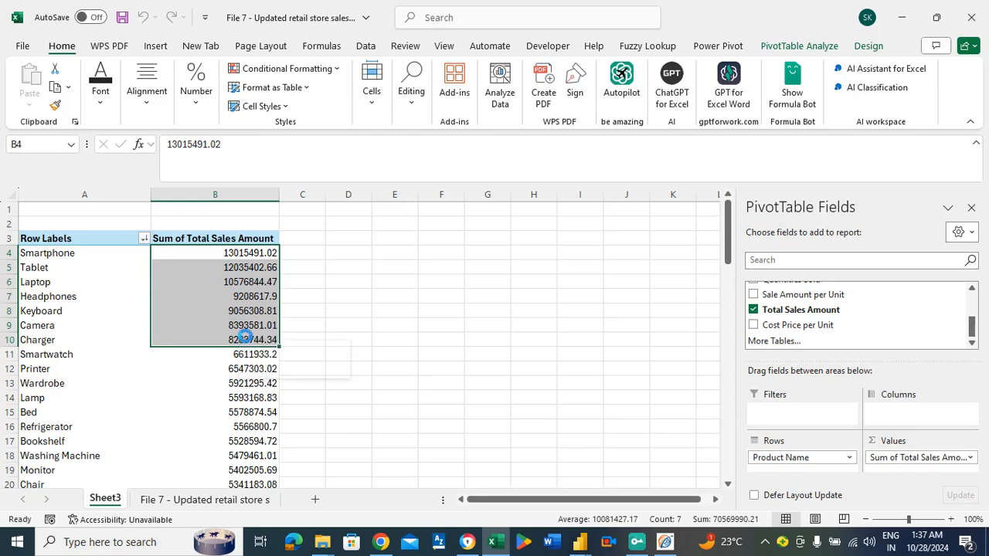
key(ctrl+c)
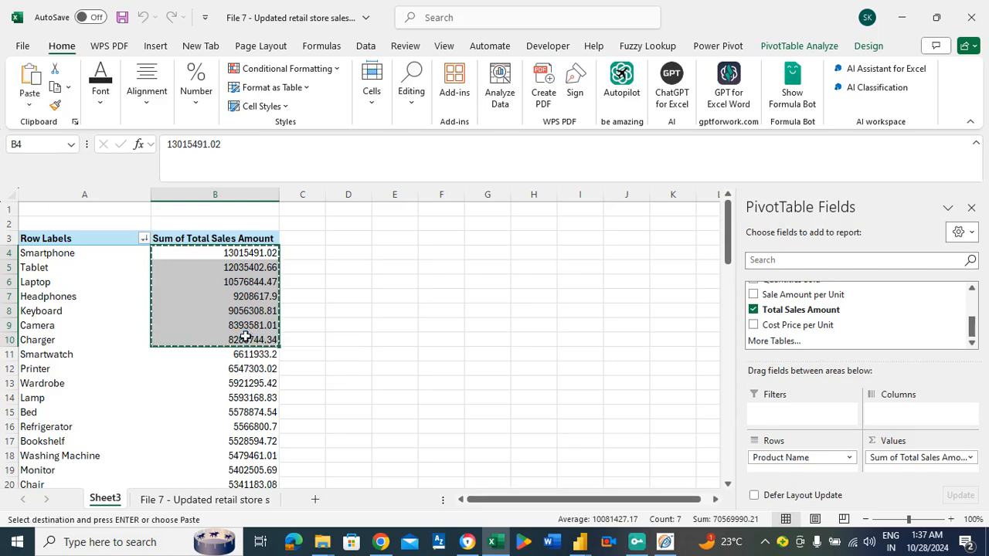
click(313, 500)
click(158, 242)
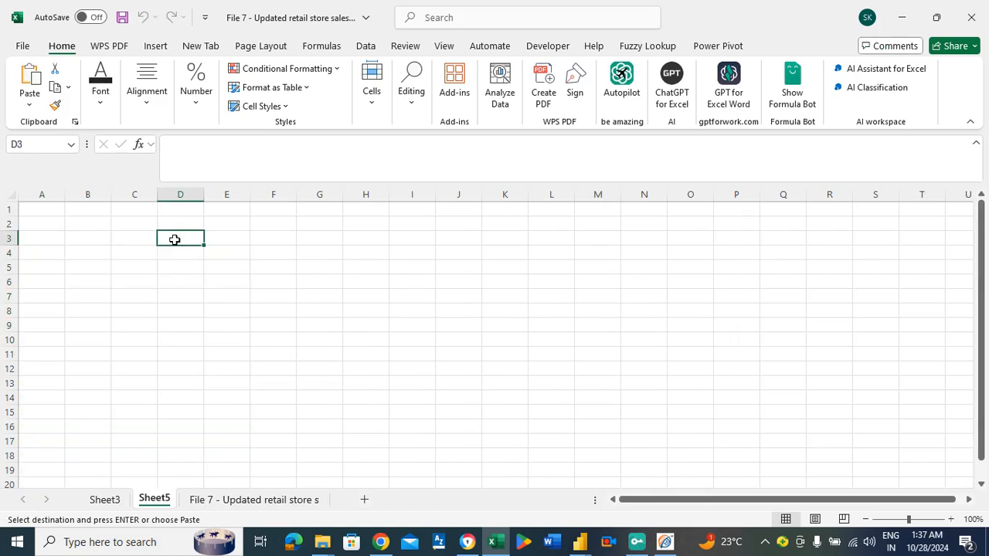
key(ctrl+v)
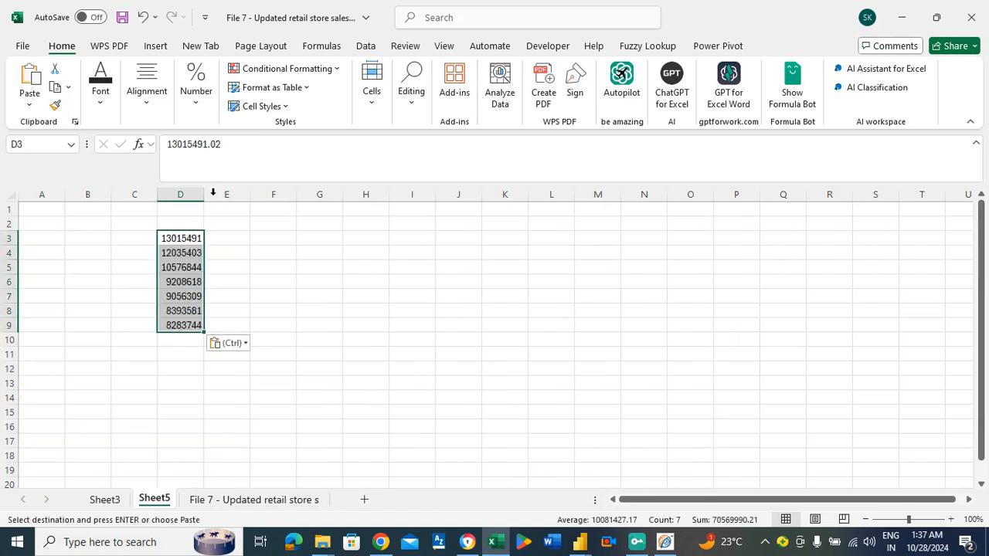
Set the pasted sales amounts to font size 22 and widen column D.
click(101, 93)
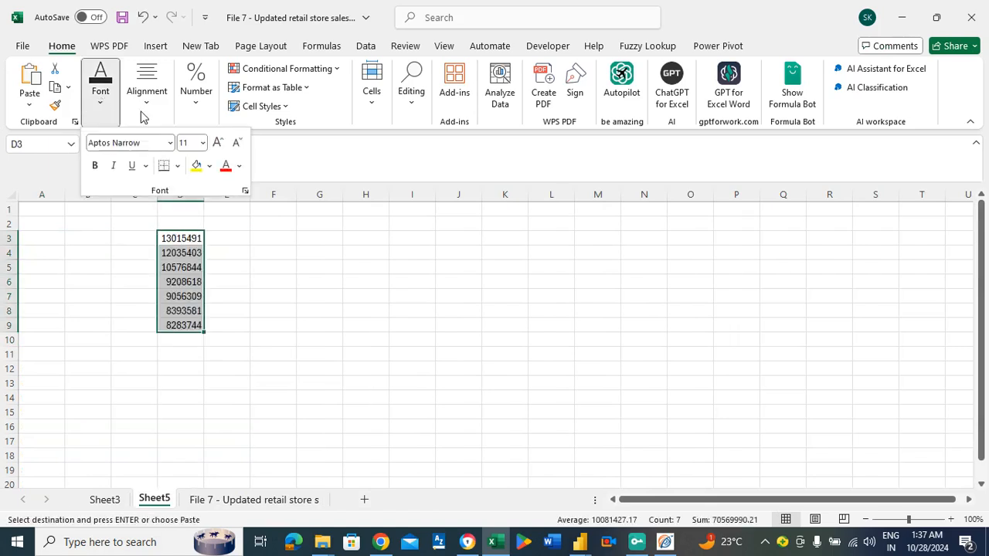
click(200, 143)
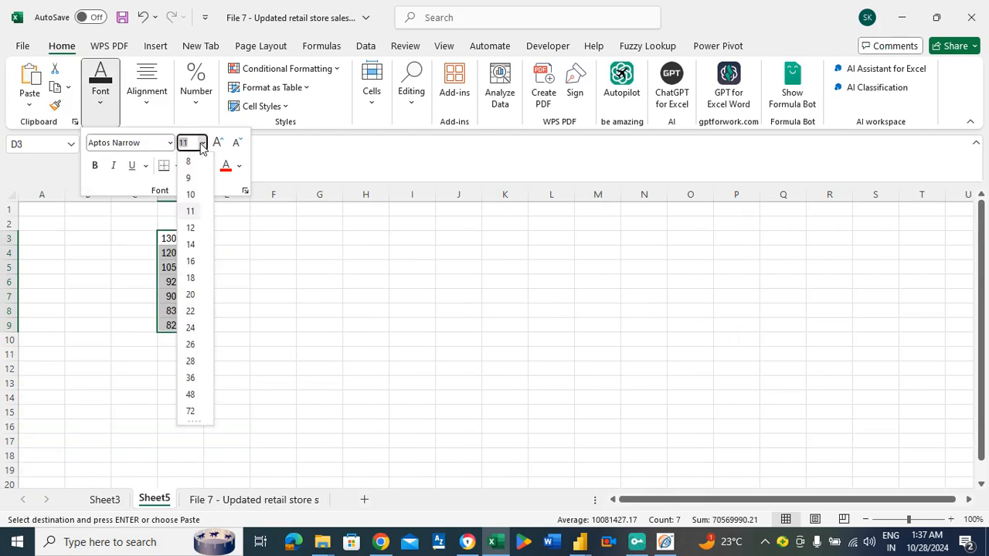
click(193, 311)
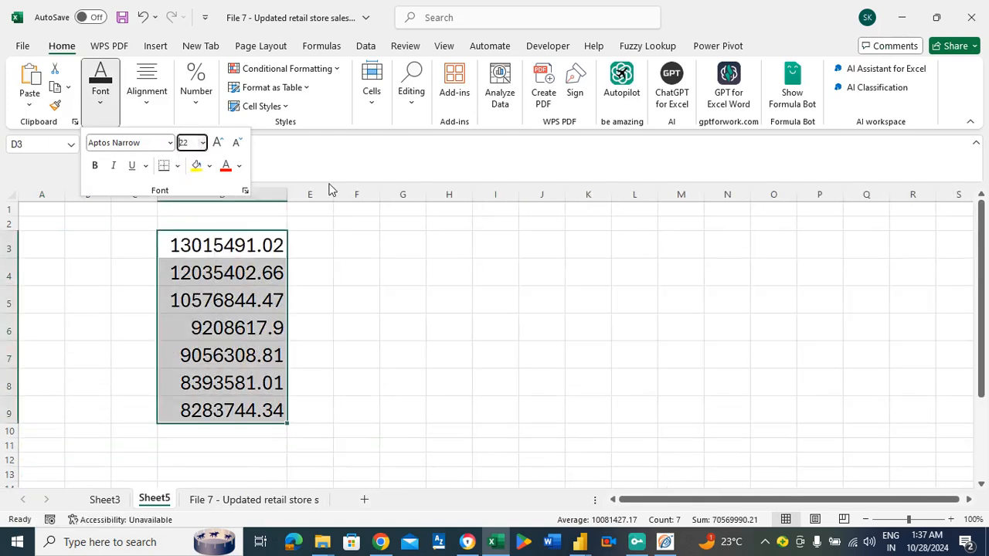
click(289, 198)
drag(286, 194, 340, 202)
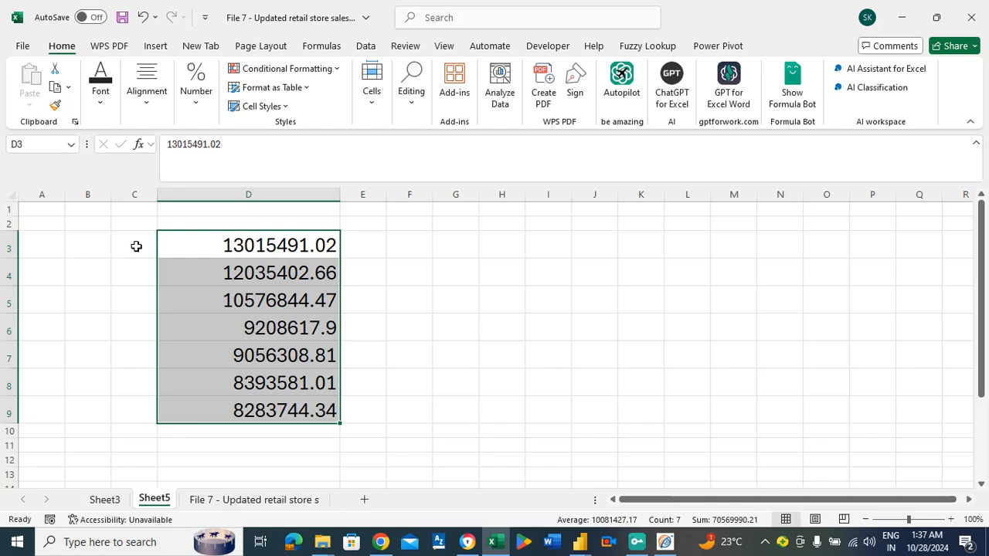
Copy the product names in A4:A10 of Sheet3 into Sheet5 starting at C3, and fit column C to its contents.
click(105, 499)
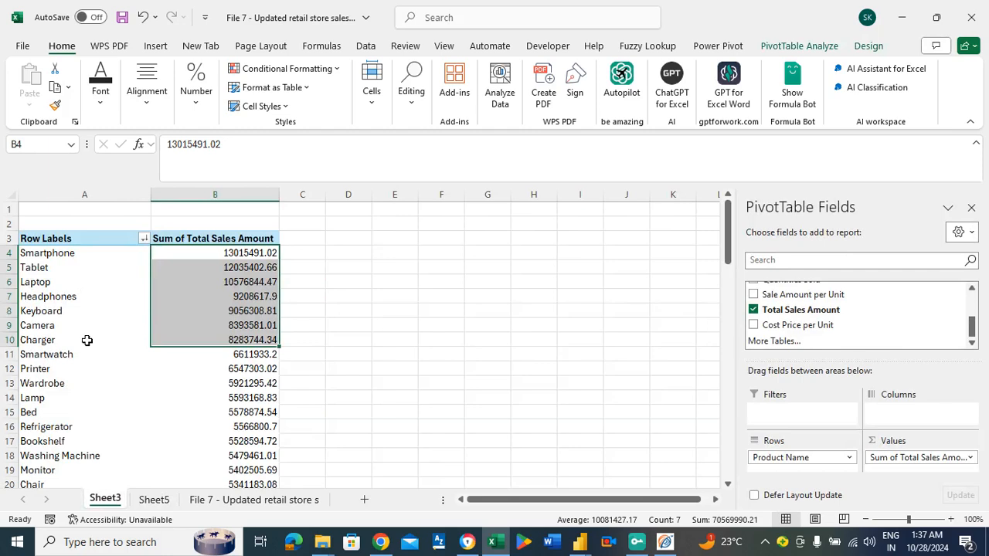
drag(77, 340, 55, 255)
key(ctrl+c)
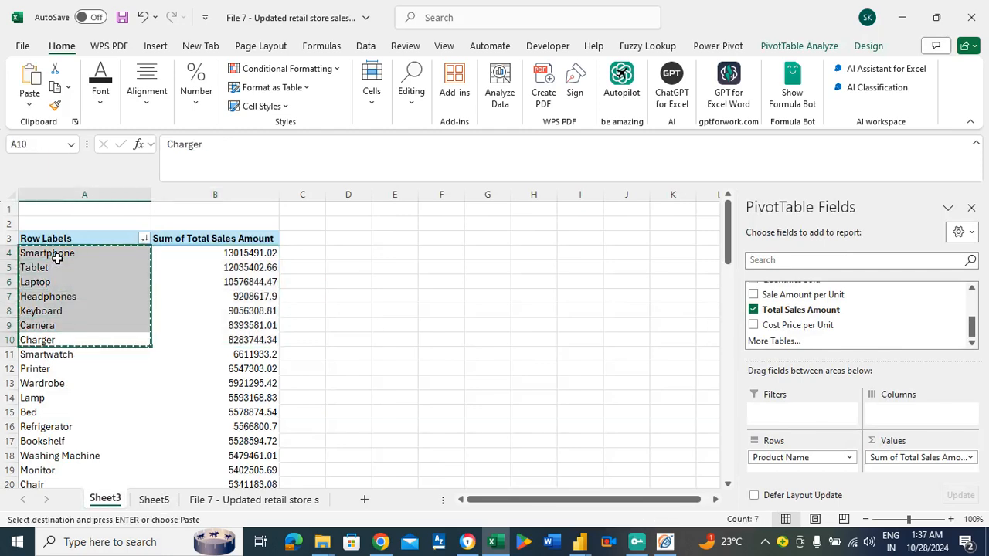
click(154, 499)
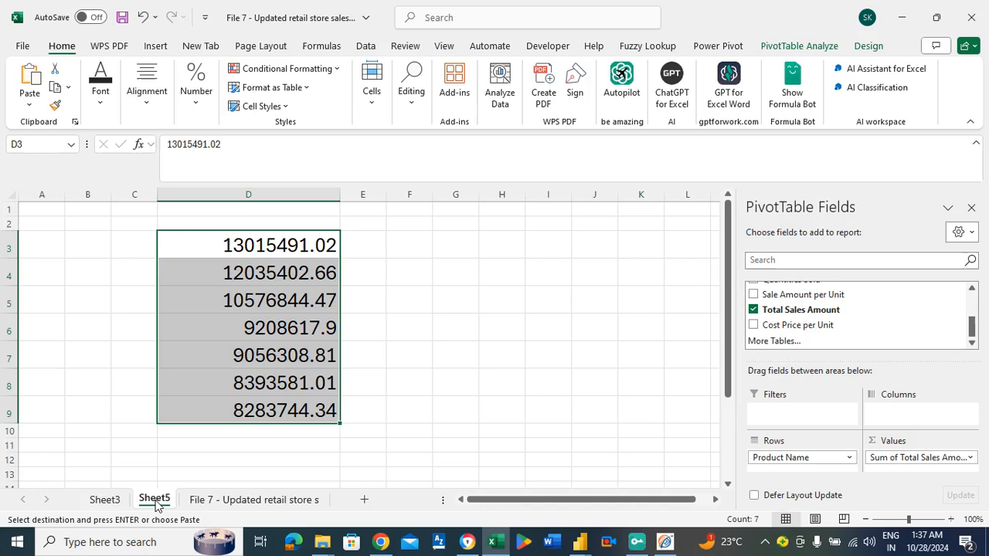
click(126, 242)
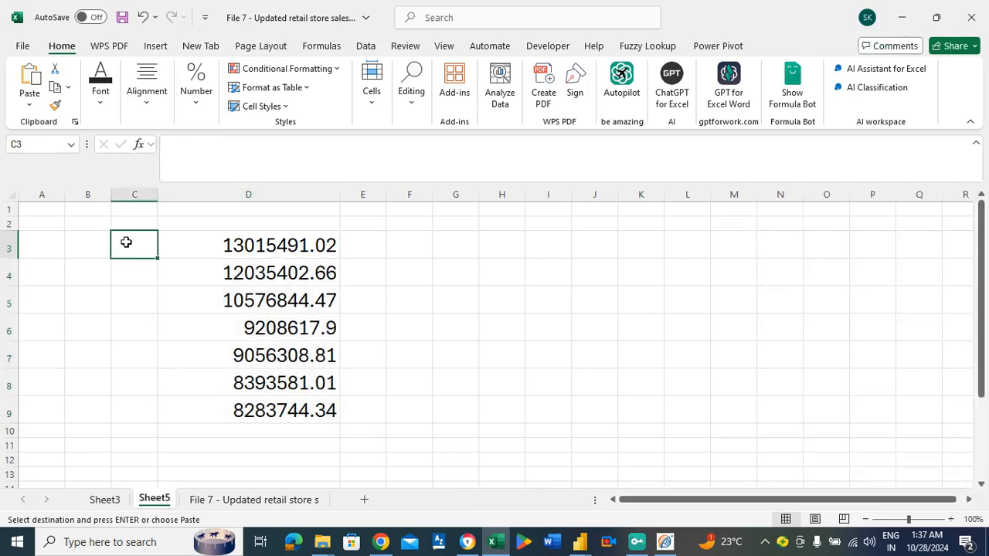
key(ctrl+v)
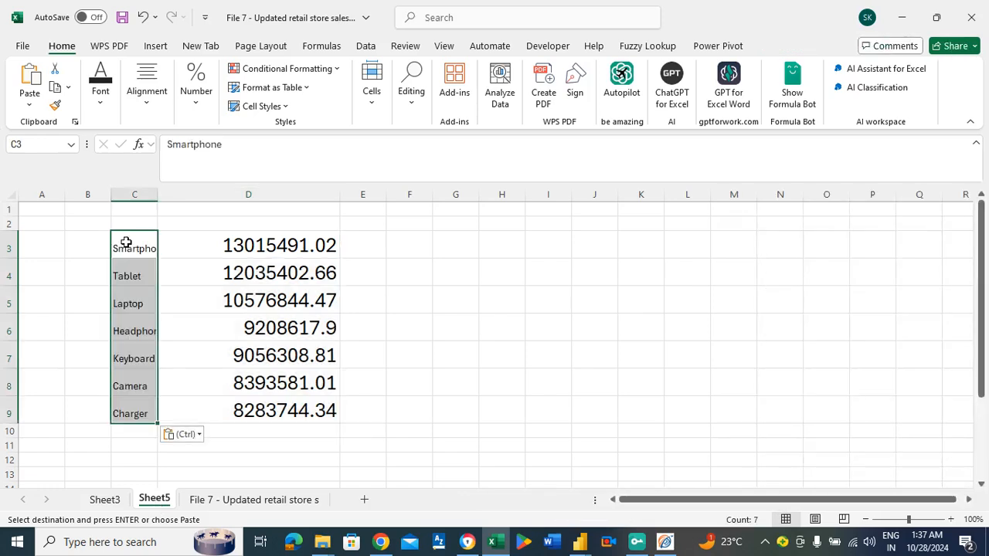
double_click(156, 195)
Apply the formatting of the sales amounts in D3:D9 to the product names in C3:C9 and widen column C to fit them.
drag(320, 244, 316, 415)
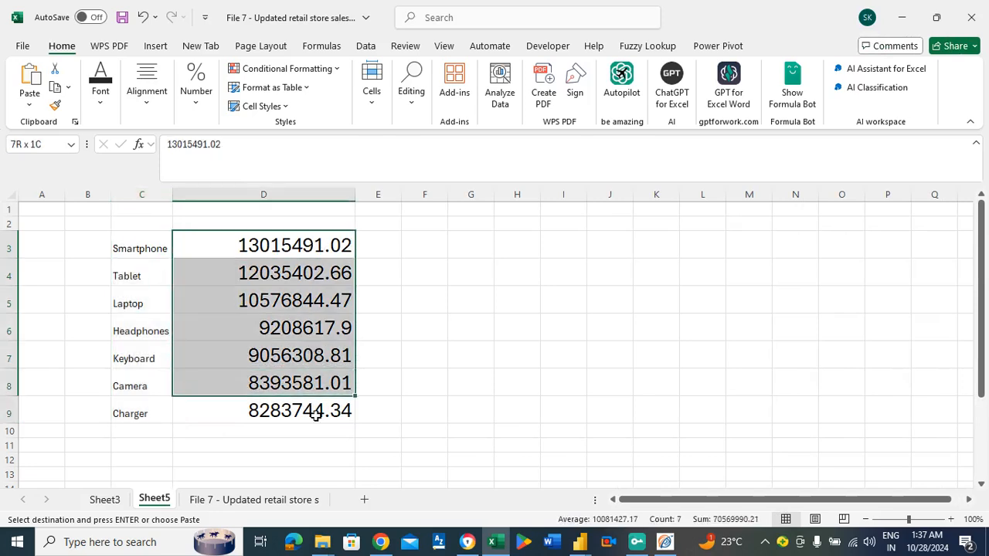
click(55, 108)
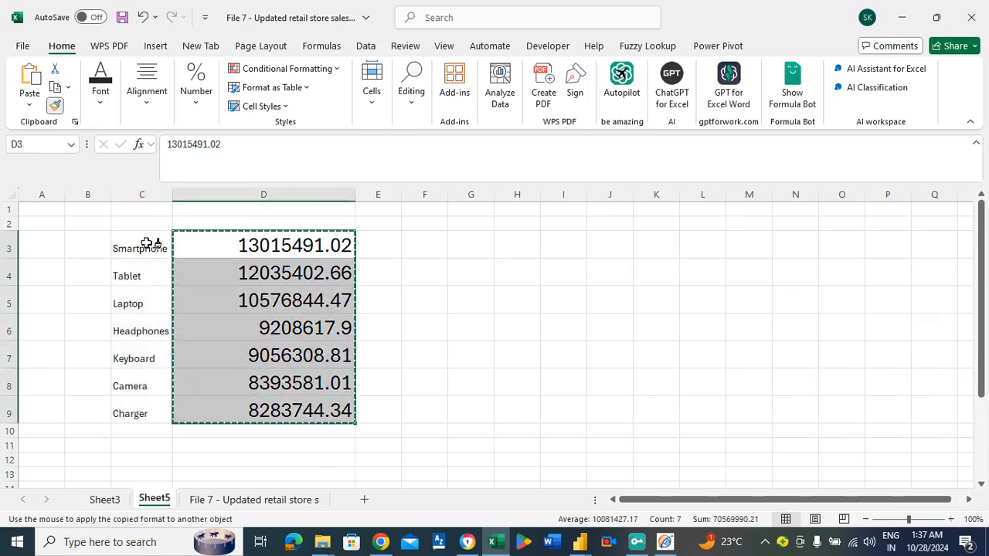
mouse_move(146, 244)
mouse_down()
mouse_move(126, 347)
mouse_move(130, 412)
mouse_up()
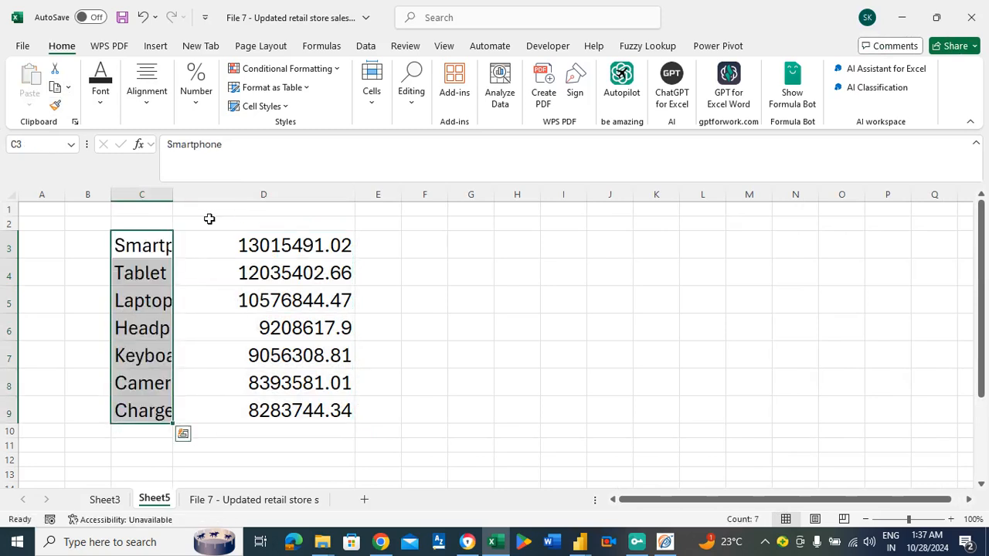
drag(171, 194, 249, 221)
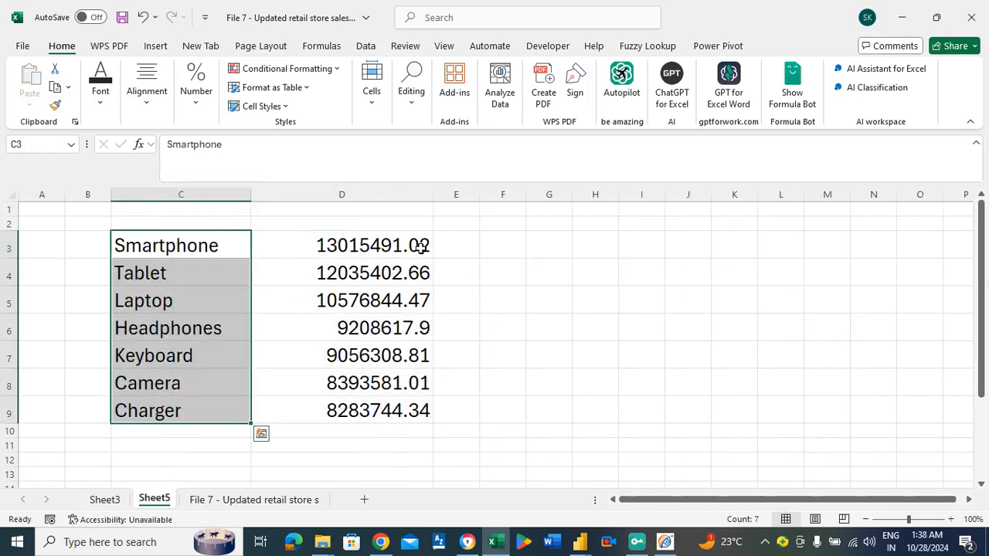
click(392, 245)
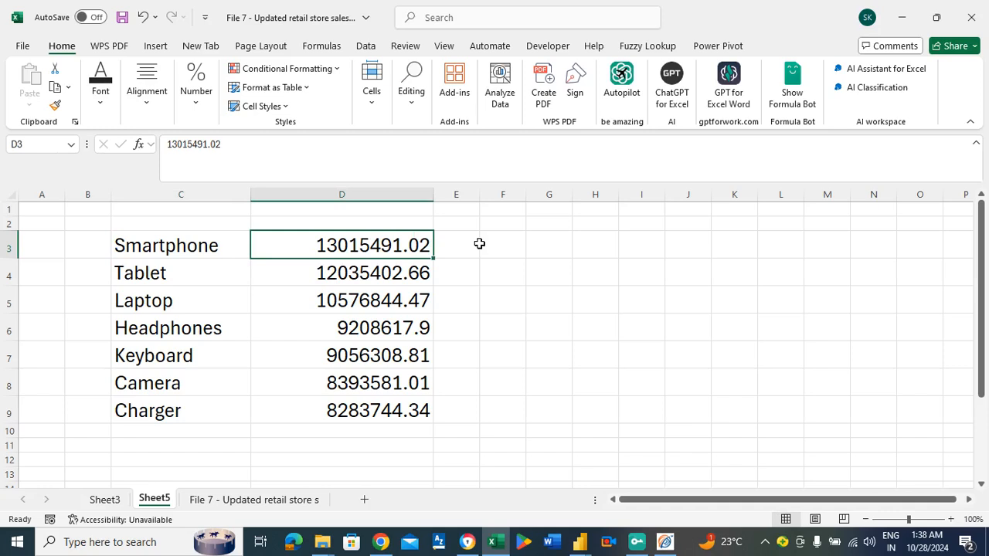
key(Left)
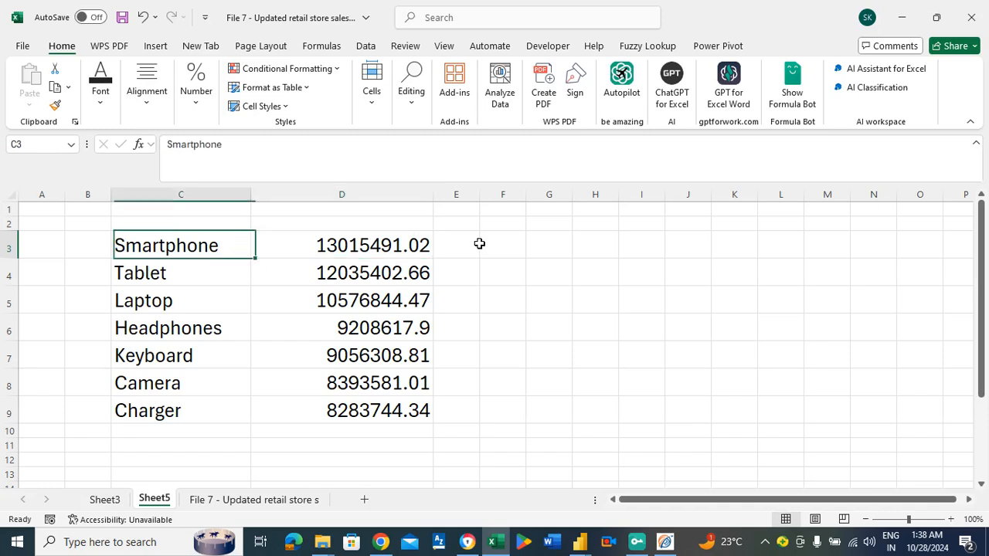
Review each product in C3:C7 alongside its sales amount in column D, from Smartphone through Keyboard.
key(Right)
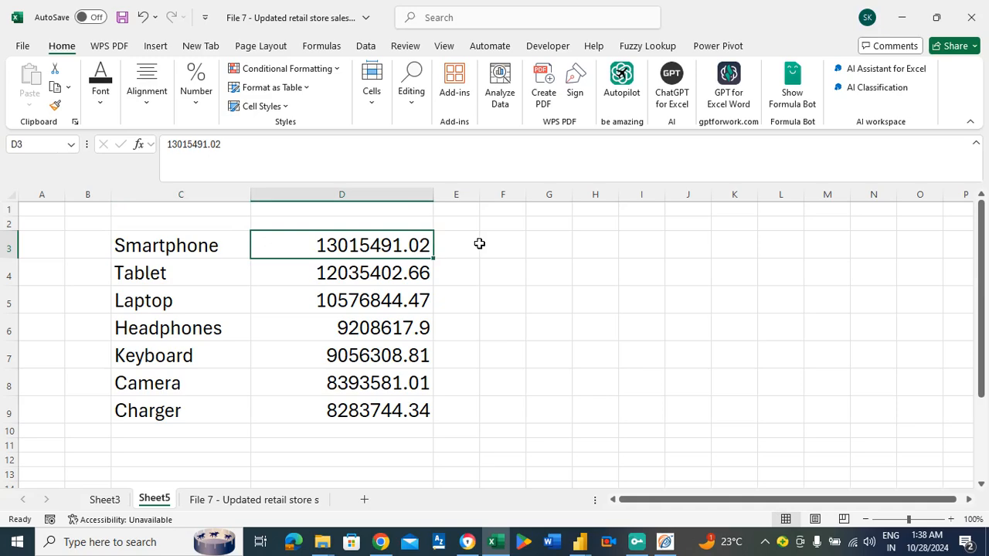
click(163, 246)
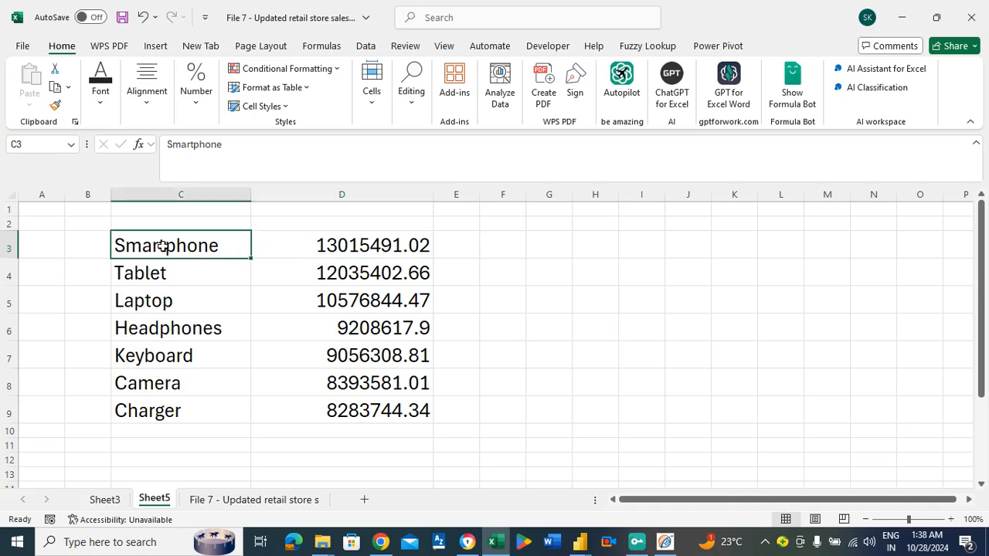
click(181, 283)
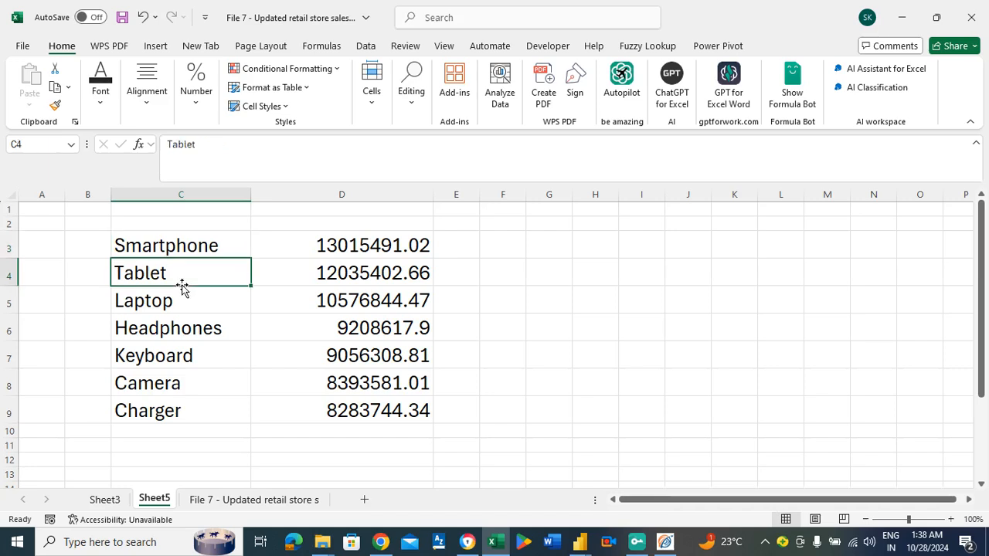
key(Right)
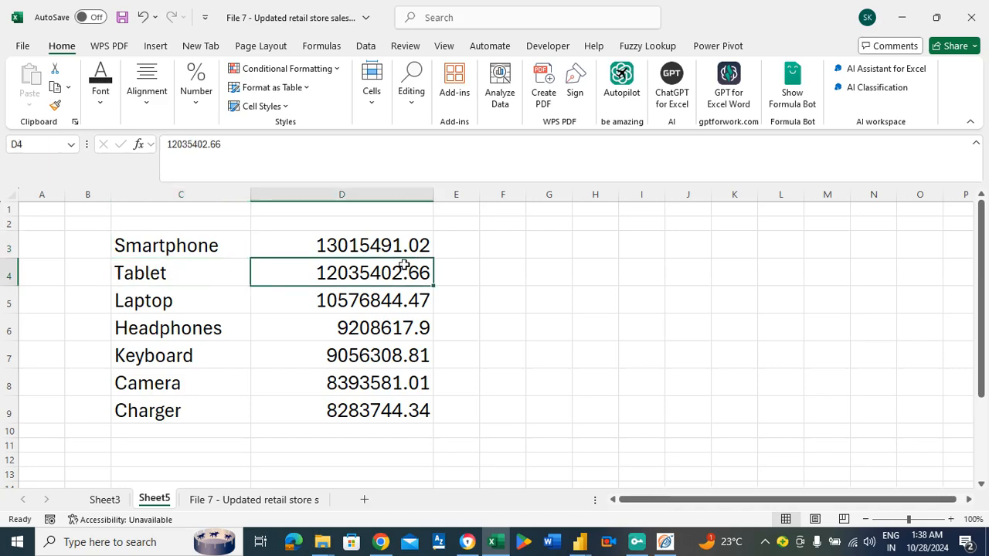
click(166, 302)
key(Right)
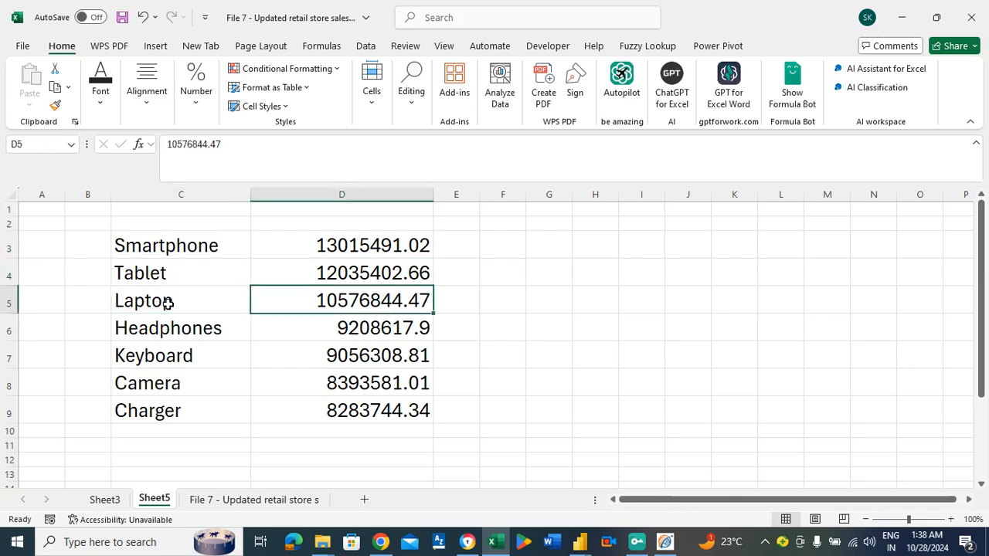
key(Left)
key(Right)
key(Down)
key(Left)
key(Right)
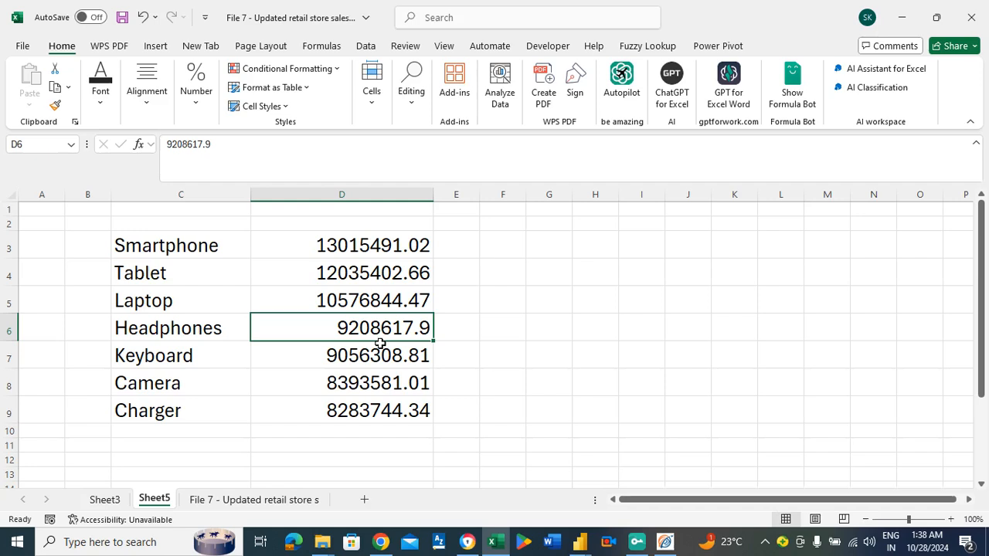
click(132, 354)
key(Right)
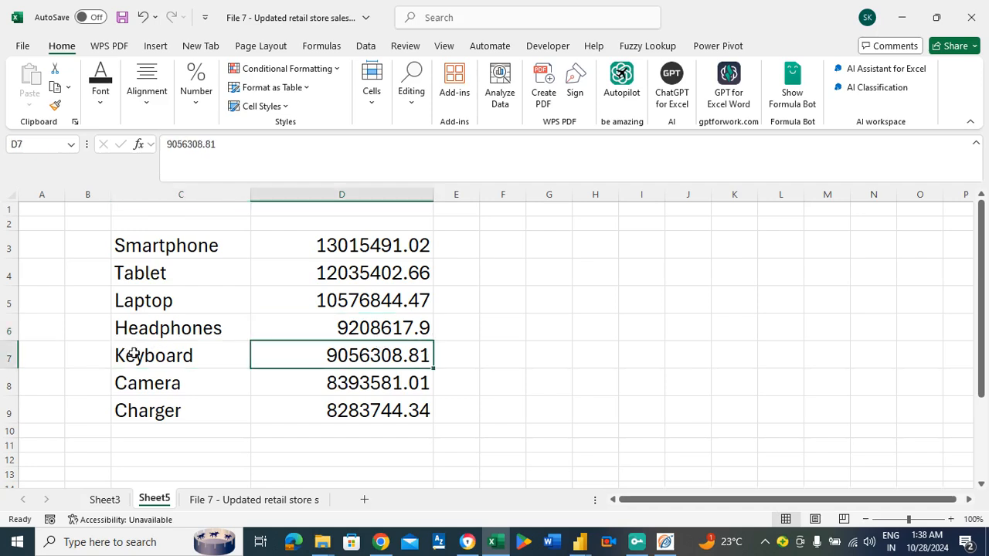
click(133, 355)
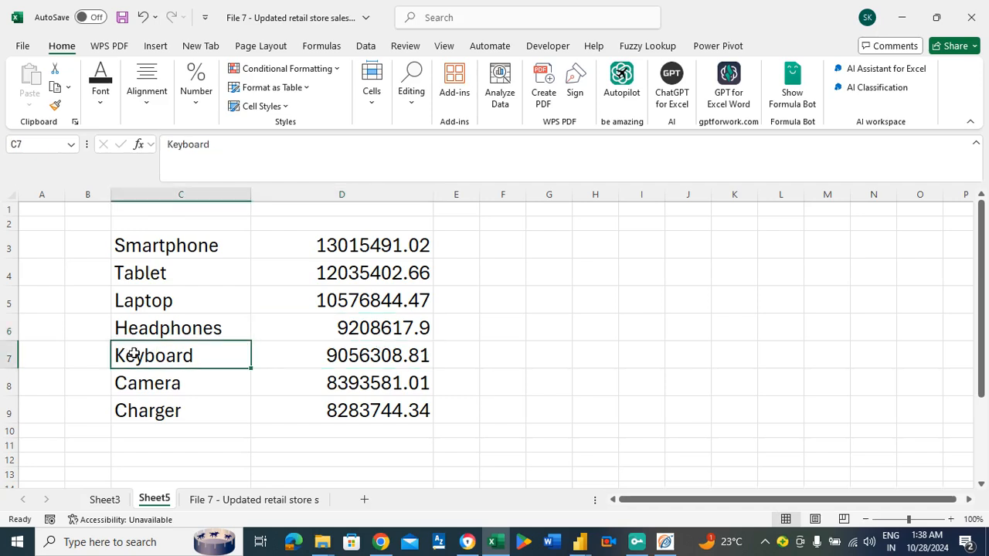
key(Right)
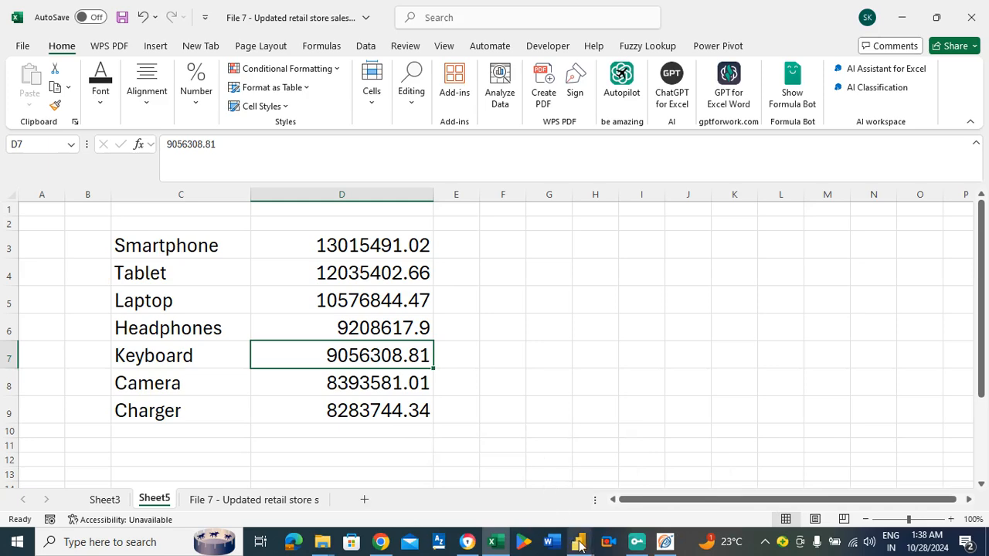
Switch to the untitled report in Power BI Desktop that contains the File 7 retail store sales table.
mouse_move(579, 542)
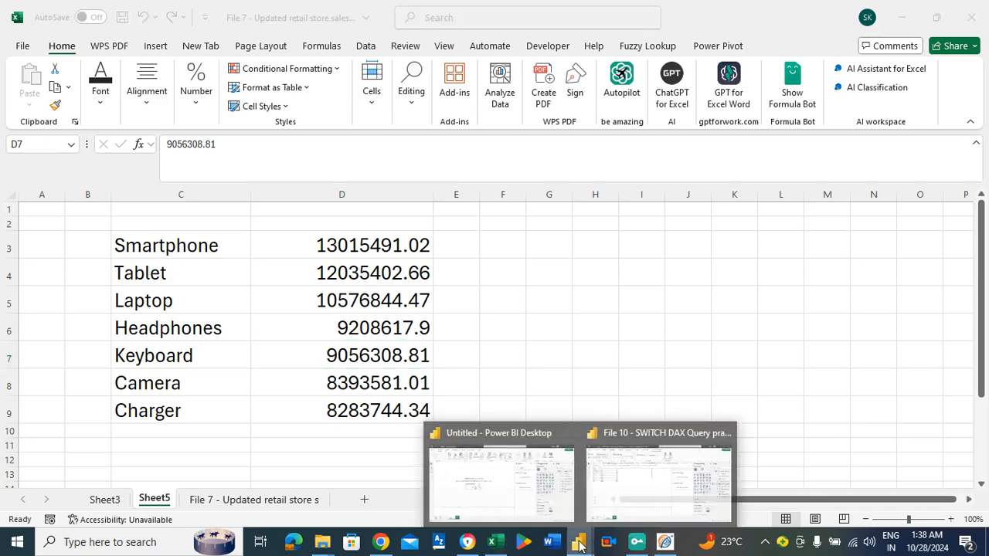
click(651, 481)
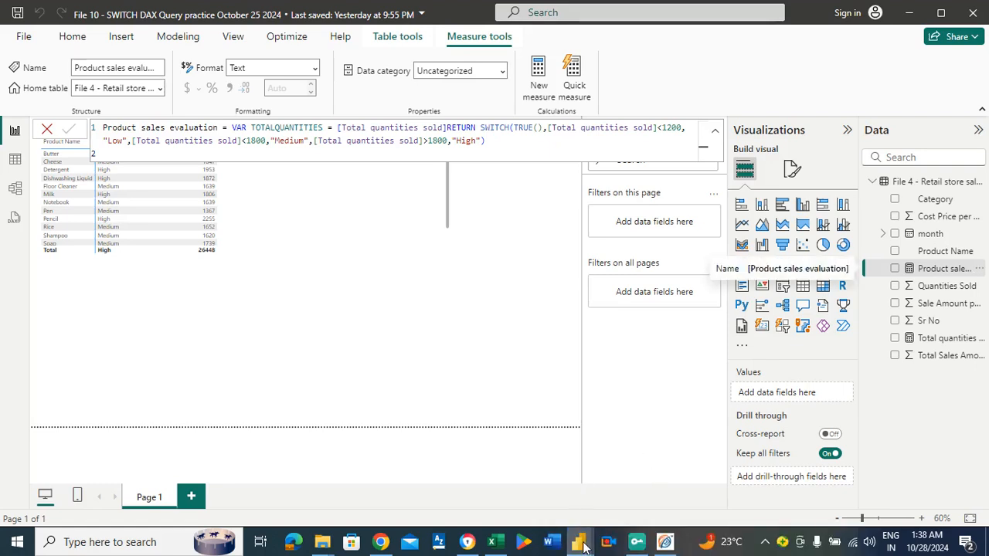
mouse_move(584, 538)
click(509, 500)
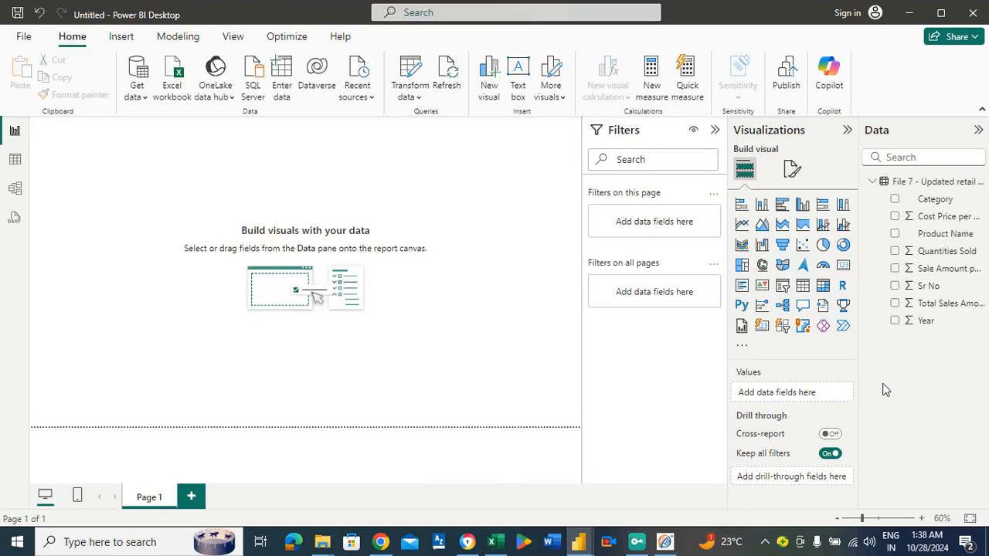
Create a new measure in the File 7 table and name it TOTAL SALES VALUE.
click(655, 84)
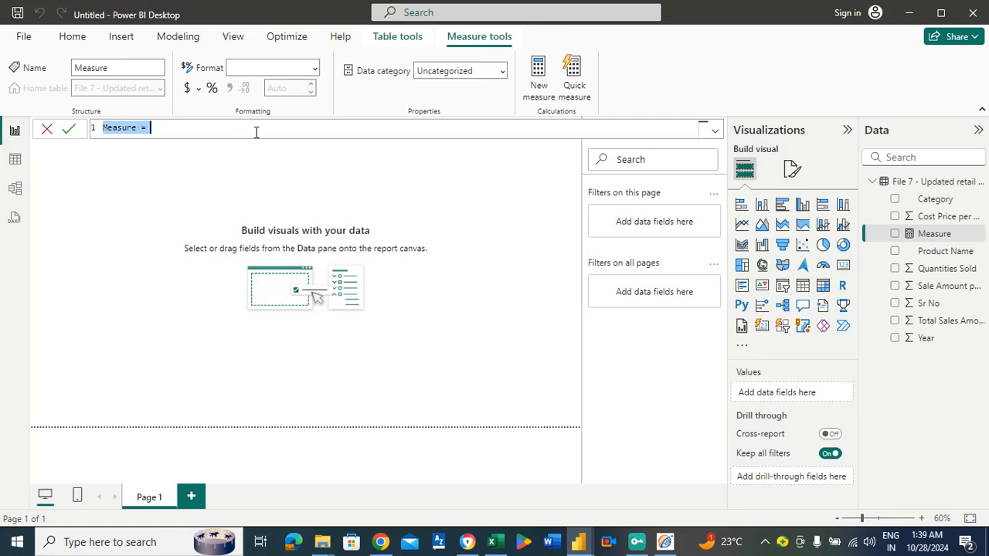
text(TOTA)
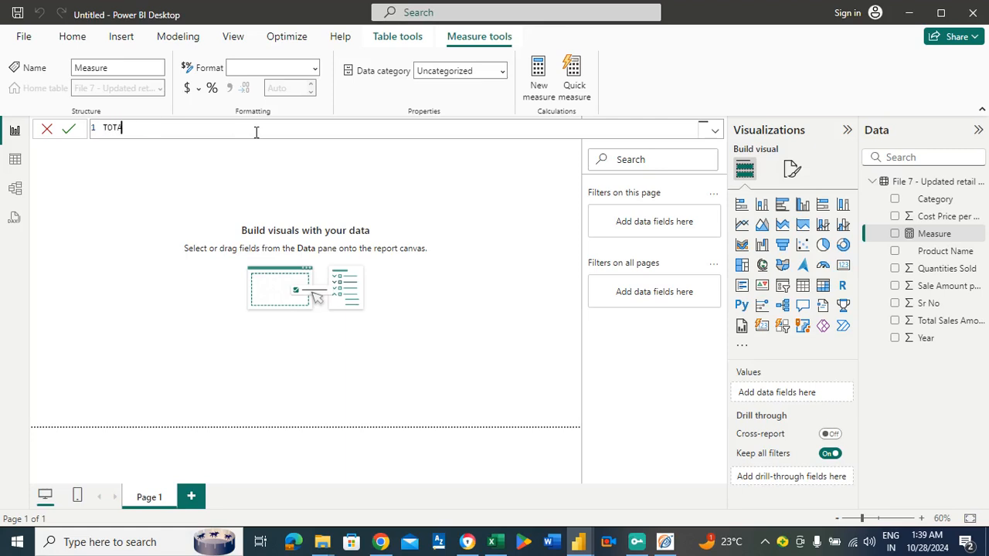
text(L SALES VALUE = SUM)
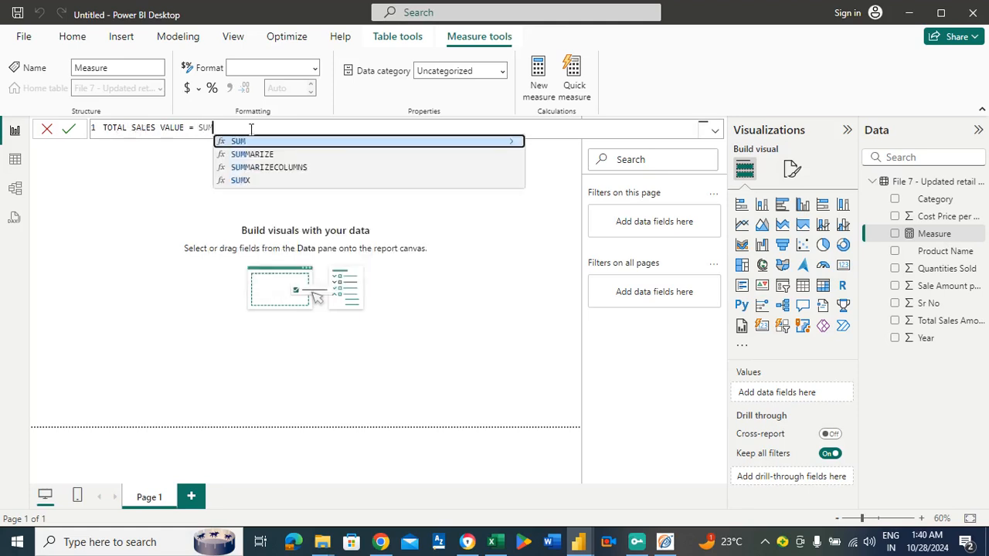
Define TOTAL SALES VALUE as the SUM of the Total Sales Amount column in 'File 7 - Updated retail store sales data'.
click(251, 141)
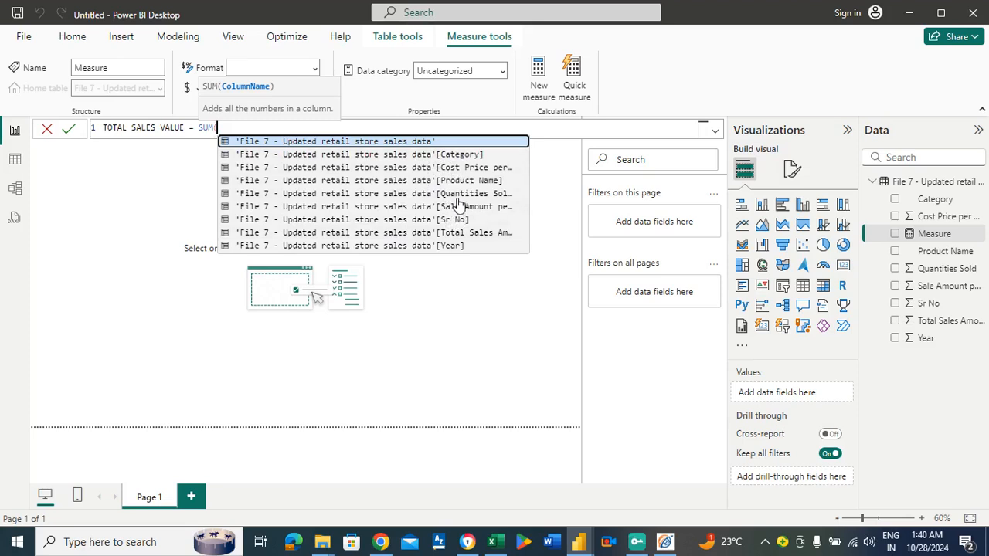
click(340, 232)
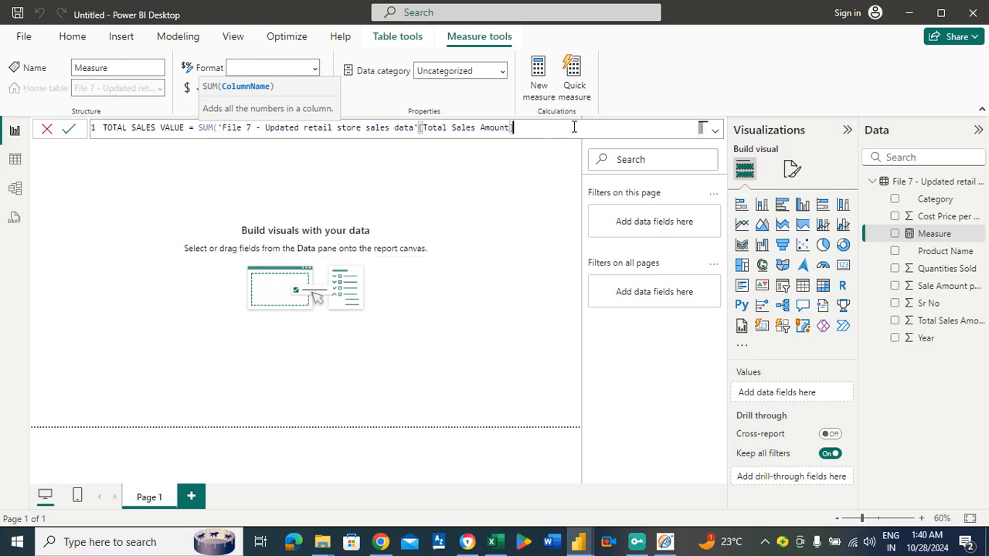
text())
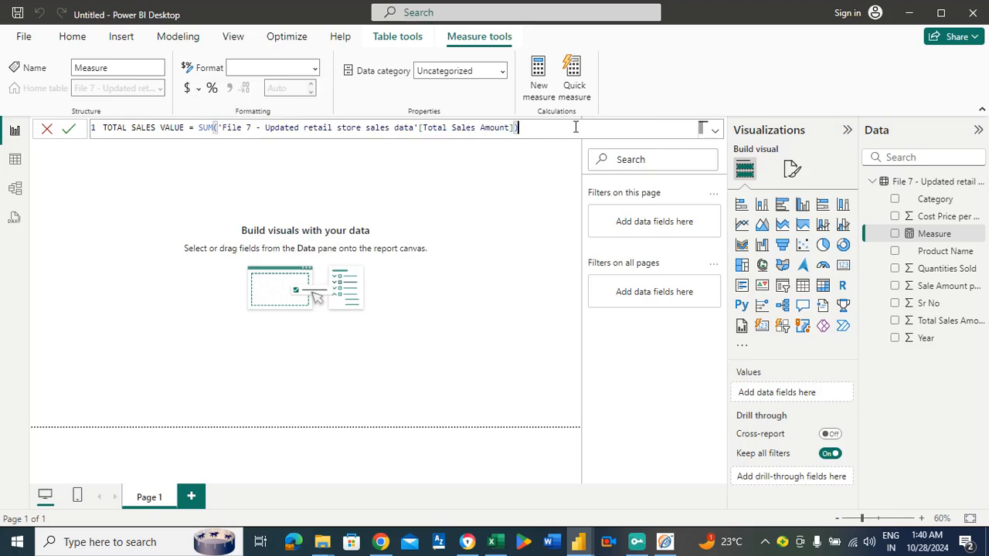
key(Return)
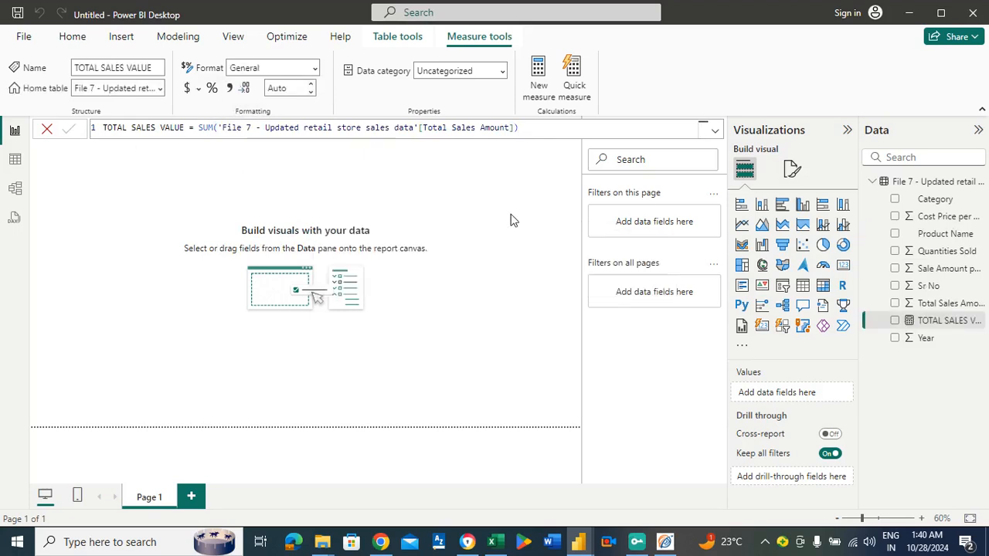
click(461, 224)
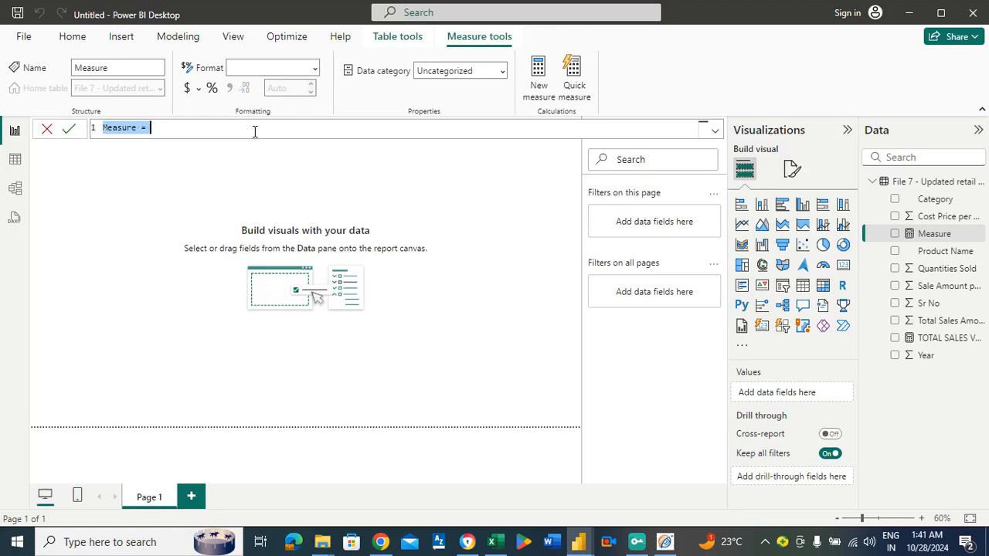
Create another new measure in the File 7 table and name it TOTAL COST PRICE.
text(TOTSL)
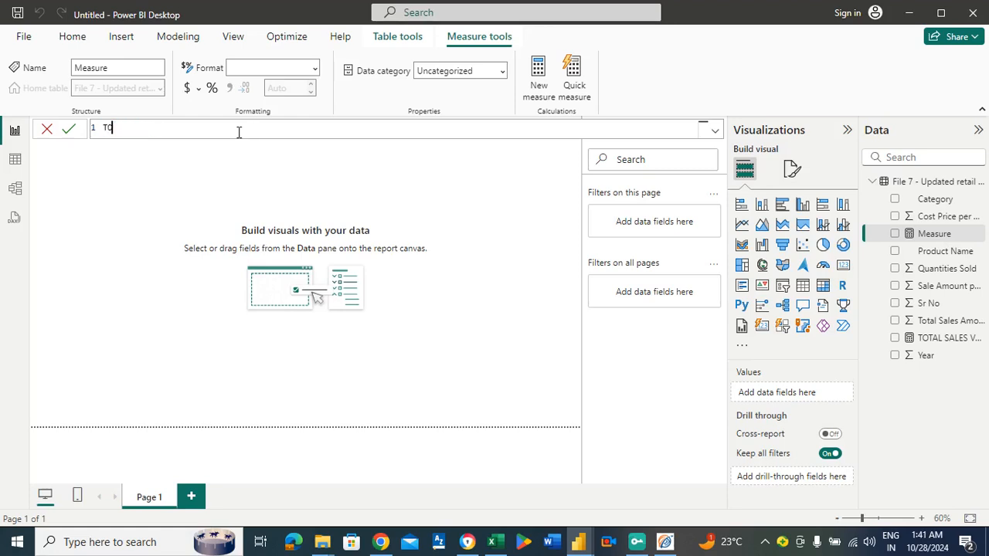
key(BackSpace)
key(BackSpace)
text(AL COST PRICE =)
Begin the TOTAL COST PRICE formula with SUMX, using 'File 7 - Updated retail store sales data' as its table argument.
text(SUMX()
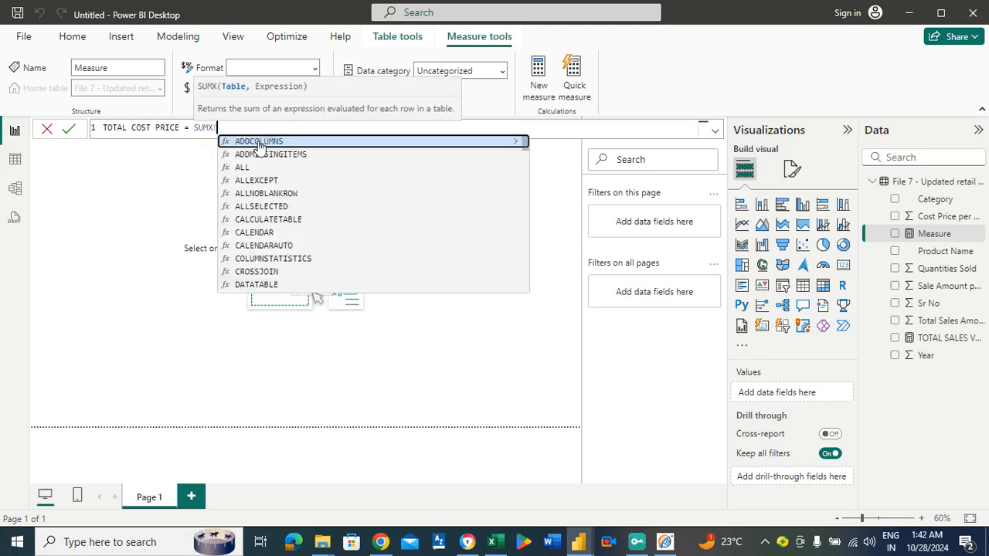
click(260, 146)
text(FIL)
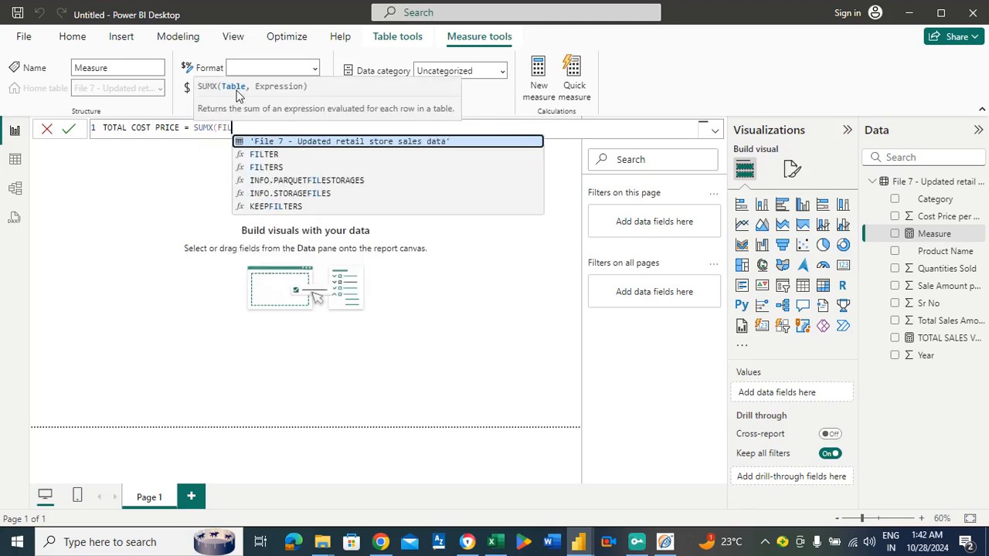
click(309, 144)
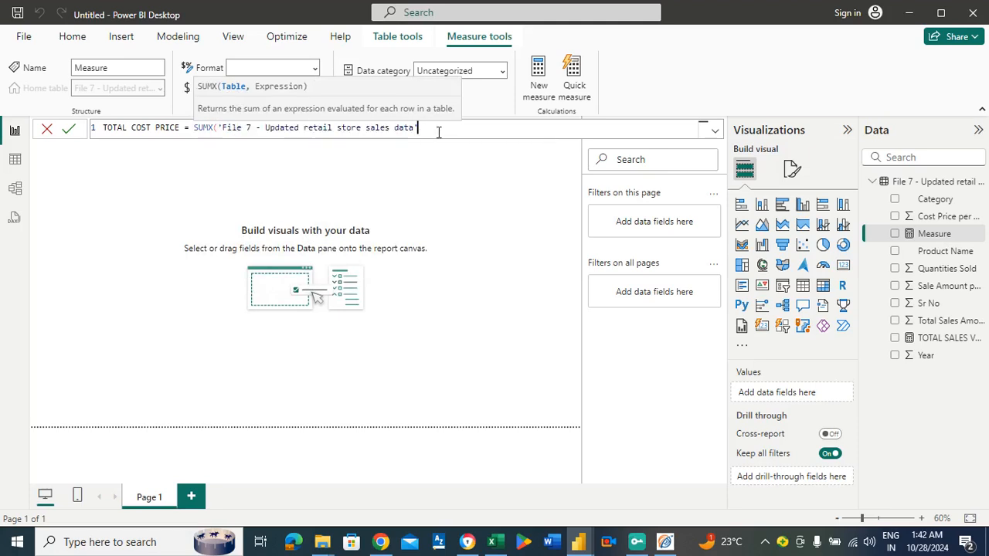
text(,)
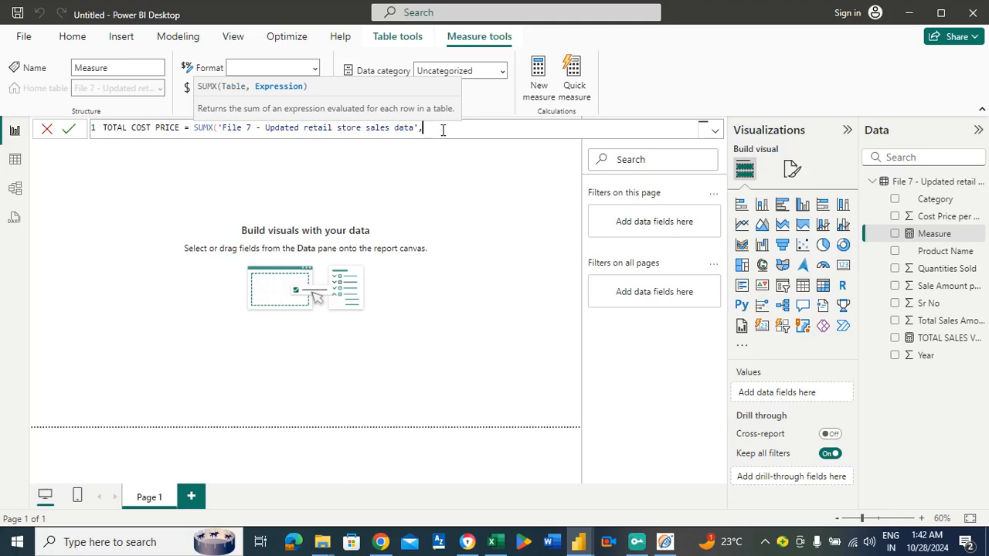
text(CO)
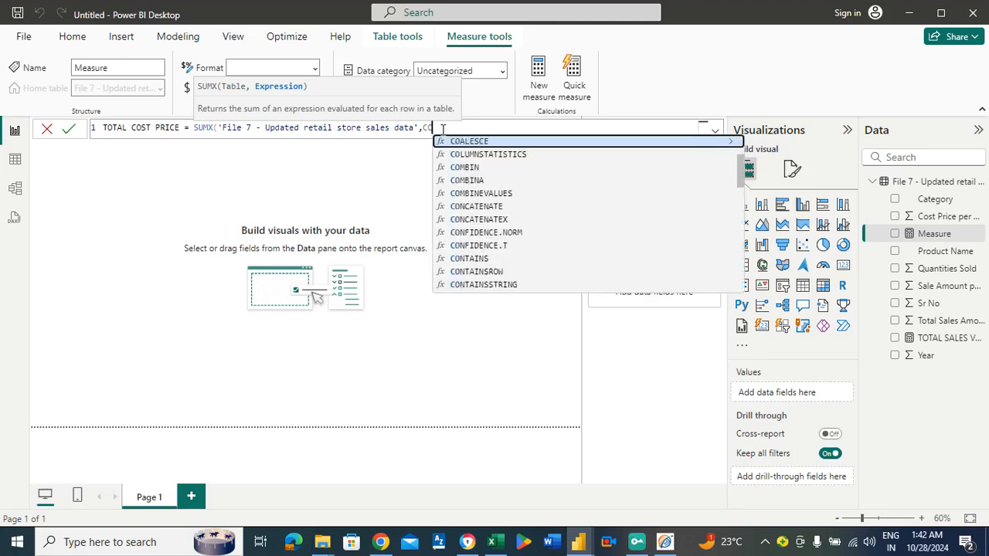
text(S)
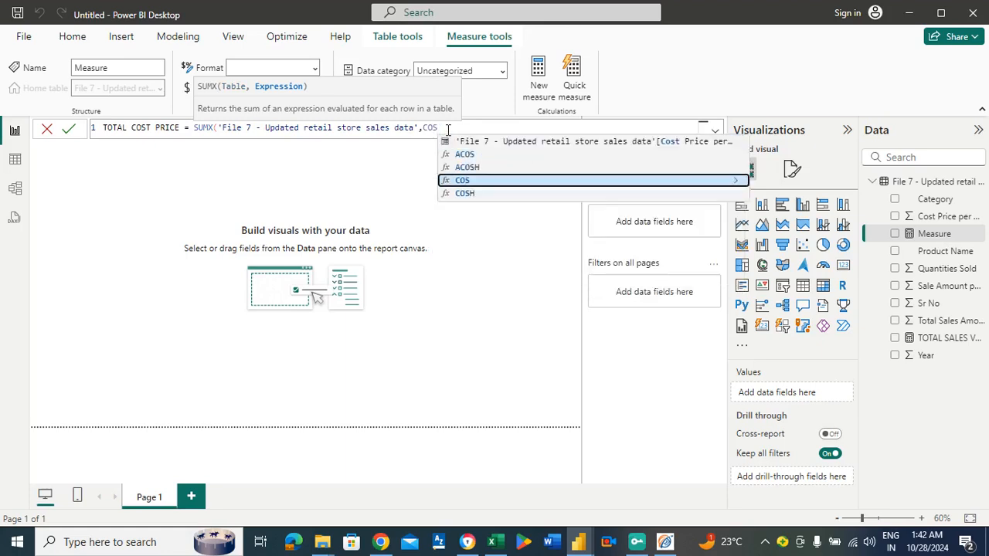
Complete the SUMX expression as Cost Price per Unit multiplied by Quantities Sold and commit the measure.
click(536, 139)
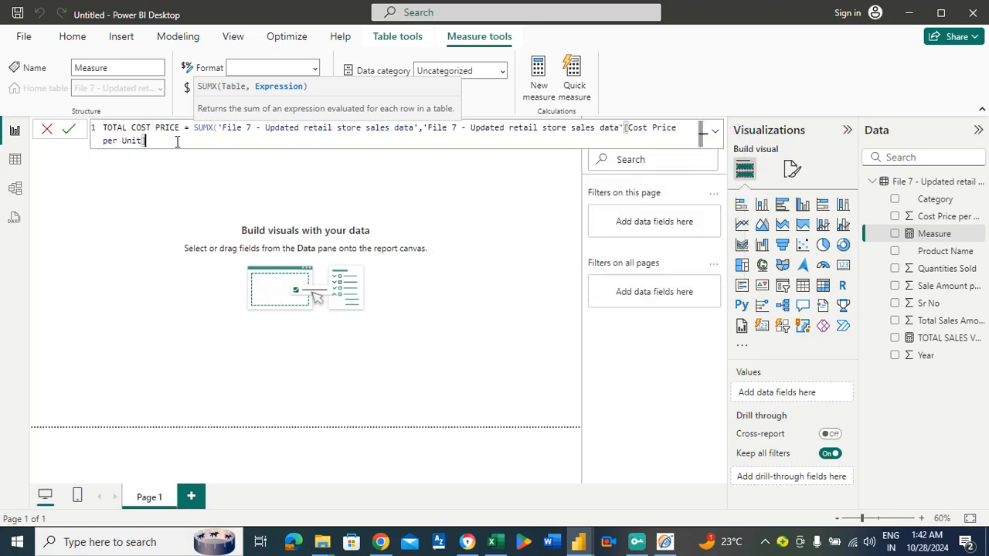
text(*QU)
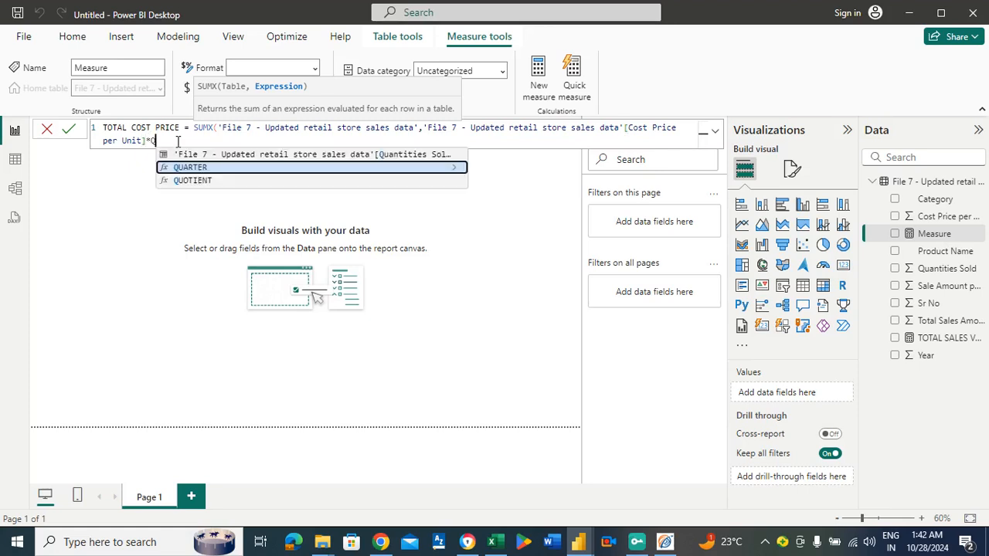
text(A)
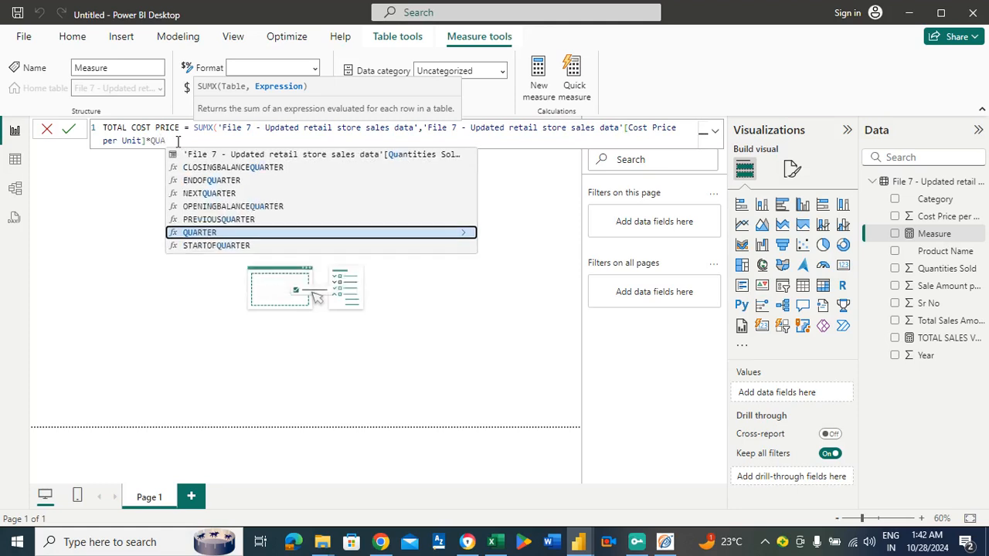
click(287, 156)
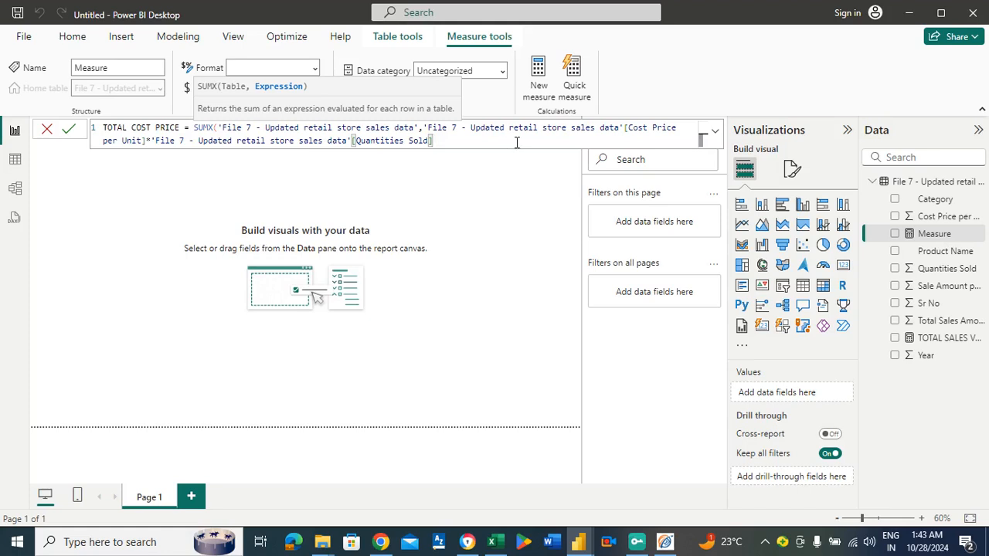
text())
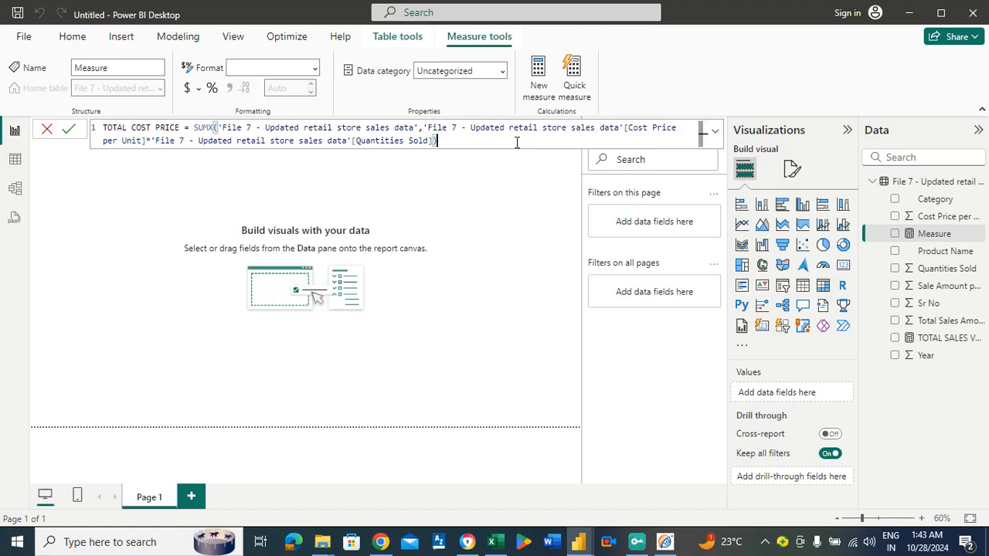
key(Return)
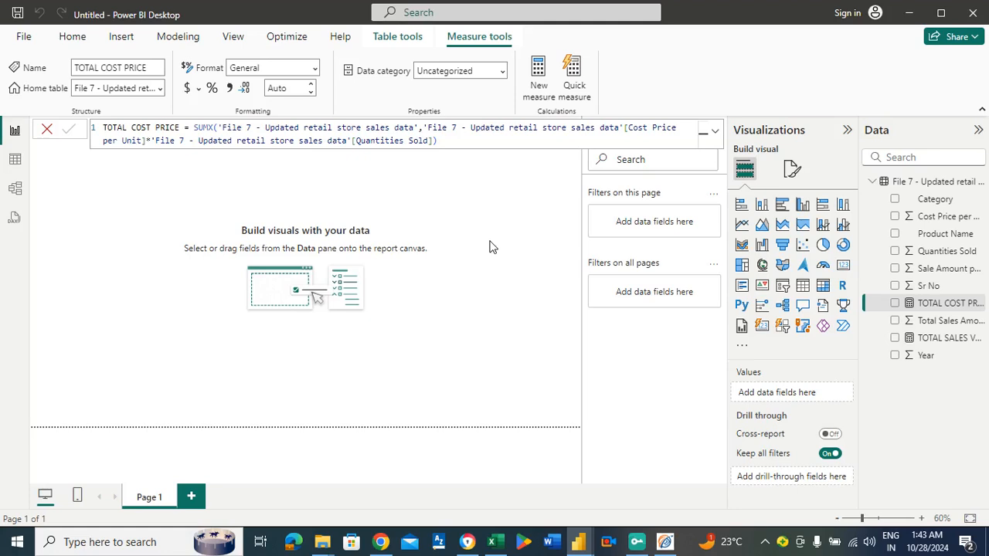
click(529, 240)
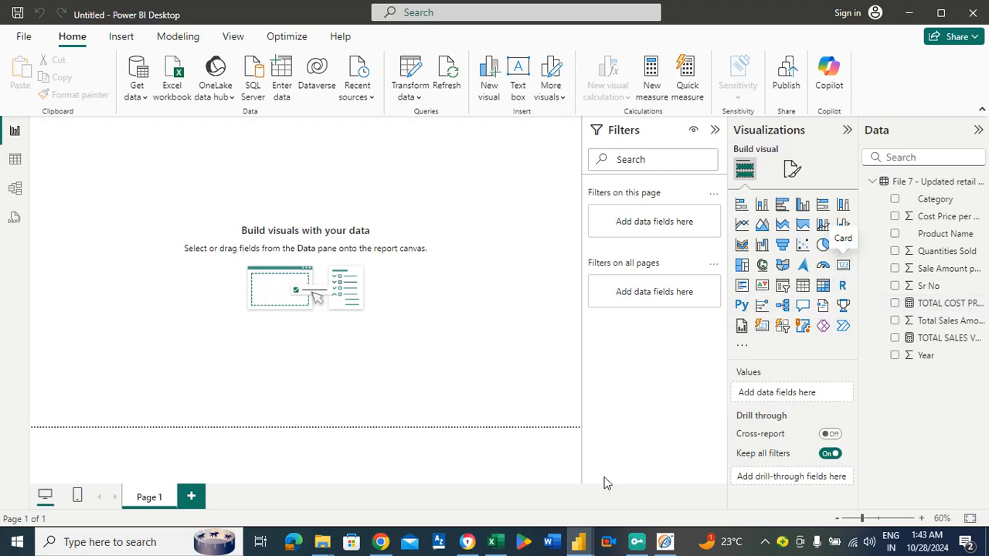
Switch to the Excel workbook and open the 'File 7 - Updated retail store s' sheet.
mouse_move(504, 541)
click(499, 520)
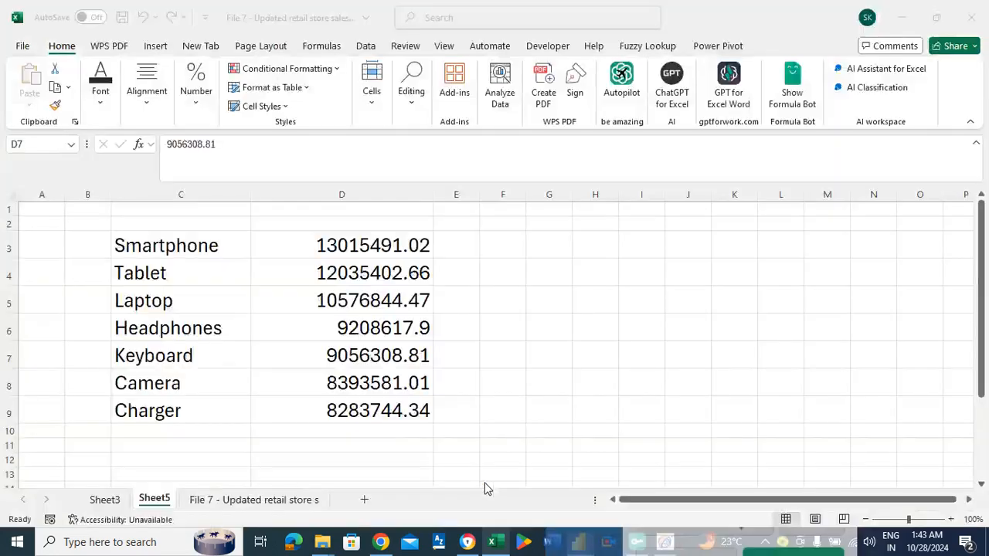
click(189, 500)
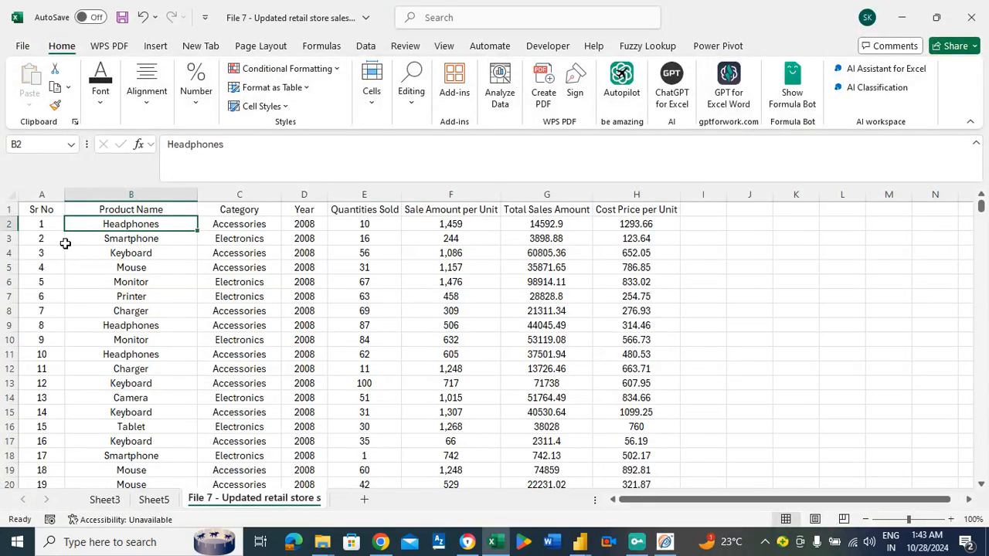
key(ctrl+a)
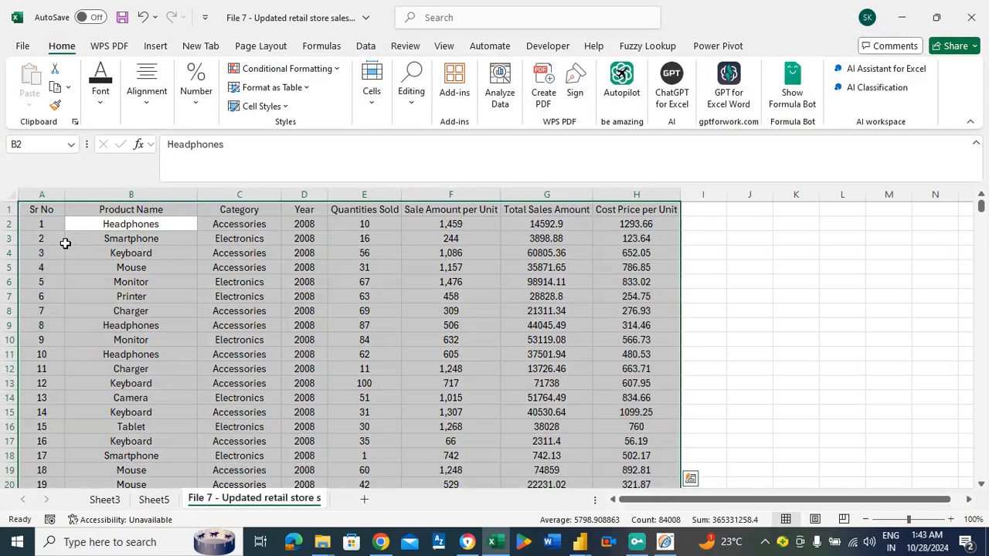
click(155, 46)
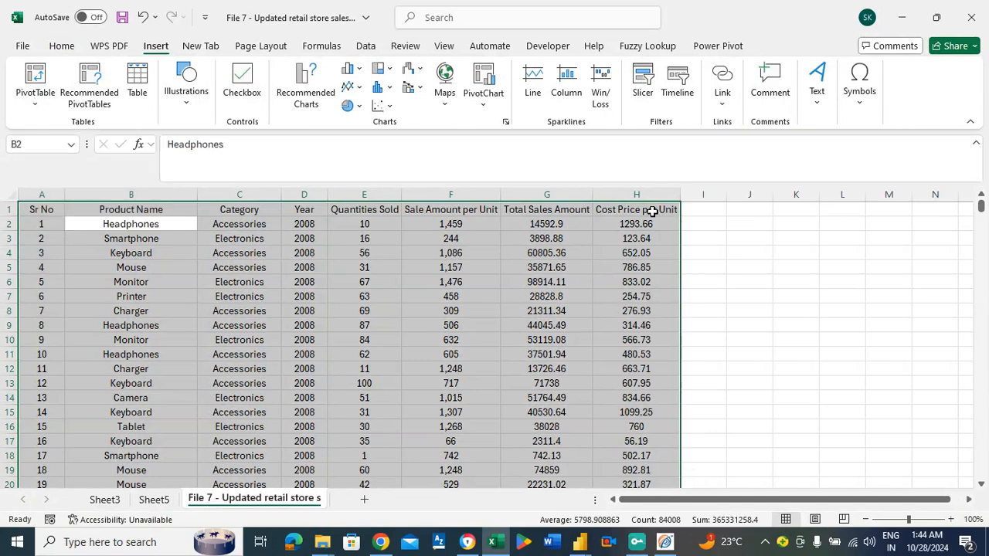
click(716, 211)
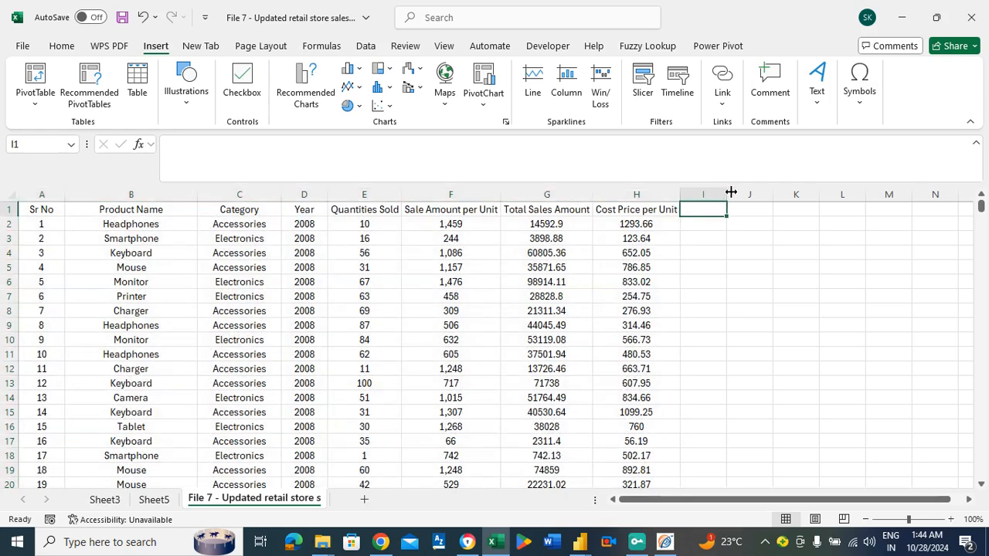
Widen the empty column I beside Cost Price per Unit and check where the data in column H ends.
drag(727, 194, 756, 194)
click(638, 219)
key(ctrl+Down)
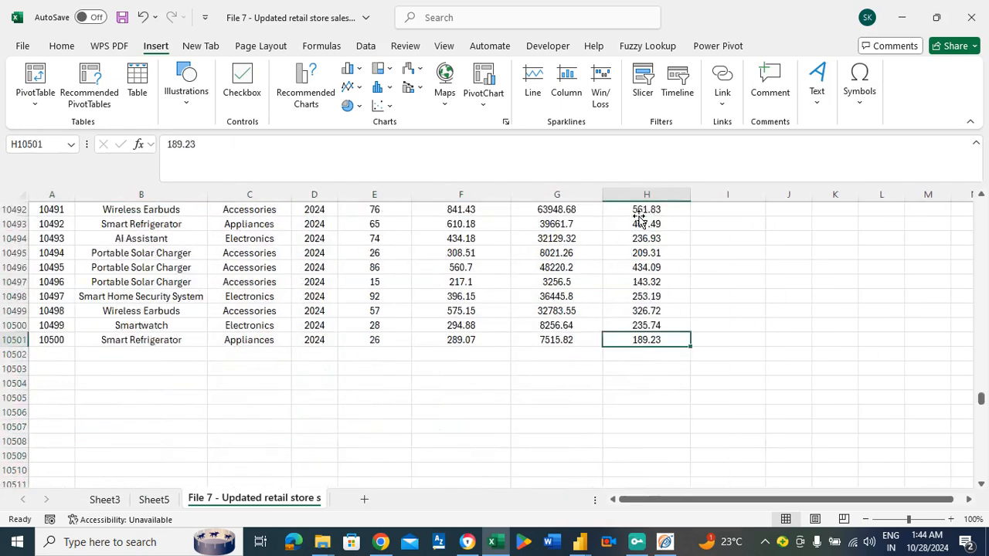
key(Right)
key(Left)
key(ctrl+Up)
key(Right)
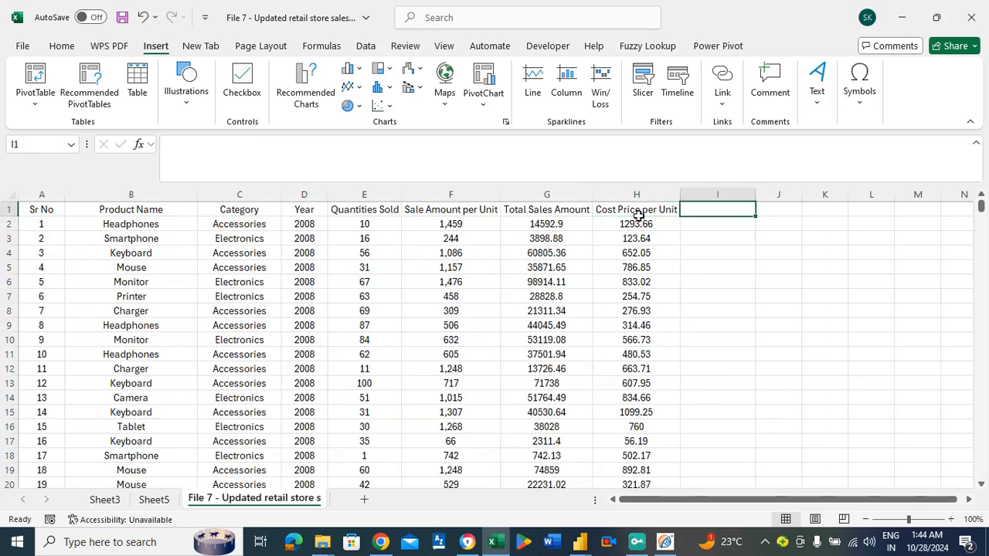
Enter the header TOTAL COST PRICE in cell I1.
text(TOTA)
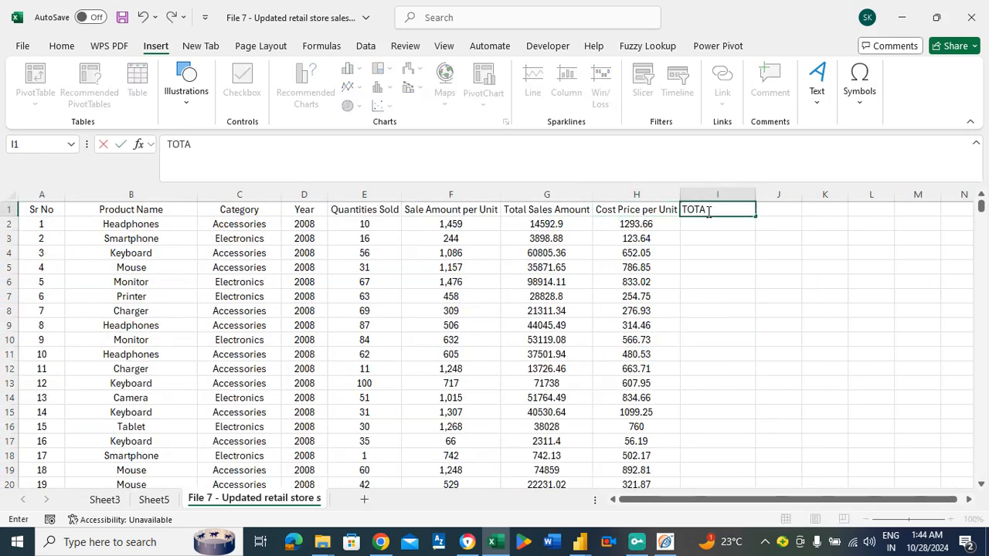
text(L COST PRIV)
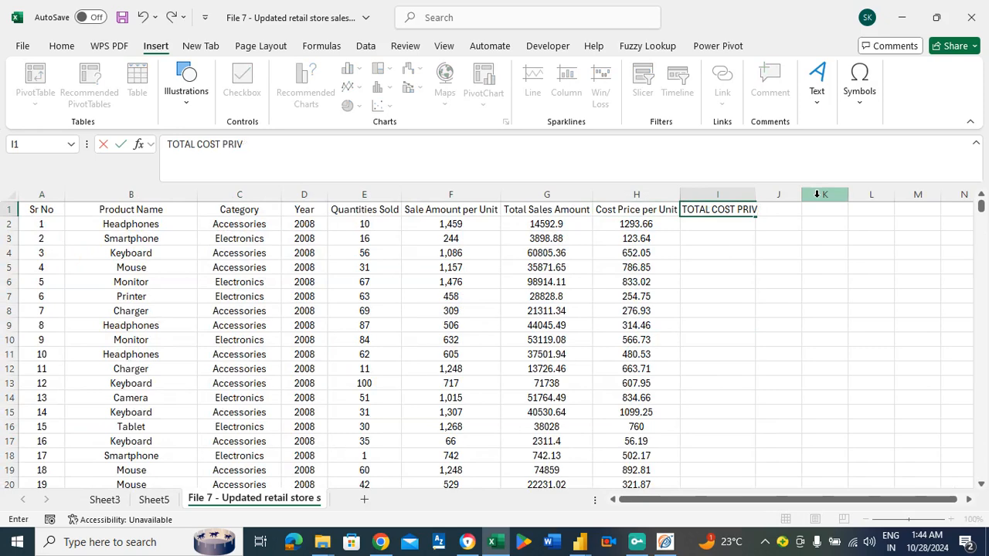
key(BackSpace)
text(CE)
key(Return)
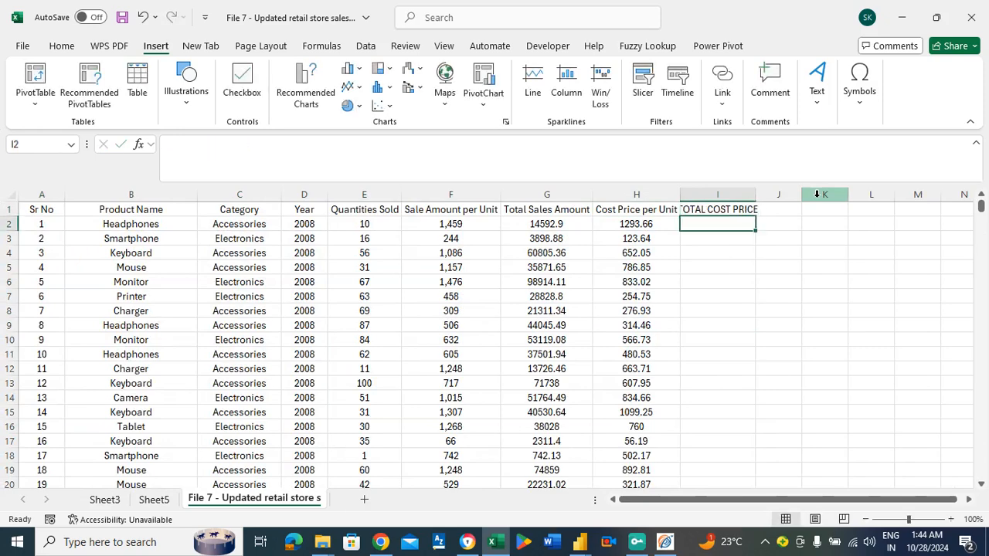
Calculate the first row's total cost price in I2 with the formula =H2*E2.
text(=)
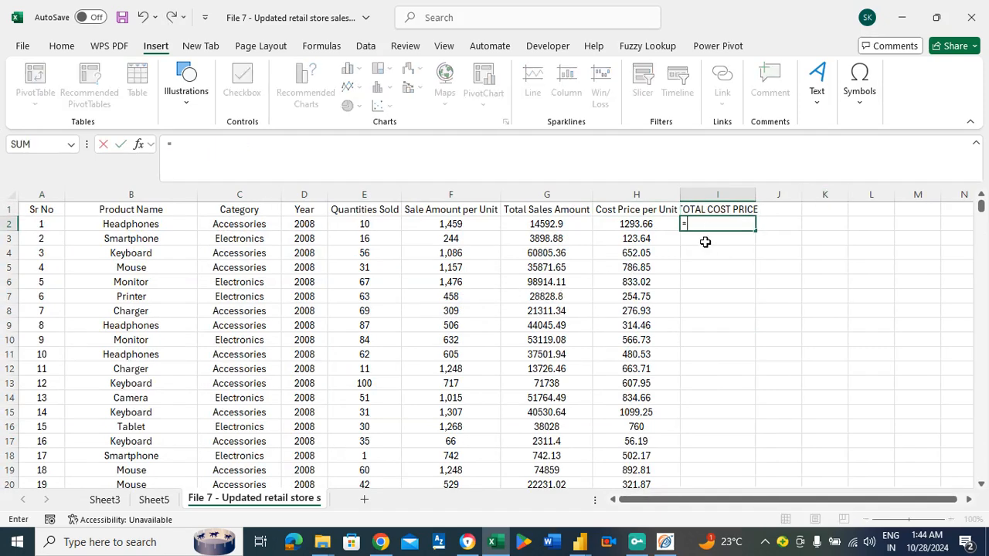
click(671, 224)
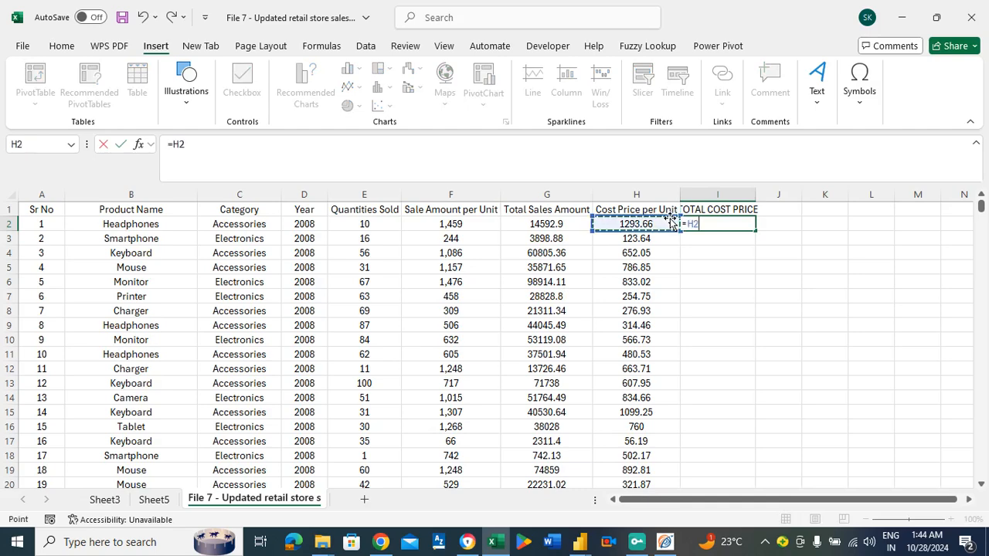
text(*)
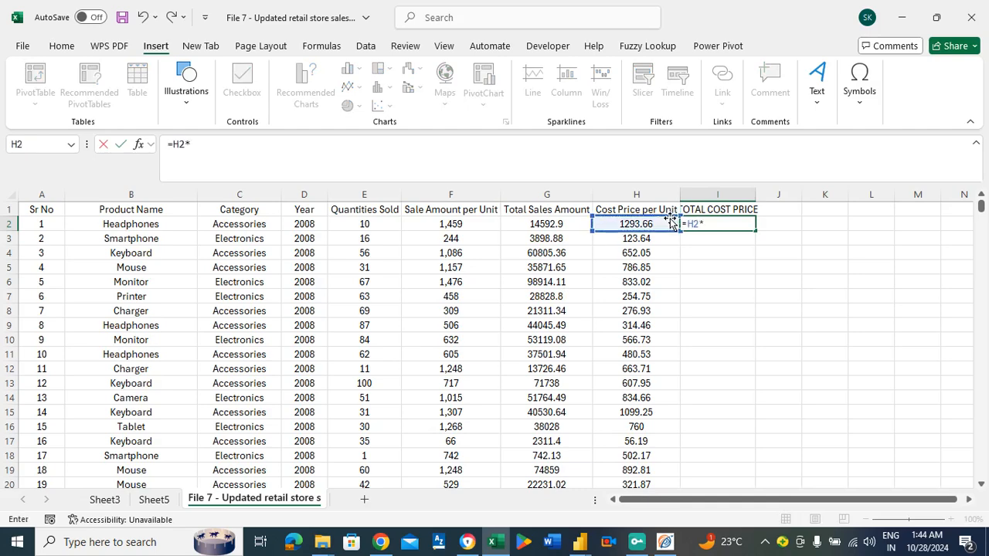
click(356, 224)
key(Return)
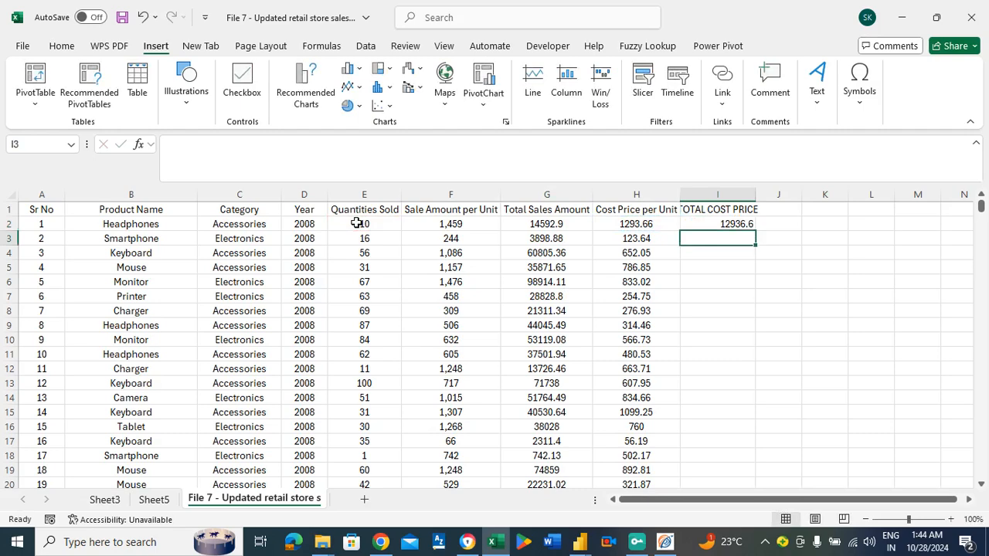
Copy the I2 formula down the TOTAL COST PRICE column to the last data row, I10501.
key(Up)
key(ctrl+c)
key(Left)
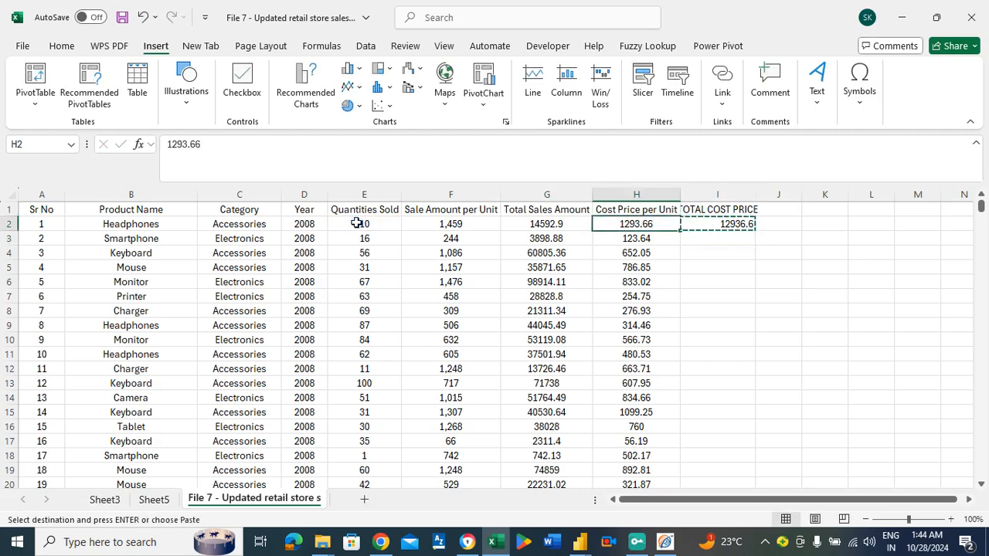
key(ctrl+Down)
key(Right)
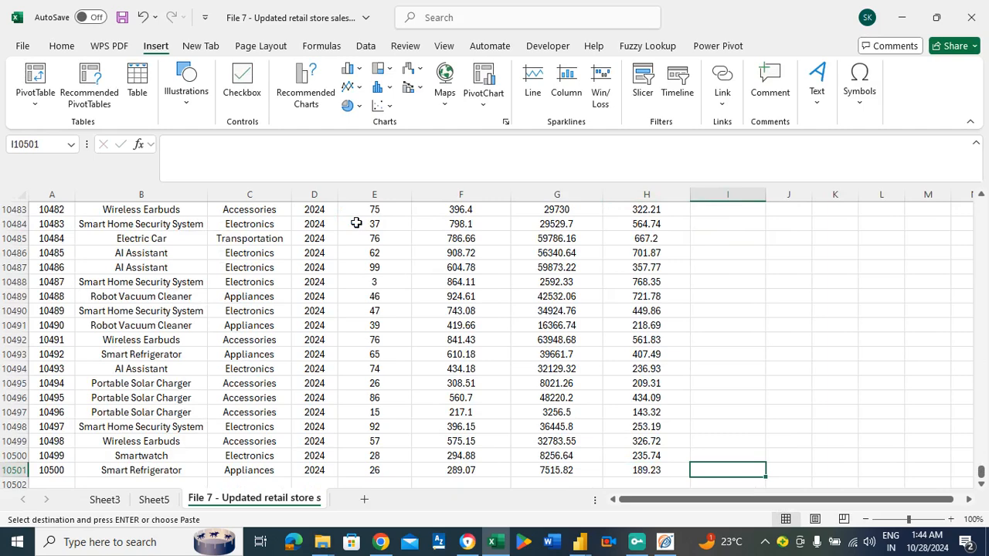
key(ctrl+shift+Up)
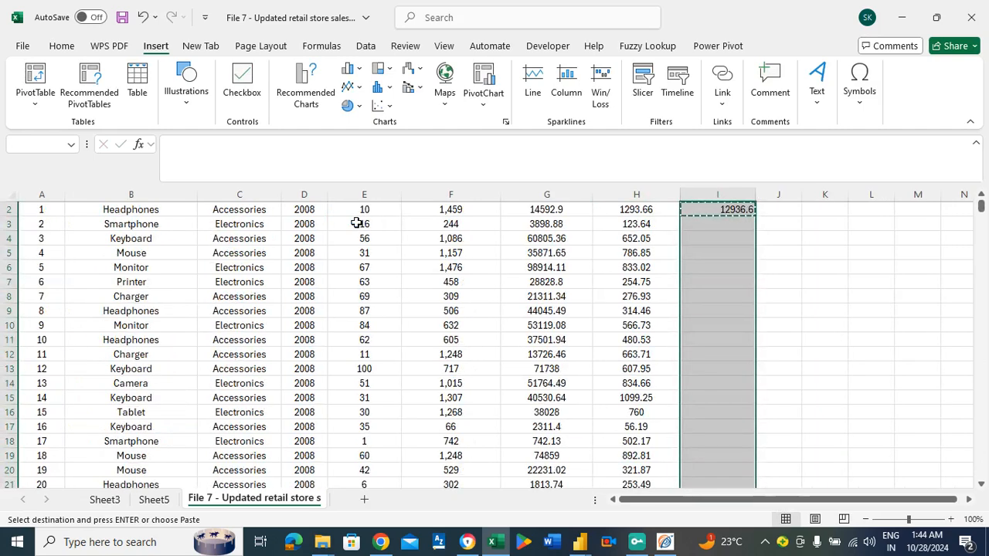
key(Down)
key(Up)
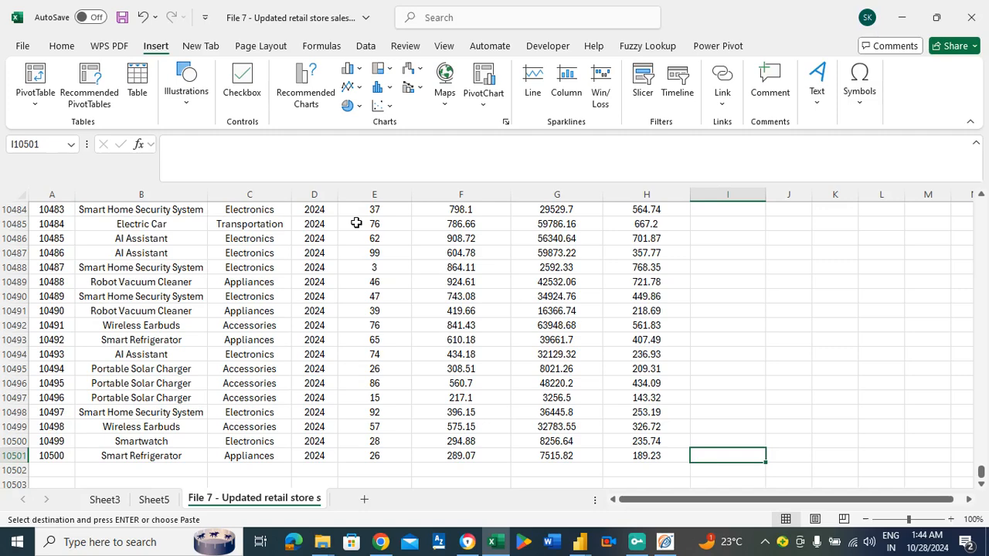
key(Left)
key(Right)
key(ctrl+shift+Up)
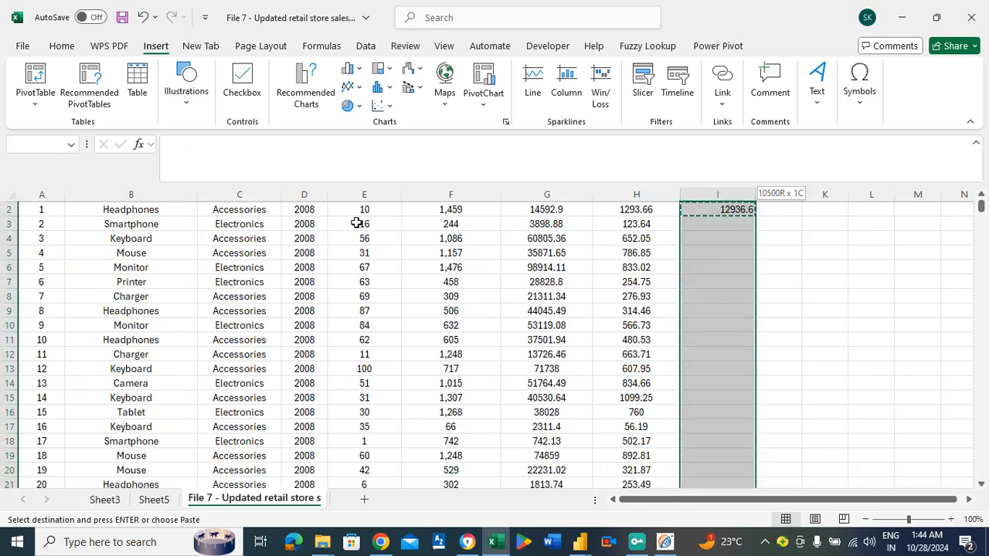
key(ctrl+shift+Down)
key(Up)
key(Down)
key(Left)
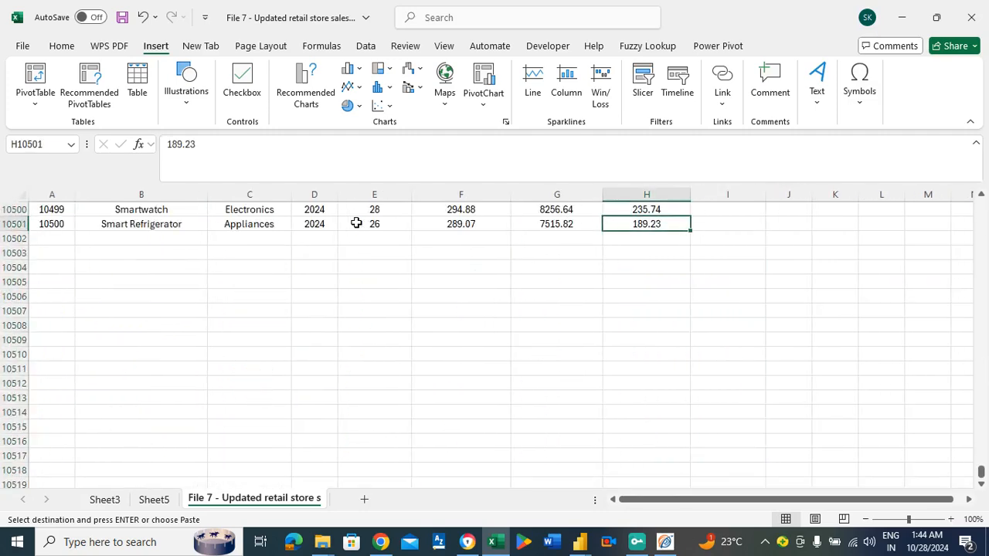
key(Right)
key(ctrl+shift+Up)
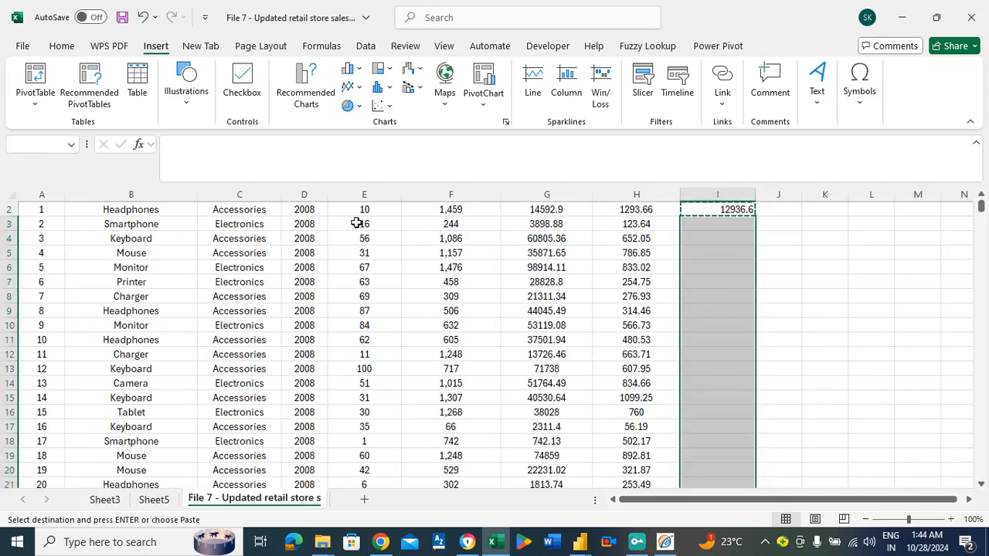
key(ctrl+v)
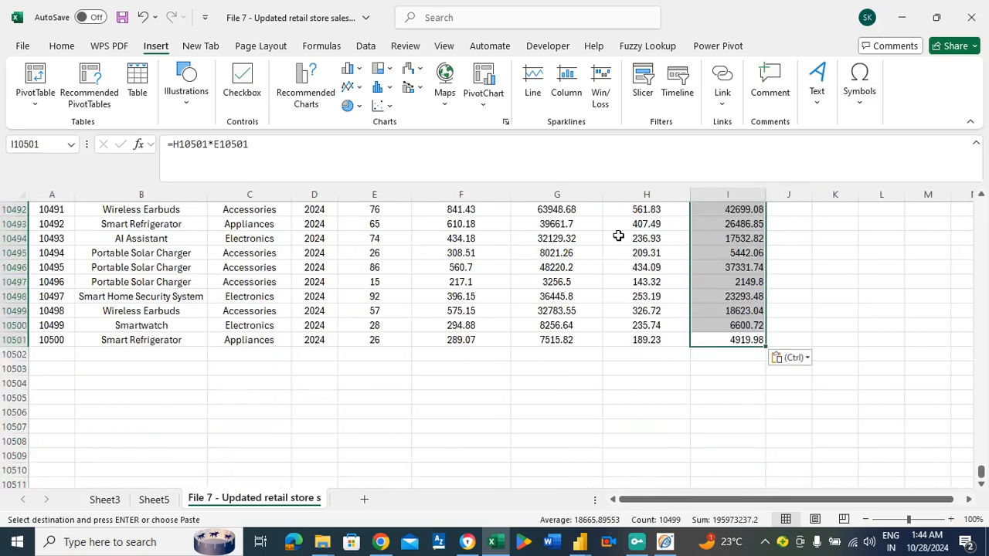
Center the copied TOTAL COST PRICE values in I3:I10501 horizontally and return to the start of the column.
click(61, 45)
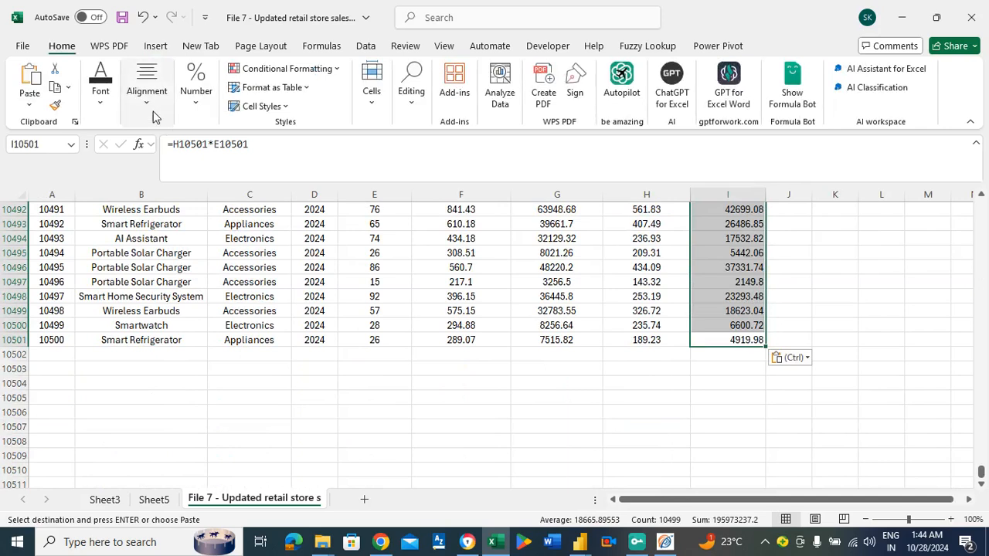
click(147, 91)
click(154, 167)
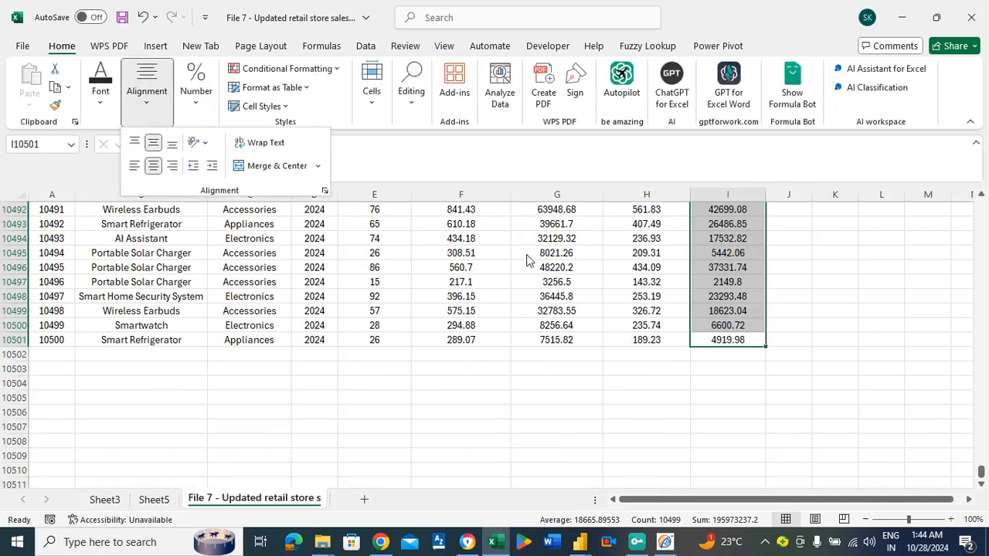
click(982, 473)
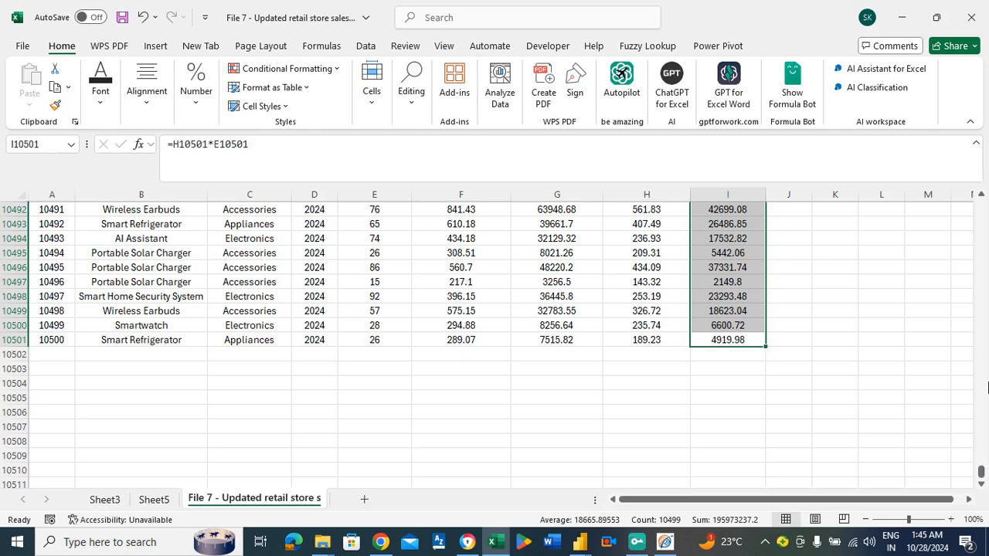
drag(982, 471, 986, 186)
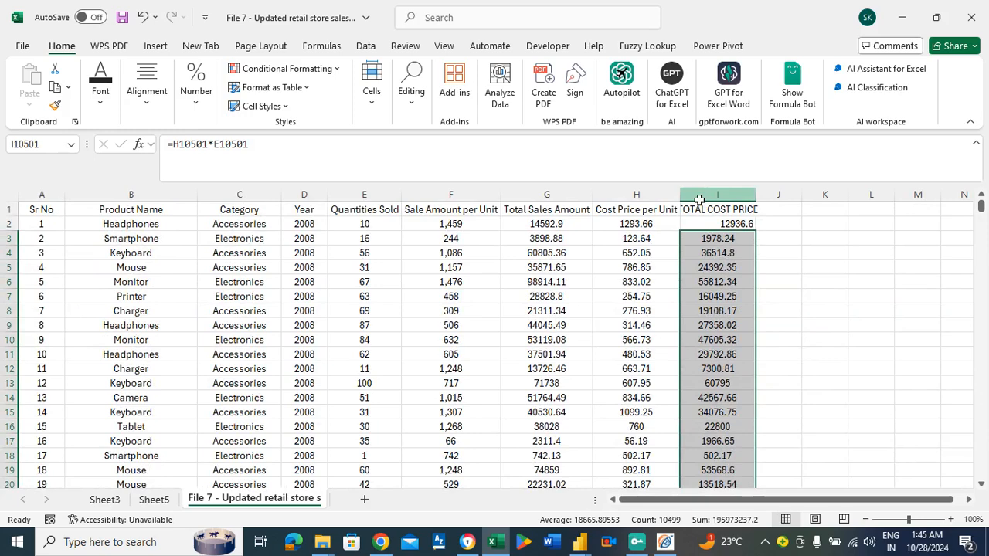
click(700, 198)
click(711, 252)
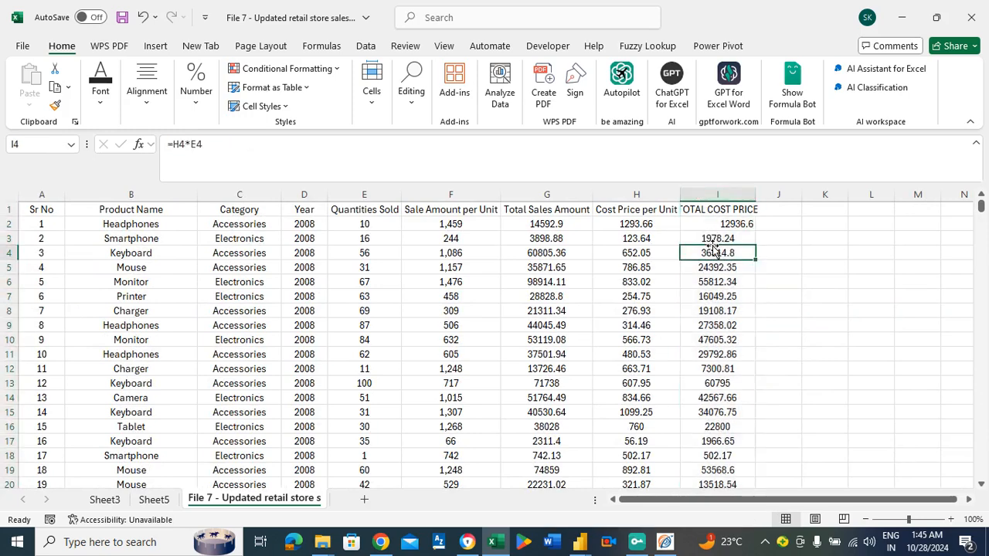
Replace the formulas throughout column I with their results by copying the column and using Paste Special with Values.
click(702, 194)
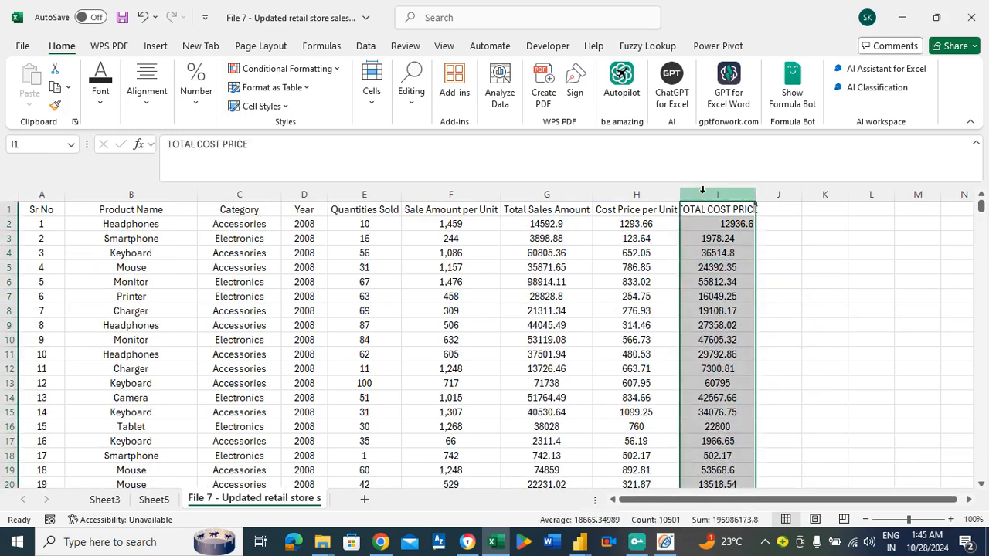
key(ctrl+c)
right_click(711, 224)
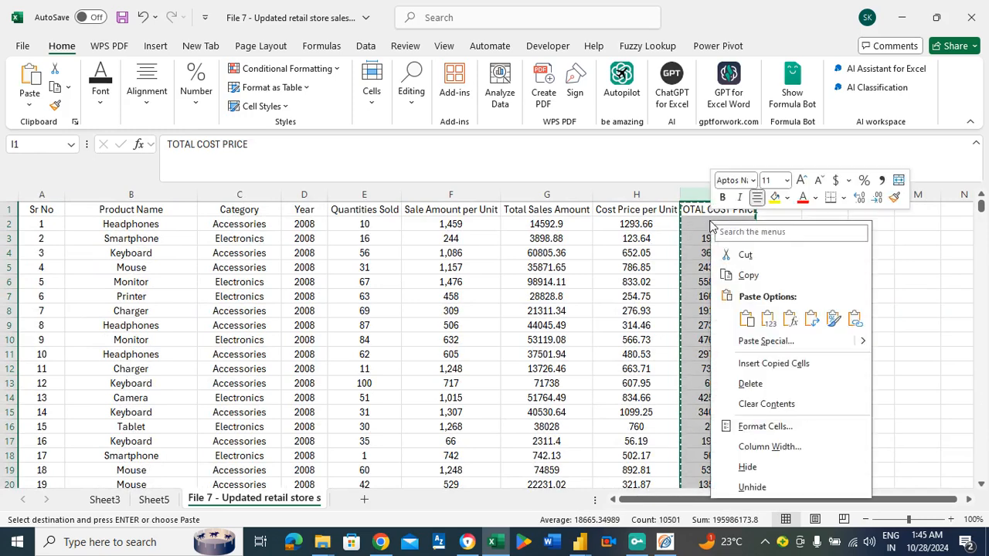
click(754, 343)
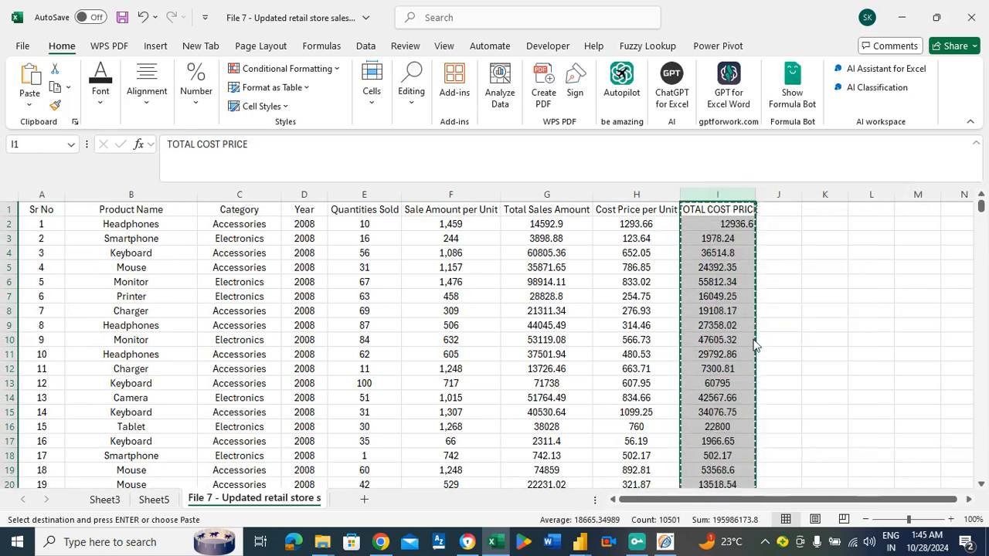
key(v)
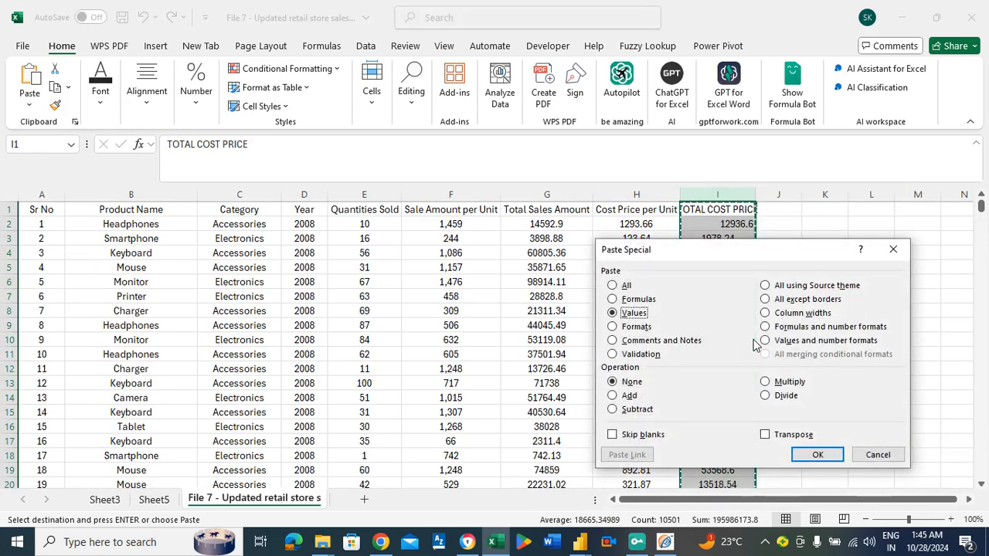
key(Return)
click(302, 226)
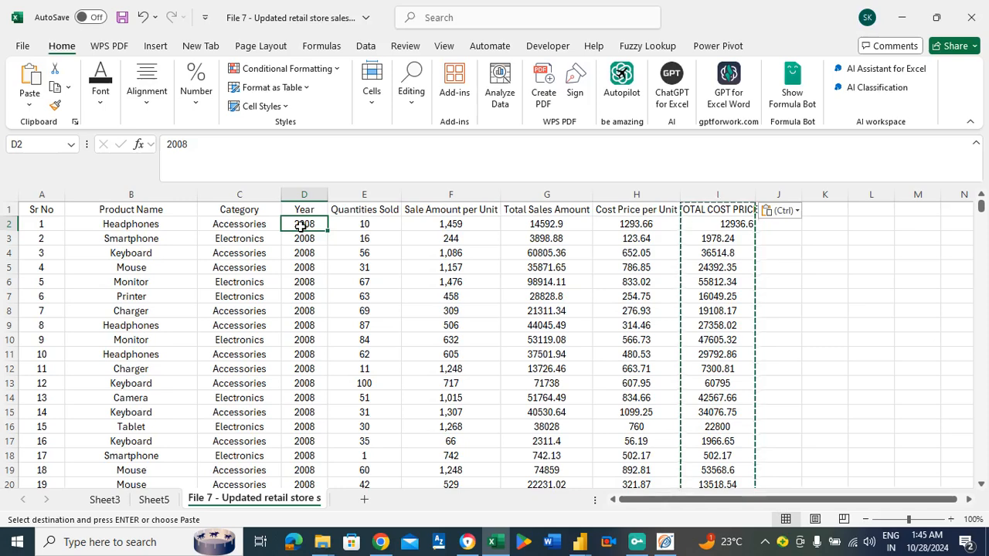
key(Escape)
Insert a PivotTable on a new worksheet from the full sales data range A1:I10501.
key(ctrl+a)
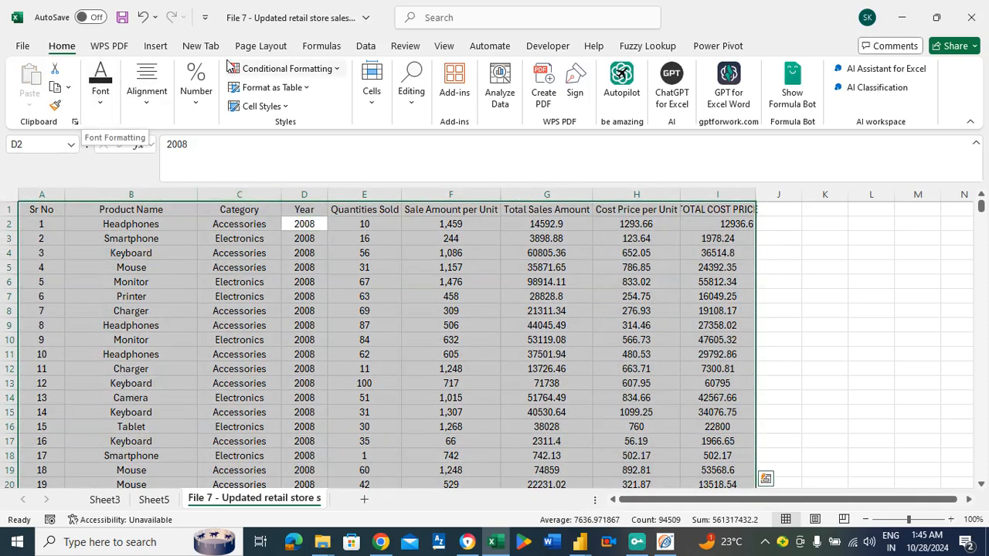
click(157, 48)
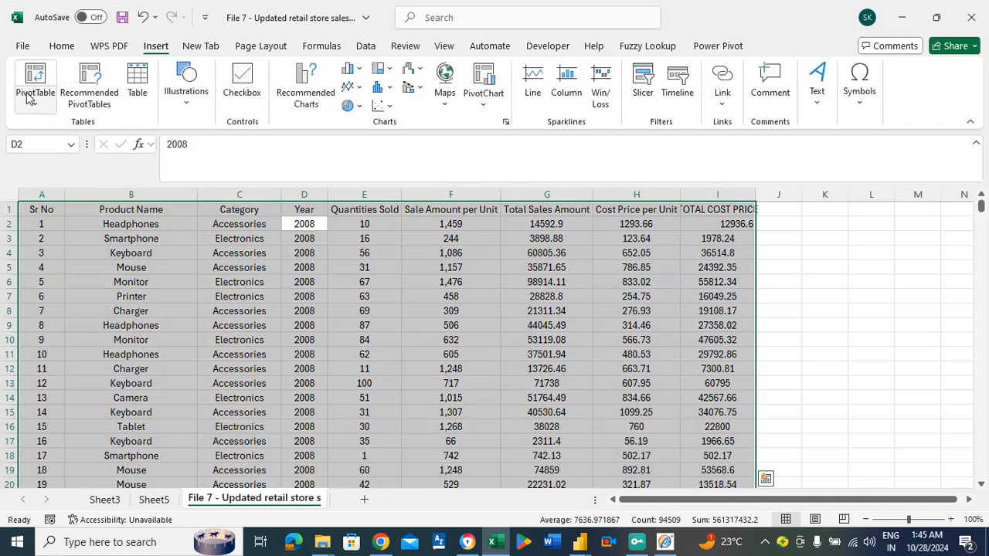
click(29, 104)
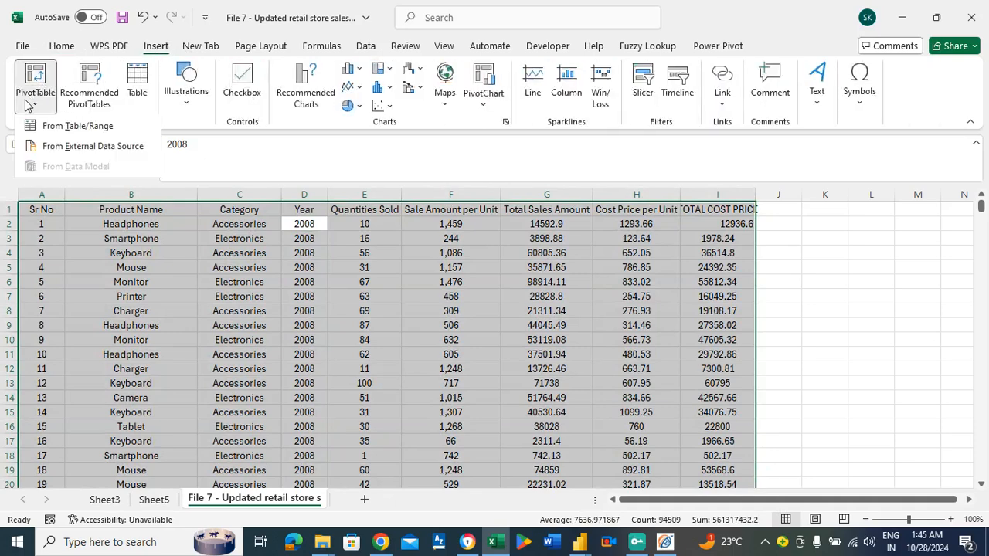
click(77, 128)
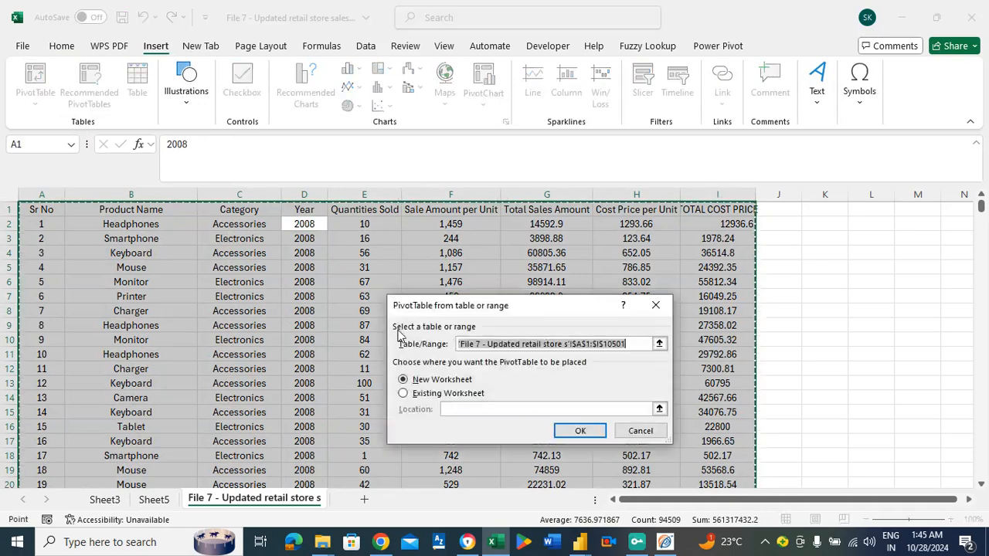
click(587, 432)
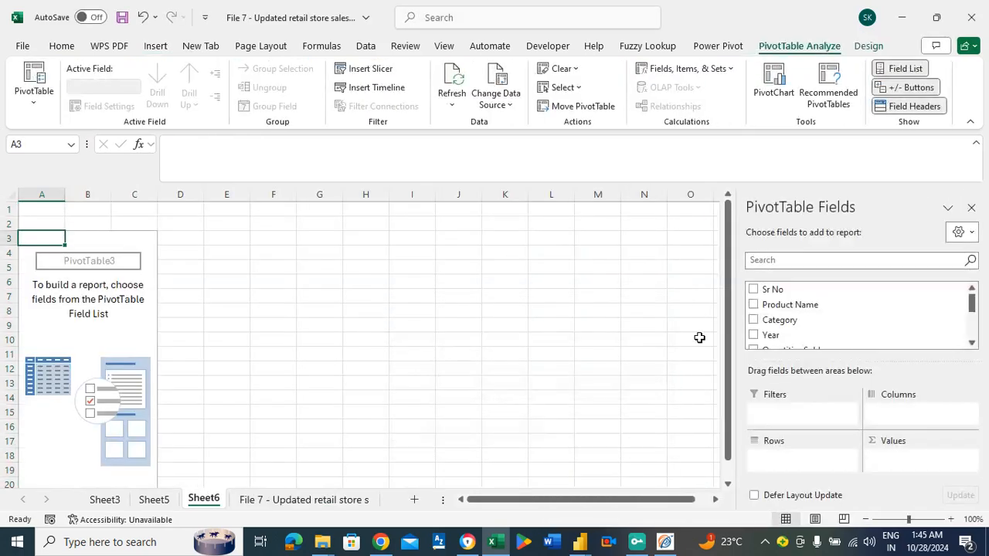
Build the PivotTable with Product Name as rows and the sum of TOTAL COST PRICE as values.
drag(805, 305, 775, 460)
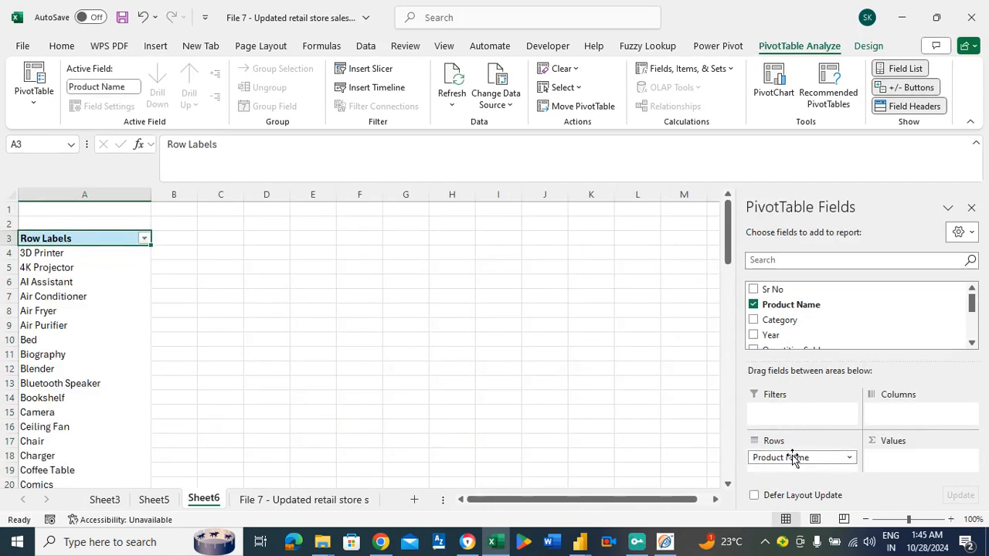
drag(971, 306, 978, 360)
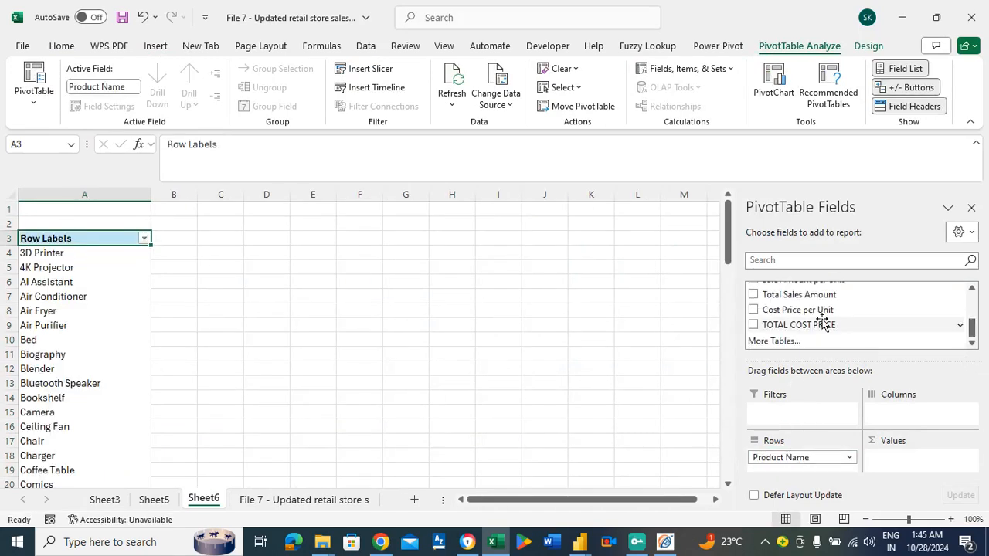
drag(822, 325, 909, 460)
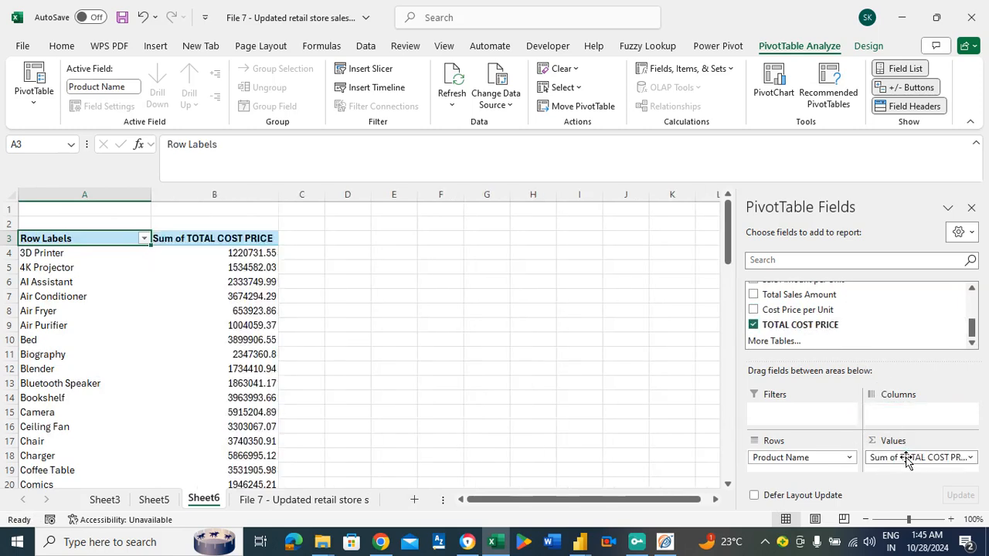
Copy the PivotTable's grand total of TOTAL COST PRICE and paste it as a value into J4 of Sheet5.
click(46, 252)
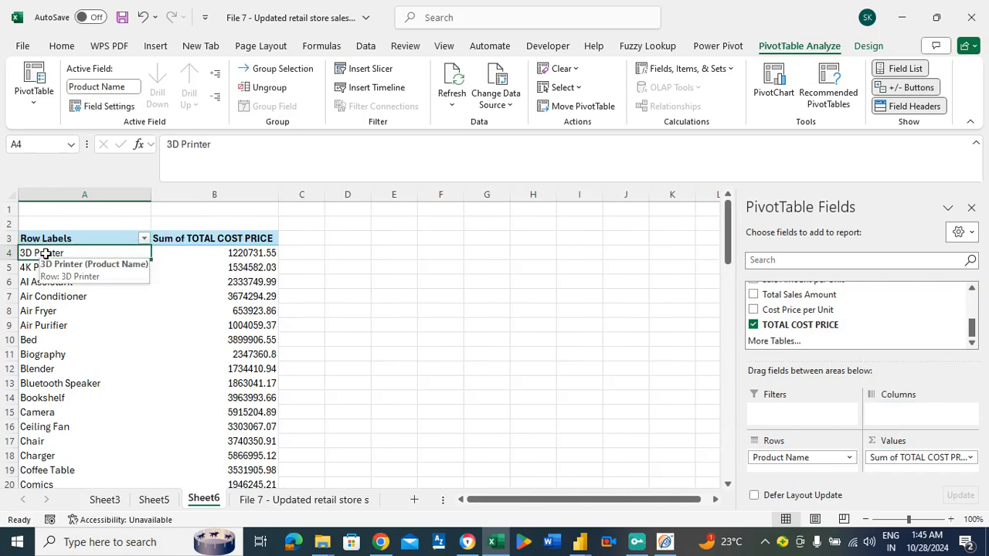
key(ctrl+Down)
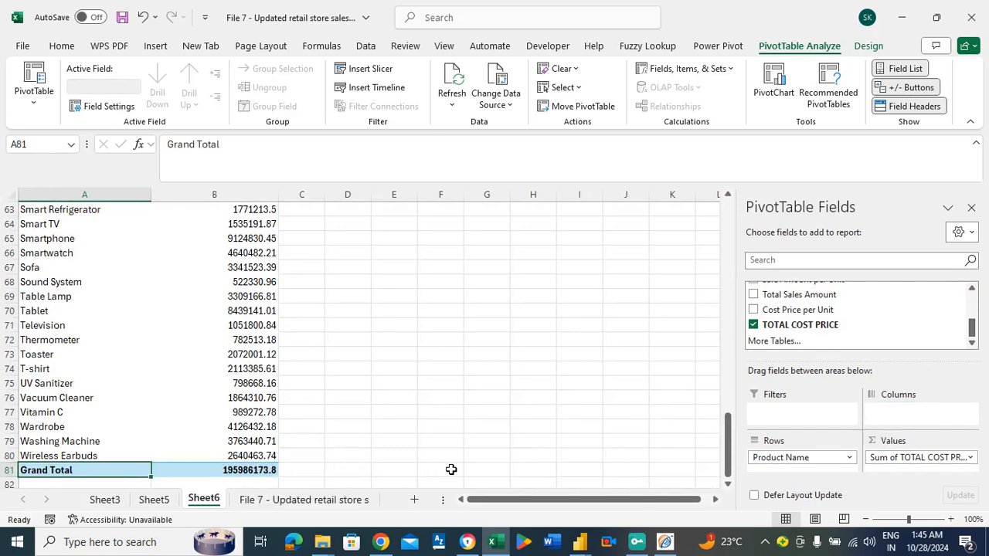
click(231, 471)
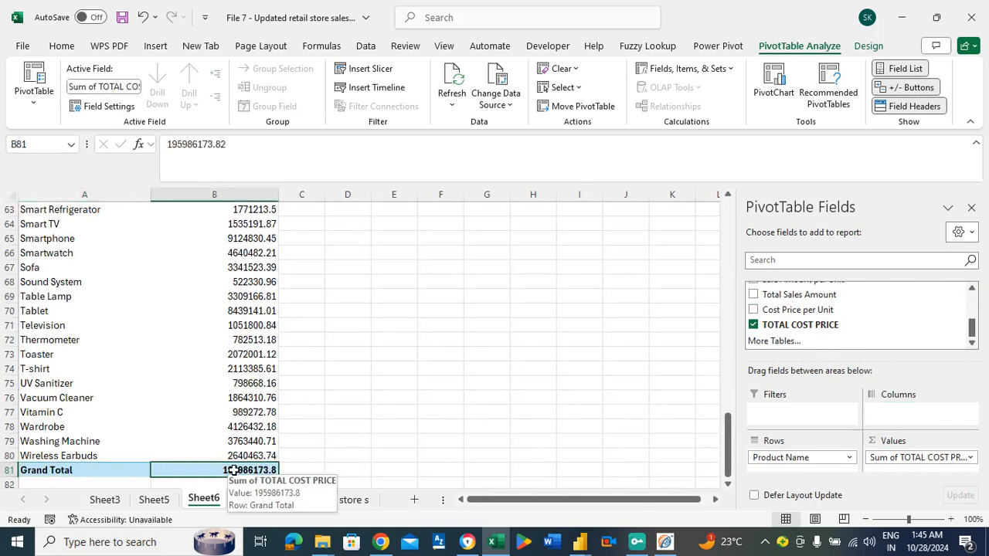
key(ctrl+c)
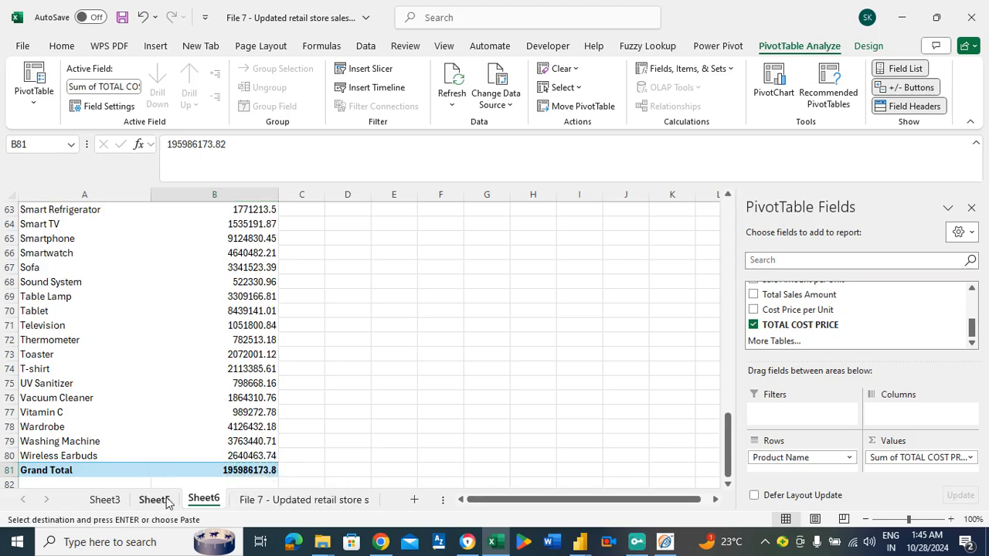
click(159, 500)
click(681, 266)
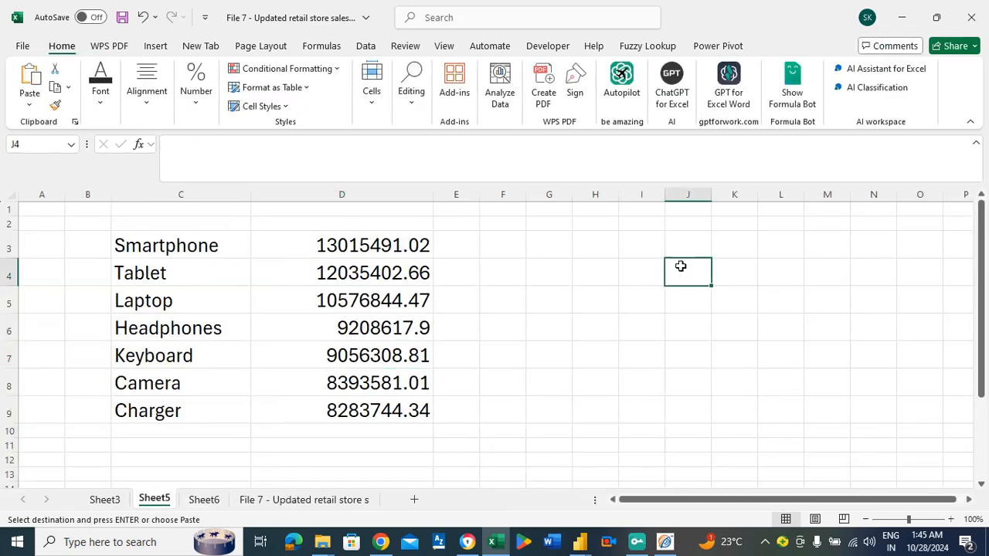
right_click(681, 265)
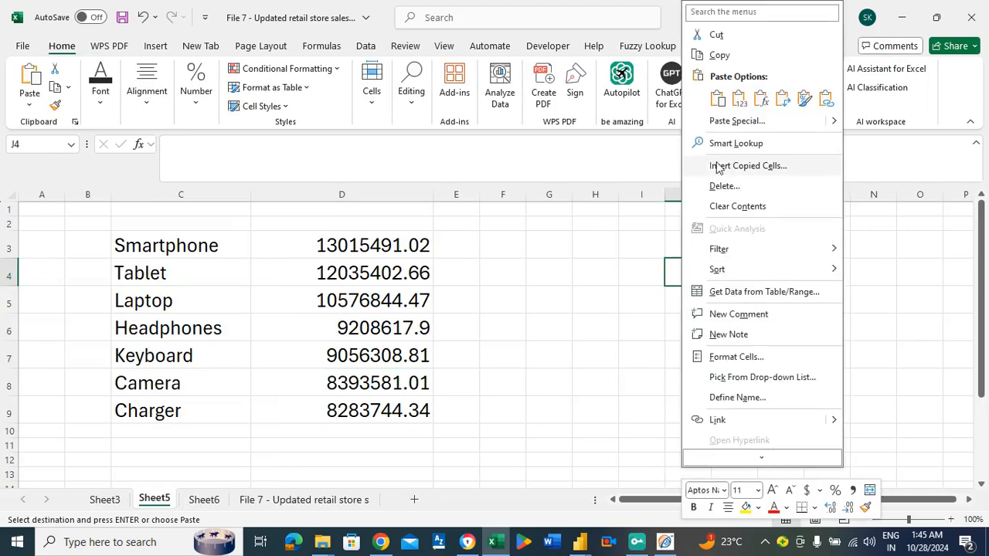
click(735, 121)
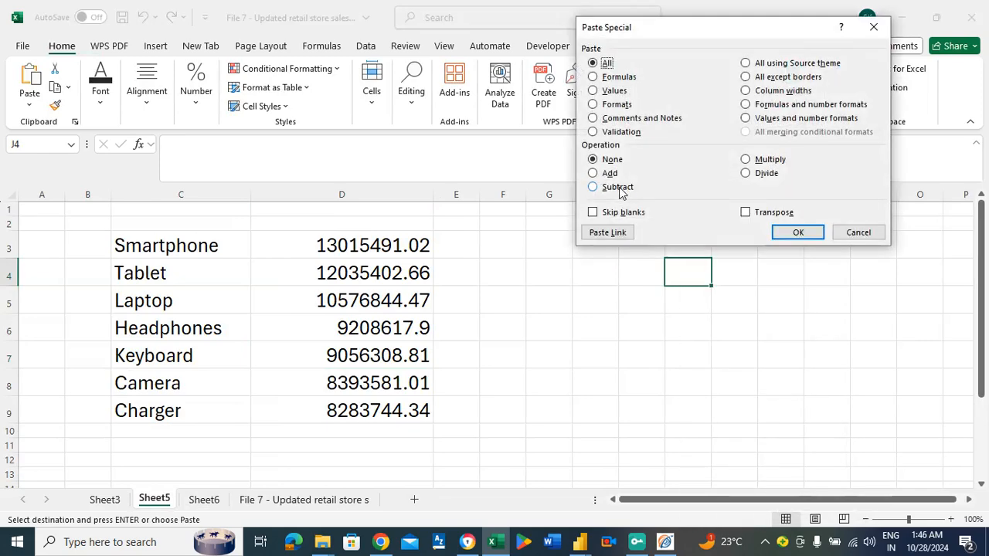
key(v)
key(Return)
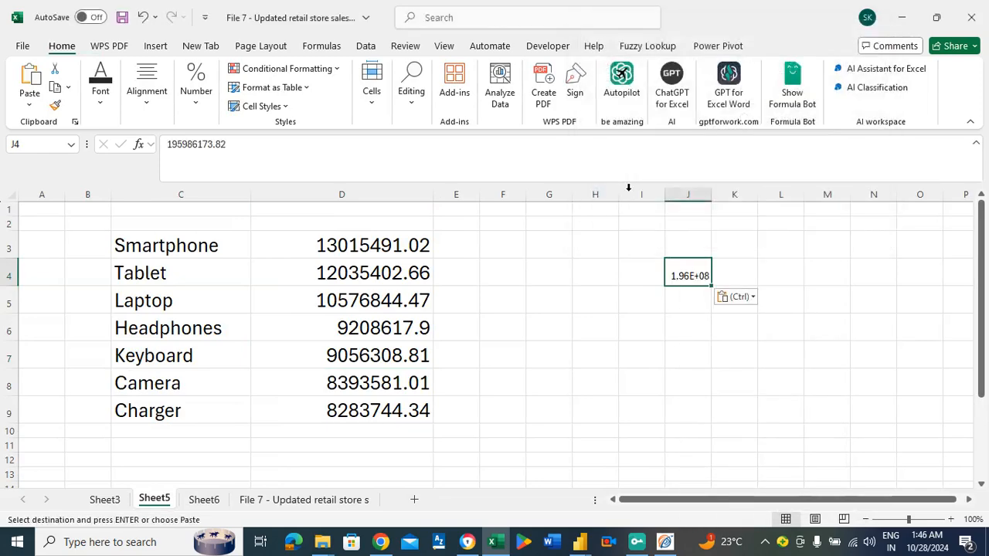
Set the font size of J4 to 28 and widen column J to fit the enlarged total.
drag(711, 194, 773, 221)
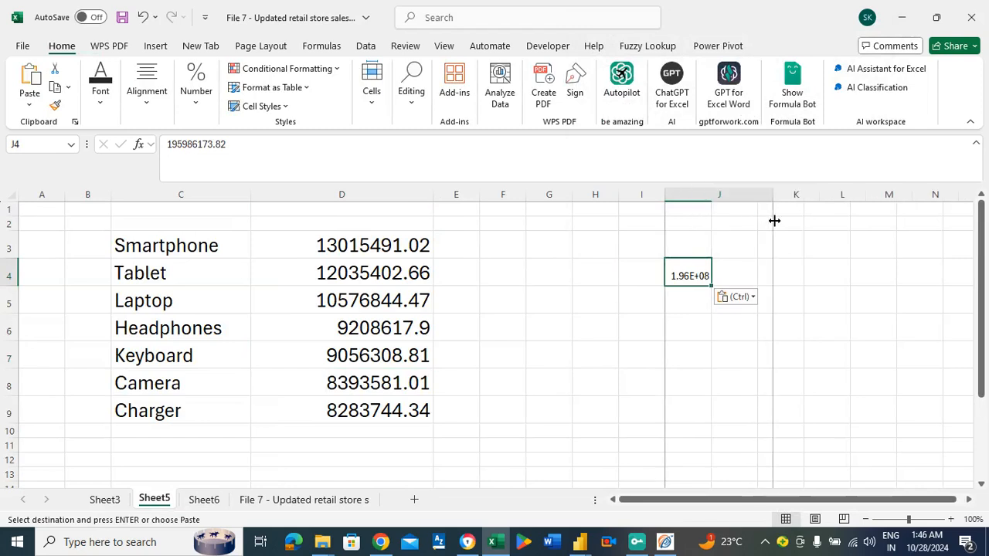
click(100, 91)
click(202, 143)
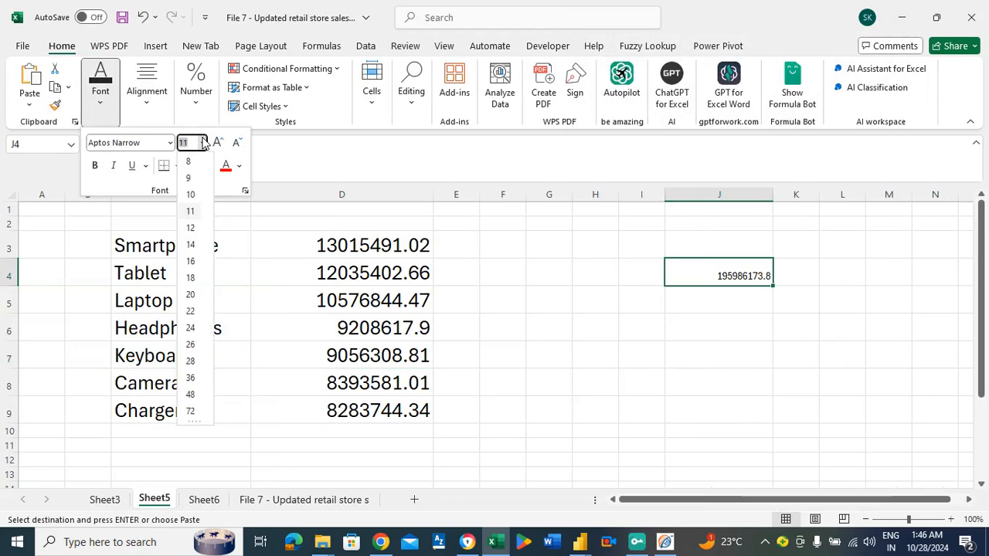
click(190, 361)
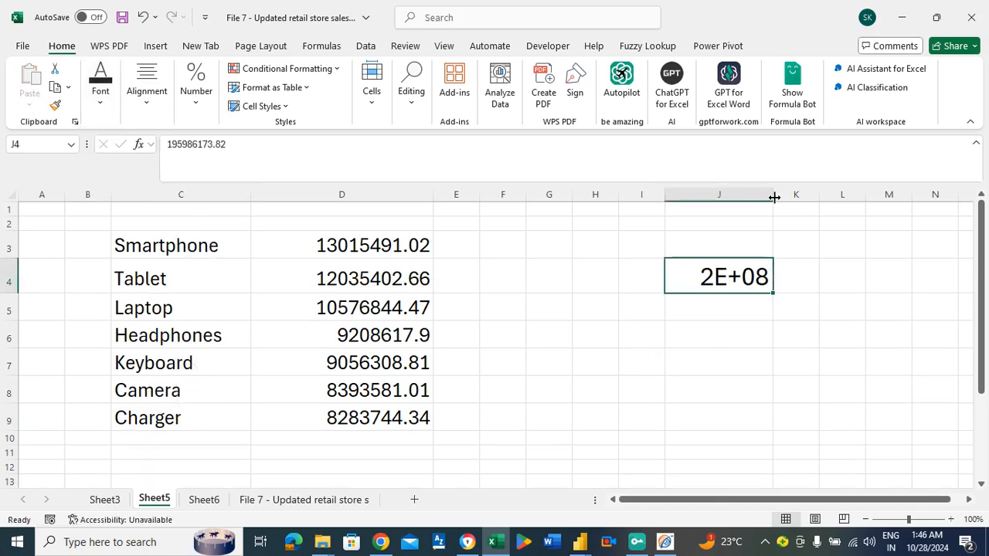
drag(773, 195, 816, 210)
click(737, 317)
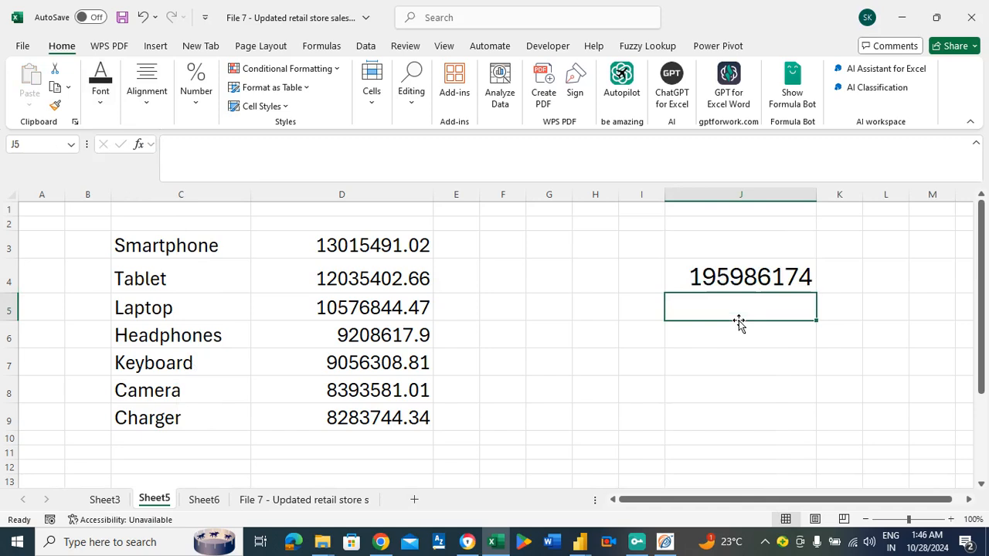
Insert comma separators into the J4 total so that it reads 1959,86,173.82.
click(786, 284)
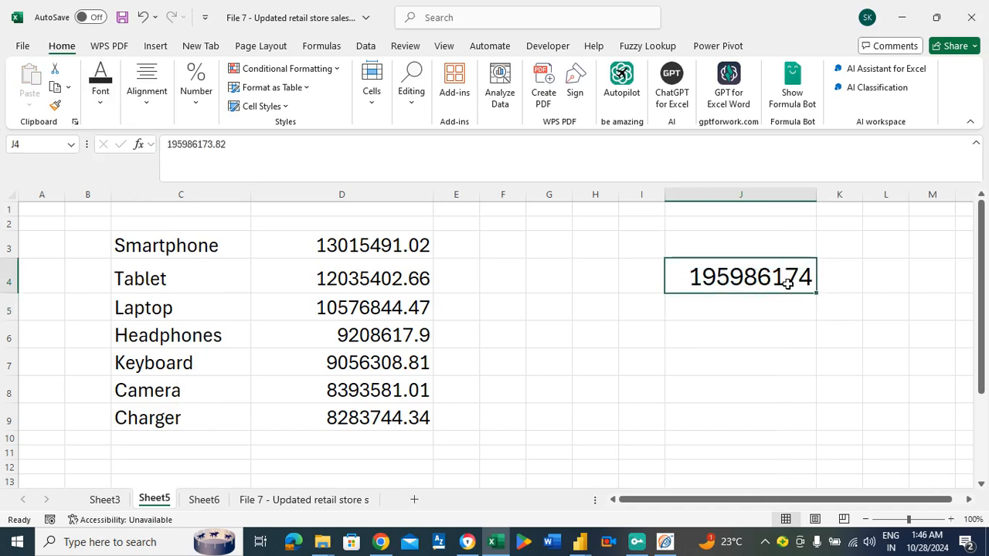
click(198, 142)
text(,)
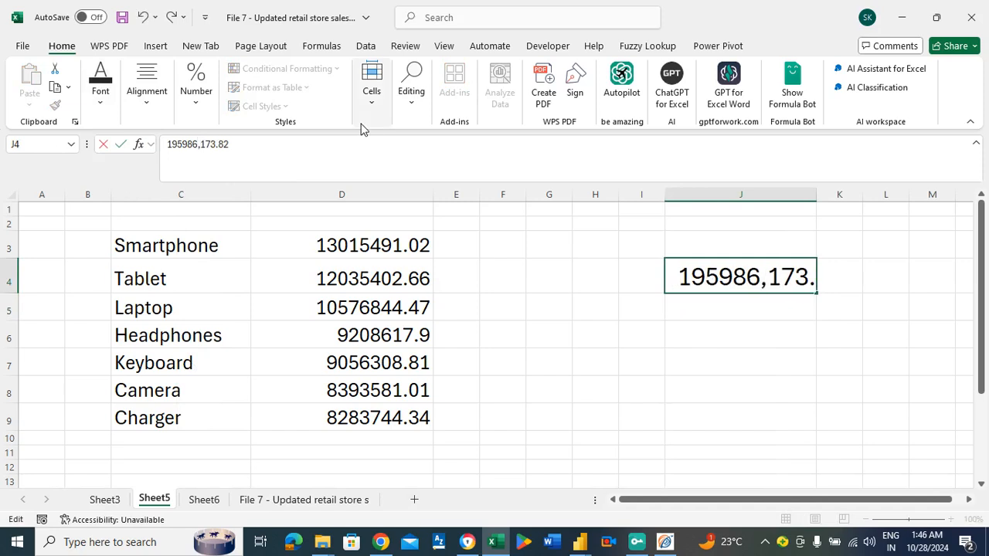
click(187, 144)
text(,)
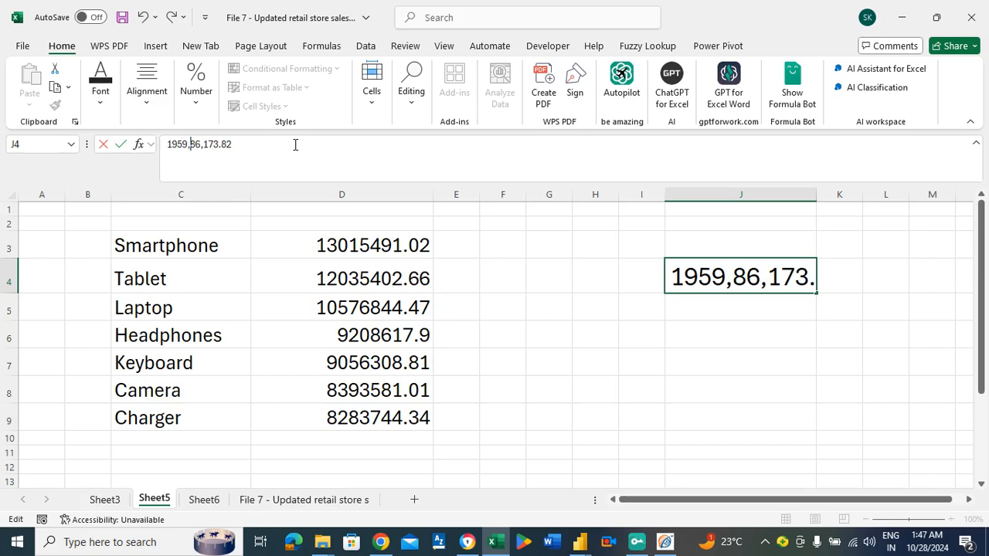
click(726, 348)
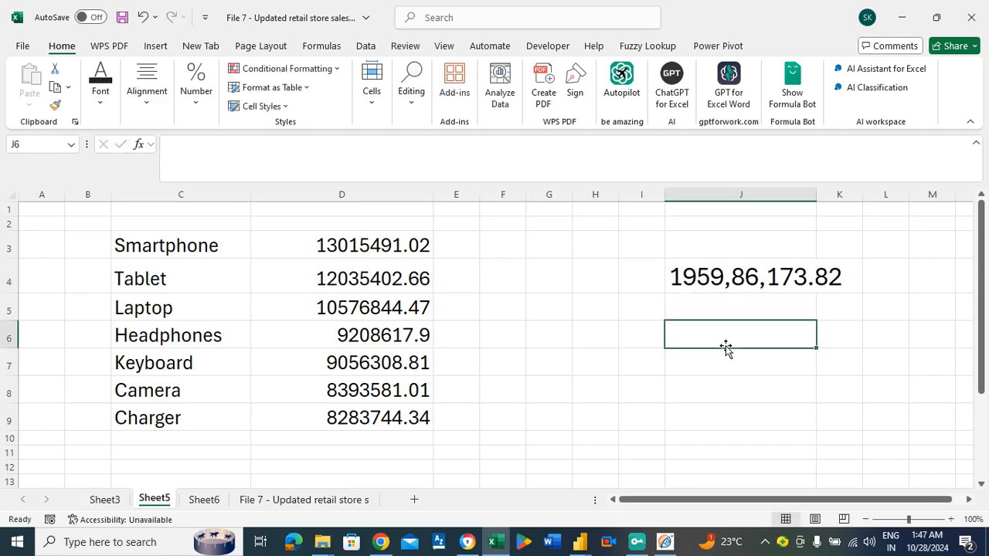
Switch to the untitled Power BI Desktop report and add a card visual showing the TOTAL COST PRICE measure.
mouse_move(584, 540)
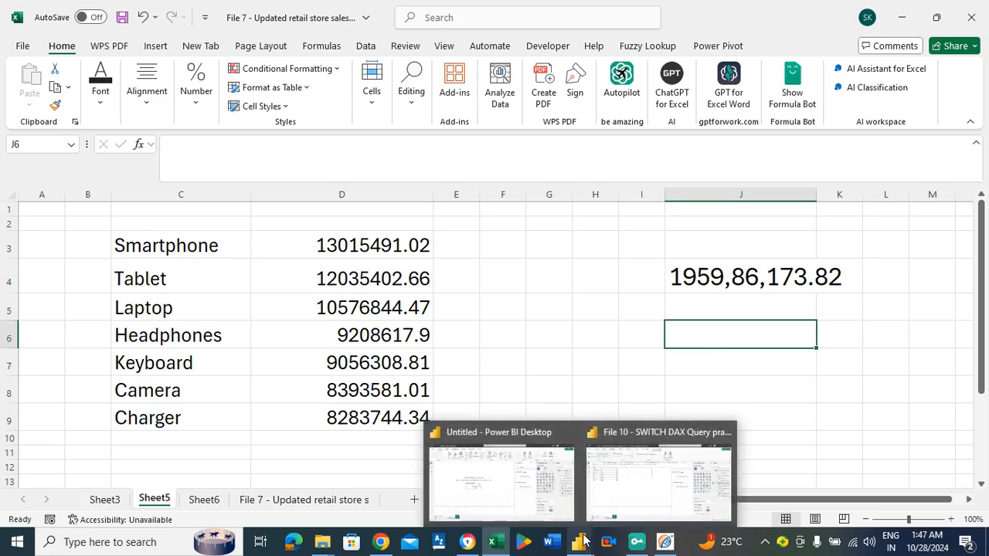
click(521, 481)
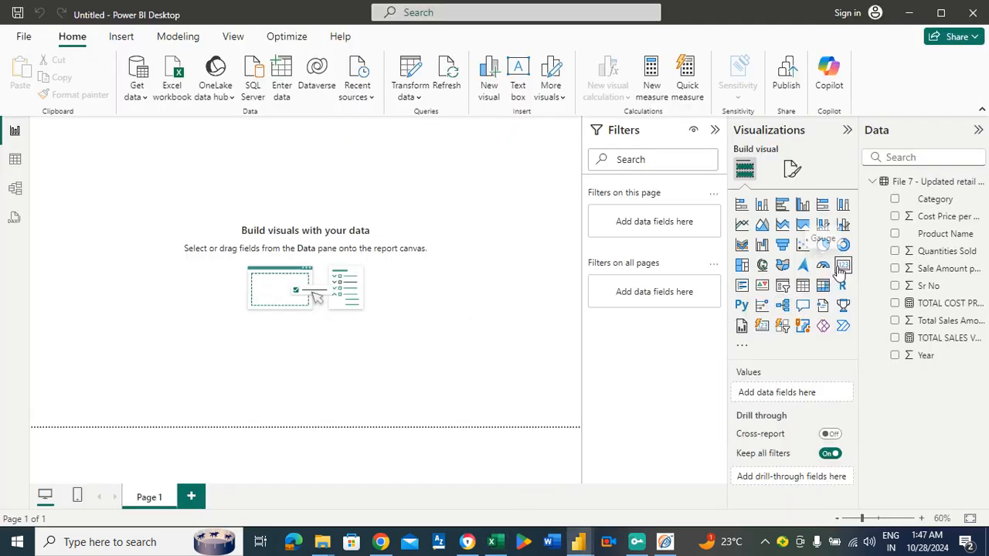
click(816, 261)
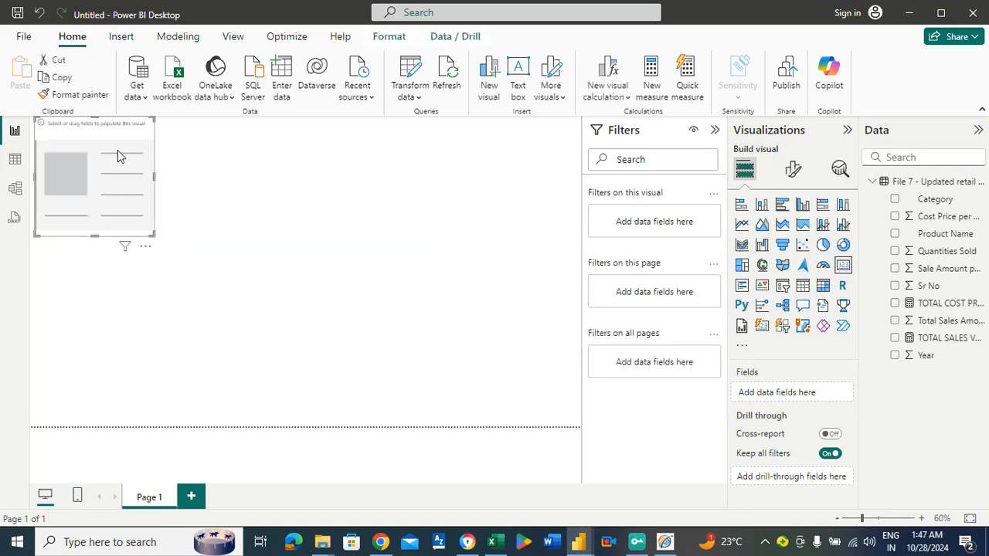
drag(118, 149, 125, 173)
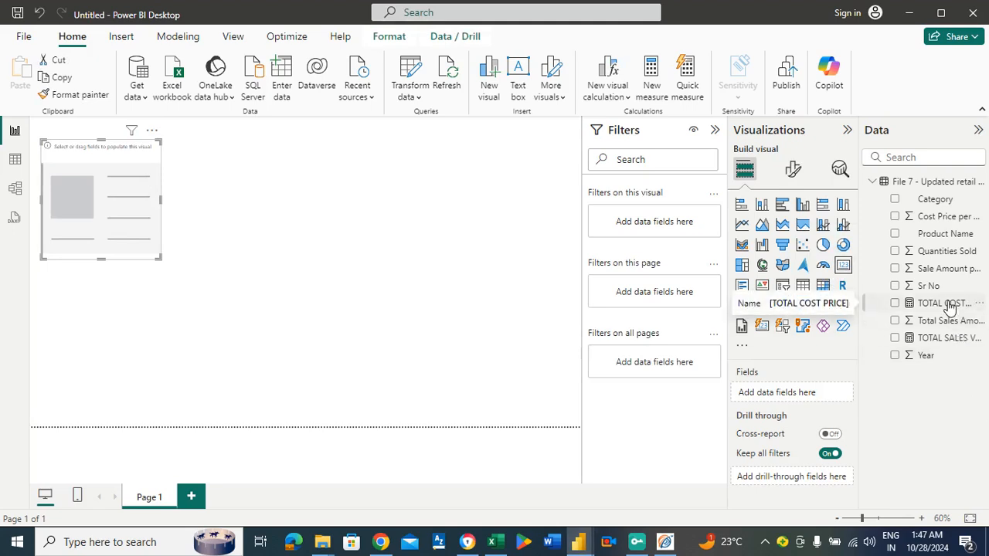
drag(949, 307, 822, 397)
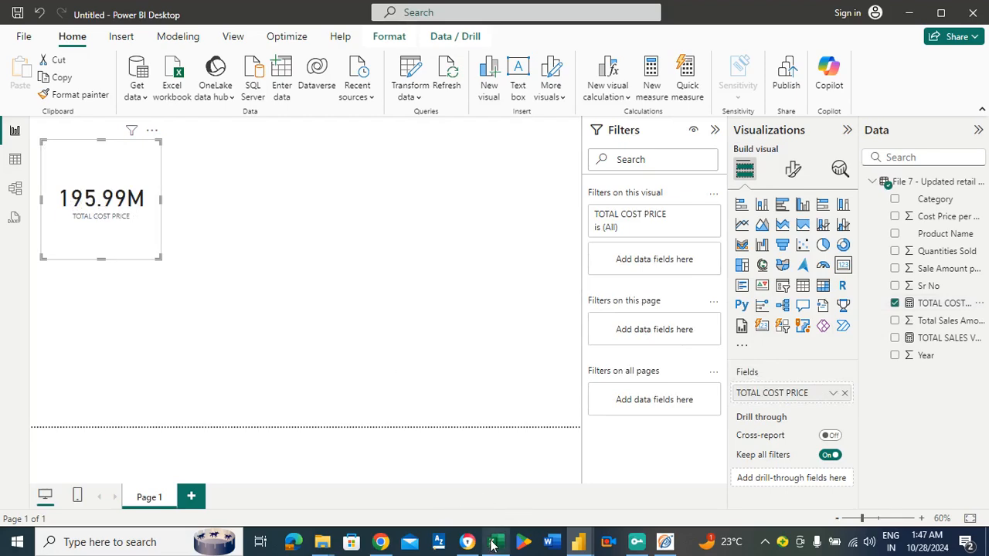
Switch to Excel and compare the total in J4 of Sheet5 with the Power BI card.
mouse_move(495, 545)
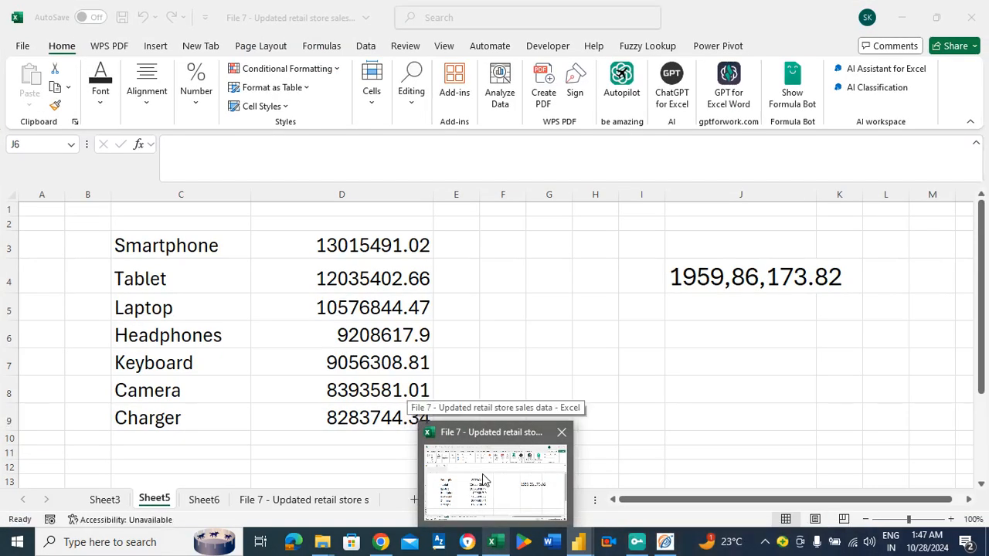
click(483, 479)
click(671, 276)
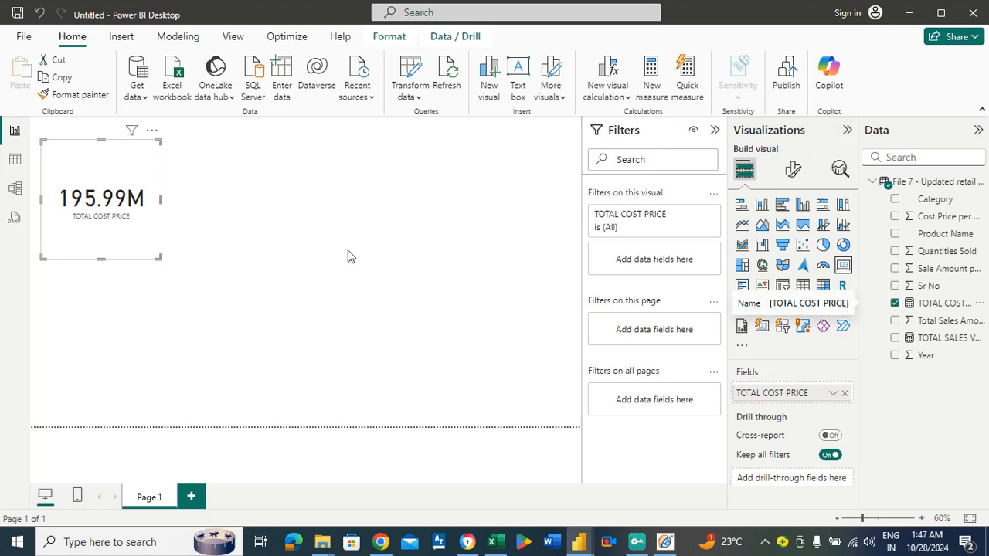
Back in Power BI Desktop, delete the TOTAL COST PRICE card from the report page.
click(204, 249)
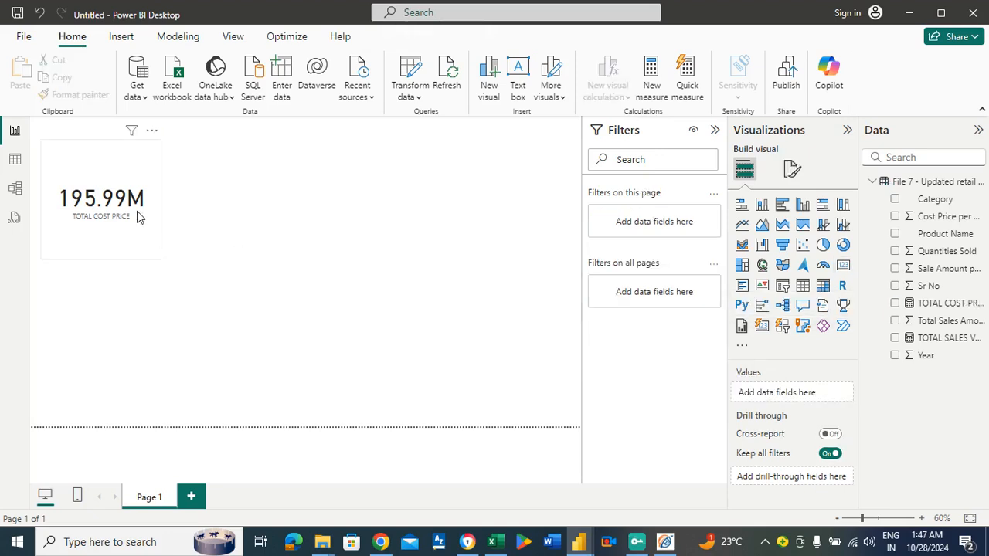
click(137, 217)
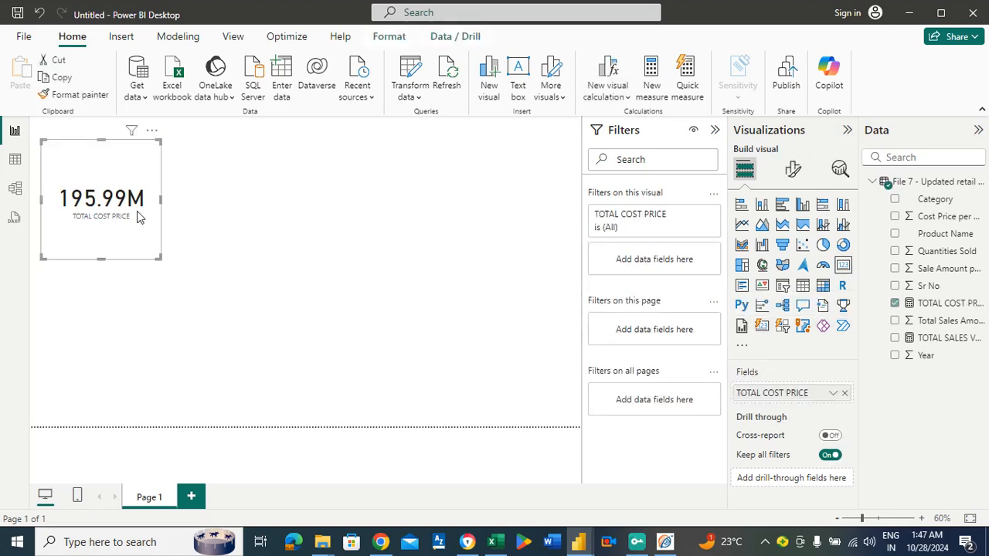
key(Delete)
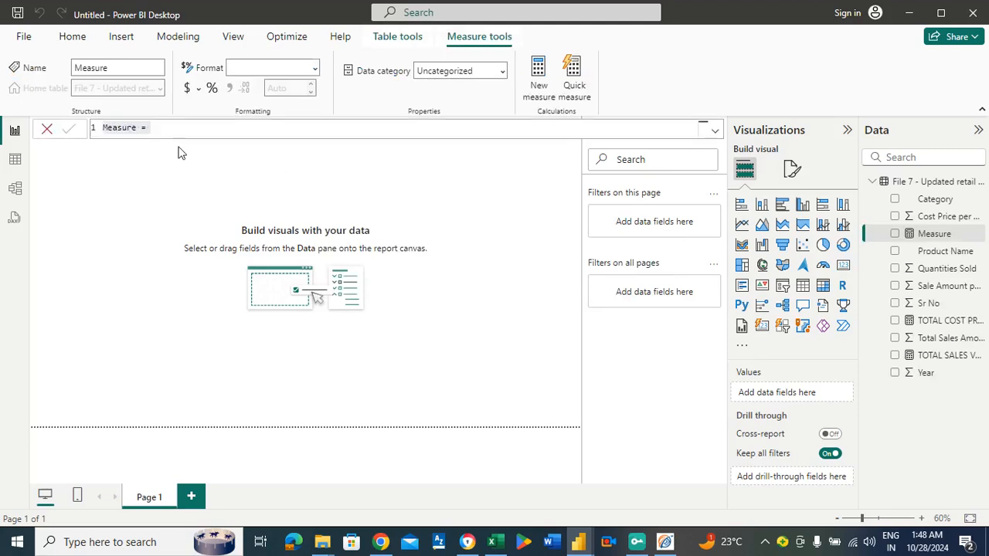
Name the new measure TOTAL PROFIT and start its formula with SUMX over the 'File 7 - Updated retail store sales data' table.
click(183, 133)
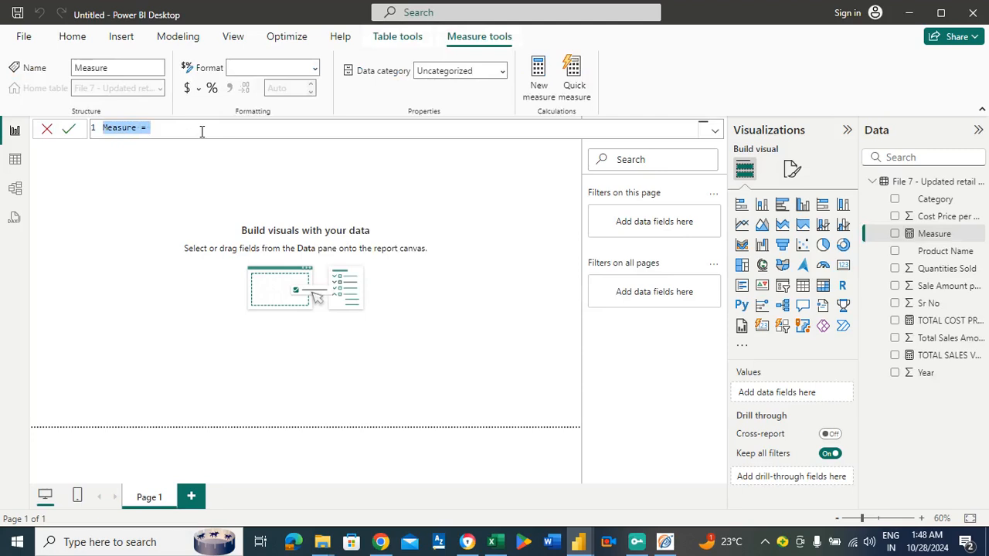
key(BackSpace)
text(TO)
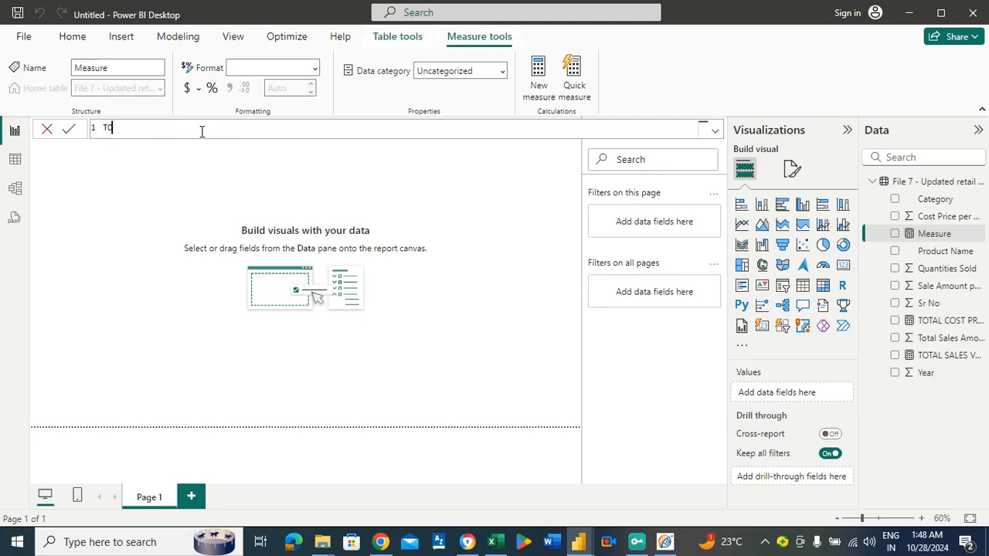
text(TAL PROFIT = S)
text(UMX()
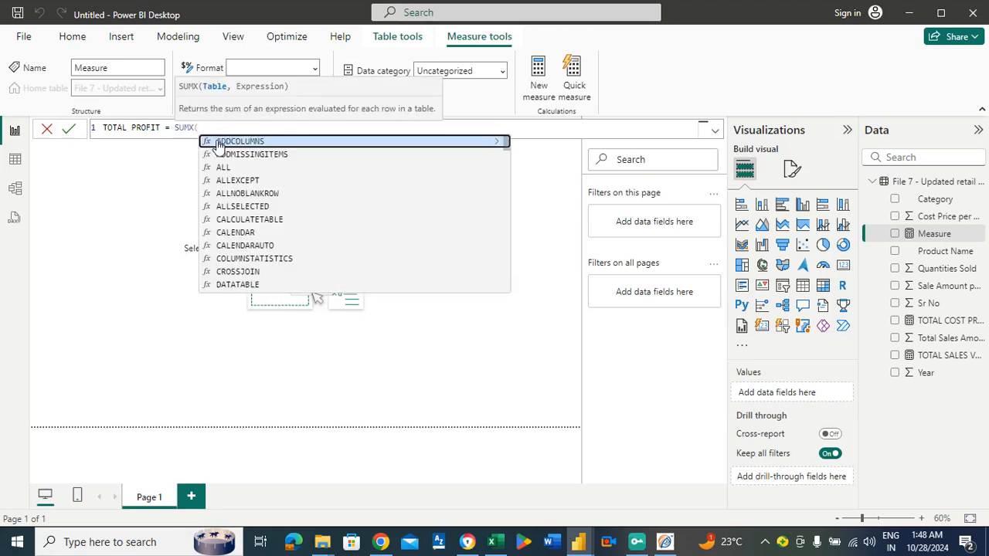
text(FIL)
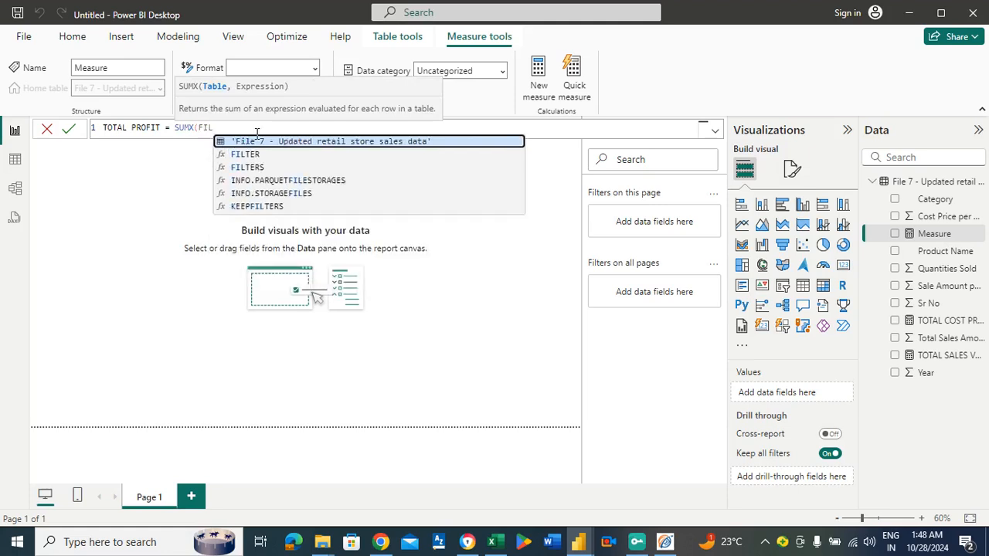
click(256, 140)
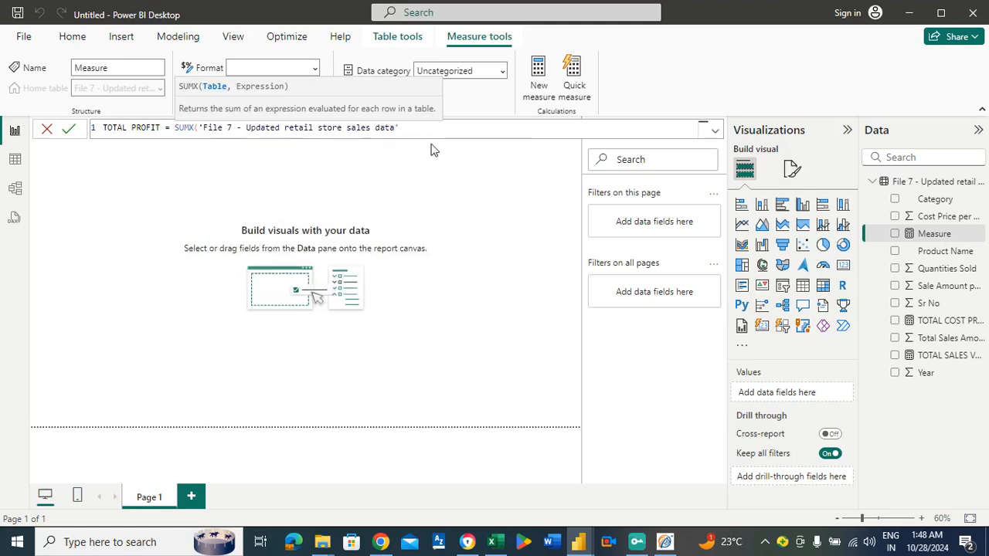
text(,)
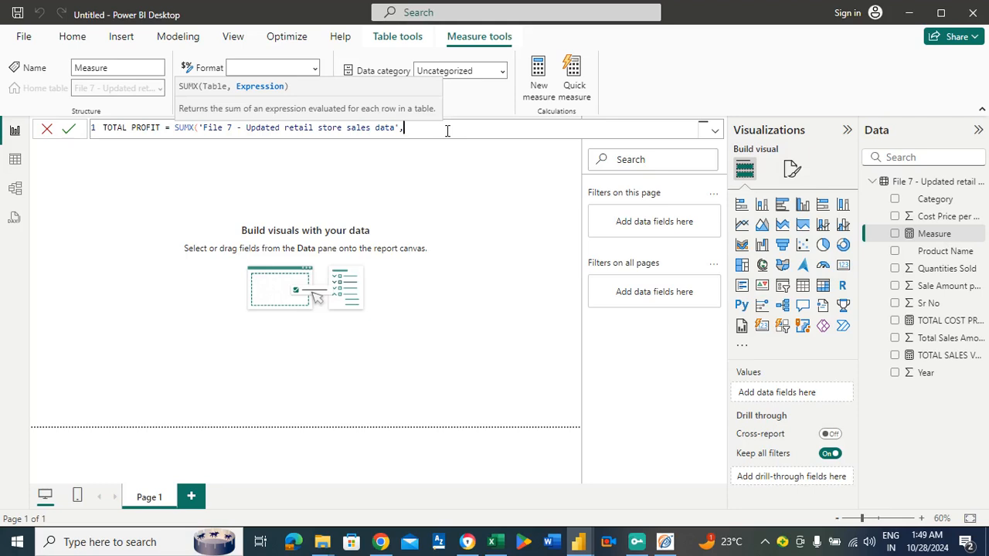
Complete the SUMX expression as [Total Sales Amount] from the sales data table minus [TOTAL COST PRICE] and commit the measure.
text(TOT)
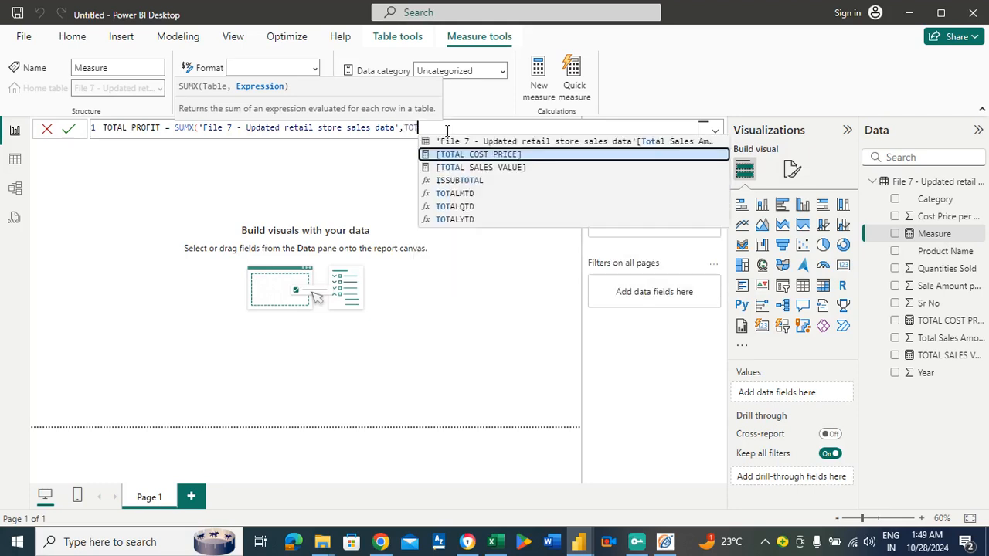
click(505, 142)
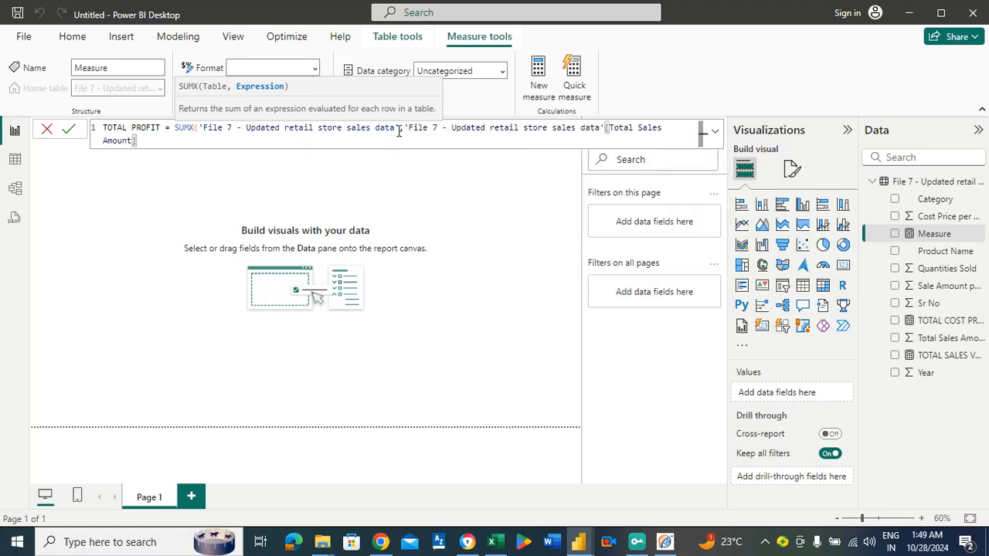
text(-TOT)
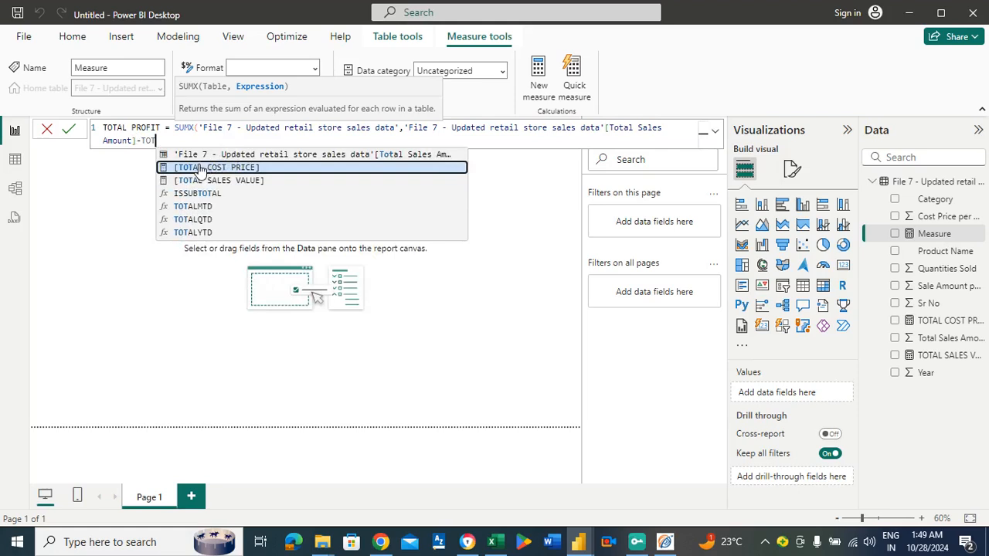
click(199, 168)
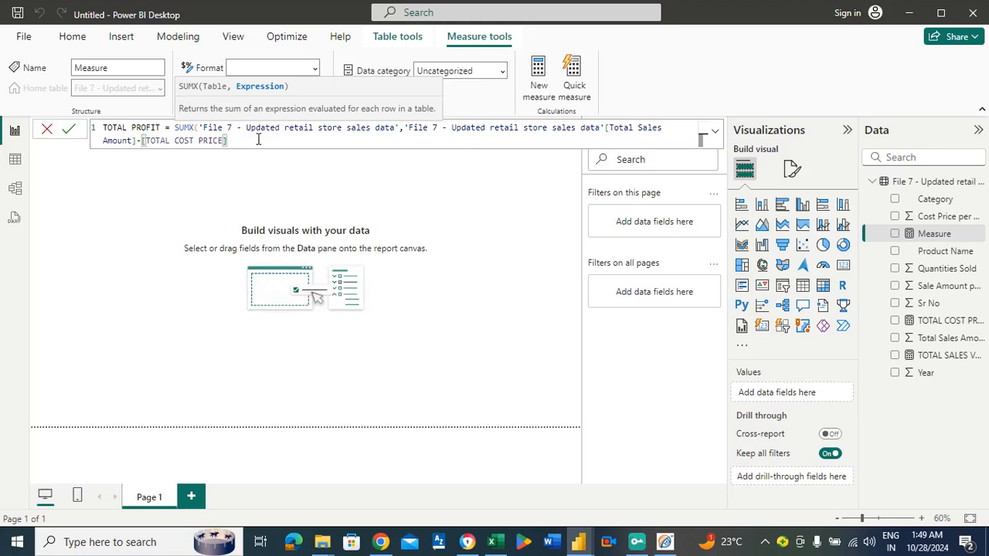
text())
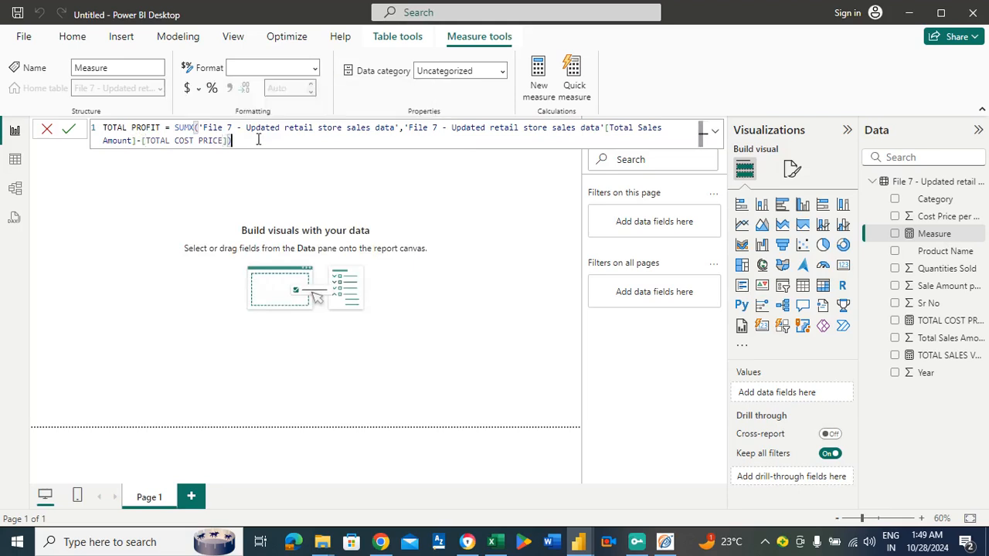
key(Return)
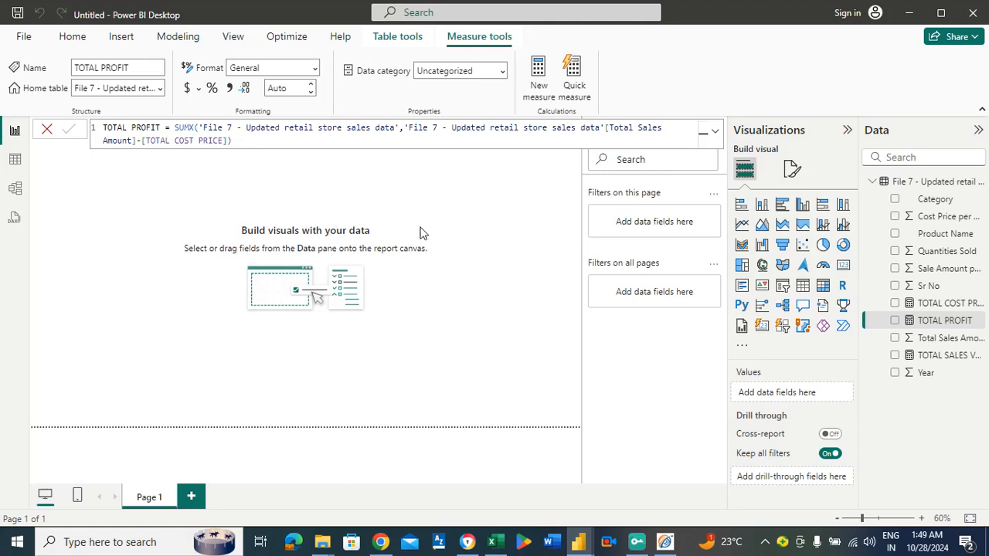
Add a card visual showing the TOTAL PROFIT measure to the report page.
click(487, 220)
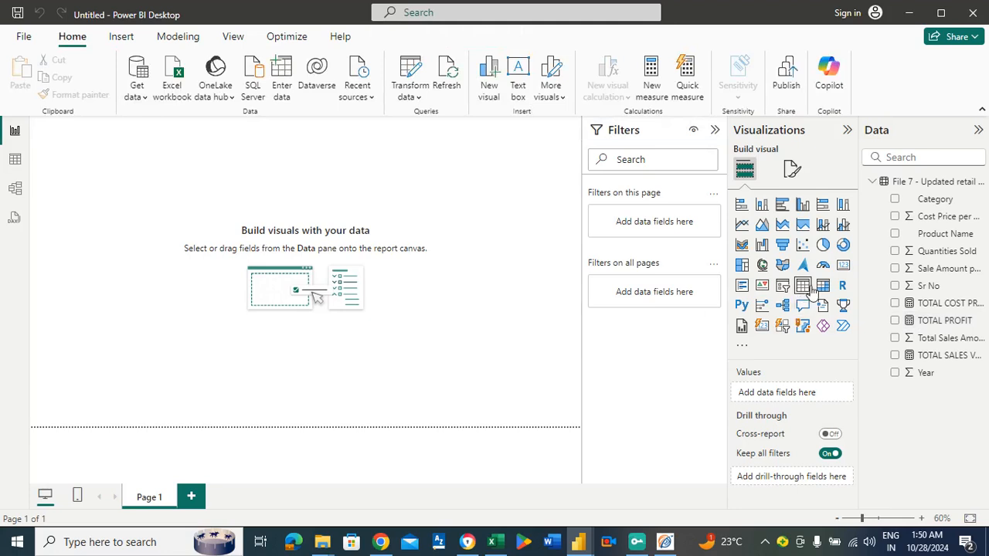
click(844, 266)
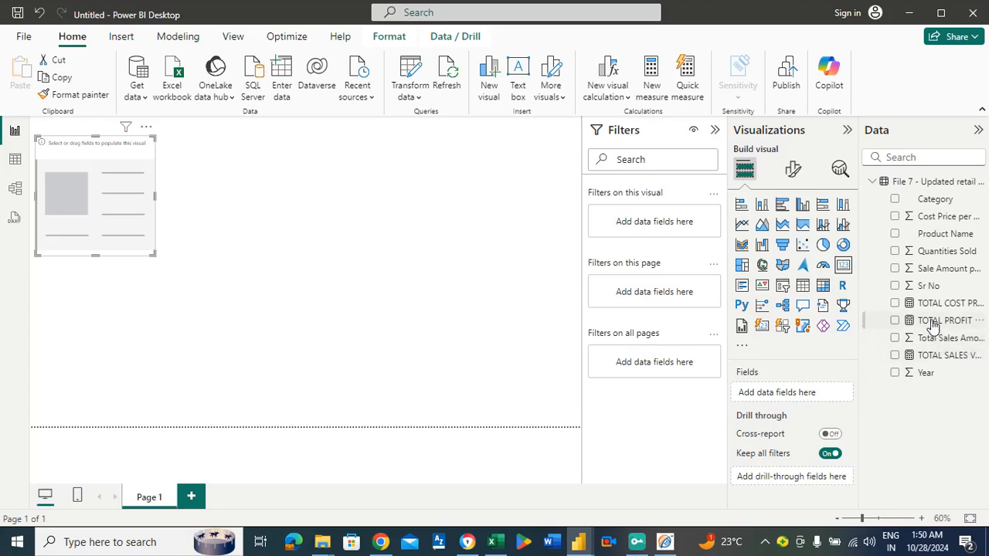
drag(932, 328, 810, 396)
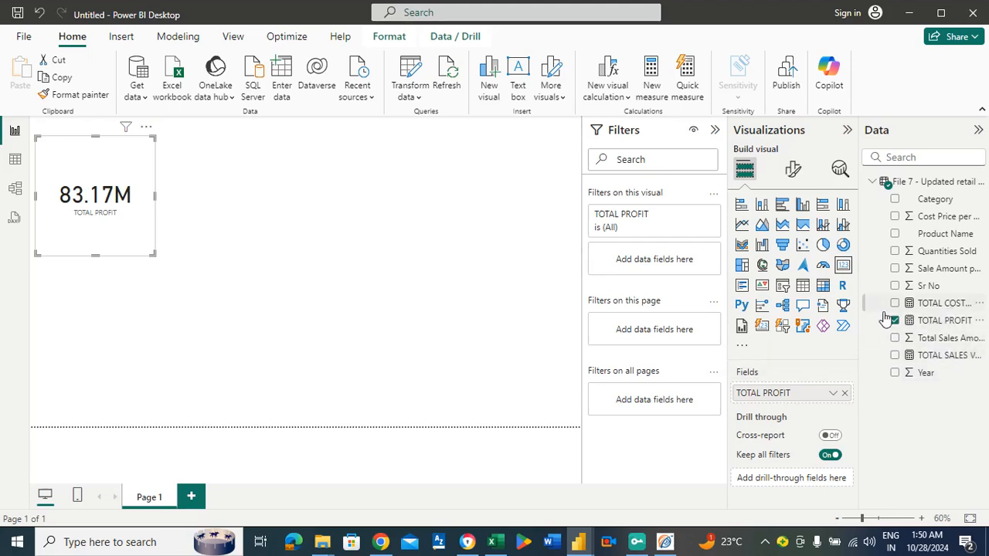
Delete the TOTAL PROFIT card from the report page.
click(242, 212)
click(118, 177)
key(Delete)
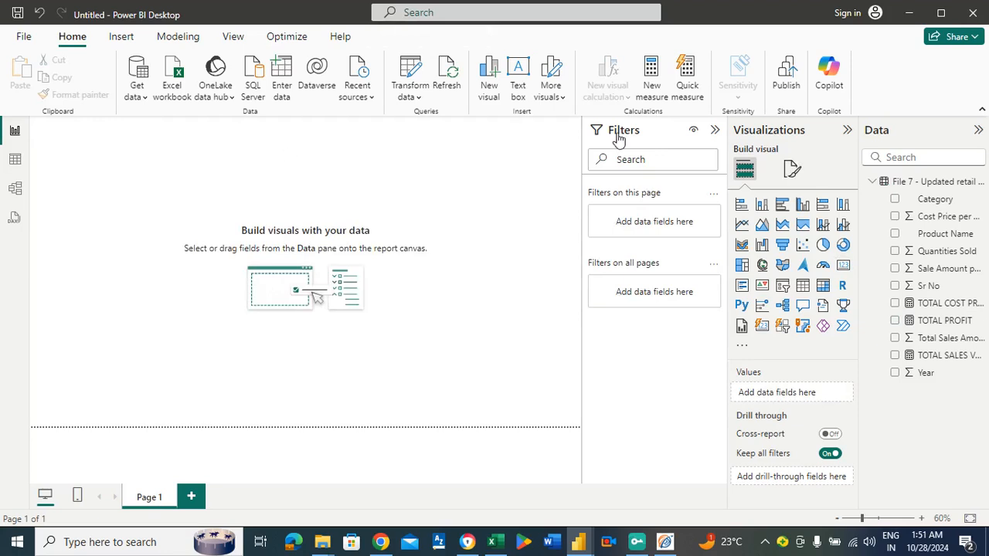
Create a new measure named PRODUCT SALES CLASSIFICATION and open its formula with a VAR declaration whose variable name starts with TOTAL.
click(648, 87)
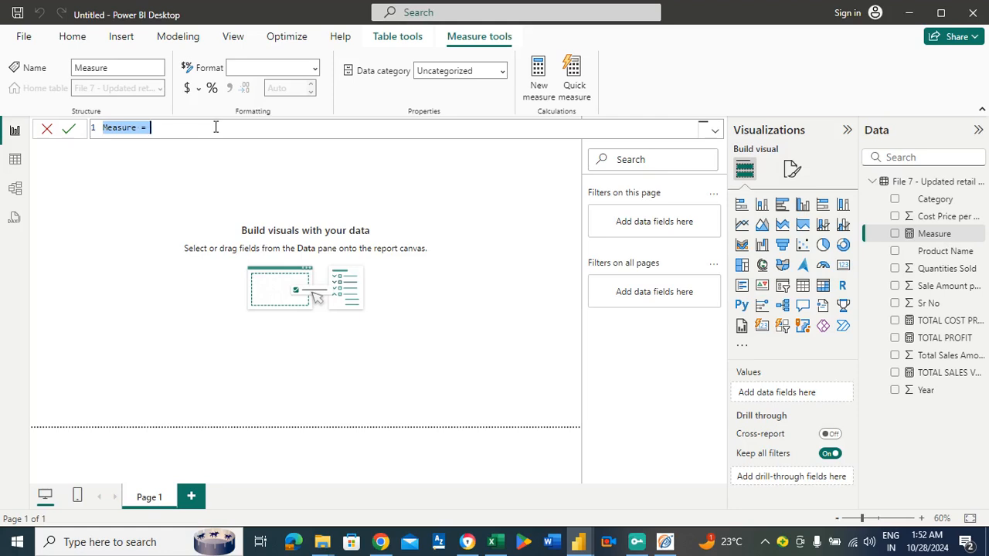
text(PR)
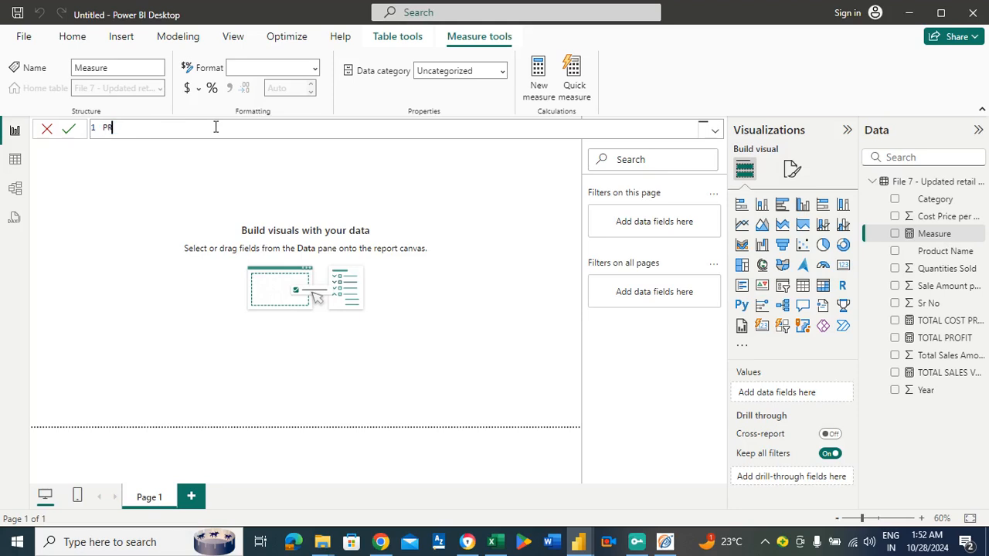
text(ODUCT SALES CLASSIFICA)
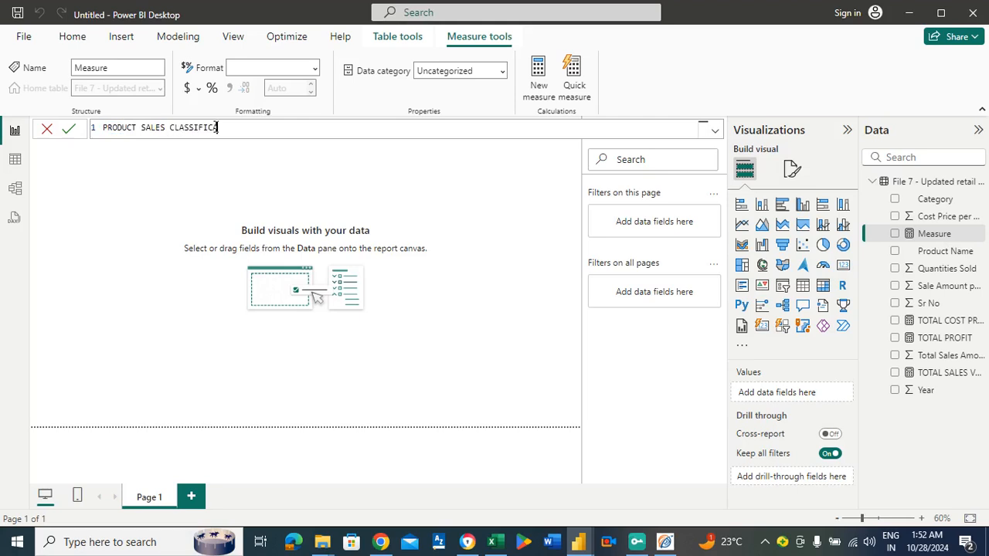
text(TION = VAR)
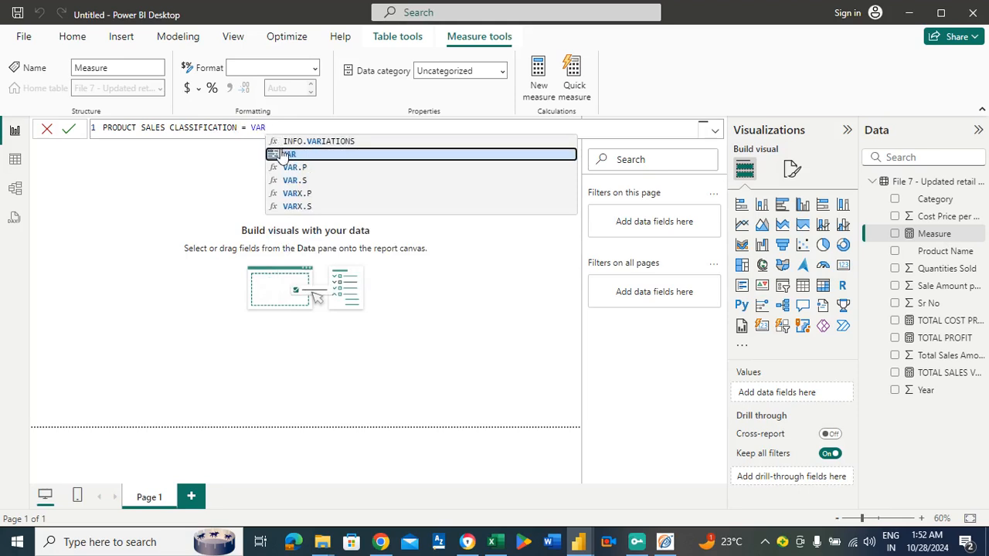
click(289, 153)
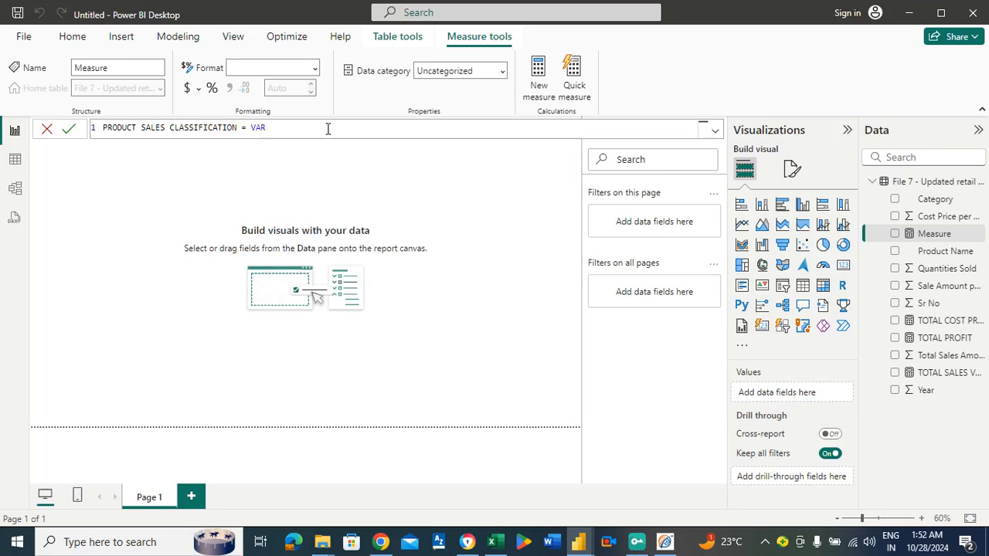
text(TOTAL)
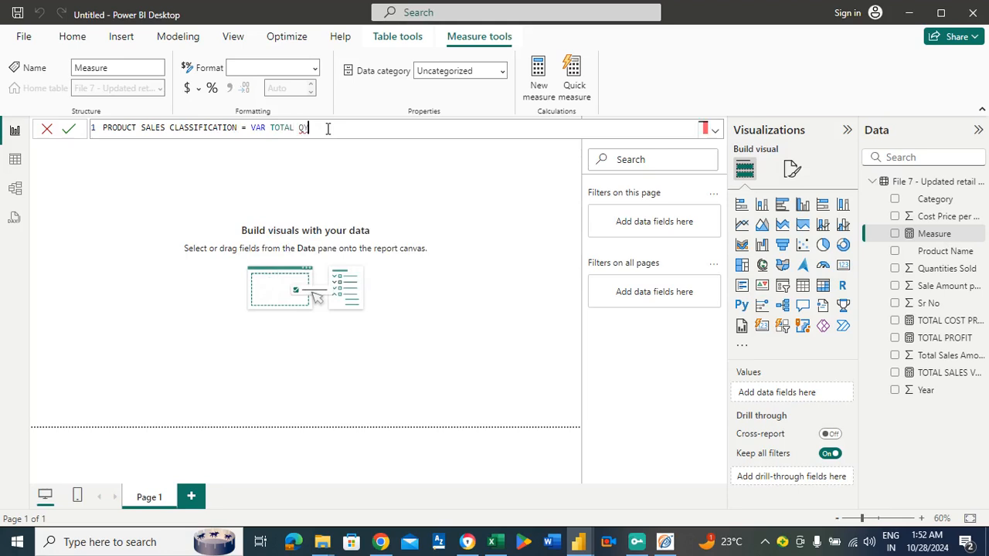
text(QUANTITIE)
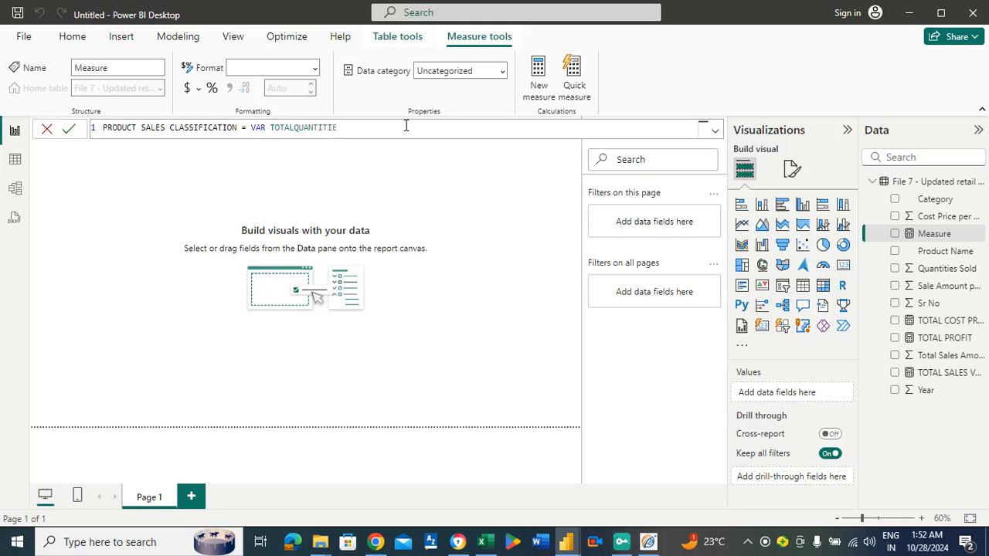
key(BackSpace)
key(BackSpace)
key(BackSpace)
key(BackSpace)
key(BackSpace)
key(BackSpace)
key(BackSpace)
key(BackSpace)
Complete the variable name as TOTALSALESREVENUE and assign it the [TOTAL SALES VALUE] measure.
key(BackSpace)
text(SALESVALU)
key(BackSpace)
key(BackSpace)
key(BackSpace)
key(BackSpace)
text(REVENUE)
text(= TOTA)
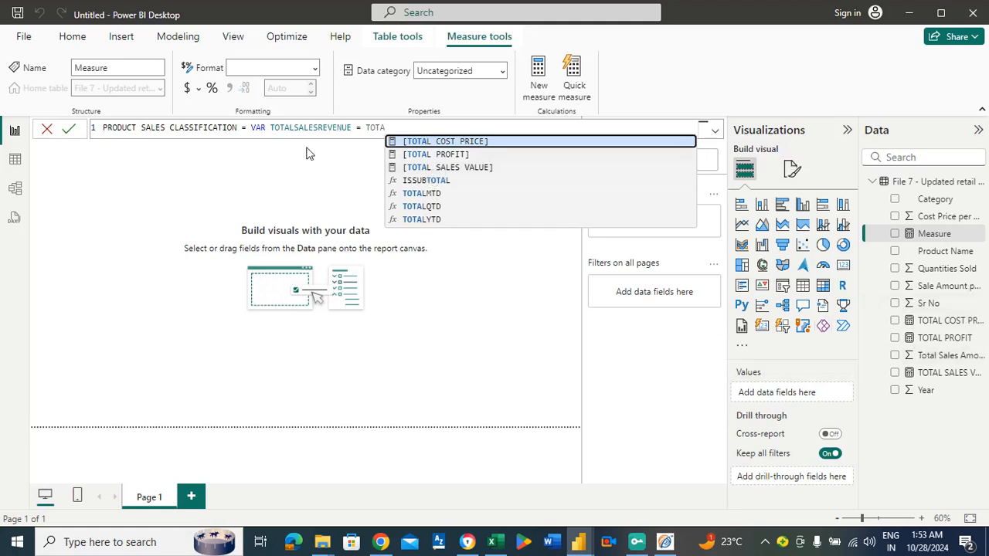
click(437, 172)
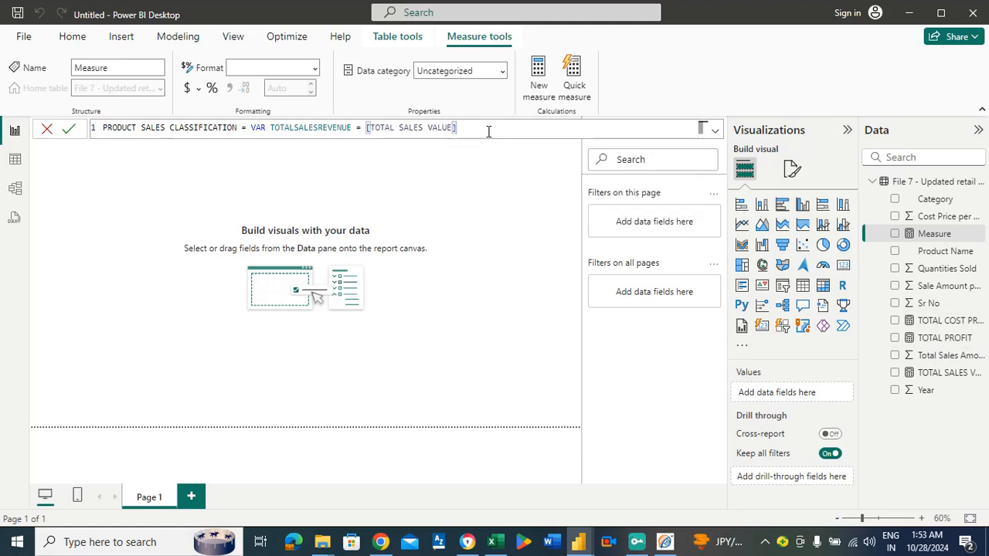
Add a RETURN clause after the variable that opens a SWITCH function with TRUE() as its expression.
text(RETURN)
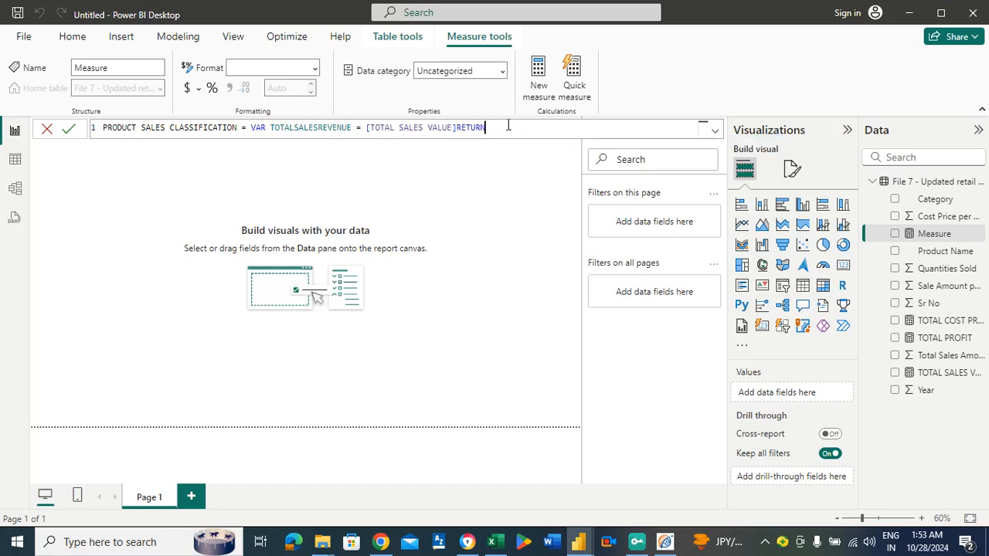
text( SWI)
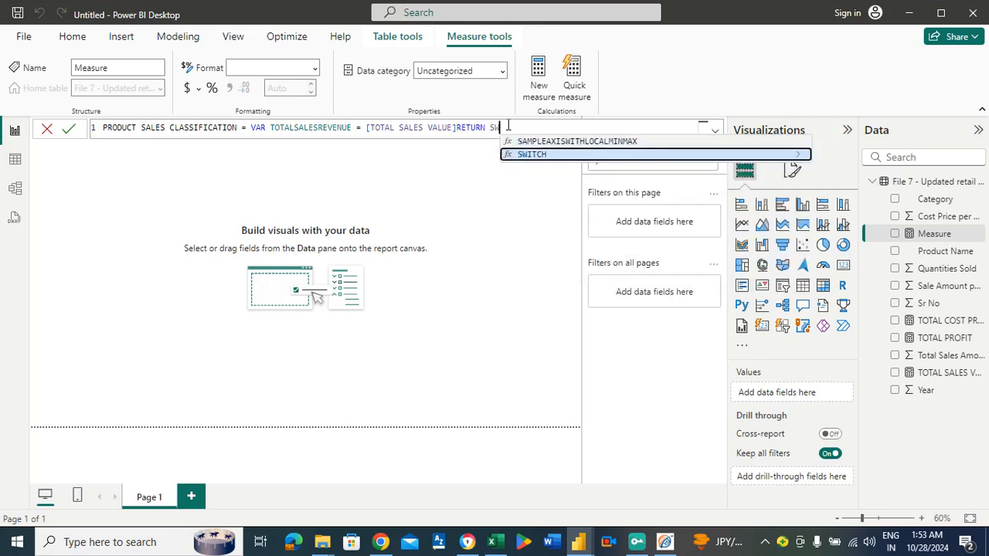
click(526, 155)
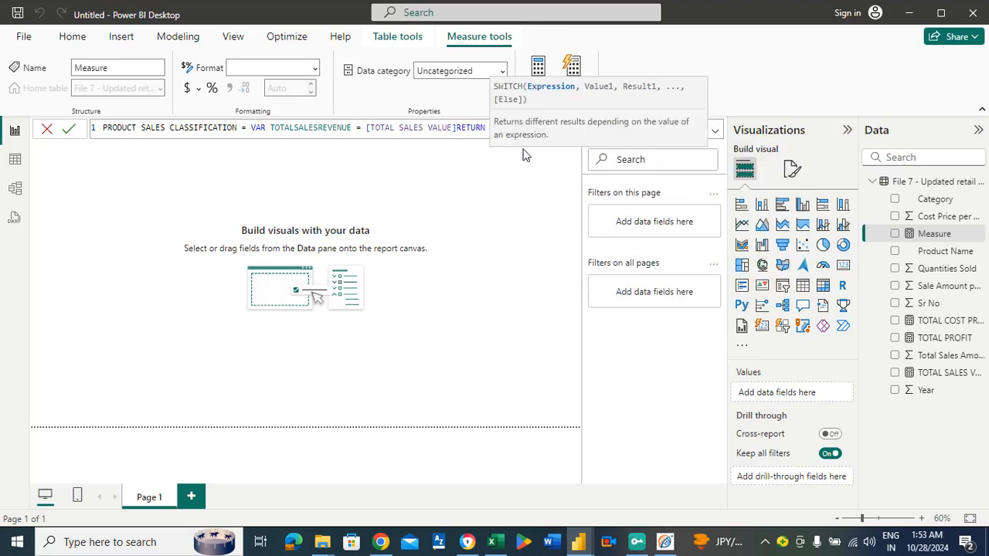
click(461, 126)
click(561, 127)
text(TR)
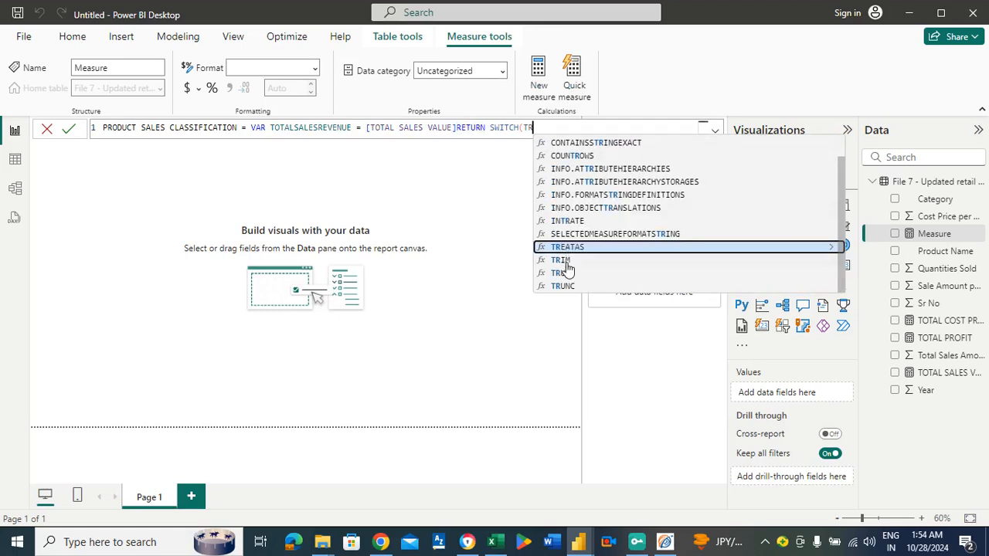
click(564, 270)
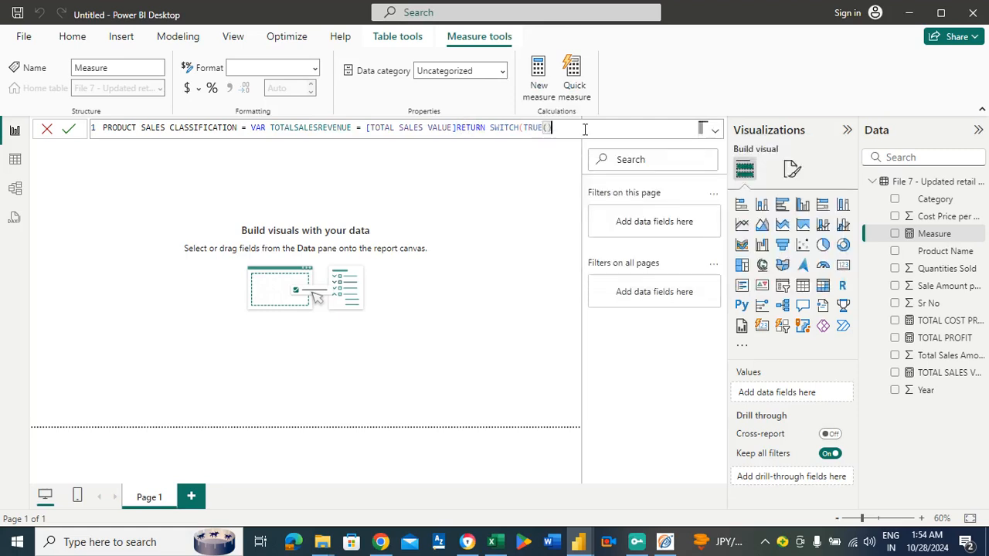
text(,)
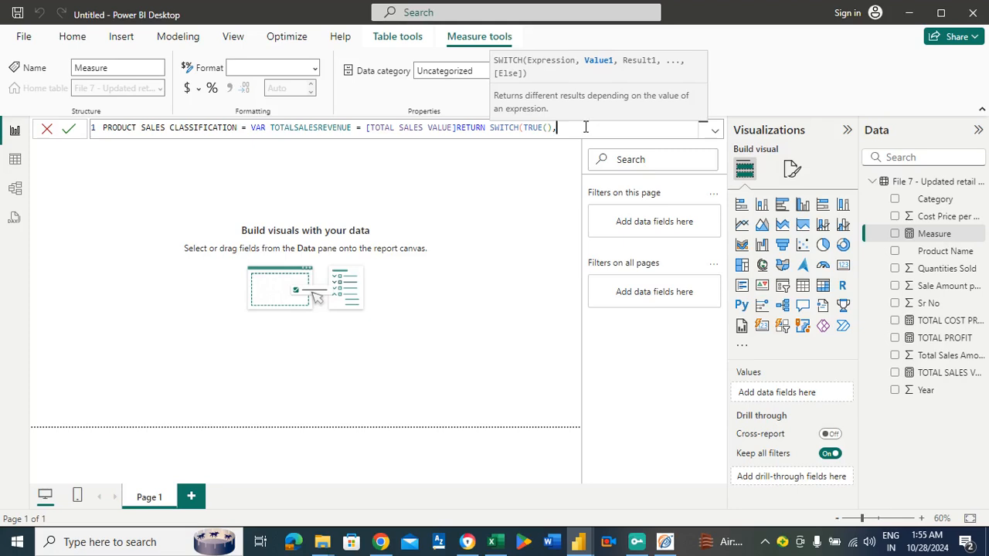
Add the first SWITCH condition as [TOTAL SALES VALUE]>75000 with the result "VERY HIGH", followed by a comma.
text(TOT)
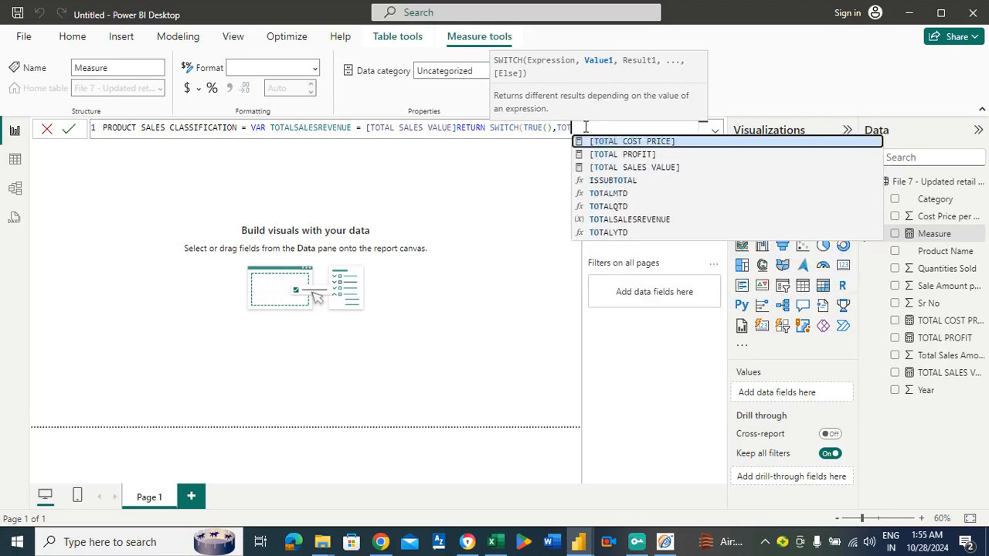
click(609, 168)
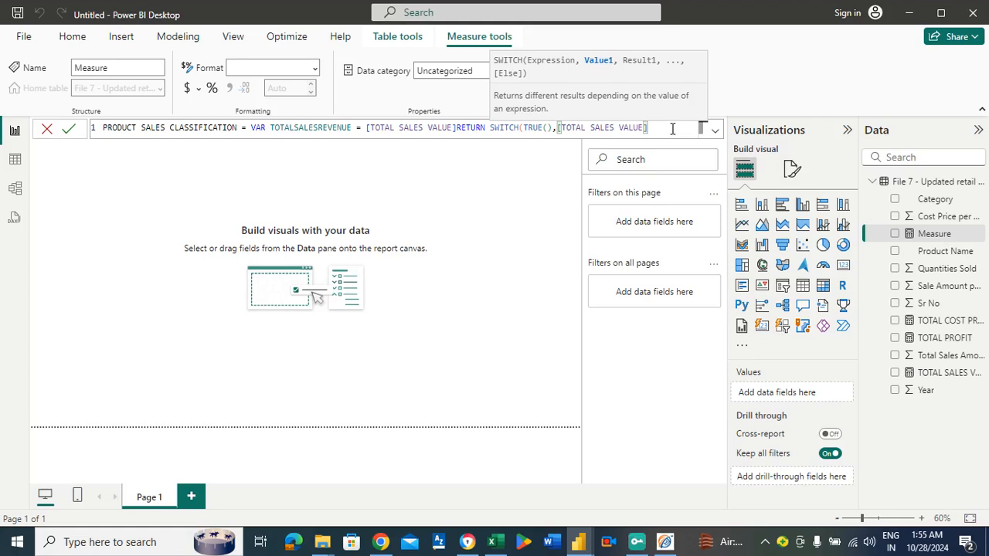
text(>75000, )
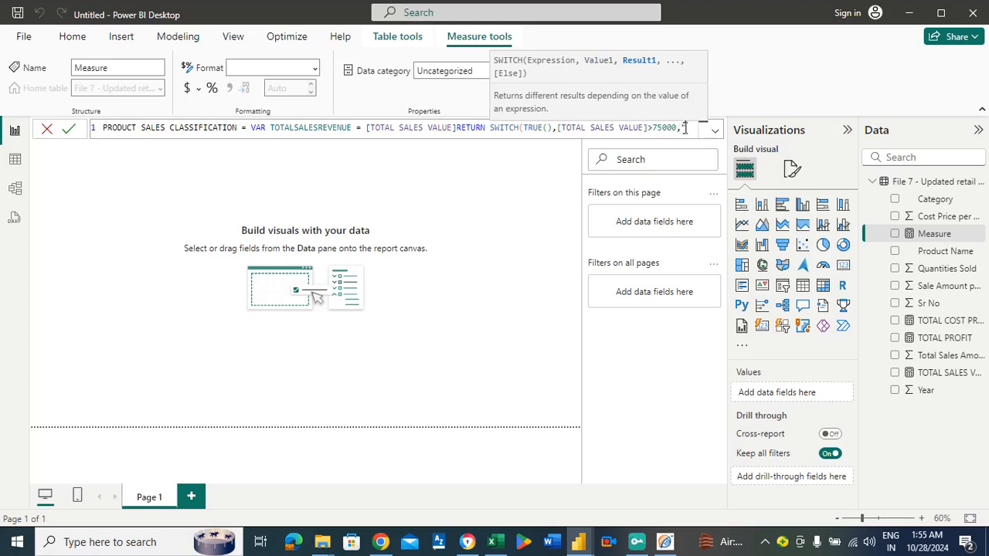
text("VERY )
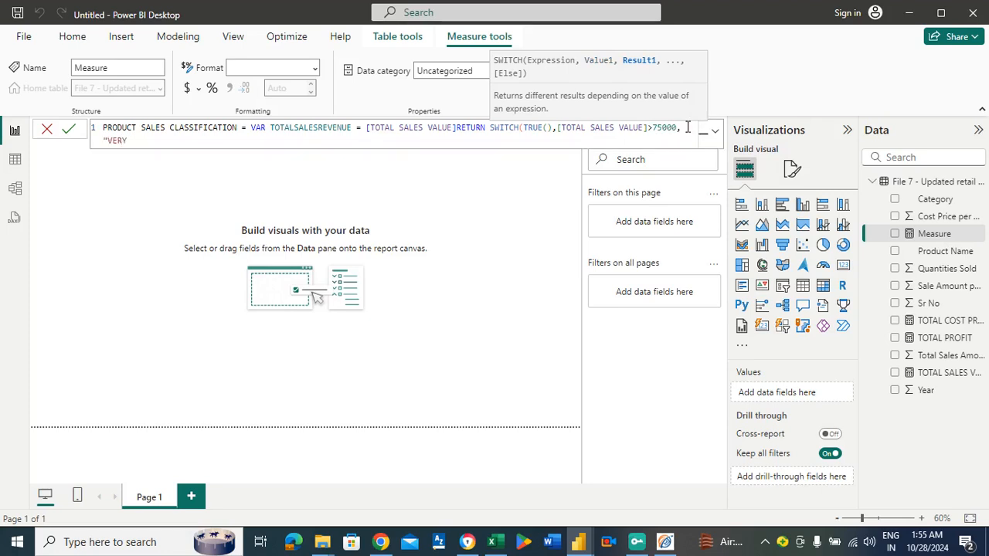
text(HIGH",)
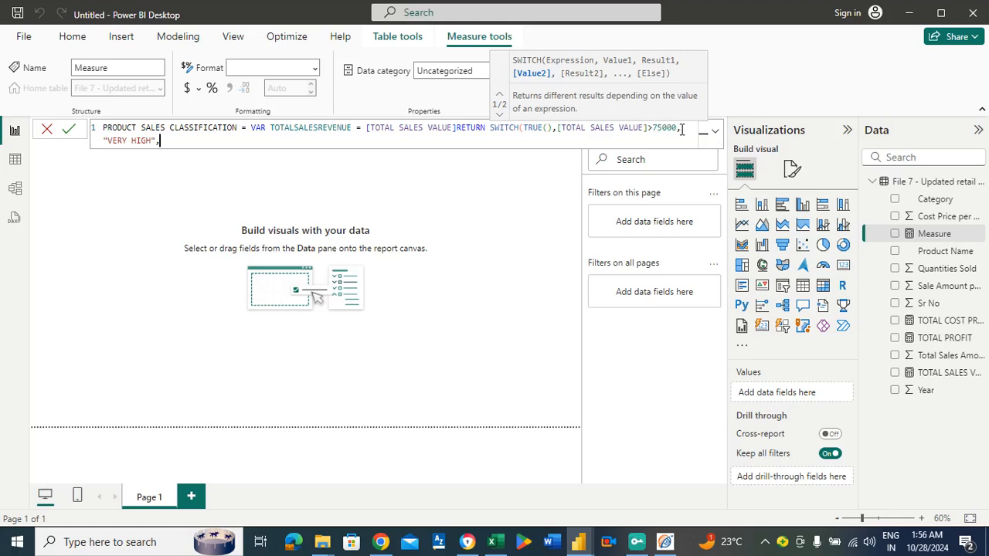
Set the threshold of the "VERY HIGH" condition to 7500000.
click(664, 127)
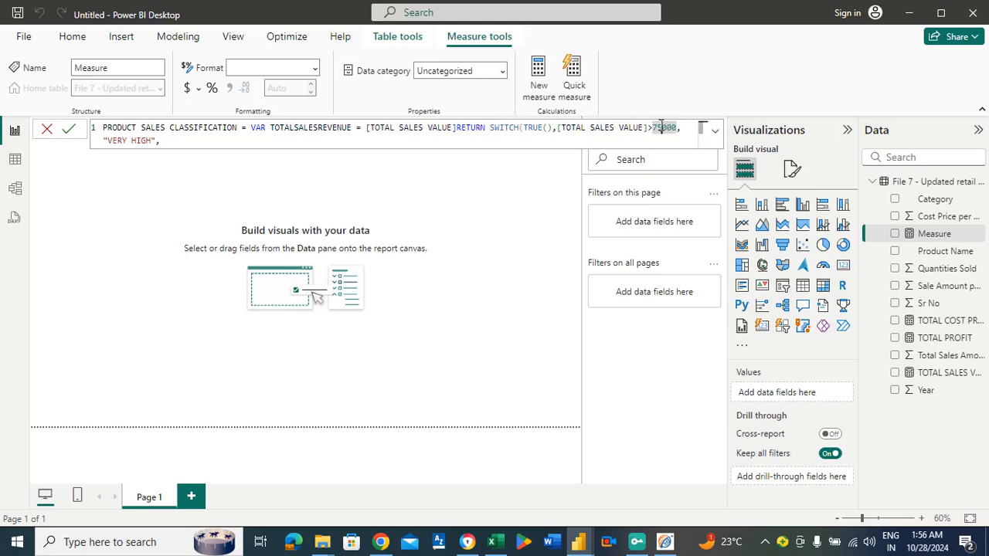
key(Left)
key(Right)
key(Right)
text(0)
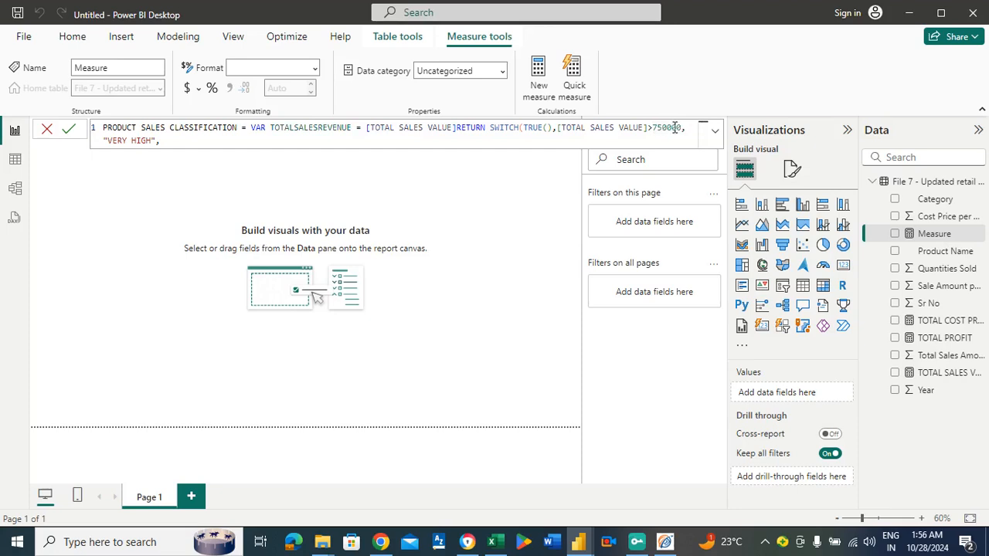
text(0)
double_click(682, 138)
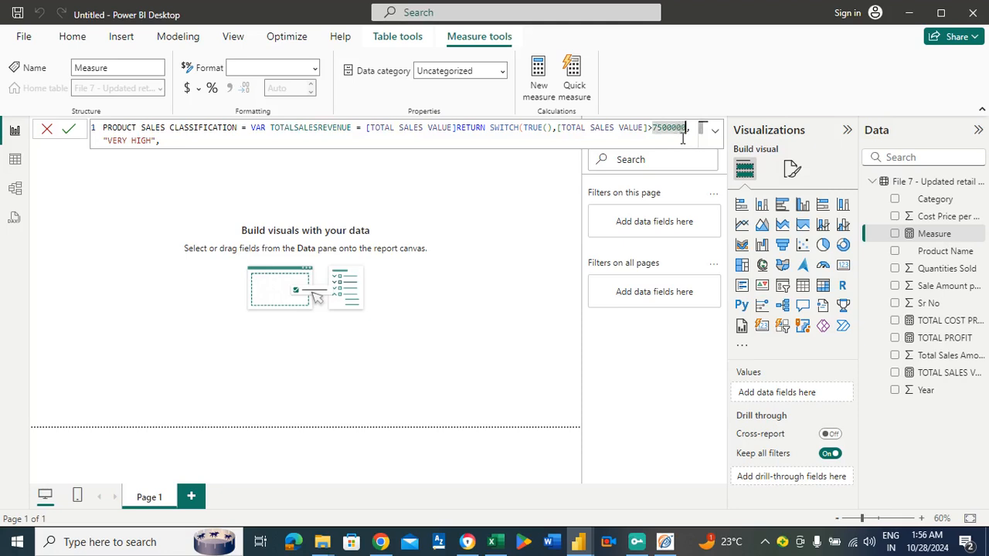
key(Left)
key(Right)
key(Right)
key(Right)
key(Right)
key(Left)
key(Left)
key(Left)
key(Right)
key(Right)
key(BackSpace)
key(BackSpace)
key(BackSpace)
key(BackSpace)
key(BackSpace)
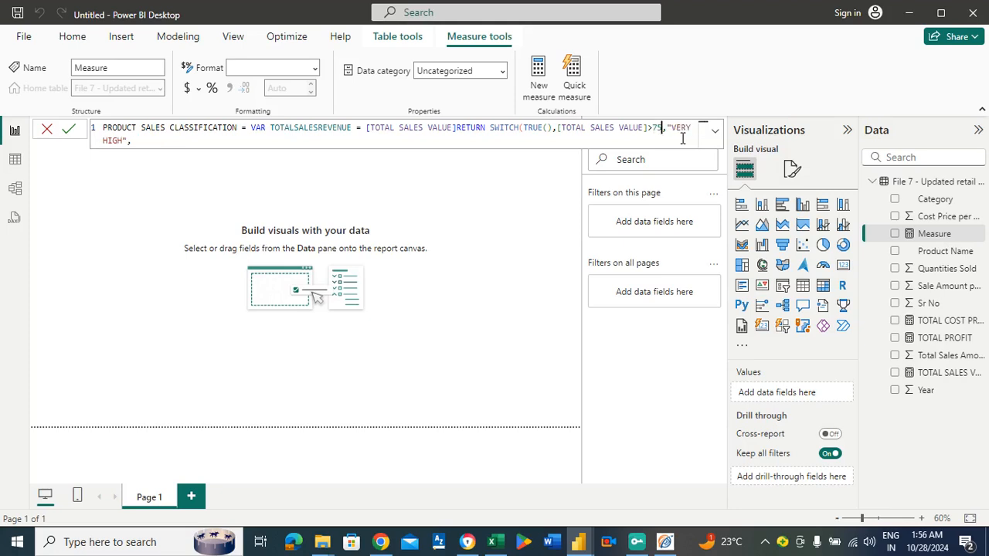
text(00000)
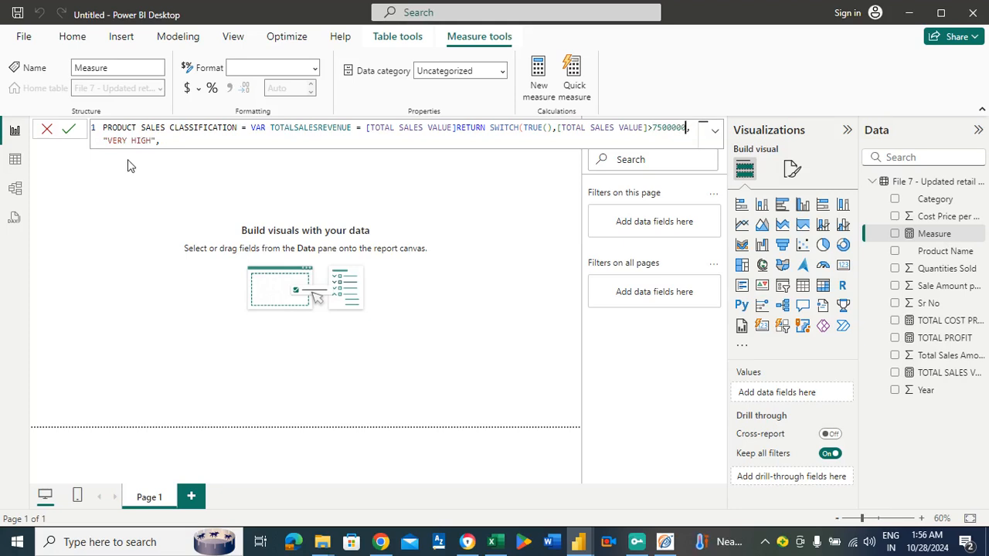
Start the second SWITCH condition after "VERY HIGH" with the [TOTAL SALES VALUE] measure.
click(216, 141)
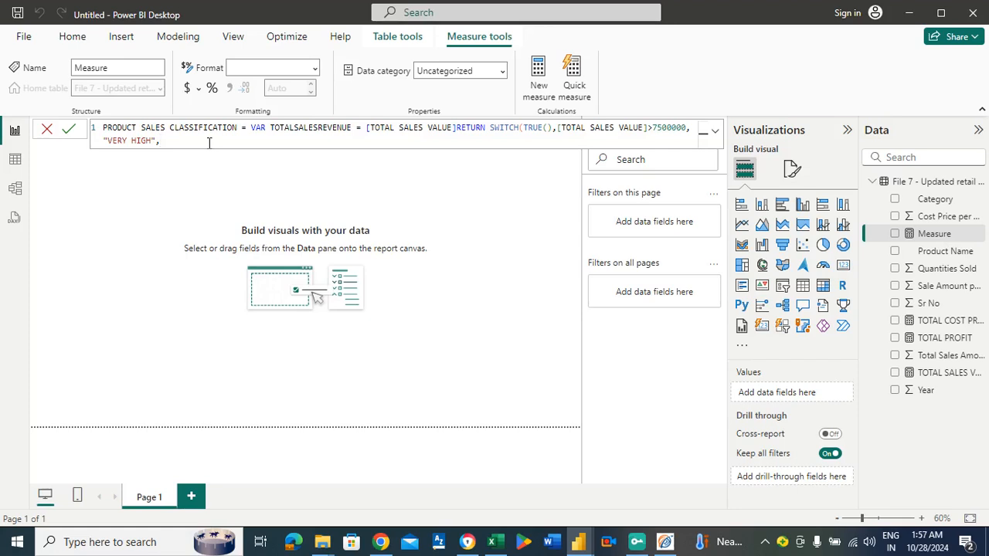
text(TO)
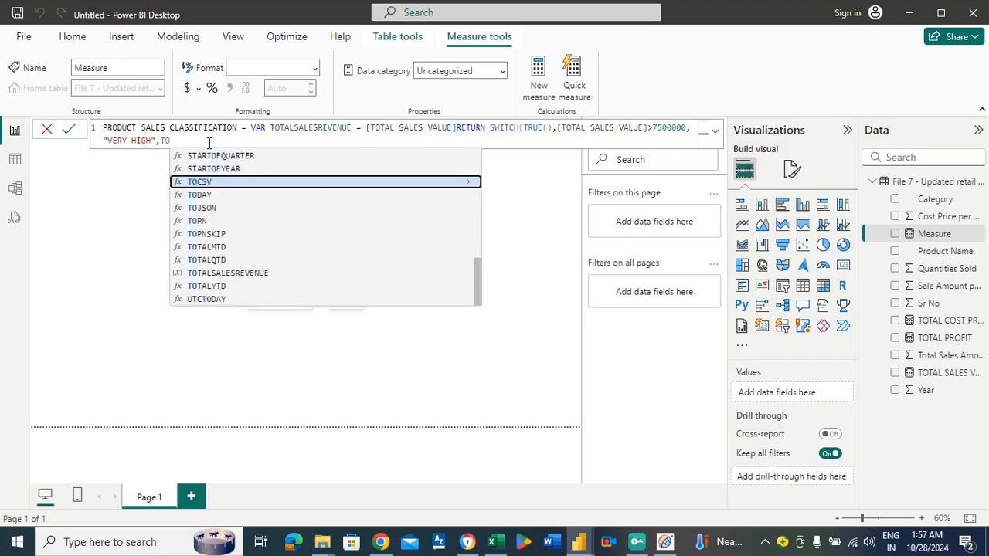
key(BackSpace)
key(BackSpace)
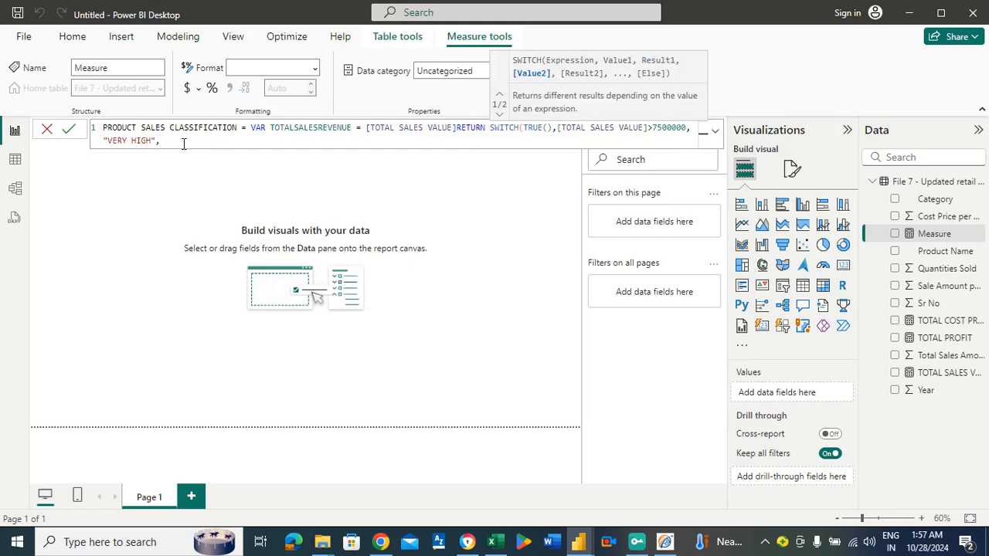
text(TOTA)
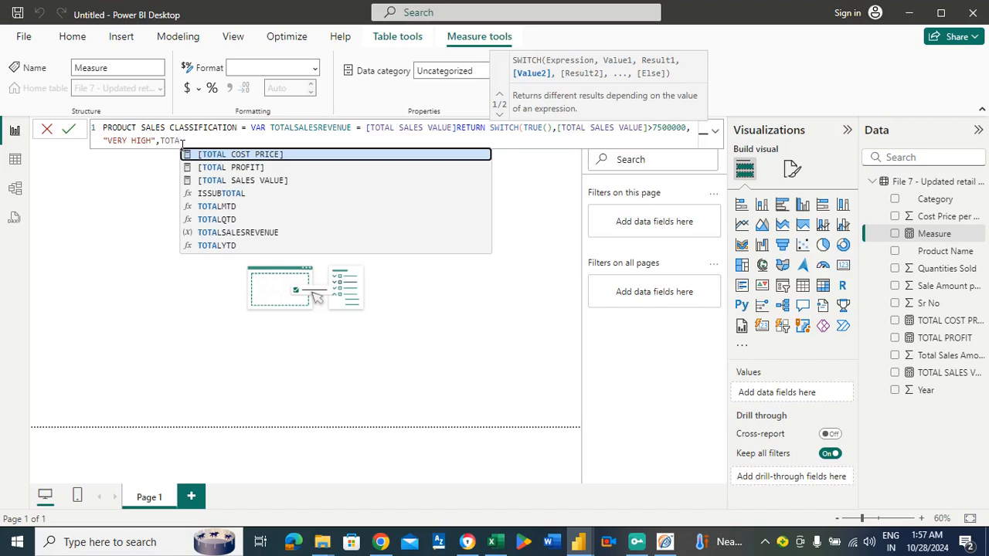
click(209, 178)
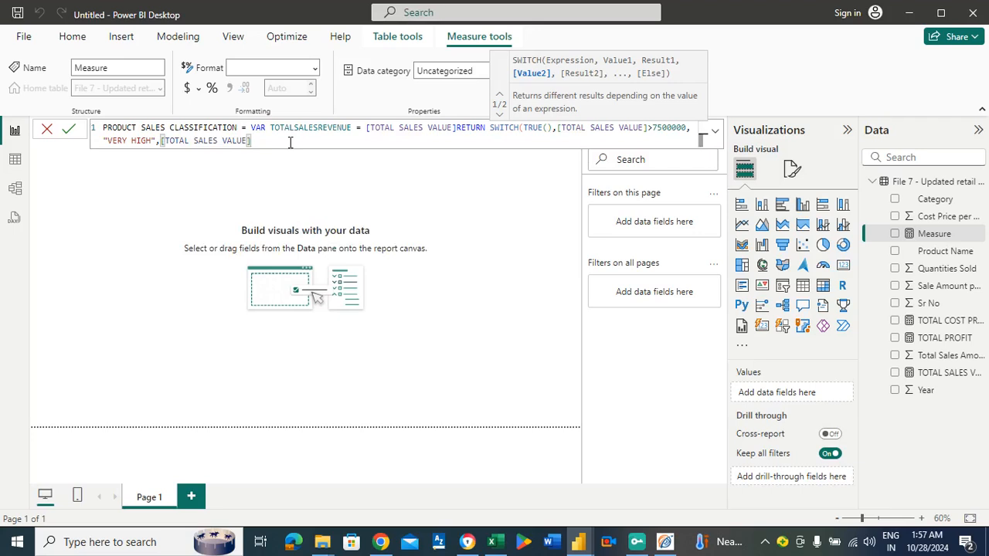
Complete the second SWITCH condition with >6500000 and the result "HIGH", followed by a comma.
text(<)
key(BackSpace)
text(>6500000)
text(,)
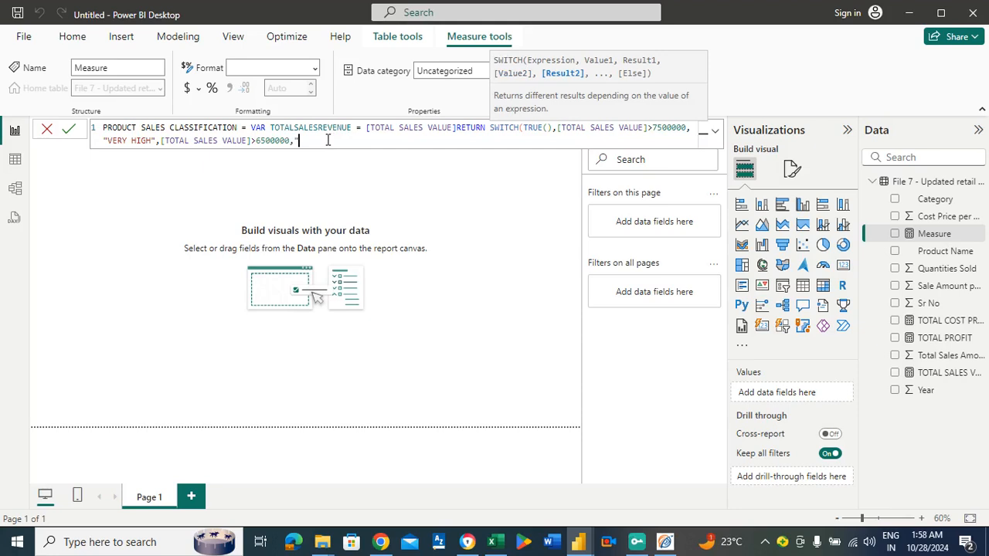
text("HIGH",)
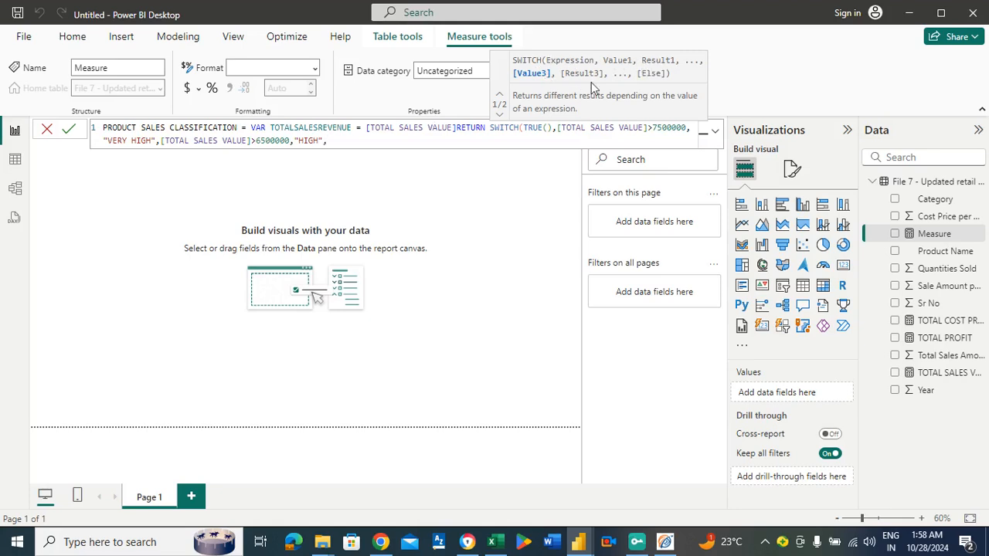
Start the third SWITCH condition with the [TOTAL SALES VALUE] measure and a greater-than operator.
text(TOTA)
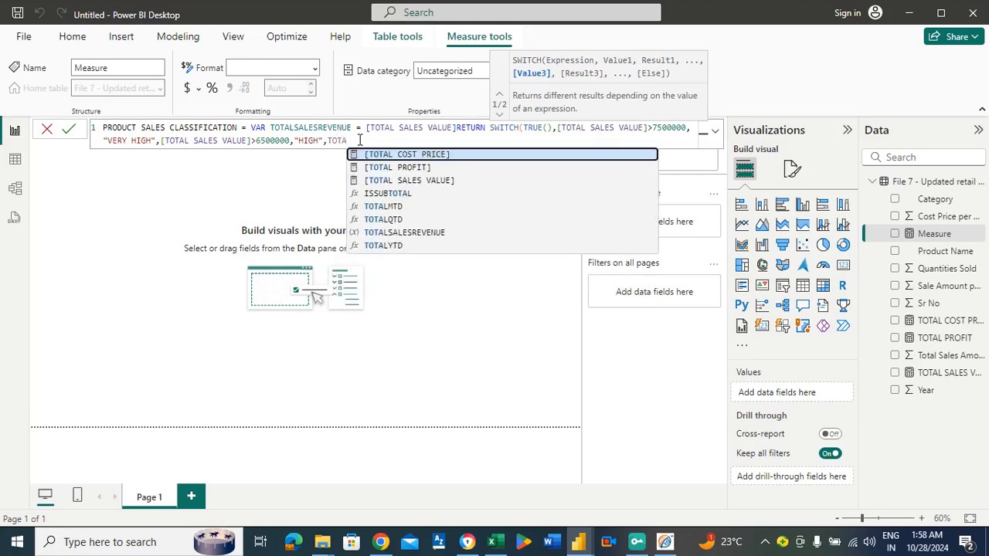
click(379, 182)
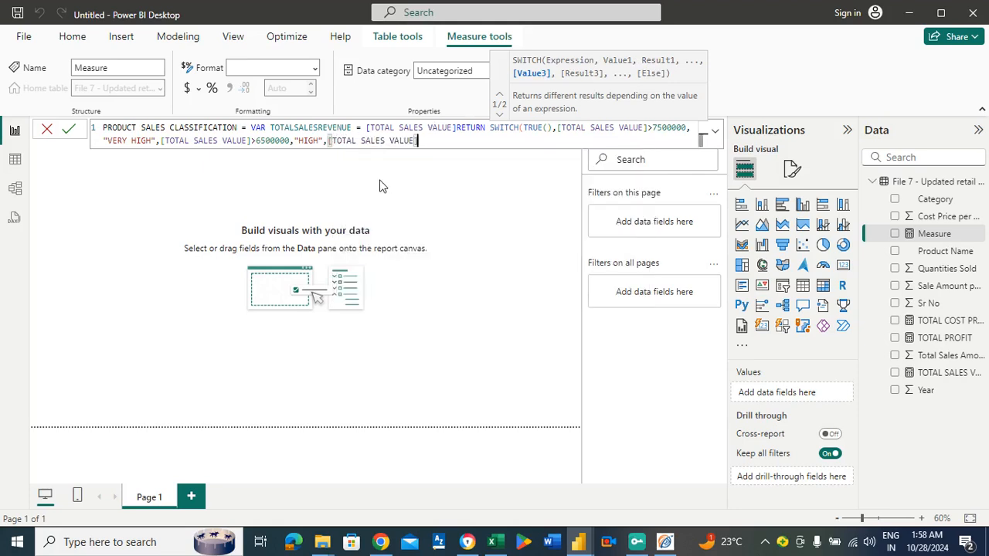
click(445, 140)
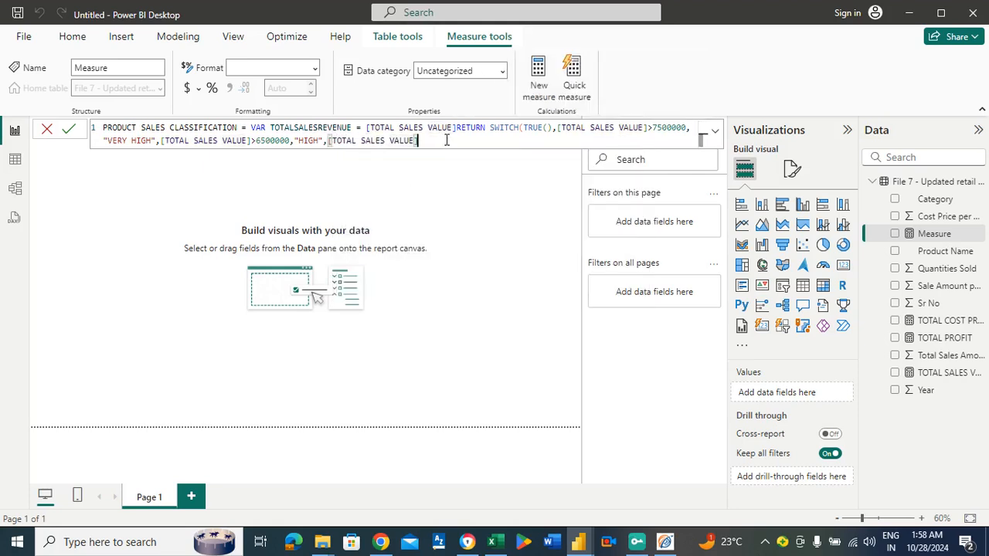
text(>)
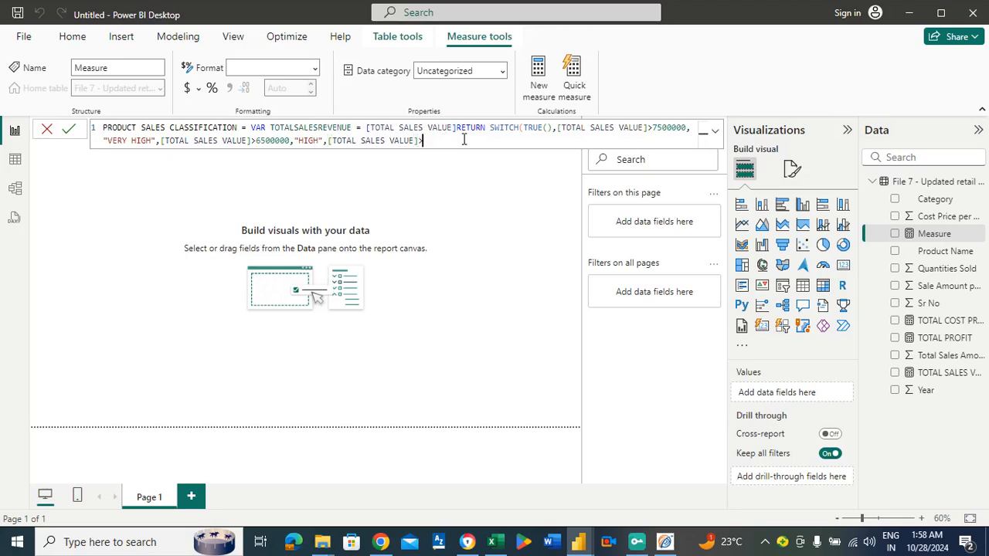
text(3000000,)
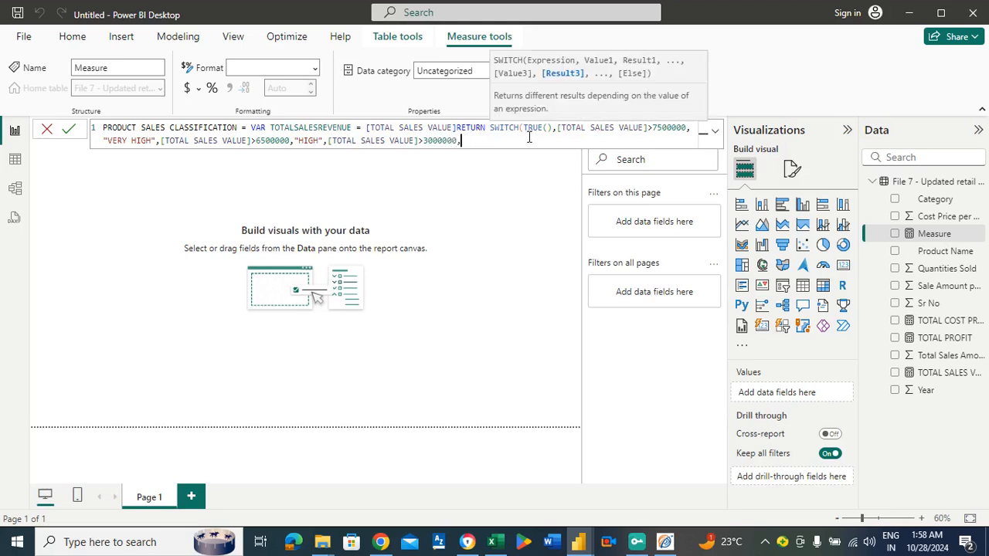
text("MEDIUM)
key(BackSpace)
key(BackSpace)
key(BackSpace)
key(BackSpace)
key(BackSpace)
key(BackSpace)
key(BackSpace)
key(BackSpace)
key(BackSpace)
key(BackSpace)
key(BackSpace)
key(BackSpace)
key(BackSpace)
key(BackSpace)
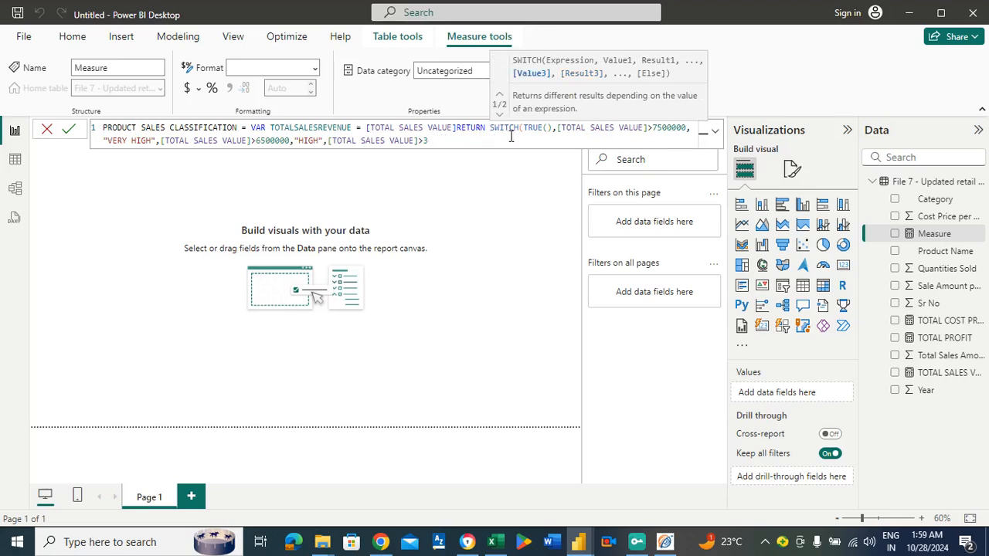
key(BackSpace)
text(2)
Complete the third SWITCH condition with the threshold 1800000 and the result "MEDIUM".
key(BackSpace)
text(180000)
key(BackSpace)
key(BackSpace)
text(000,)
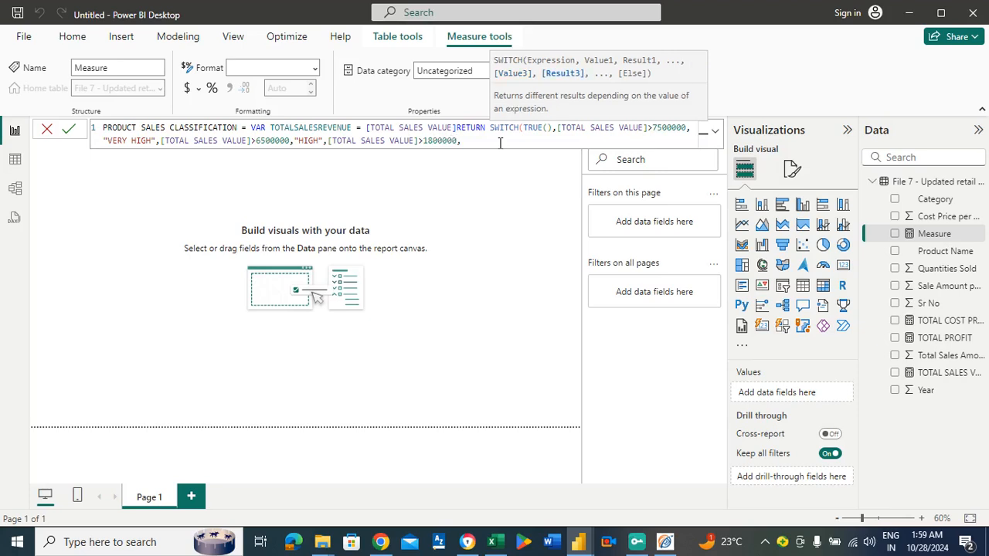
text("MEDIUM",T)
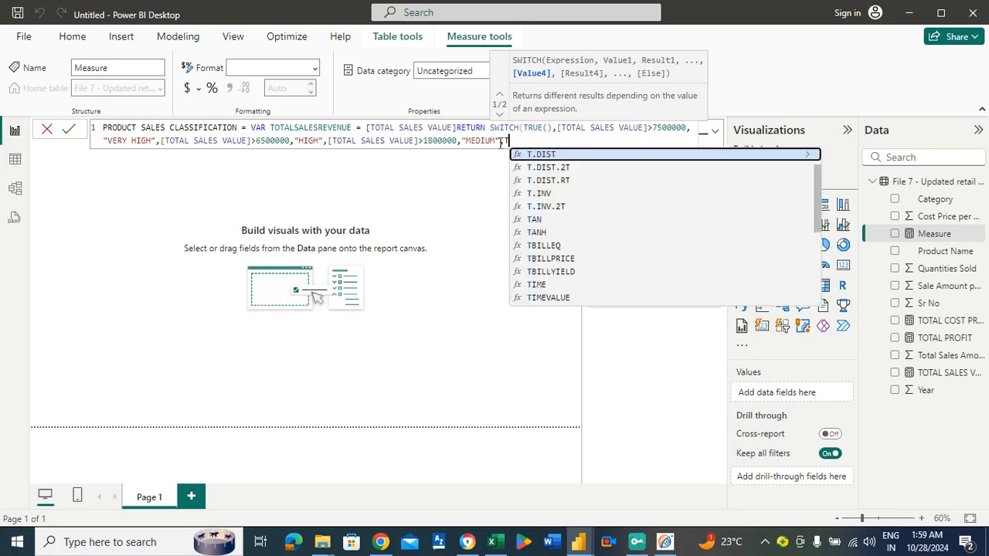
text(OT)
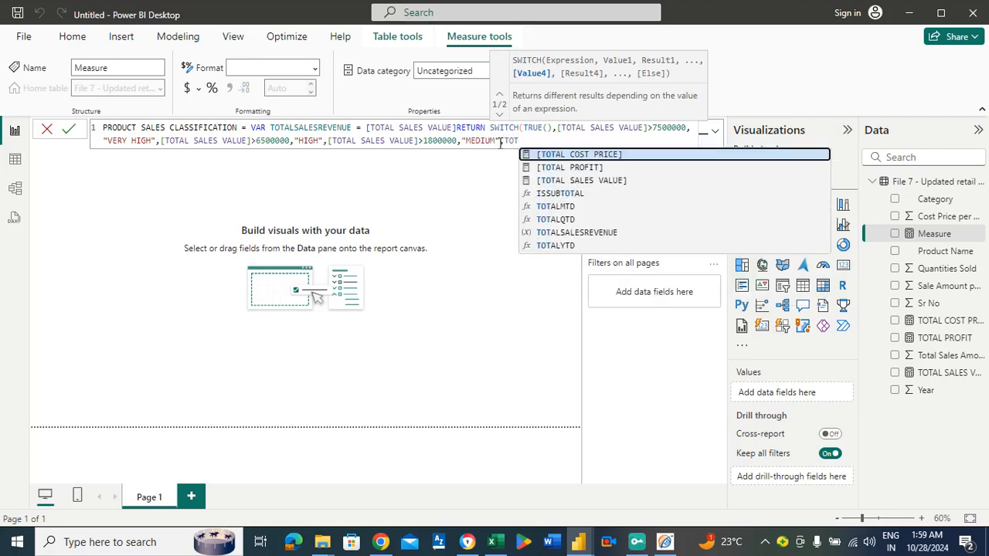
Add the fourth SWITCH condition as [TOTAL SALES VALUE]<1800000, followed by a comma.
click(581, 180)
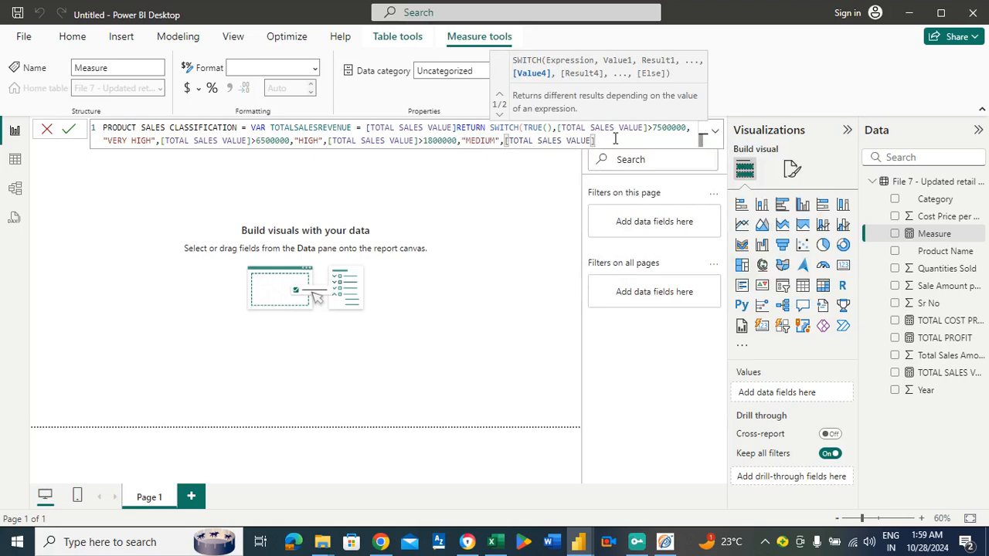
text(<180000)
key(BackSpace)
text(00,"L)
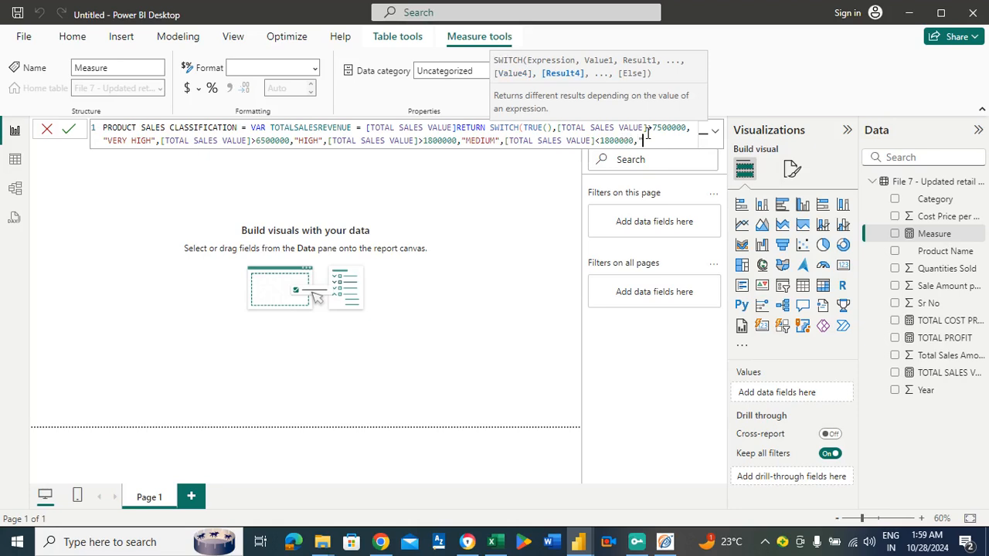
text(OW"))
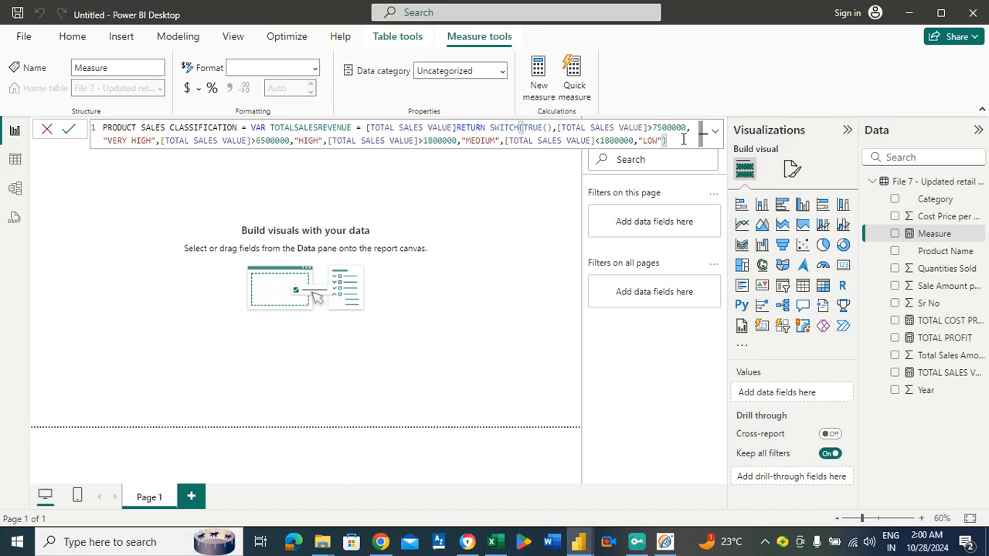
Enter "LOW" as the fourth result, close the SWITCH function and commit the PRODUCT SALES CLASSIFICATION measure.
key(Return)
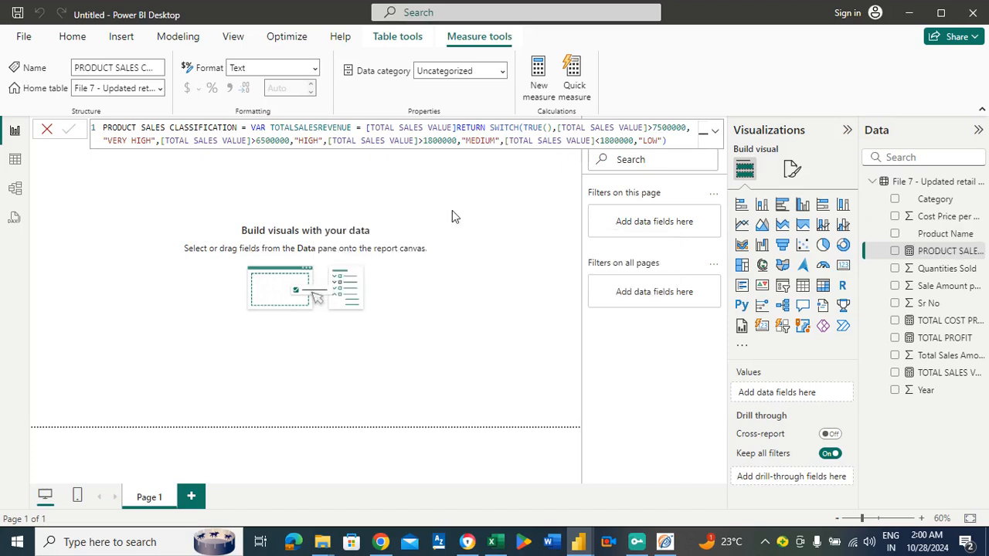
click(480, 215)
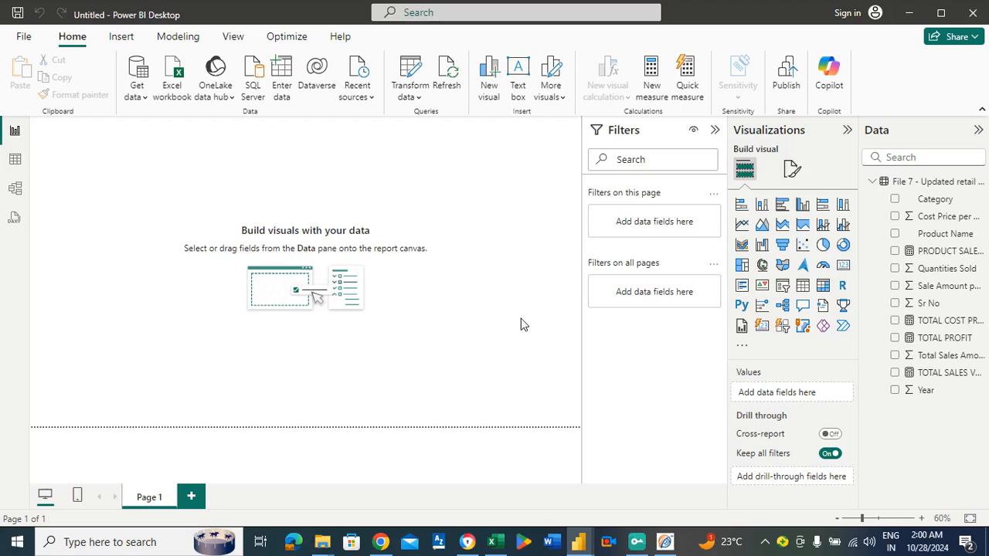
Insert a matrix visual on the blank report page and enlarge it to cover most of the page.
click(824, 288)
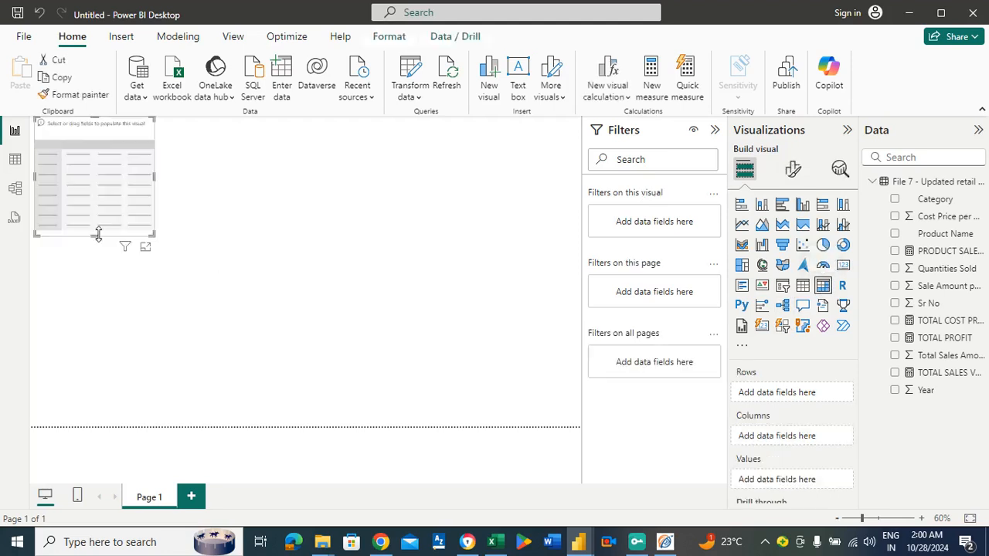
drag(90, 203, 91, 222)
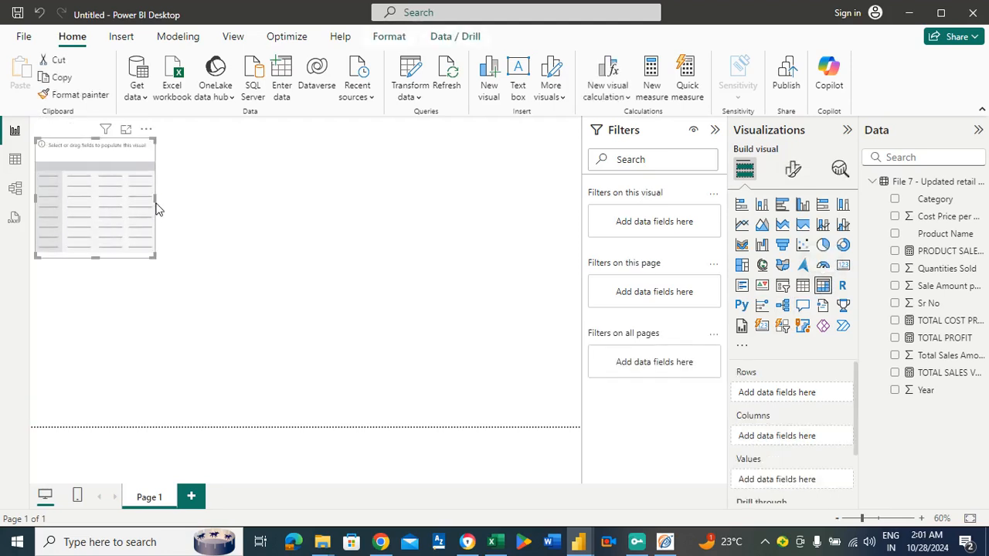
drag(155, 198, 507, 226)
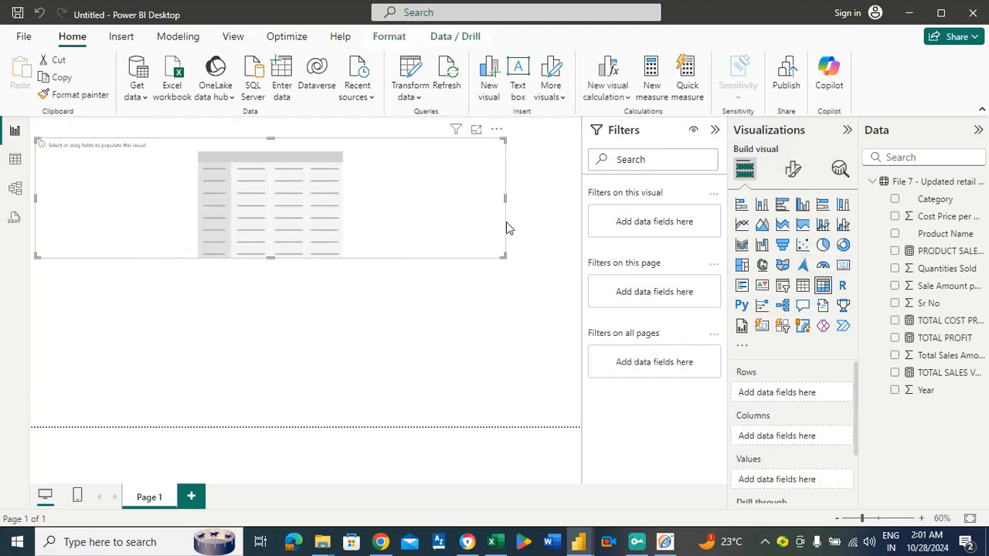
drag(271, 257, 308, 369)
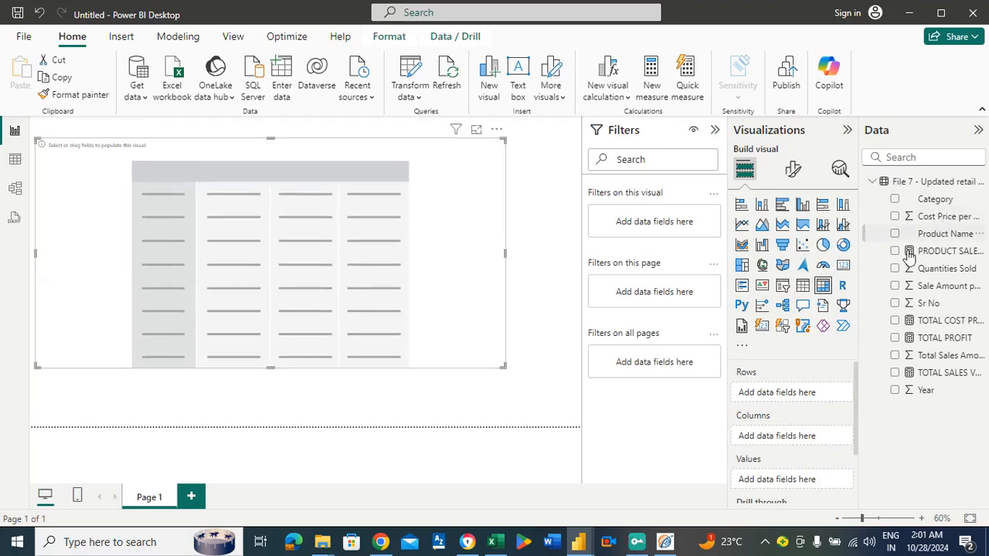
Fill the matrix with Product Name as rows and the TOTAL SALES VALUE and PRODUCT SALES CLASSIFICATION measures as values.
drag(927, 233, 825, 395)
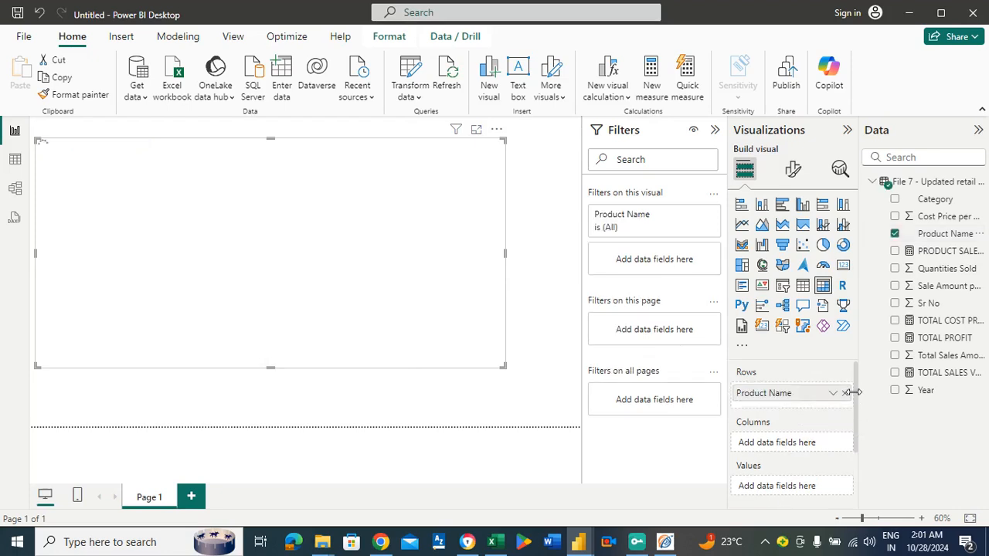
drag(856, 402, 856, 431)
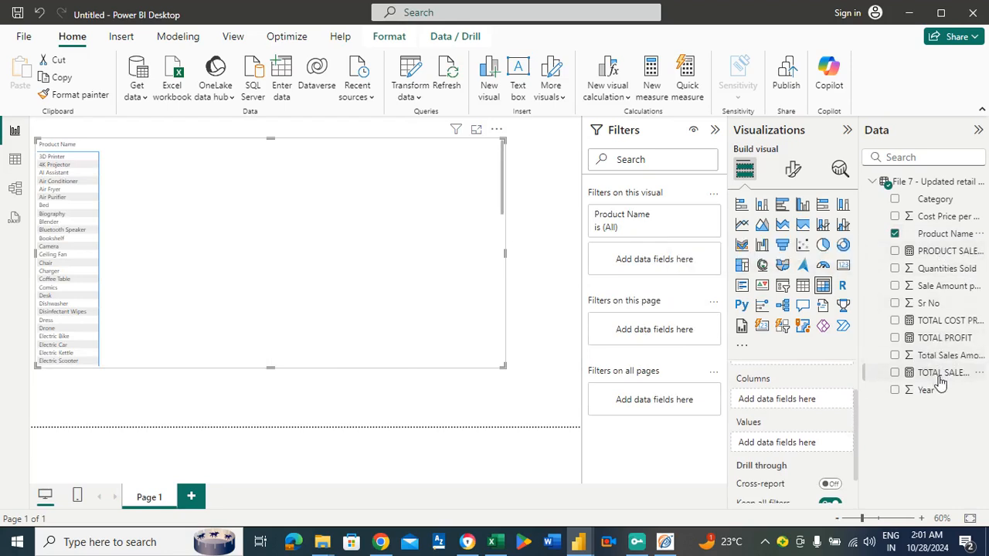
drag(939, 379, 814, 445)
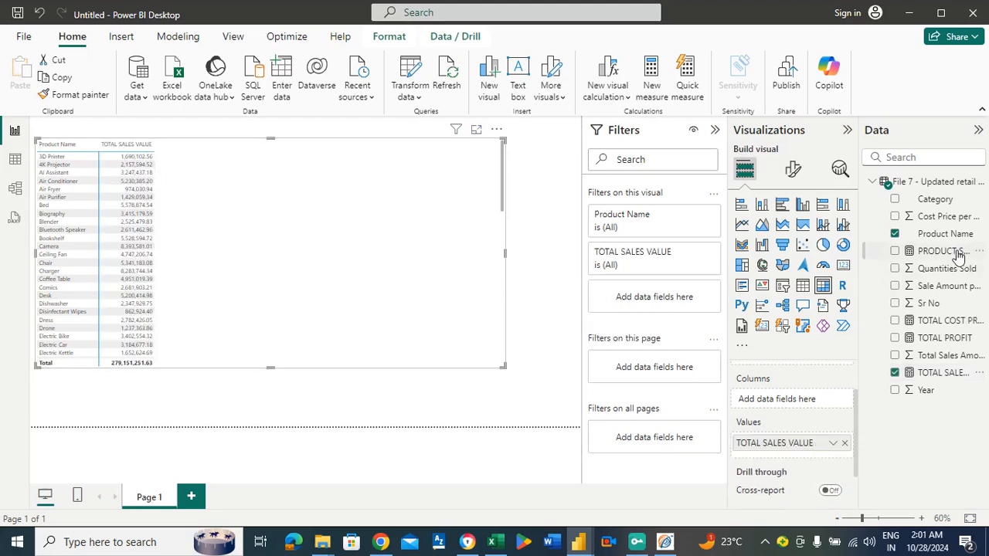
drag(945, 252, 817, 447)
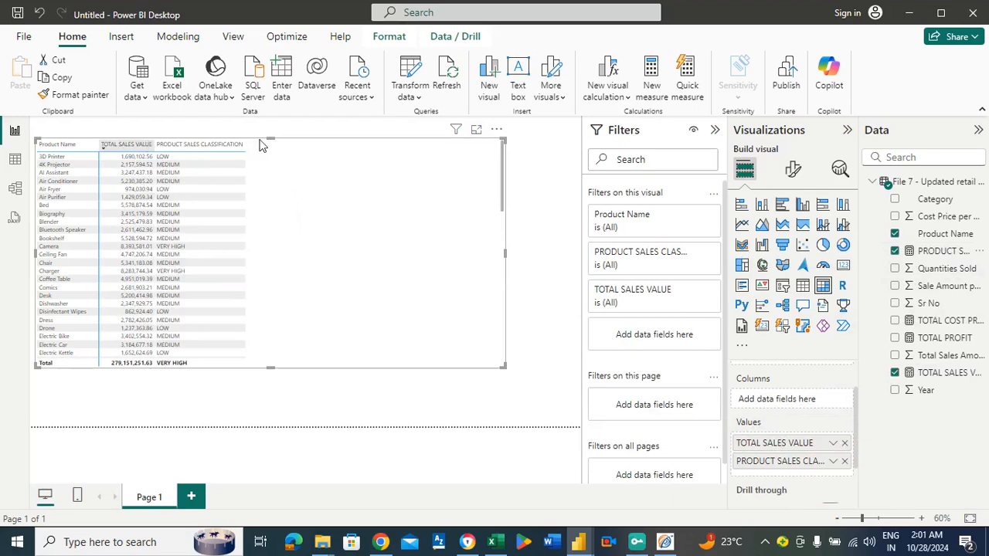
Show the matrix in focus mode, sort it by TOTAL SALES VALUE and review the classification of every product.
click(478, 131)
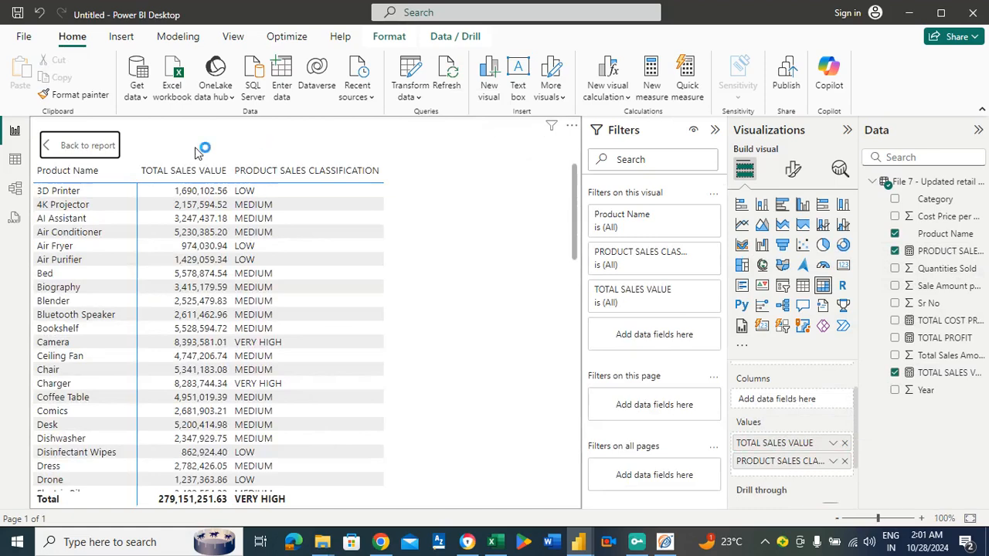
click(572, 129)
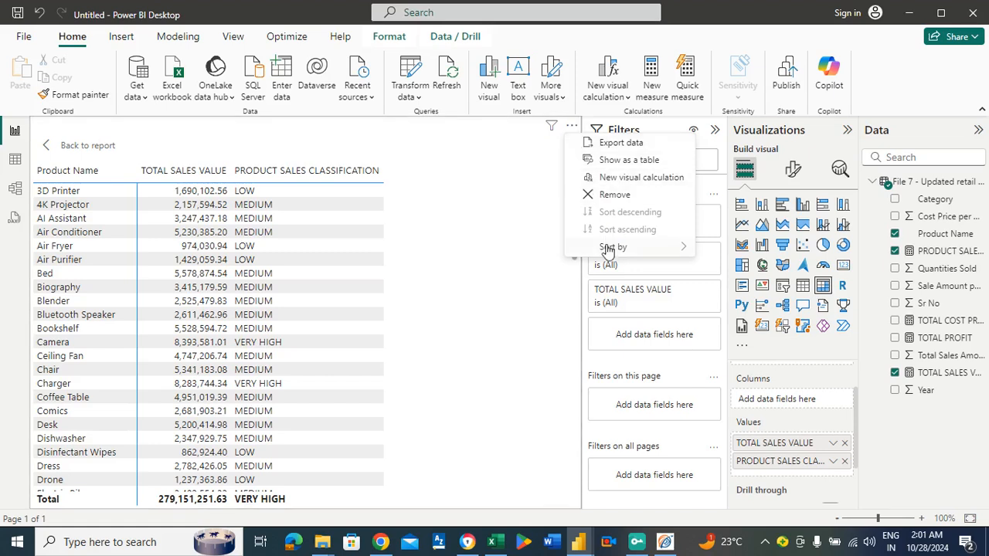
mouse_move(609, 247)
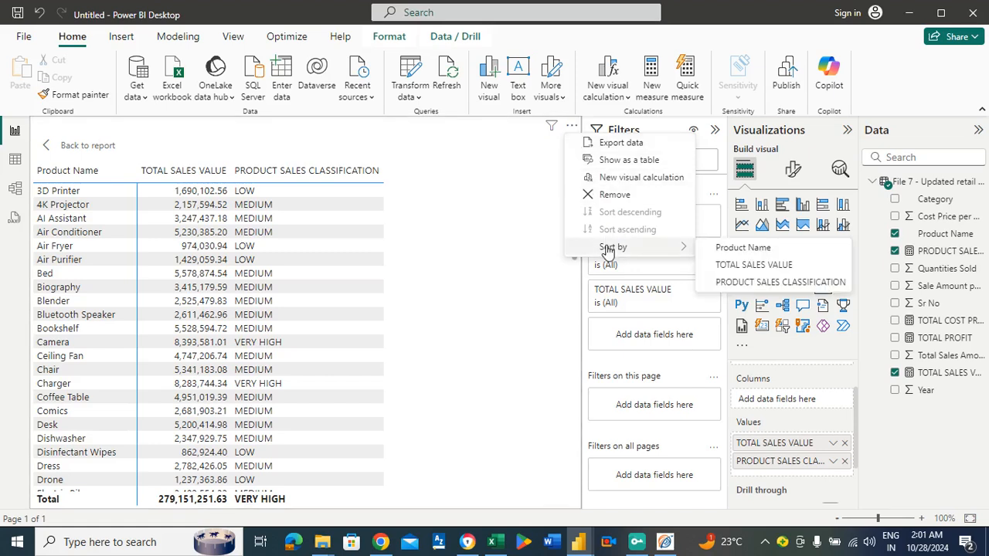
click(736, 267)
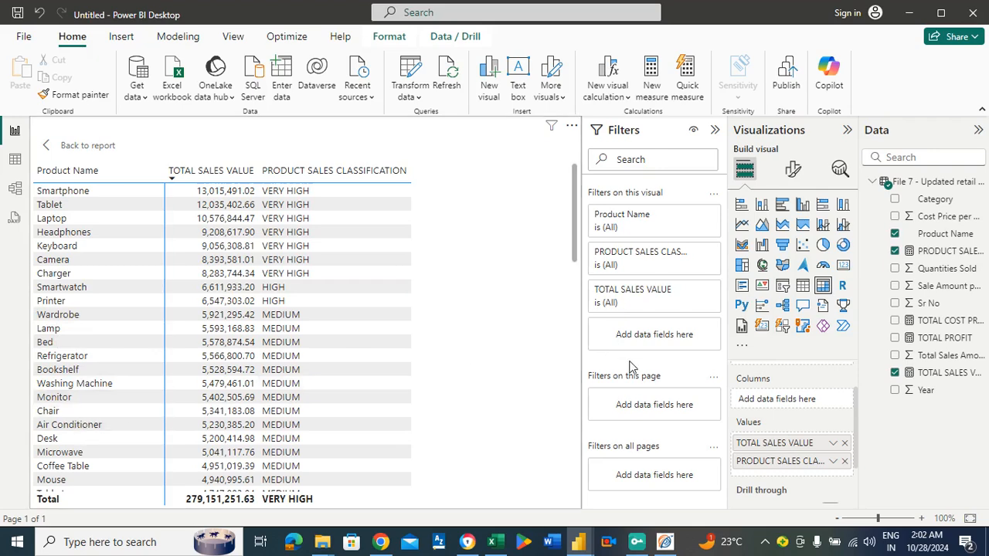
mouse_move(572, 230)
mouse_down()
mouse_move(590, 428)
mouse_move(588, 466)
mouse_move(581, 448)
mouse_move(573, 484)
mouse_move(581, 231)
mouse_up()
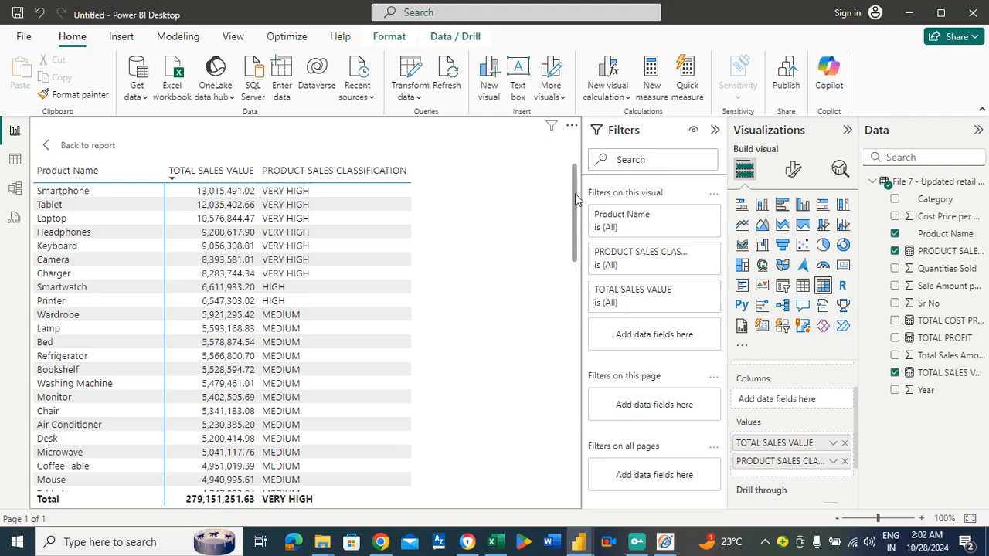
drag(575, 197, 573, 460)
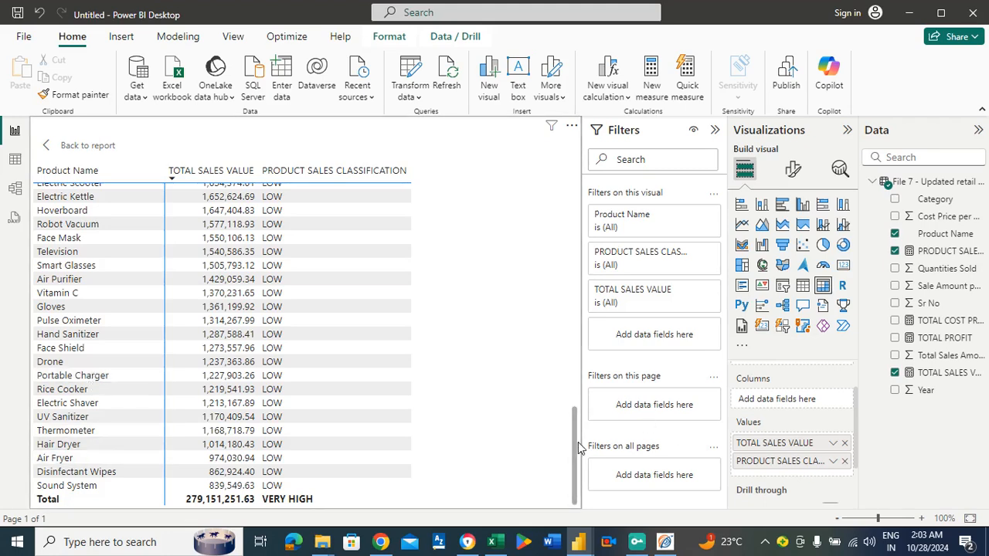
drag(574, 441, 576, 186)
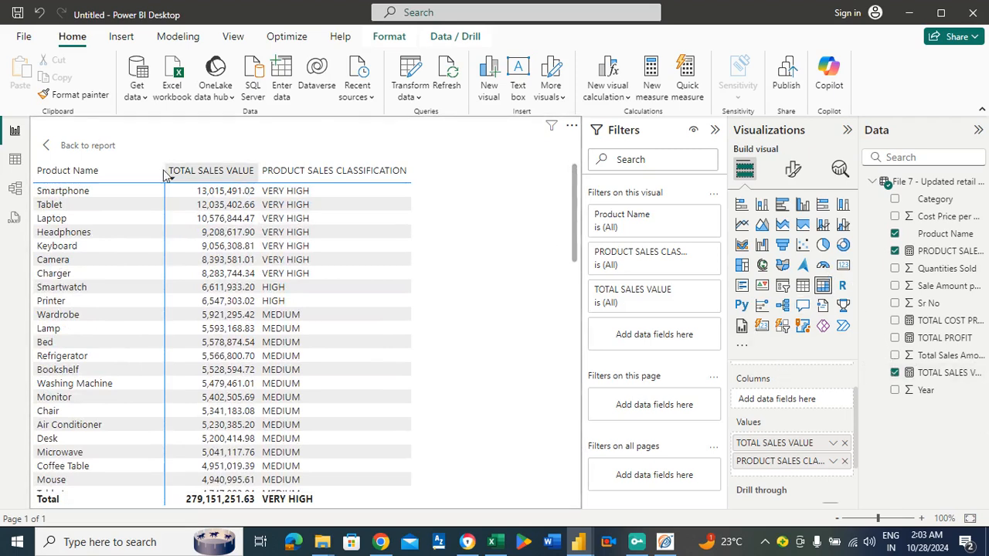
Return to the report page and delete the matrix visual.
click(94, 146)
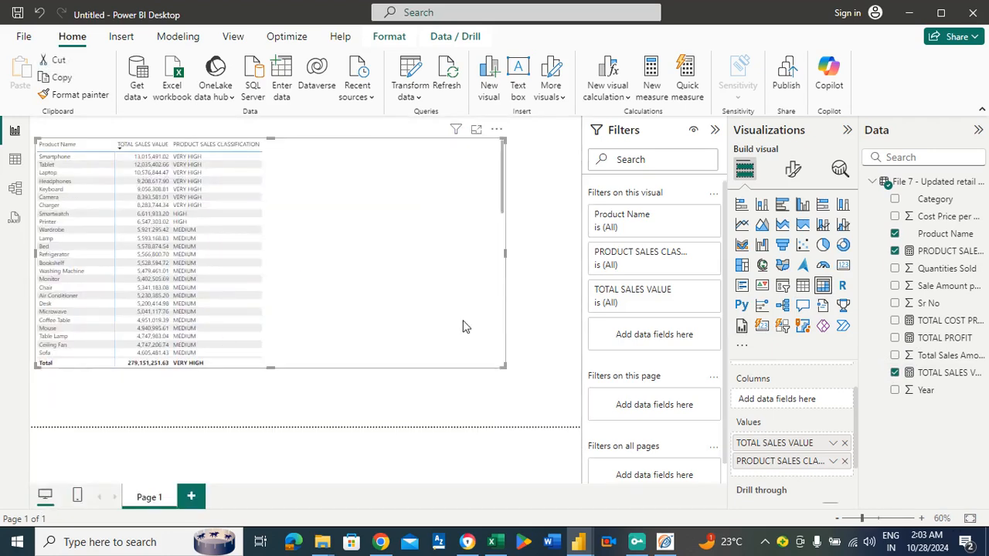
click(545, 284)
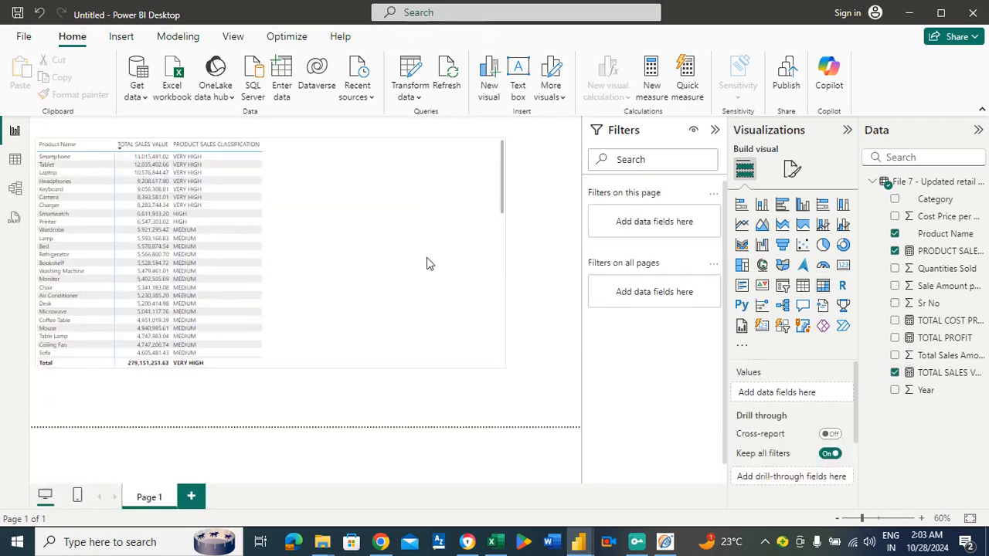
click(422, 271)
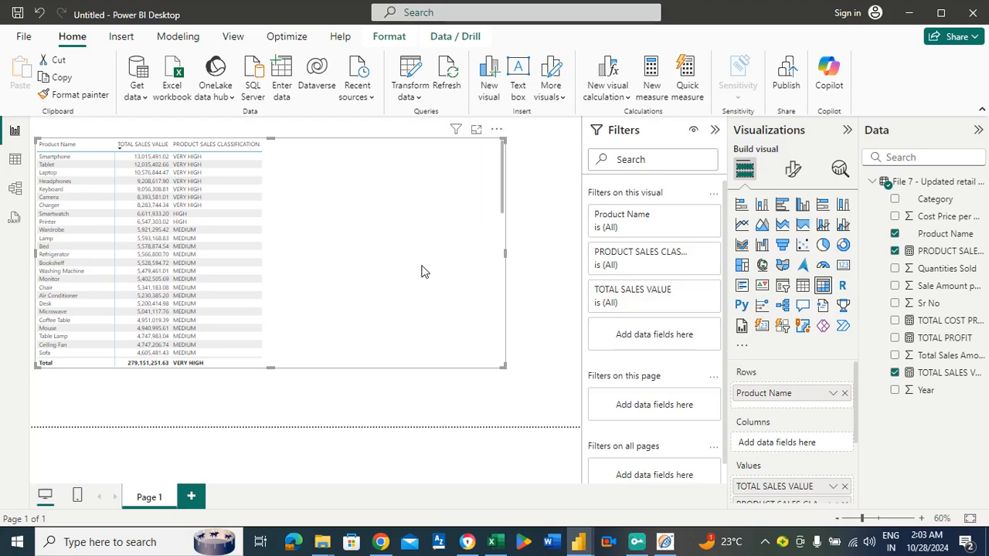
key(Delete)
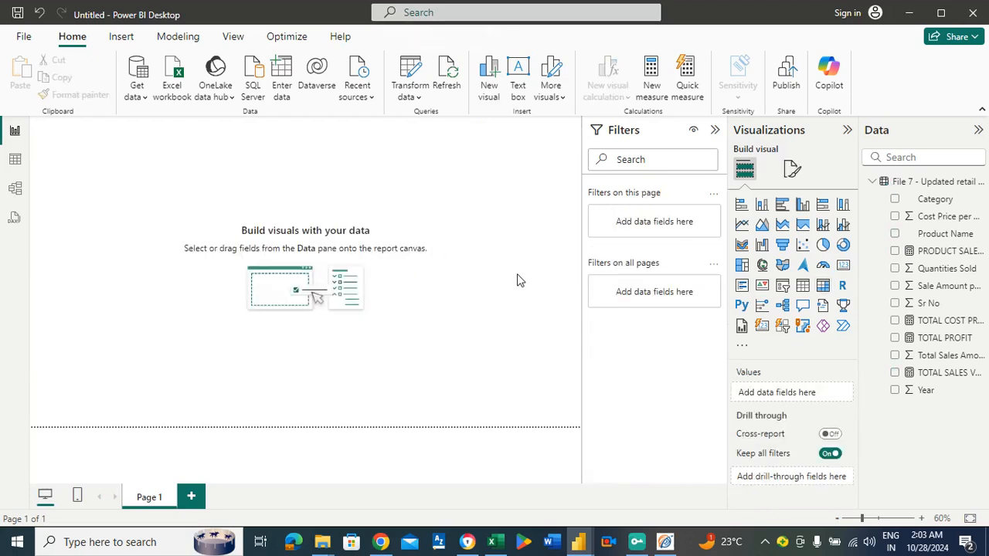
Set the report page's wallpaper color to dark purple.
click(793, 169)
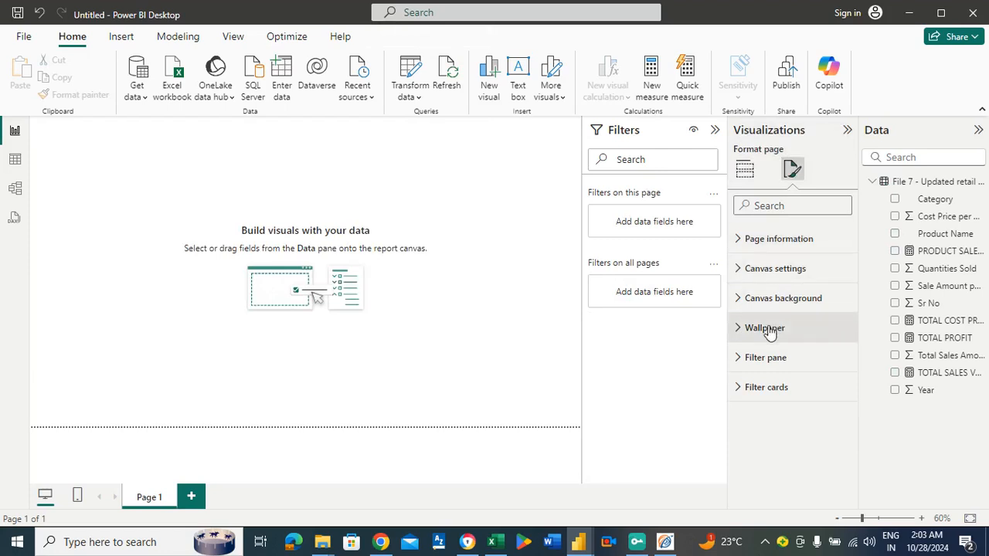
click(765, 328)
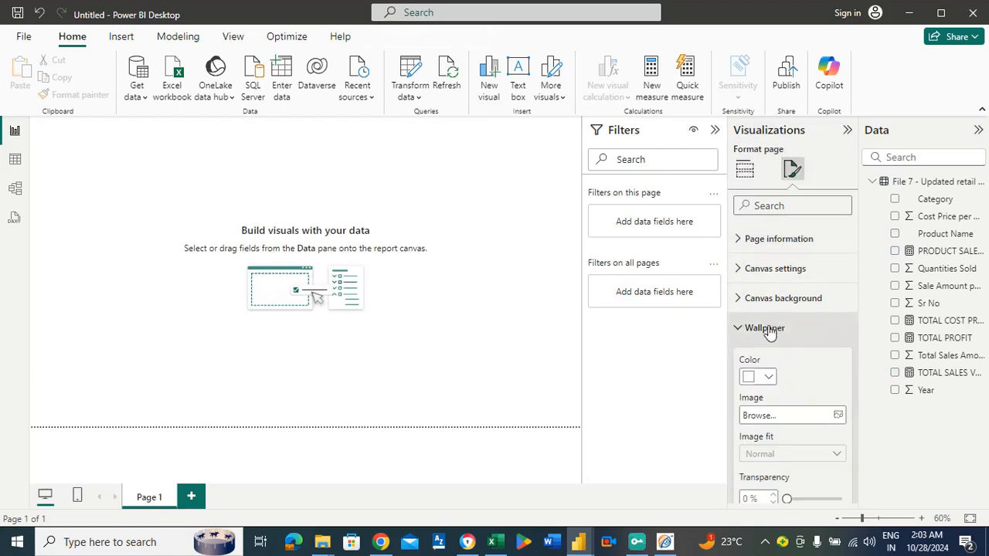
click(768, 378)
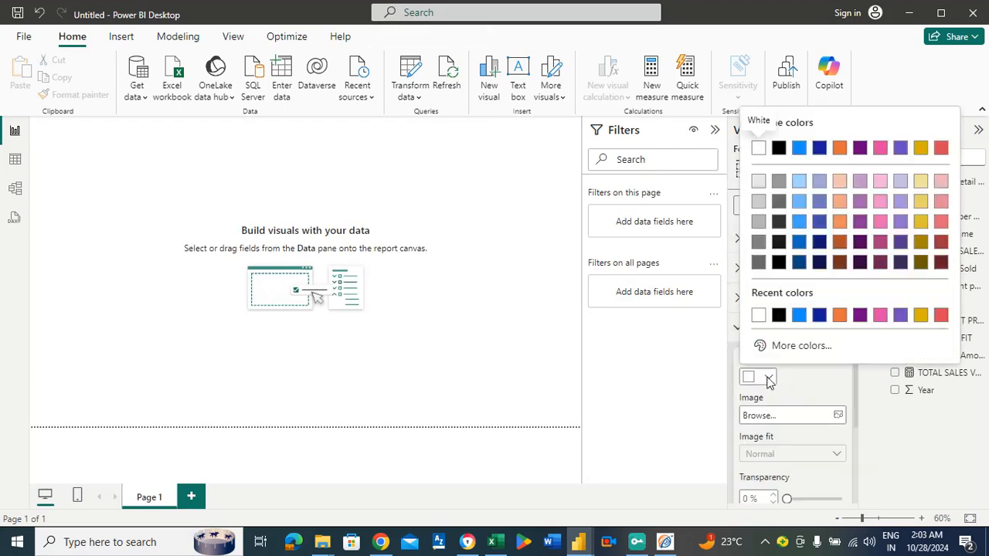
click(860, 314)
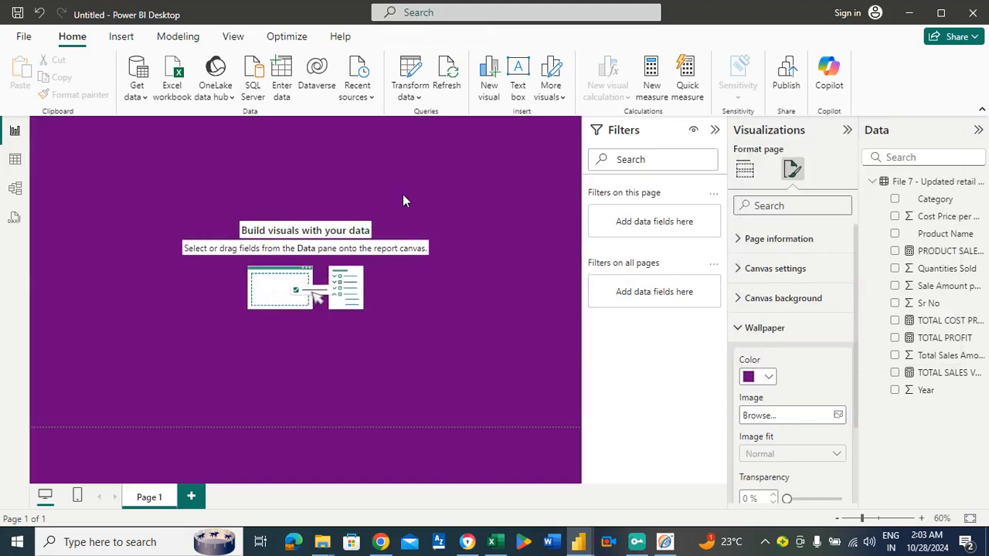
click(323, 184)
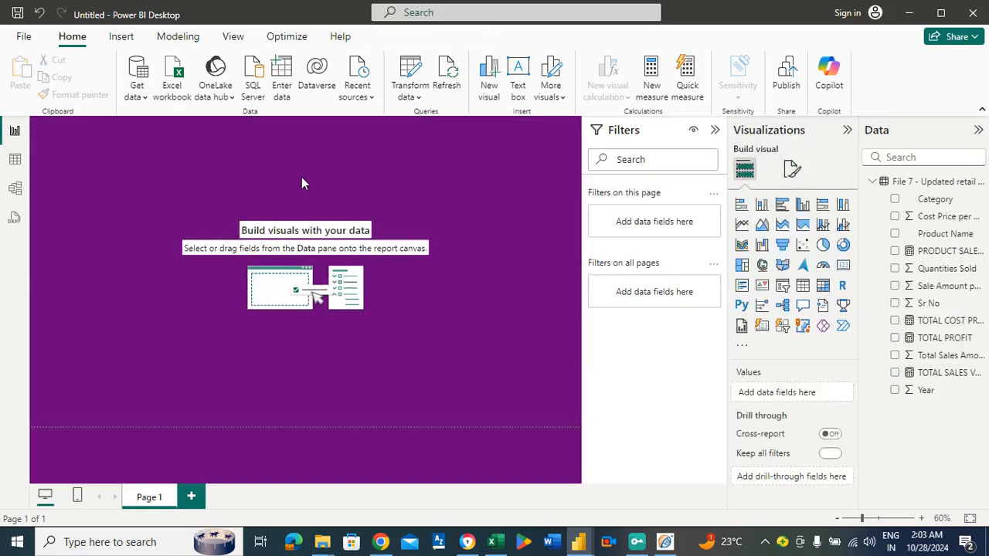
Insert a rectangle shape and resize it into a thin header banner spanning the full width of the page's upper edge.
click(122, 44)
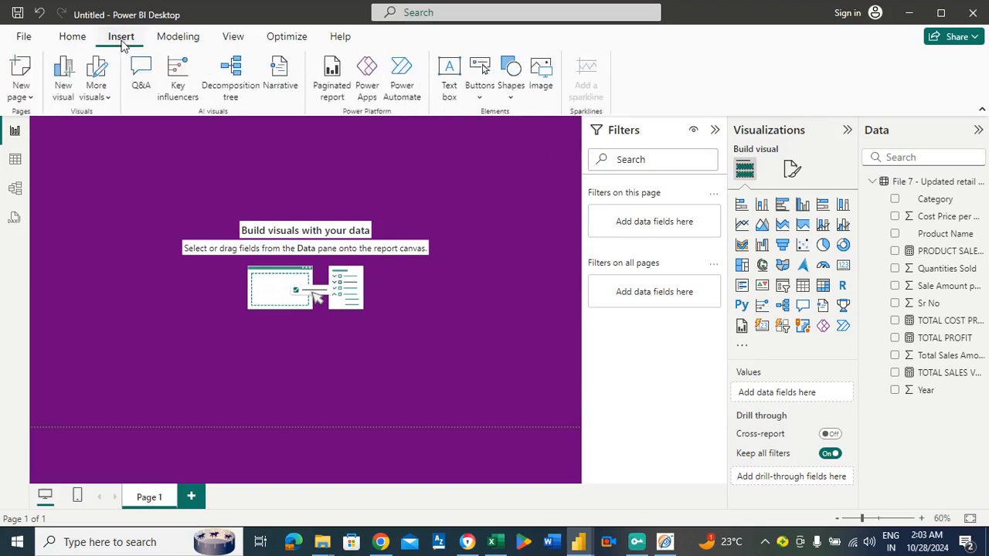
click(508, 87)
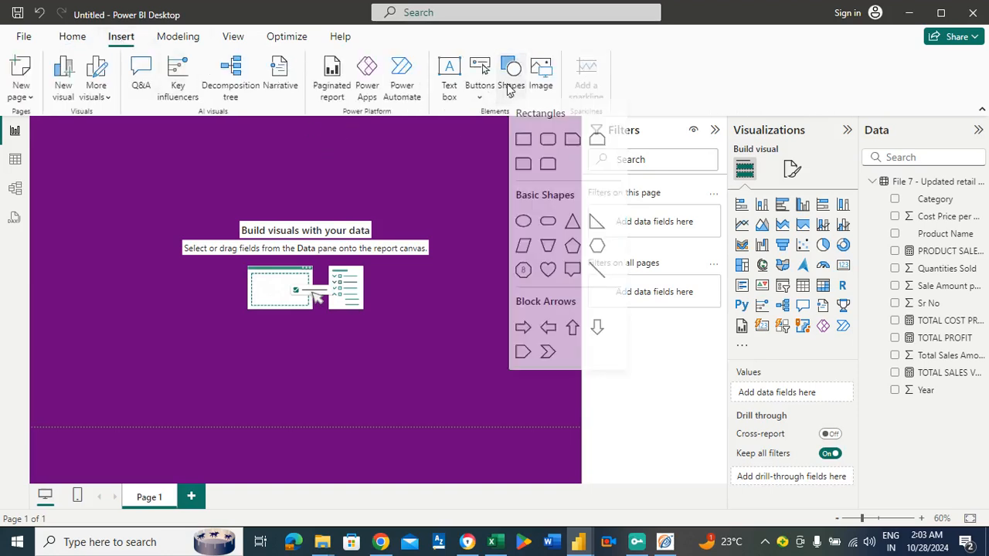
click(526, 157)
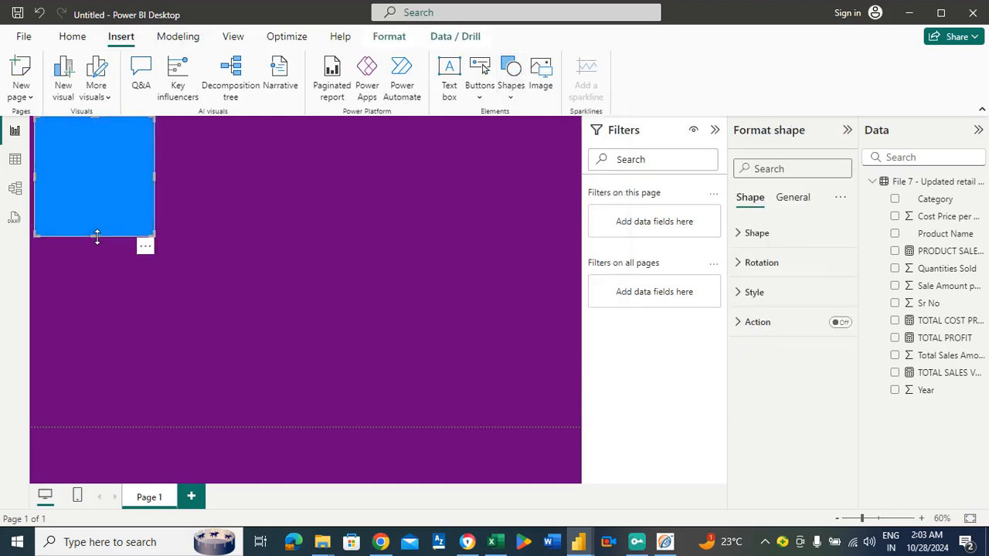
drag(97, 237, 78, 155)
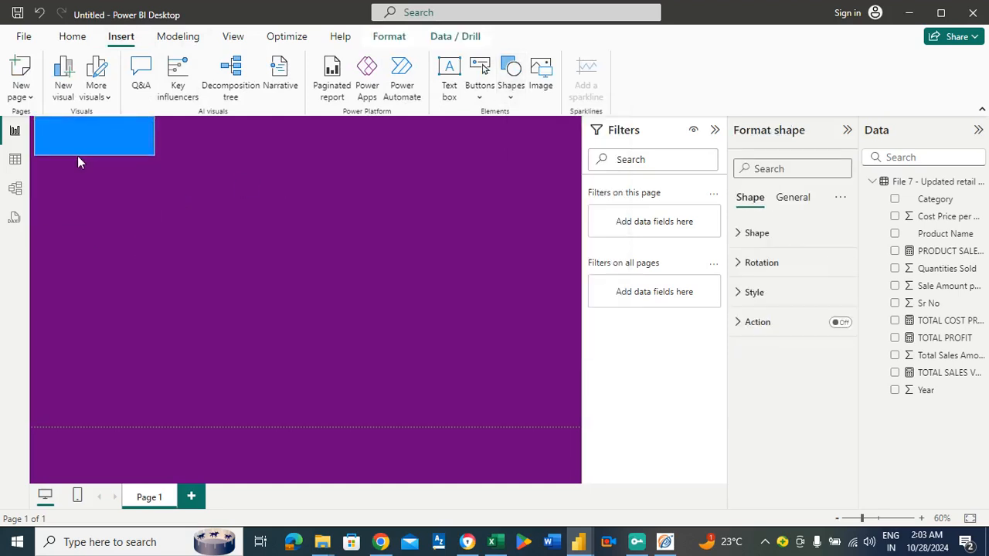
click(156, 137)
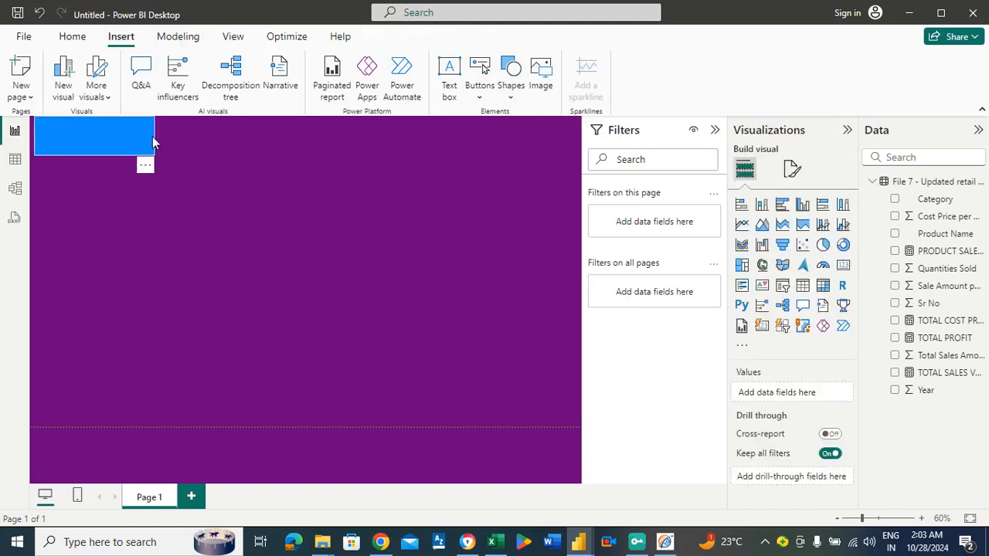
click(151, 139)
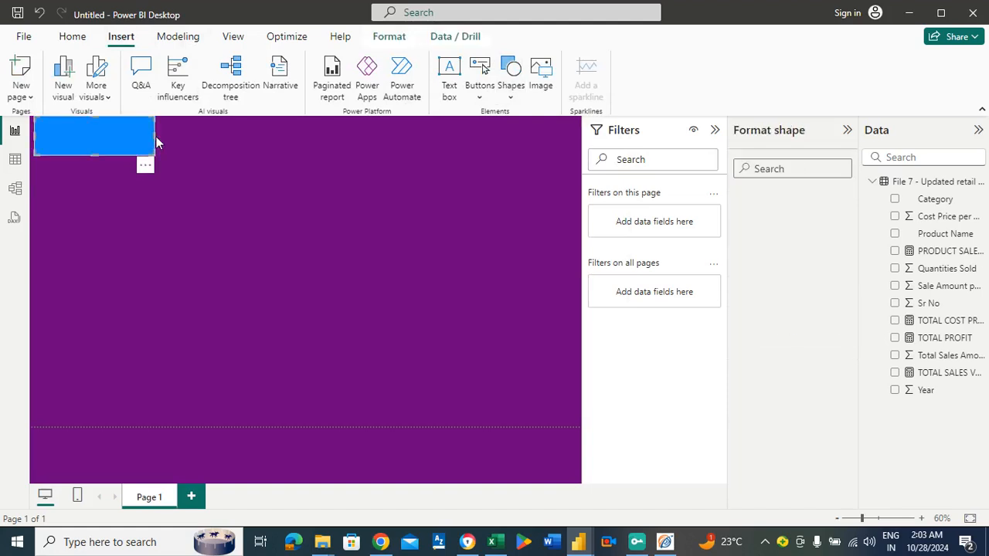
drag(152, 139, 581, 170)
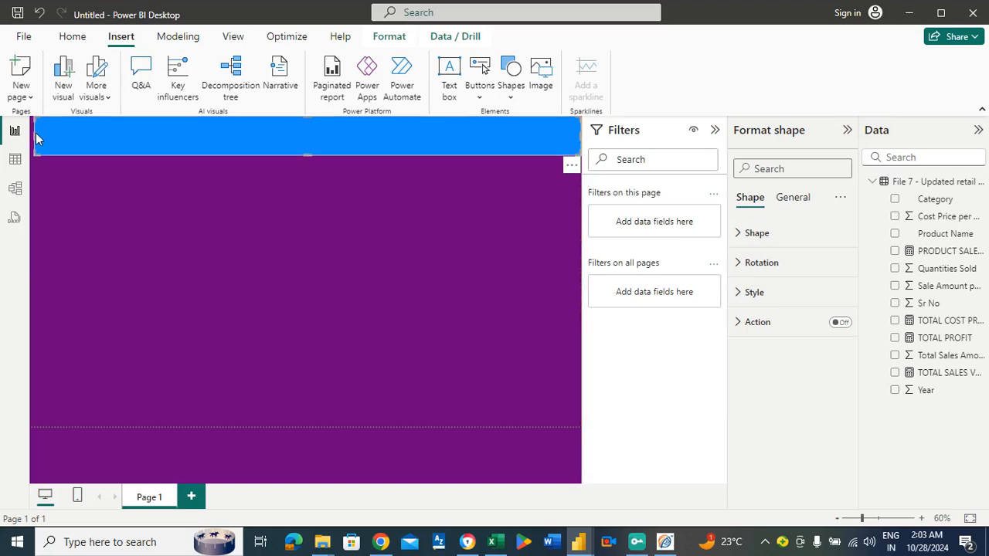
drag(36, 137, 30, 133)
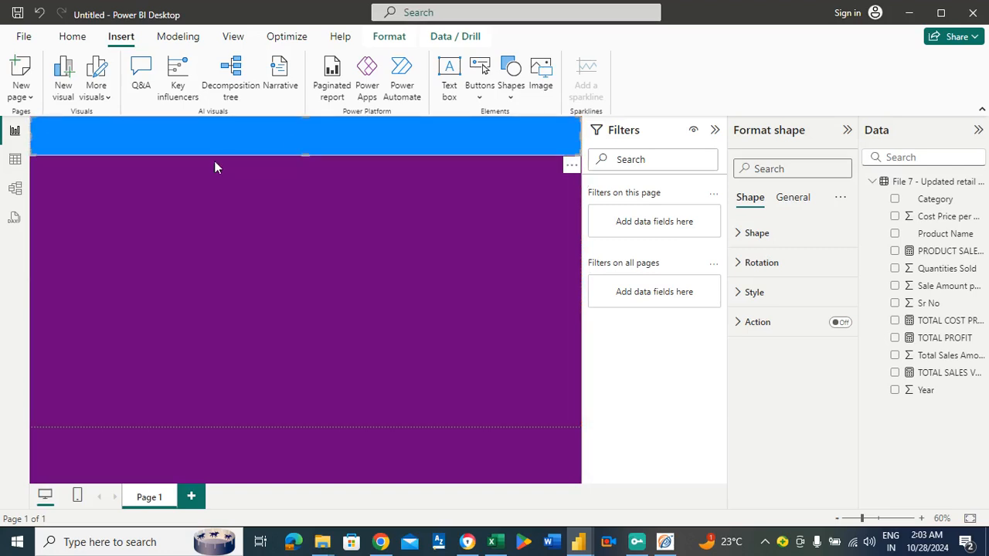
Set the header banner's fill to the custom green #2BC872.
click(746, 293)
click(770, 365)
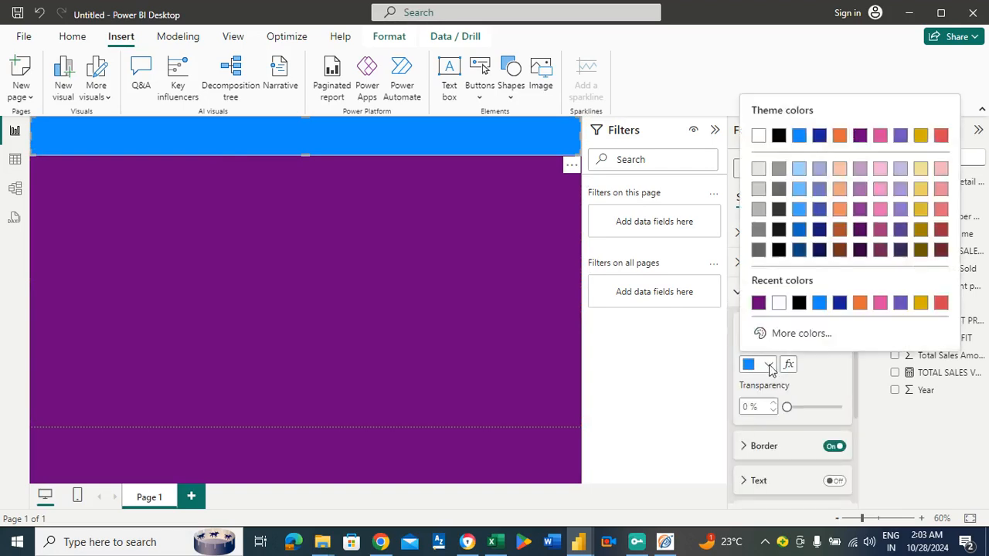
click(813, 338)
click(832, 285)
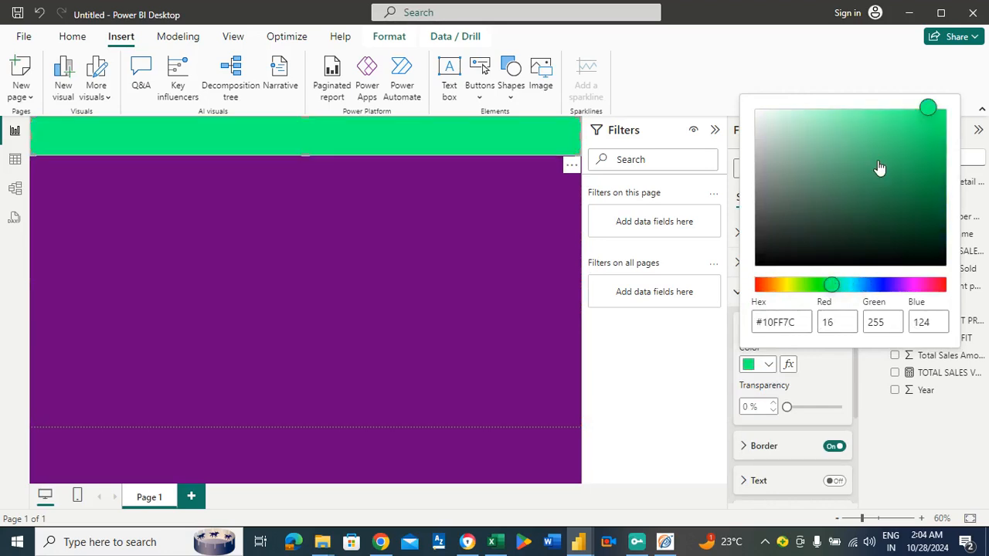
click(890, 133)
click(900, 142)
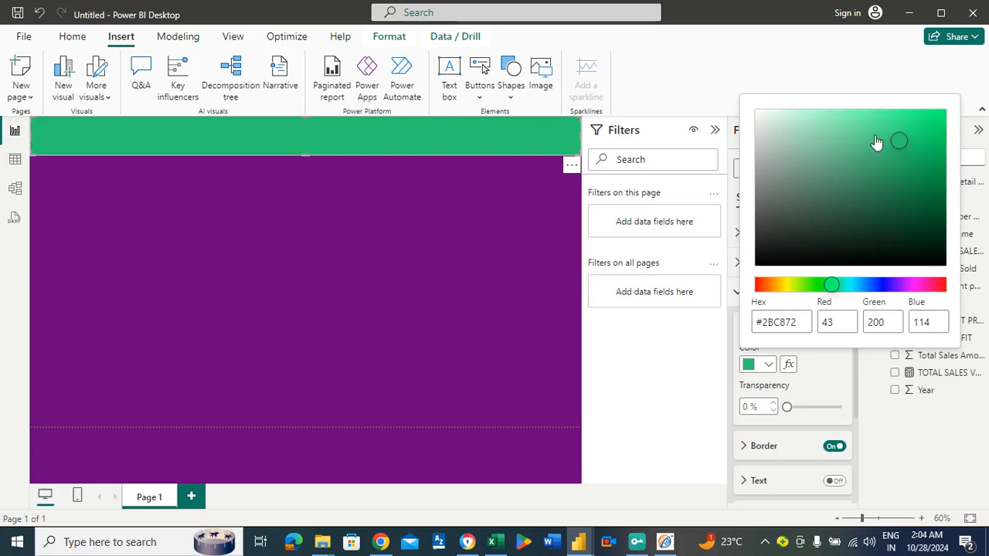
Lighten the header banner's fill to #4ED48B and make the banner slightly taller.
click(873, 136)
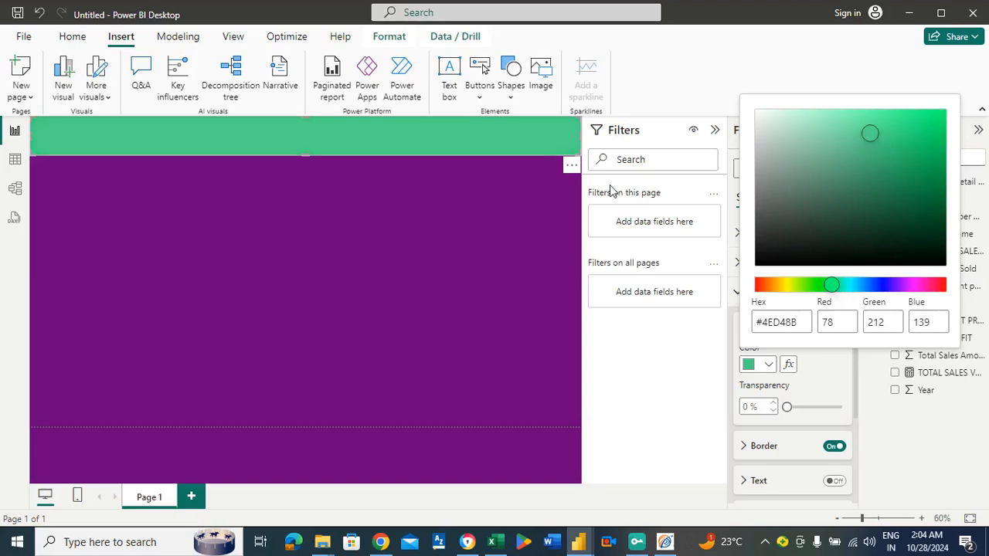
click(372, 244)
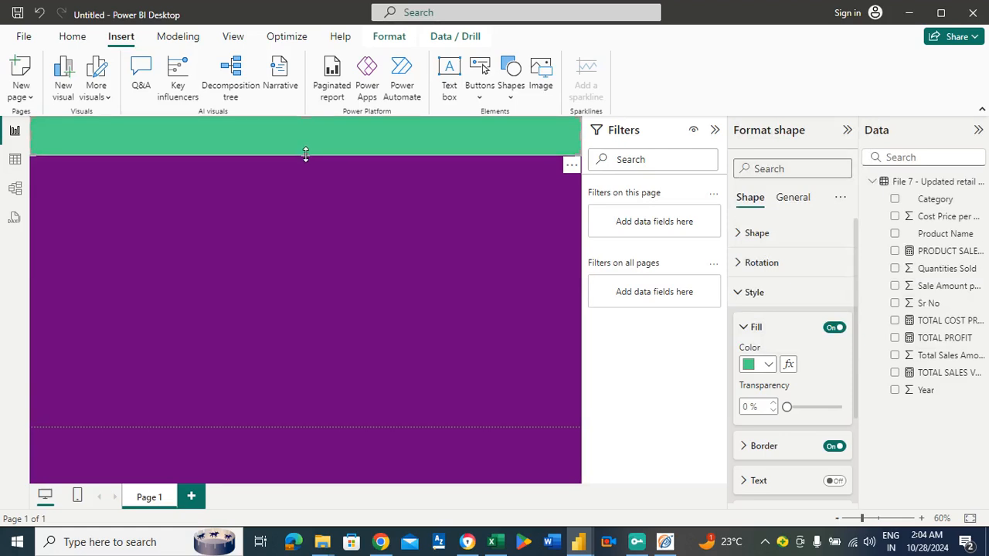
drag(306, 154, 307, 161)
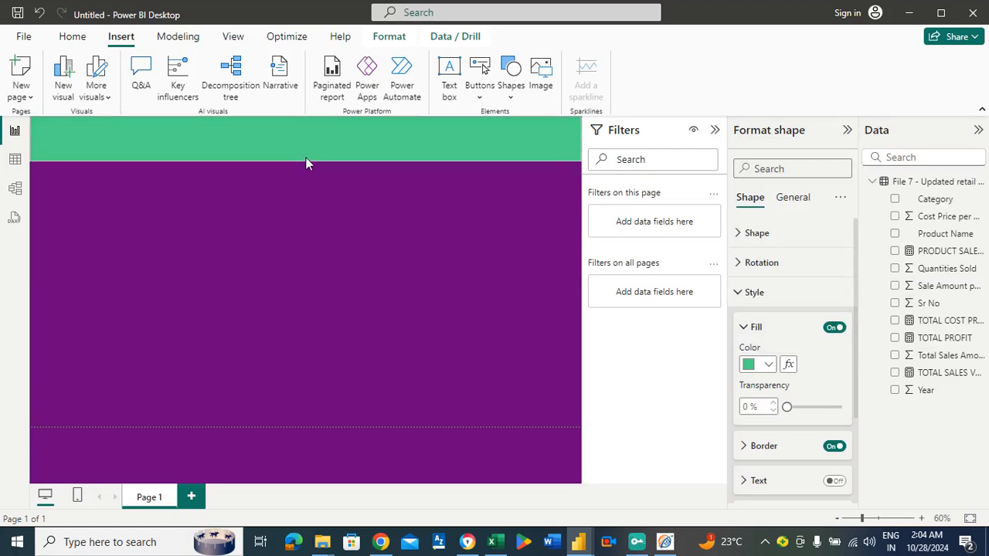
click(368, 247)
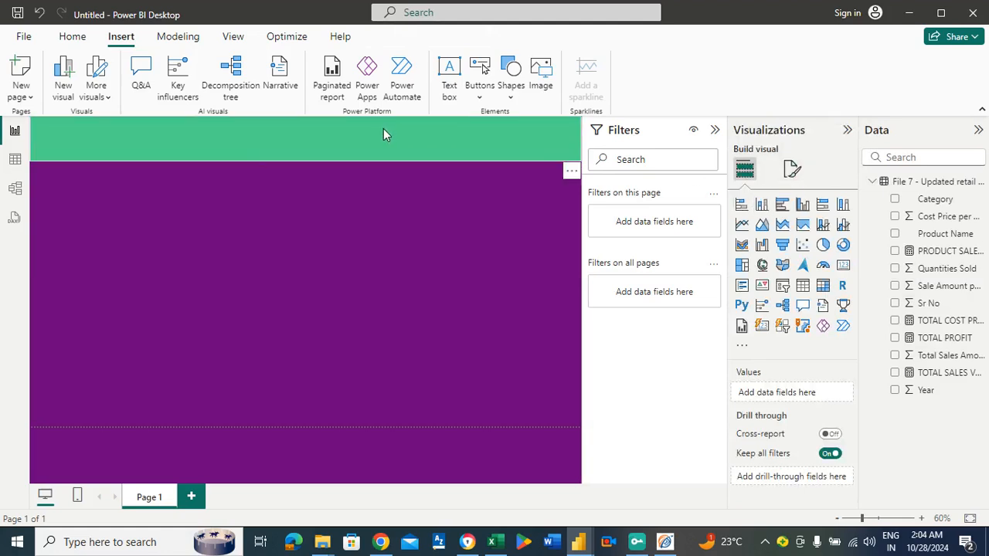
Turn on text for the header banner and set its font color to black (#000000).
click(790, 167)
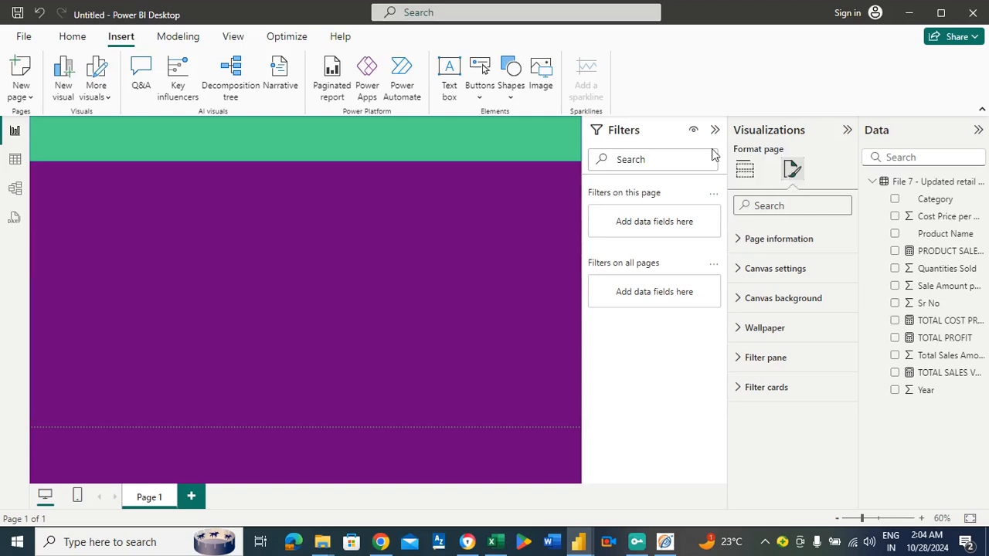
click(422, 159)
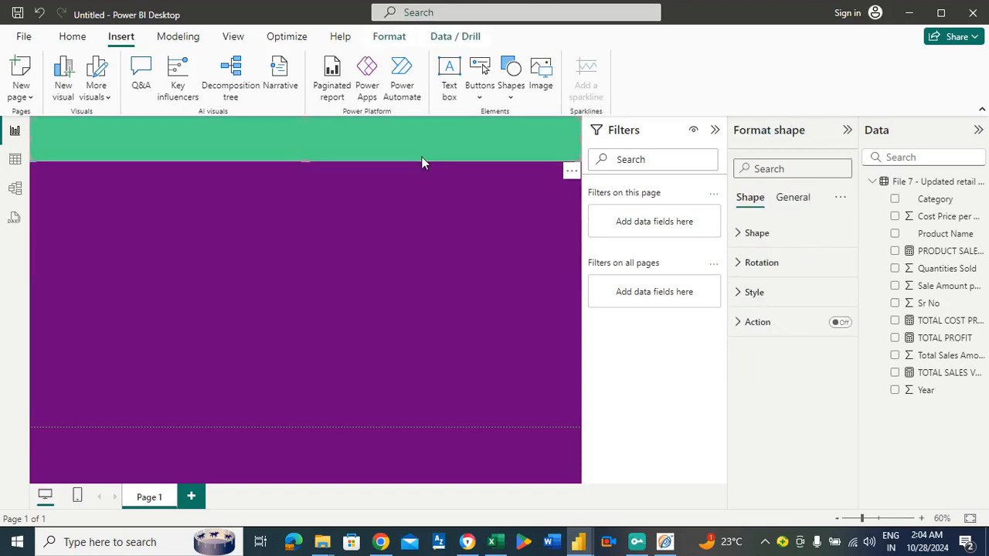
click(768, 294)
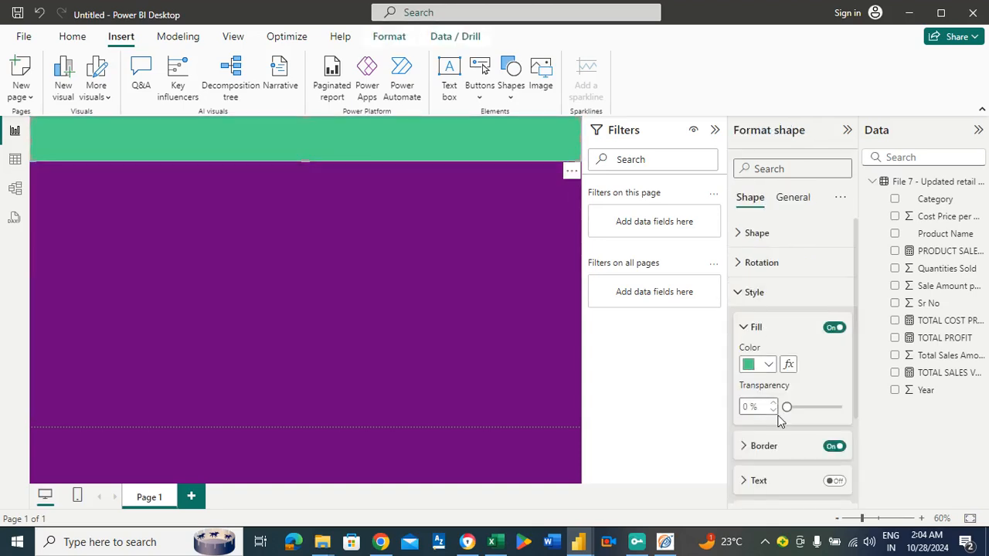
click(837, 482)
scroll(861, 390, down, 1)
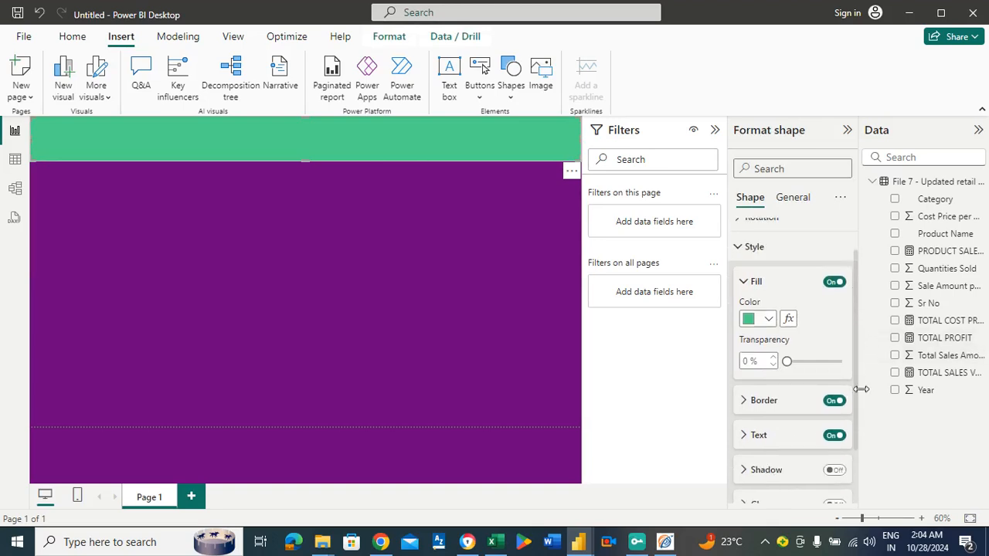
scroll(861, 389, down, 1)
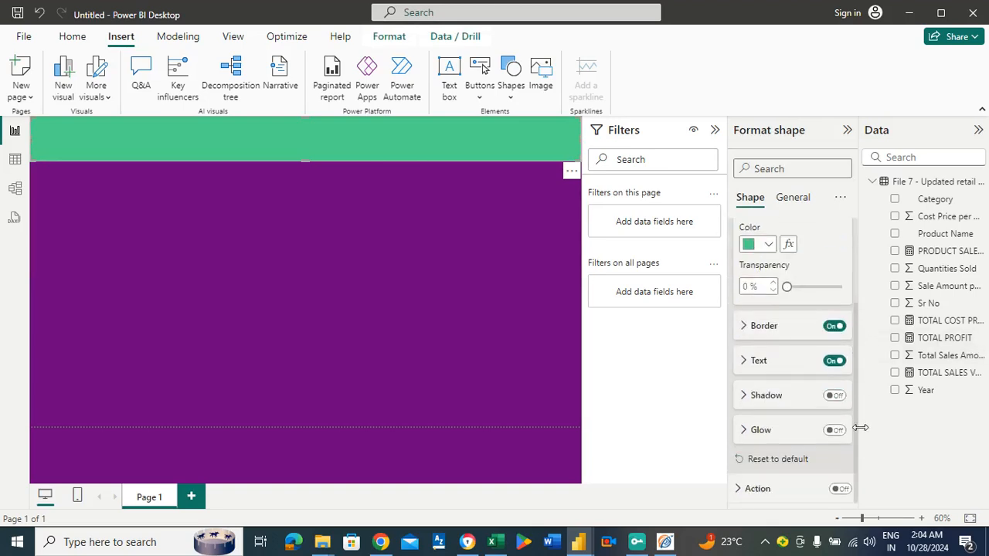
click(780, 363)
click(776, 395)
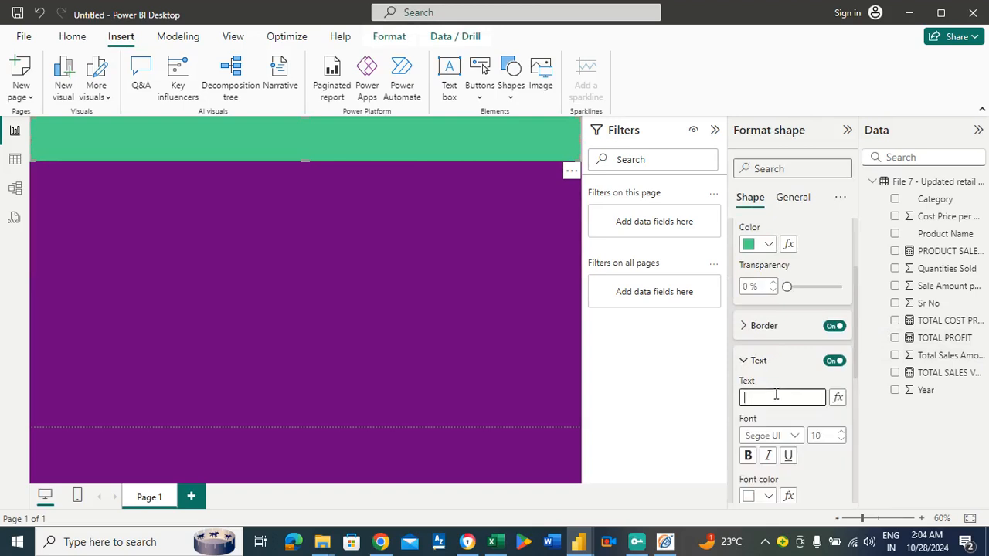
click(768, 496)
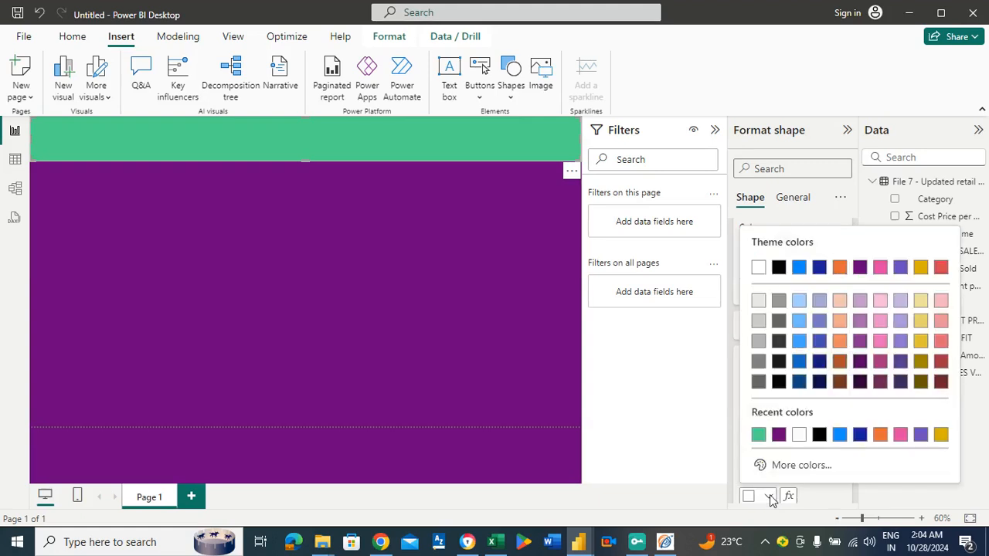
click(819, 434)
Enter "RETAIL STORE SALES ANALYSIS" as the header banner's text.
click(777, 400)
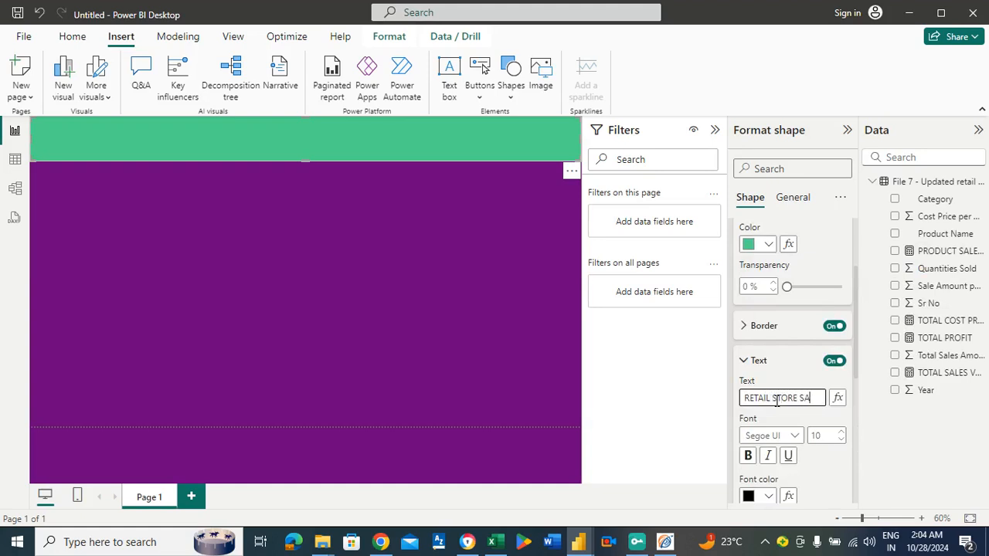
text(RETAIL STORE SALES ANALYSIS)
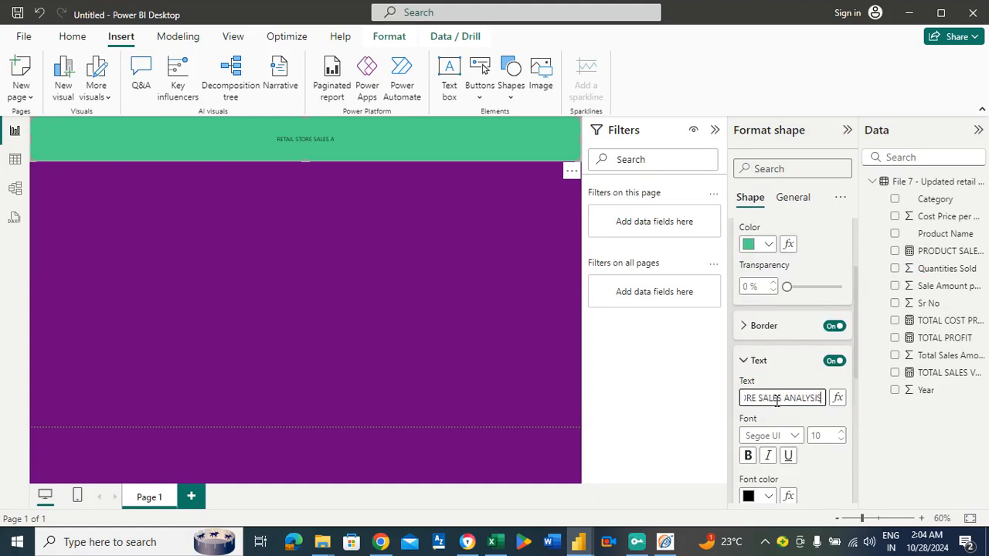
Make the banner title bold and set its font size to 39.
click(840, 433)
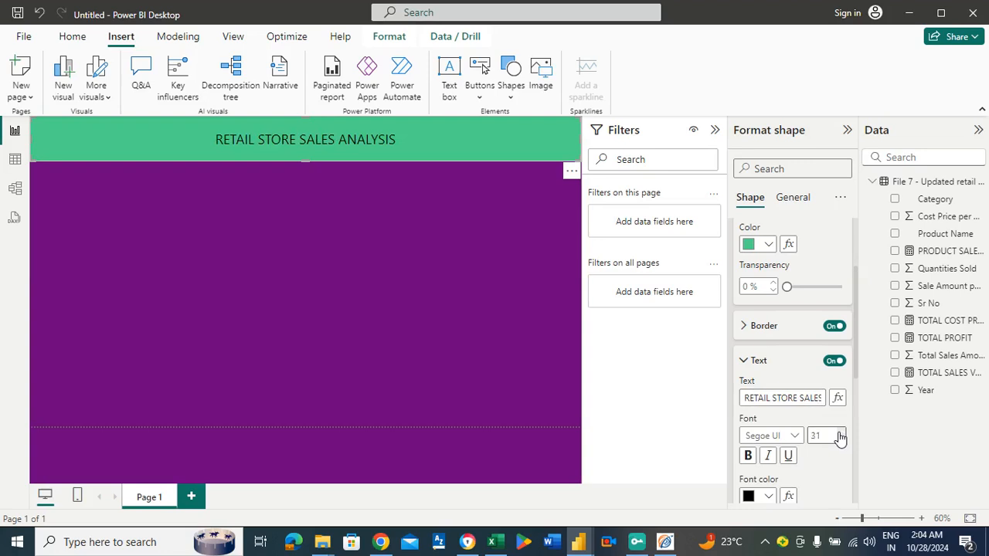
click(748, 456)
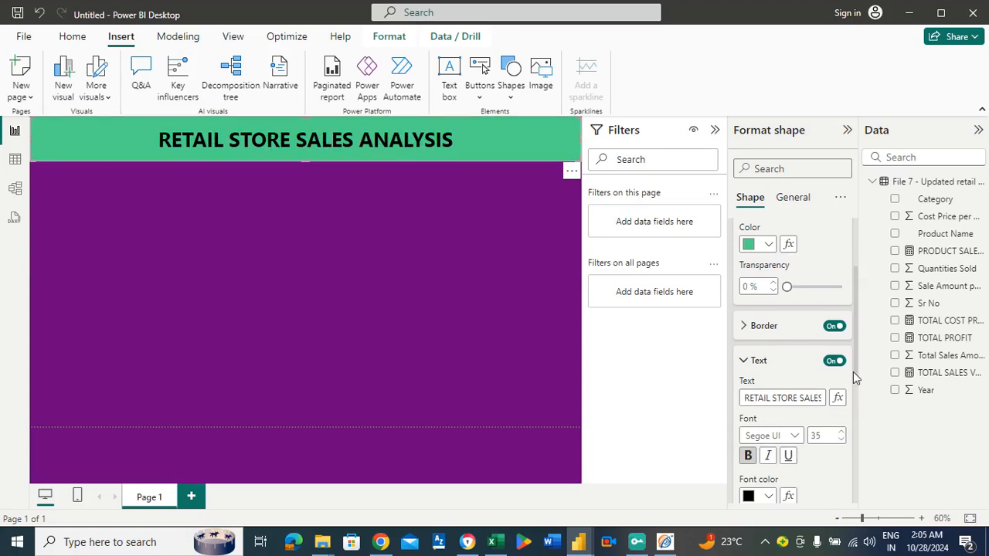
scroll(854, 377, down, 3)
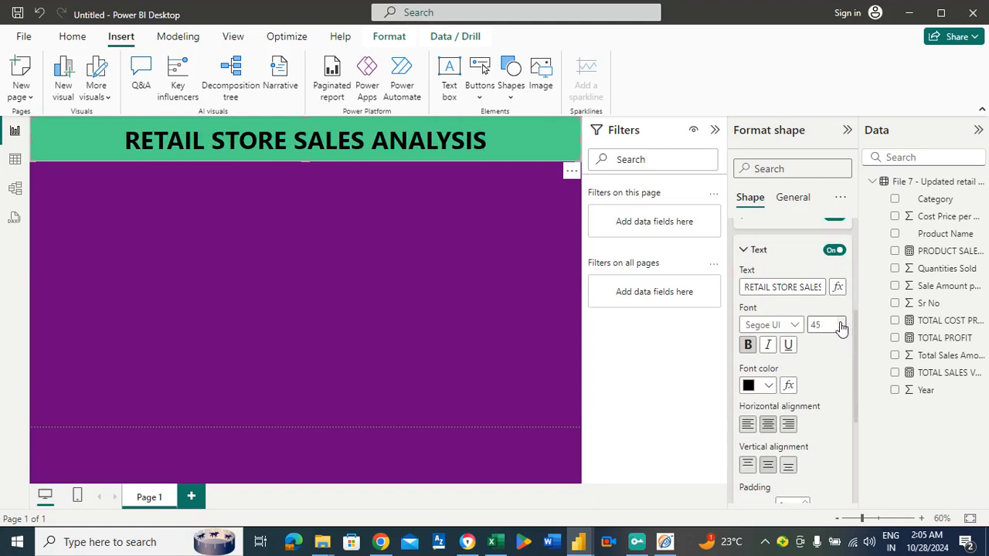
click(841, 328)
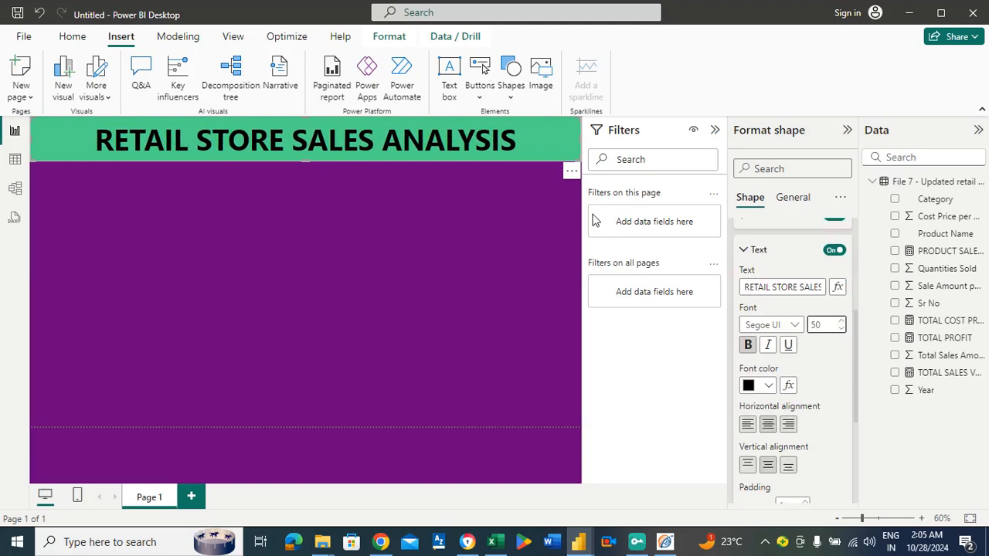
click(841, 329)
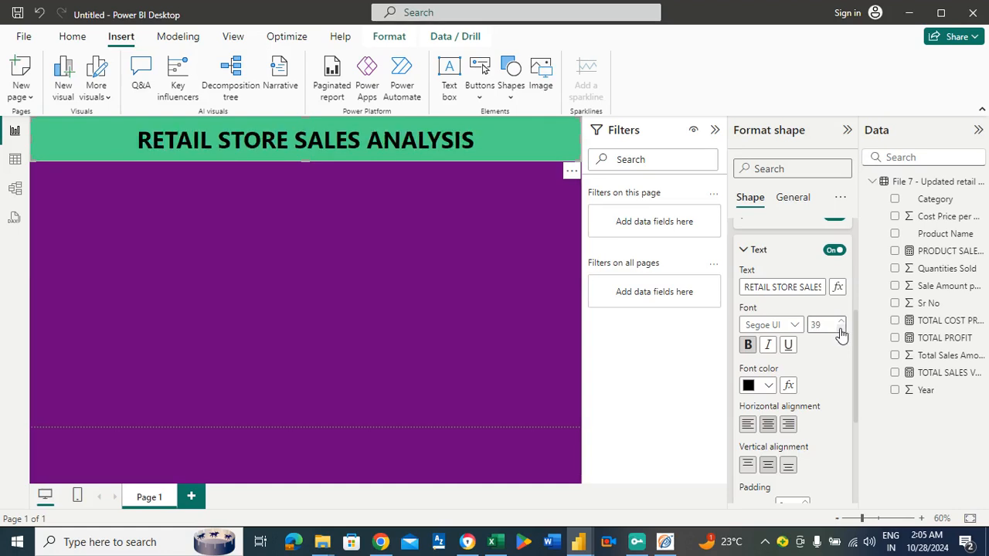
Append the word "DASHBOARD" to the end of the header banner's title.
click(809, 288)
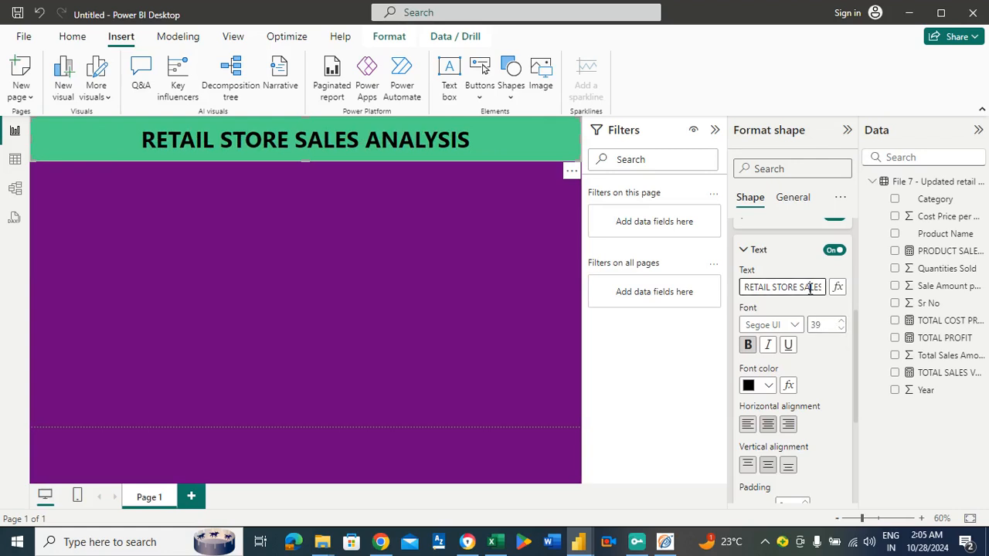
key(Right)
key(Right)
key(Right)
key(Right)
key(Right)
key(Right)
key(Right)
key(Right)
key(Right)
key(Right)
key(Right)
text(DASHBOARD)
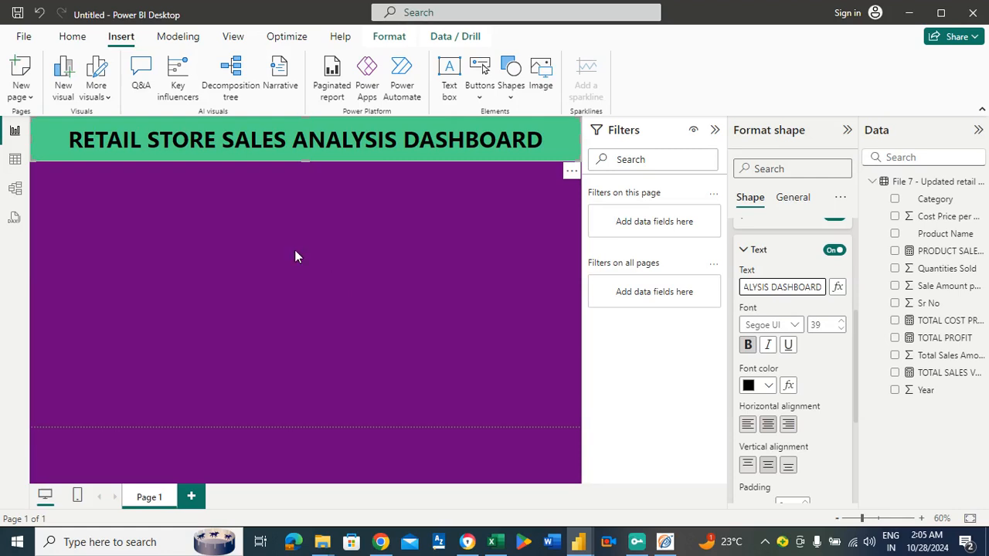
Insert a card visual, narrow it to a small box and place it at the page's left edge beneath the banner.
click(252, 243)
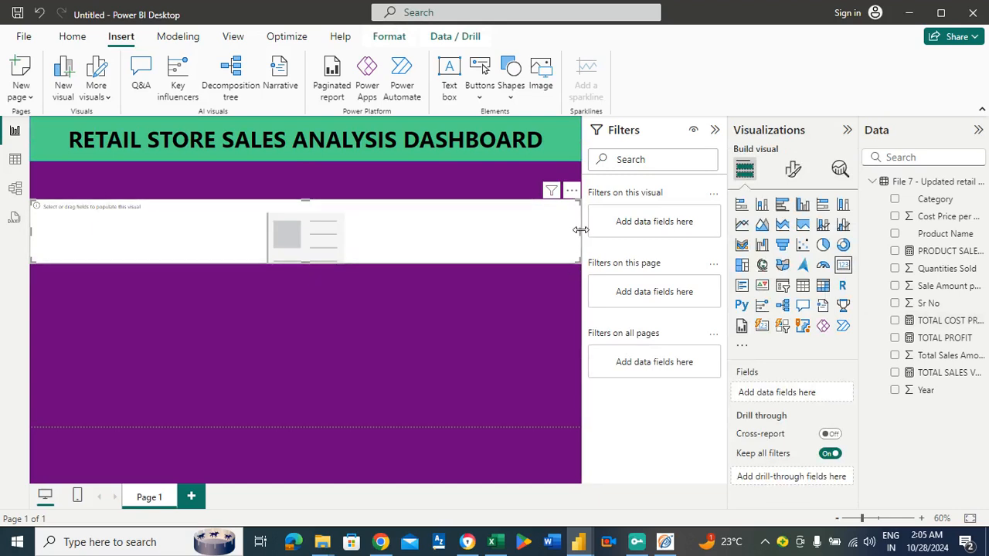
drag(581, 232, 105, 225)
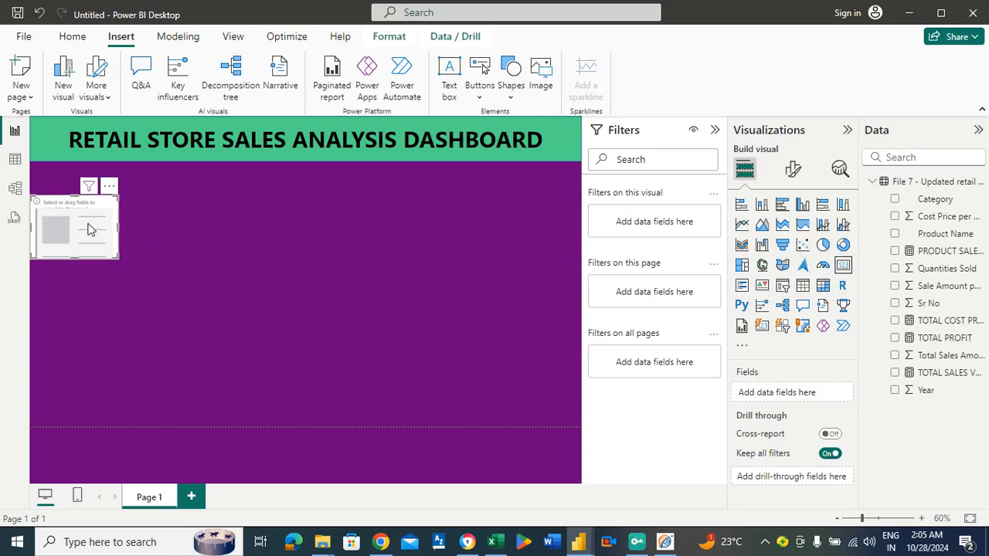
click(114, 283)
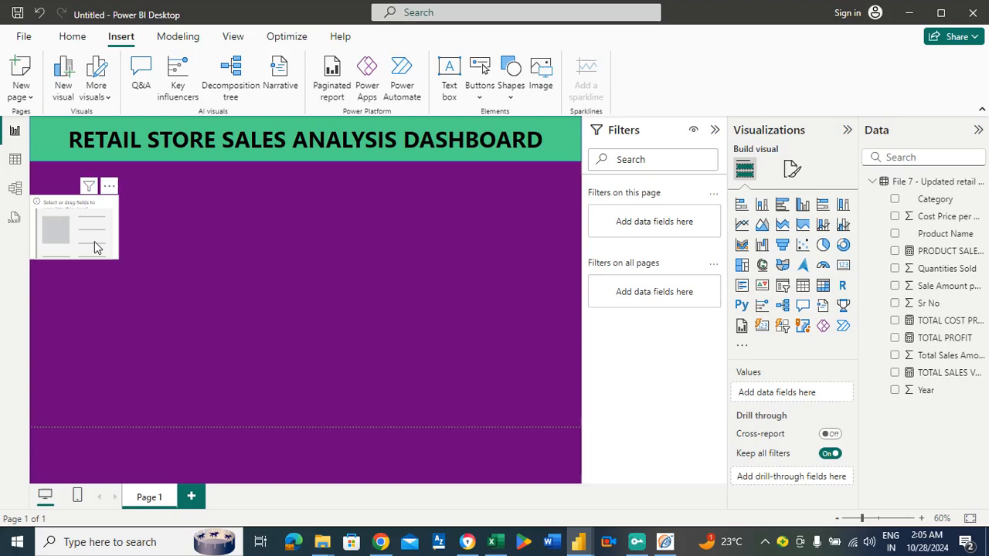
drag(91, 259, 93, 228)
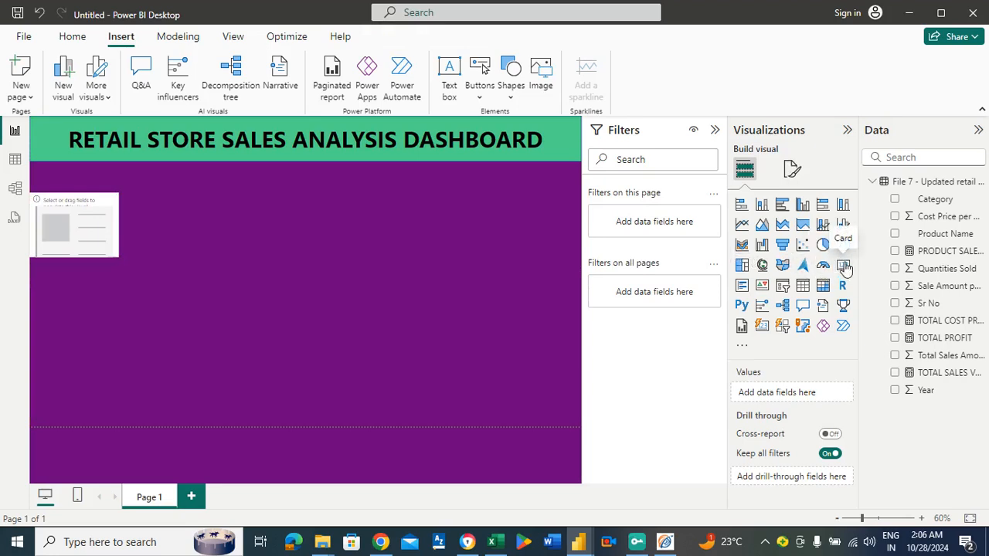
Add two more empty card visuals of the same size, stacked in a column below the first card.
click(844, 267)
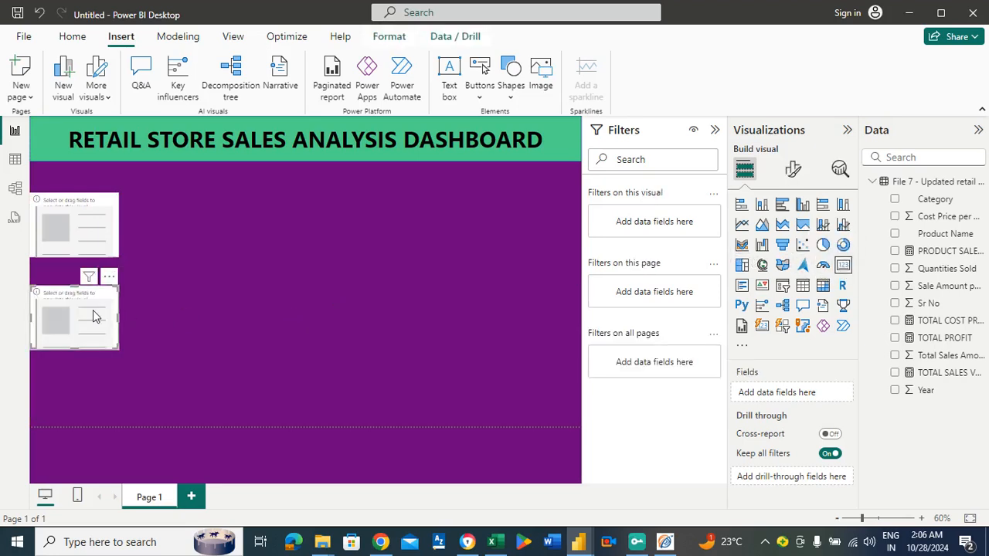
drag(93, 311, 93, 306)
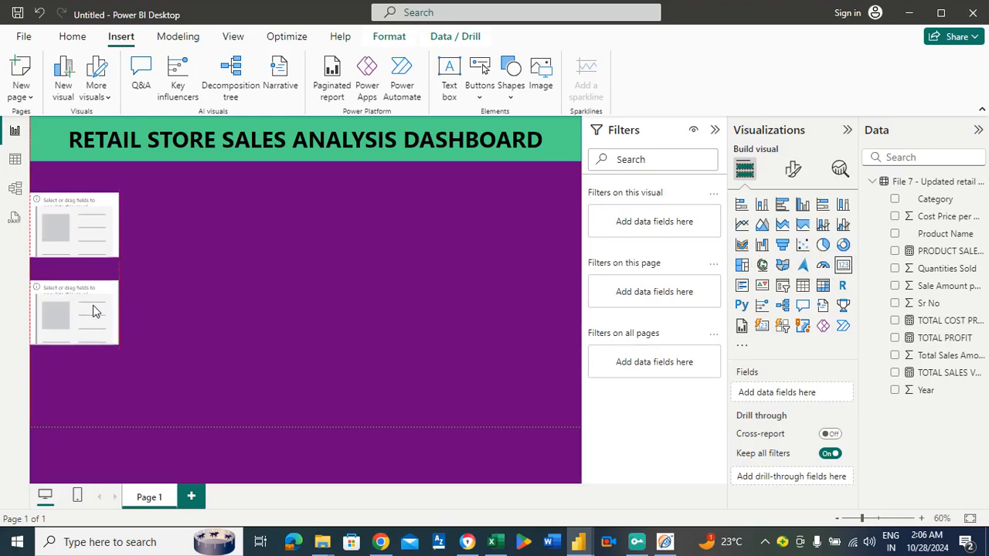
click(161, 404)
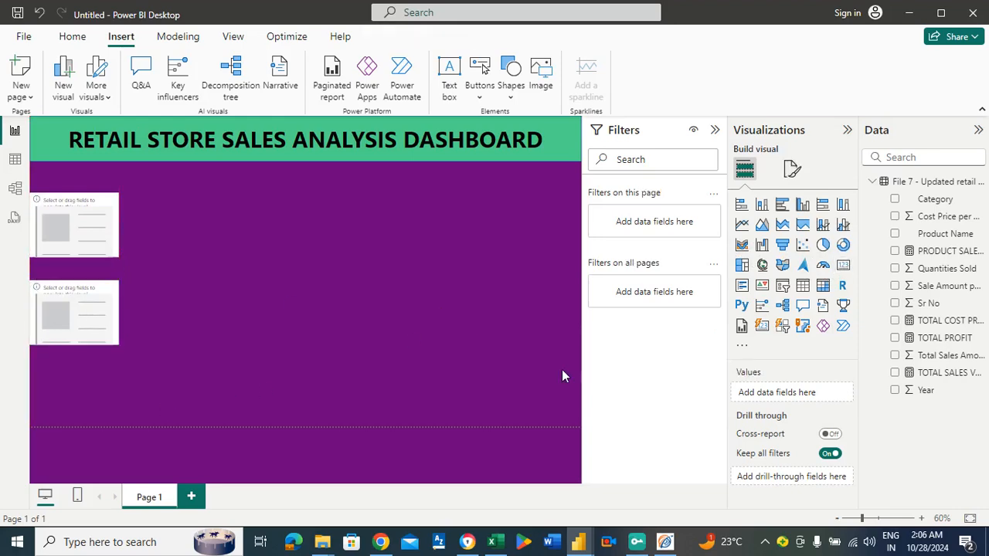
click(844, 268)
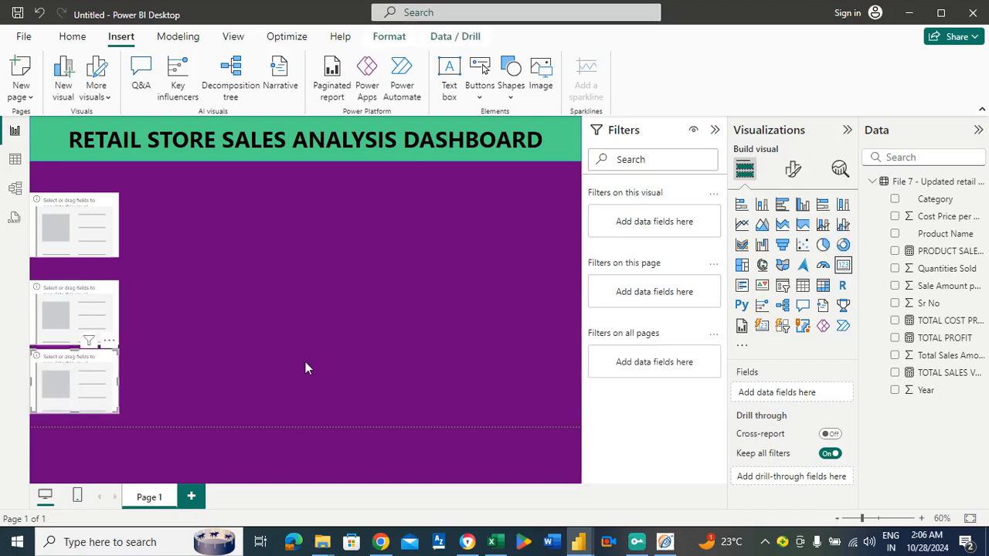
drag(85, 312, 85, 306)
click(256, 310)
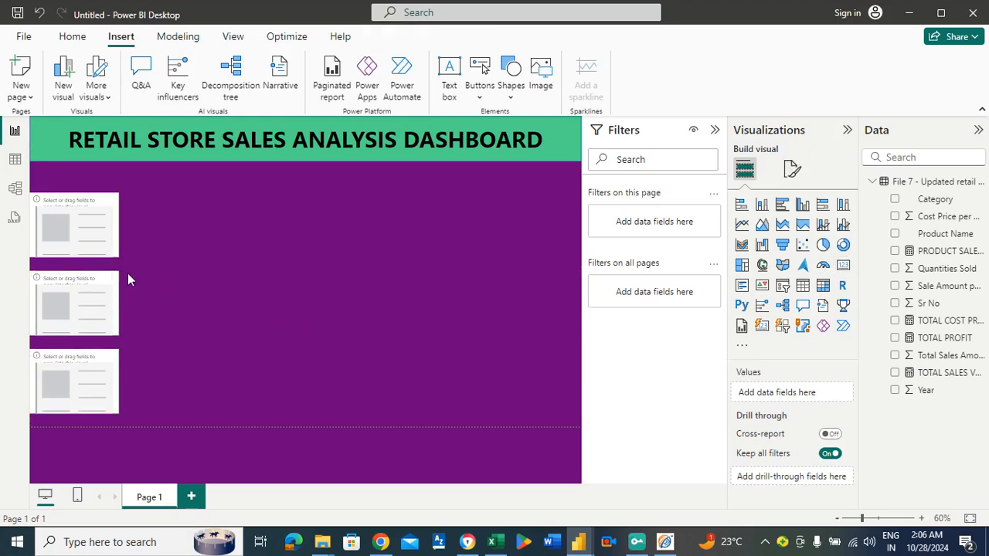
Reposition the three stacked cards to space them evenly, with the lowest one resting on the page's bottom boundary.
click(61, 371)
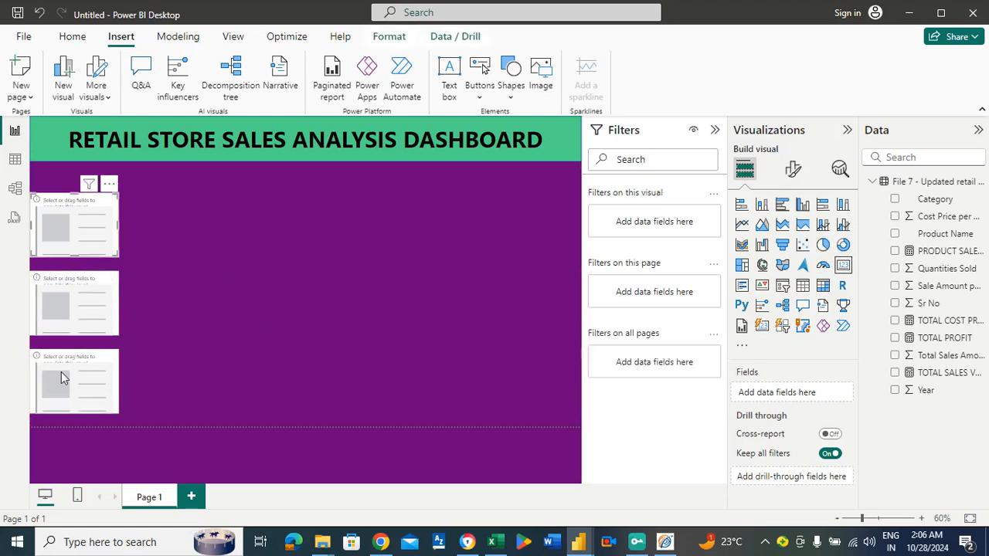
click(64, 376)
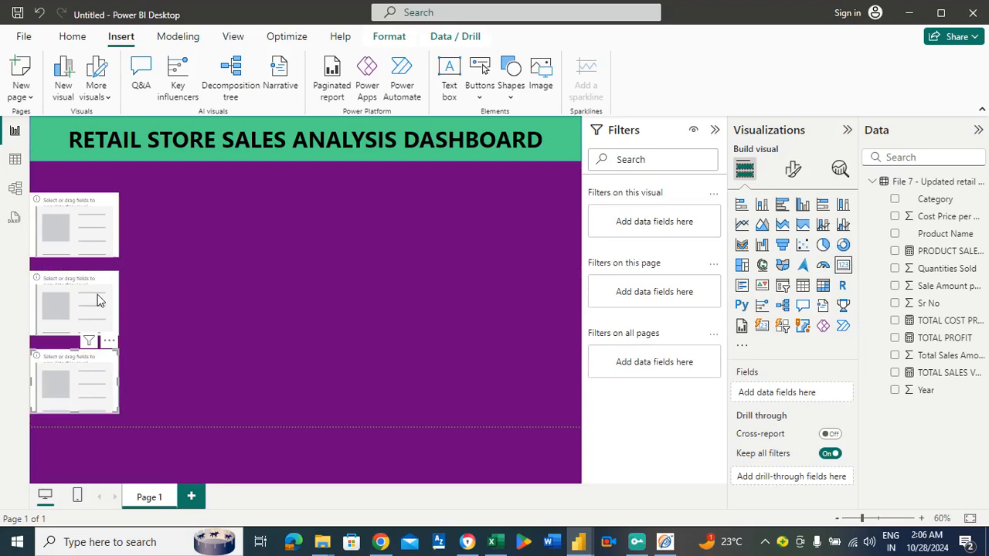
drag(79, 216, 79, 221)
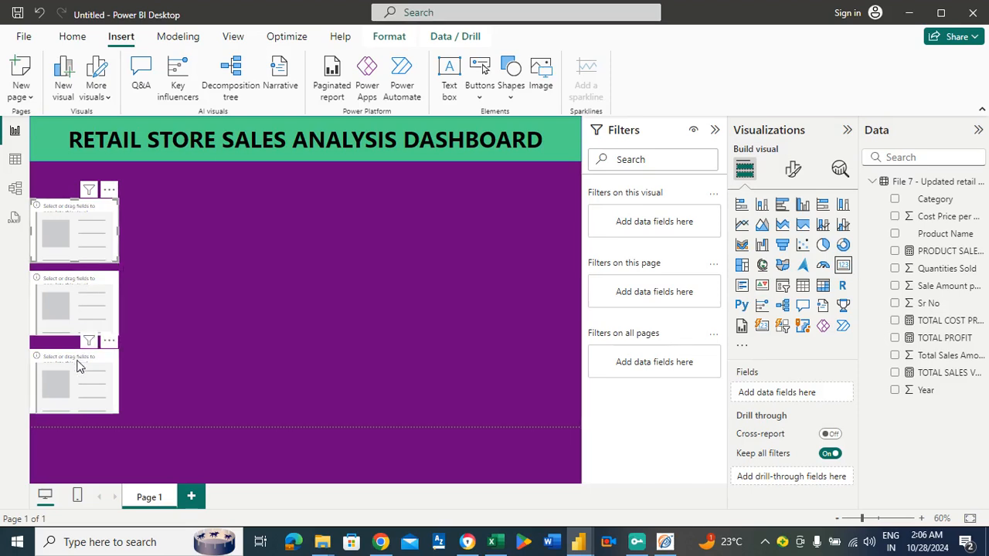
drag(78, 364, 79, 379)
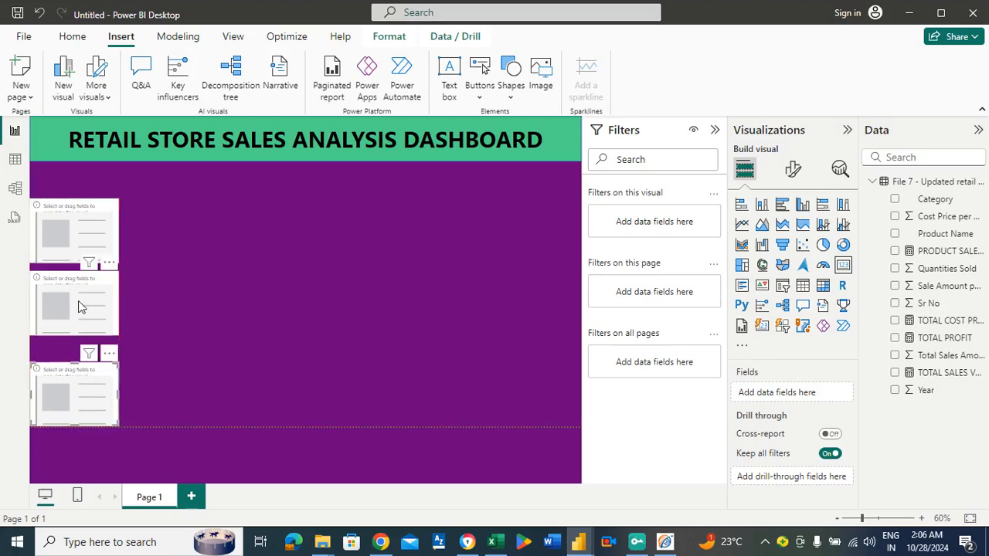
drag(82, 312, 80, 320)
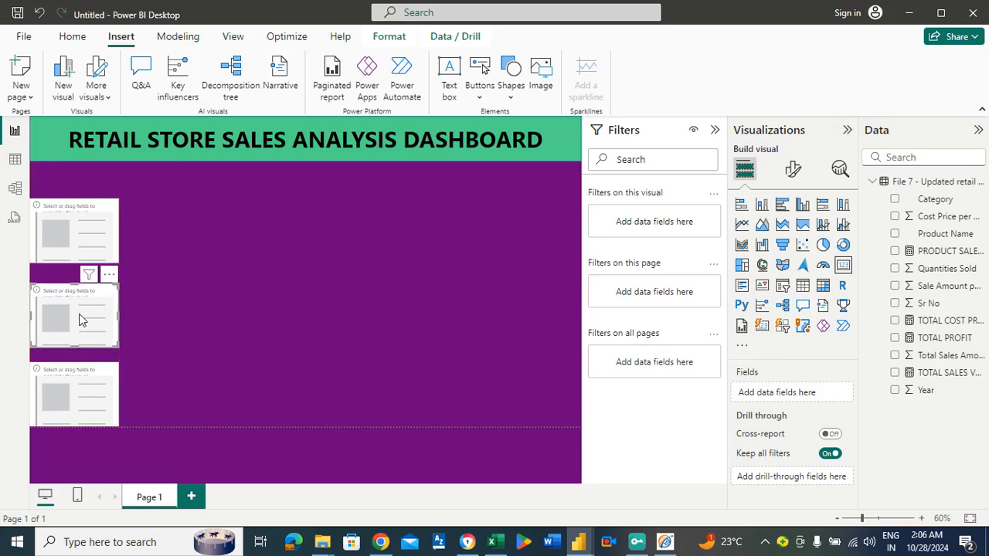
click(240, 213)
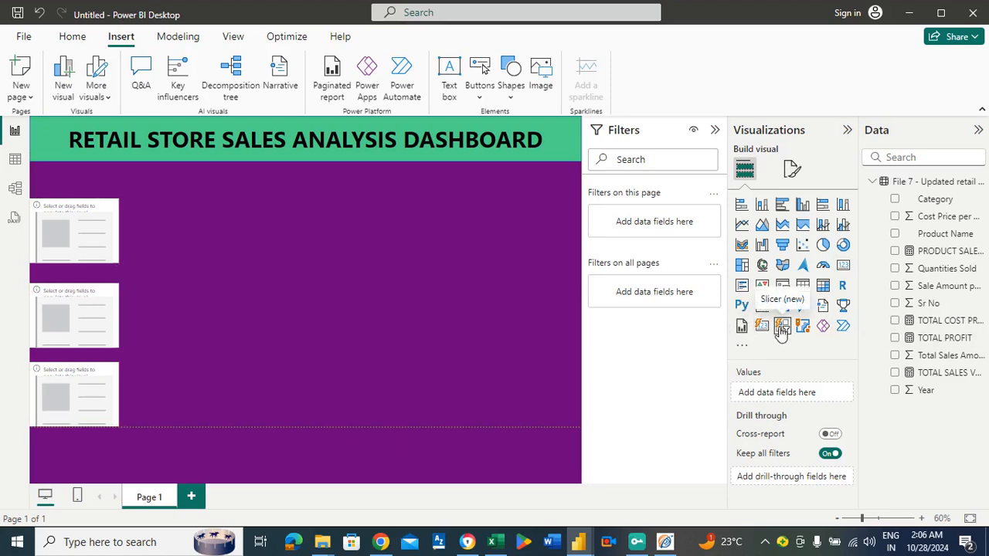
Insert a new-style slicer directly beneath the banner and resize it into a thin strip spanning the full page width.
drag(782, 330, 120, 195)
drag(229, 254, 318, 163)
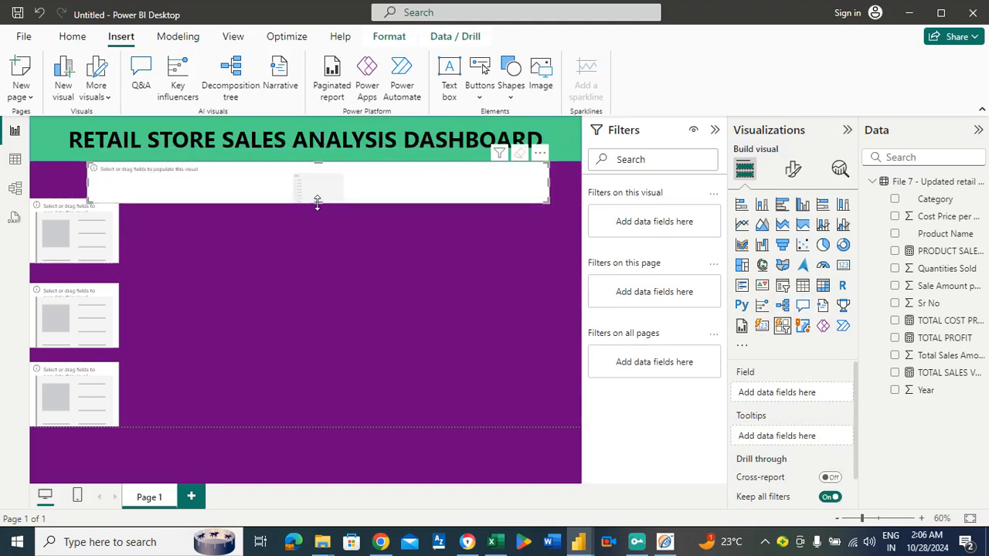
drag(319, 202, 319, 198)
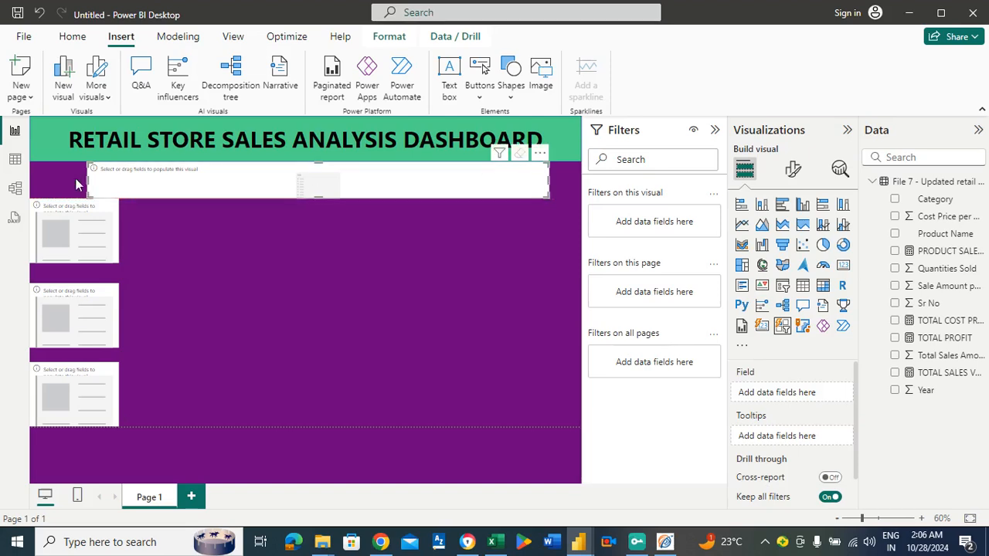
drag(86, 187, 21, 187)
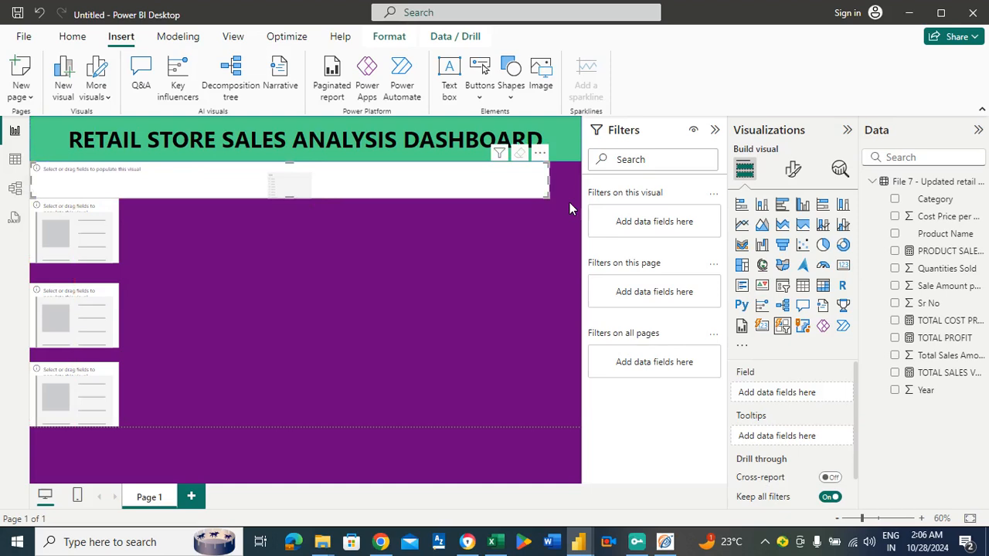
drag(551, 177, 582, 188)
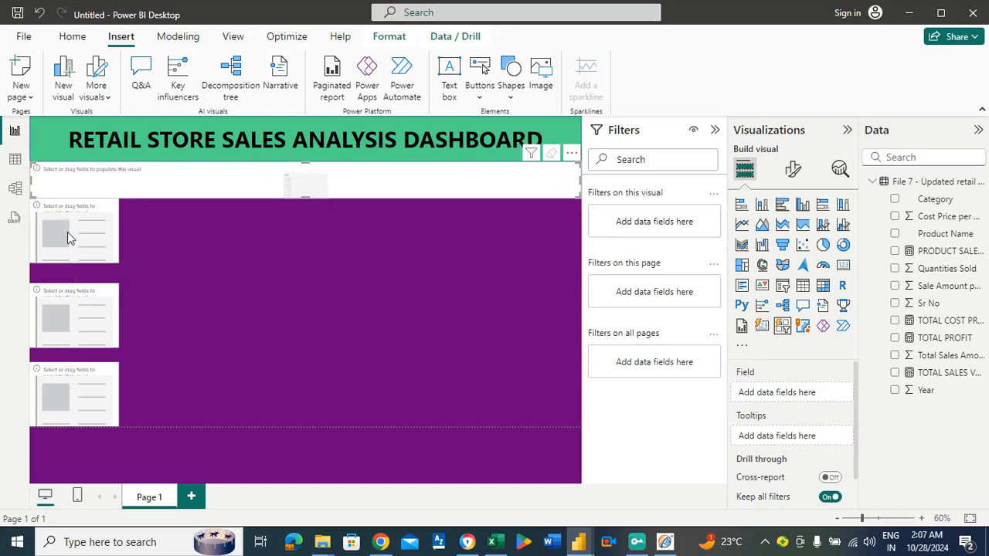
Move the upper and middle cards slightly down the column to leave a gap beneath the slicer.
drag(67, 231, 68, 242)
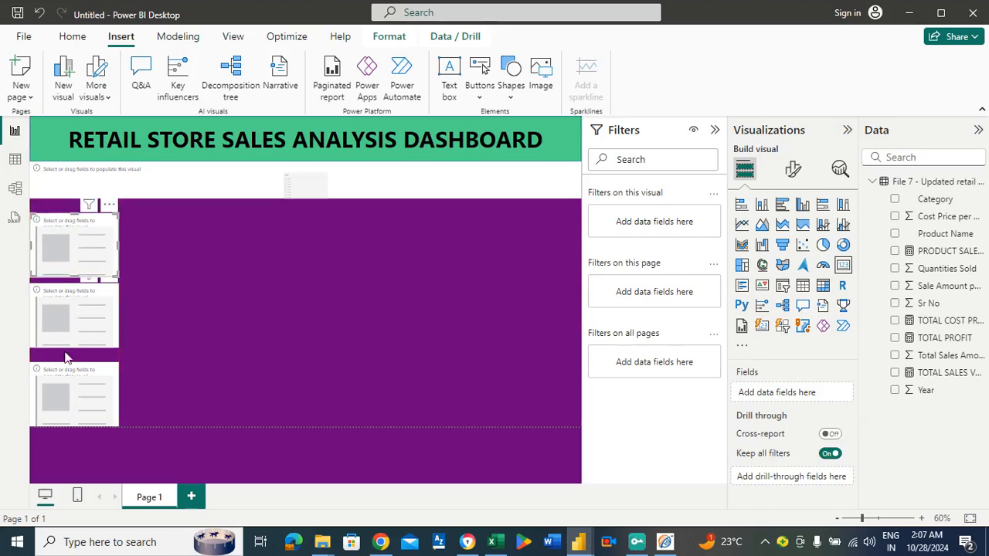
drag(79, 326, 80, 325)
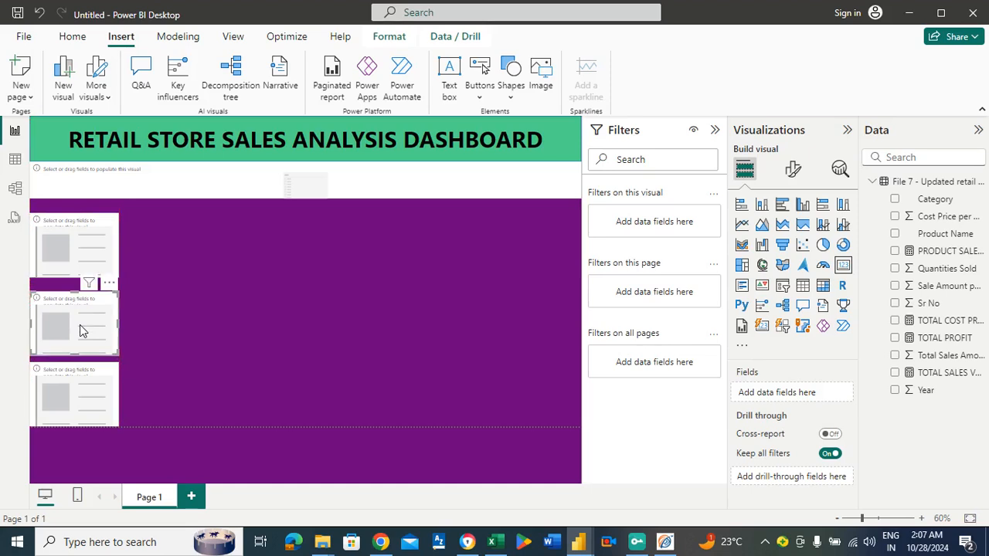
click(91, 245)
click(279, 276)
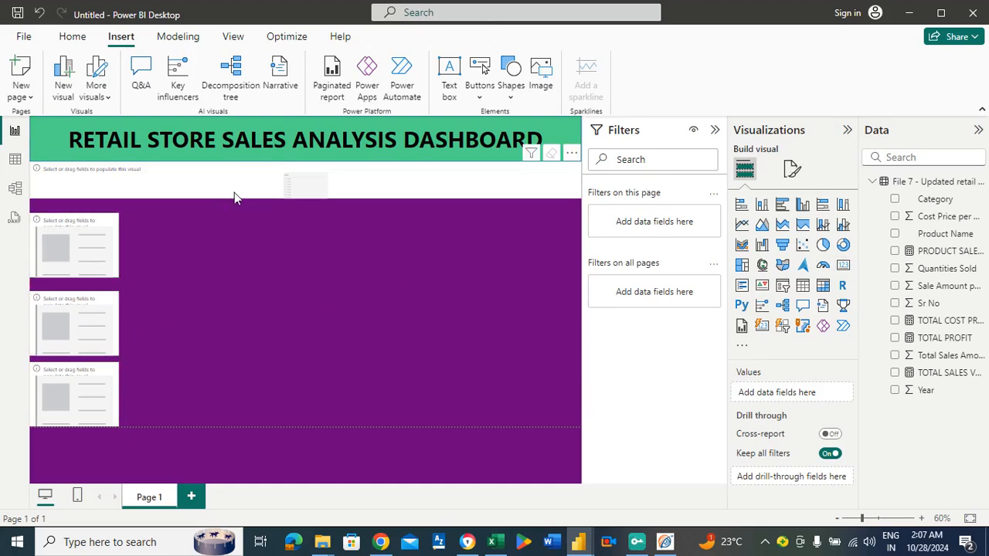
Make the slicer strip slightly taller and assign the Year field to it.
click(298, 193)
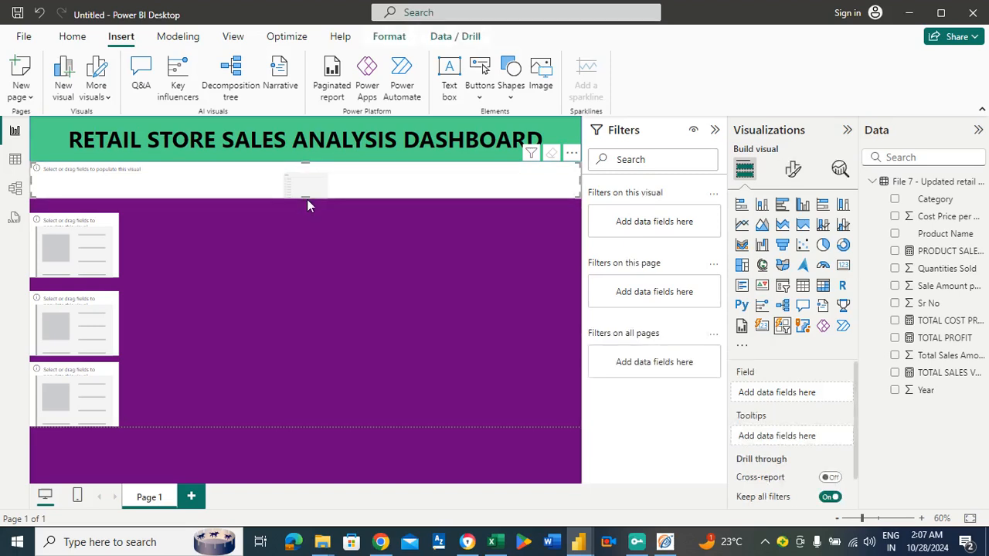
drag(307, 199, 307, 198)
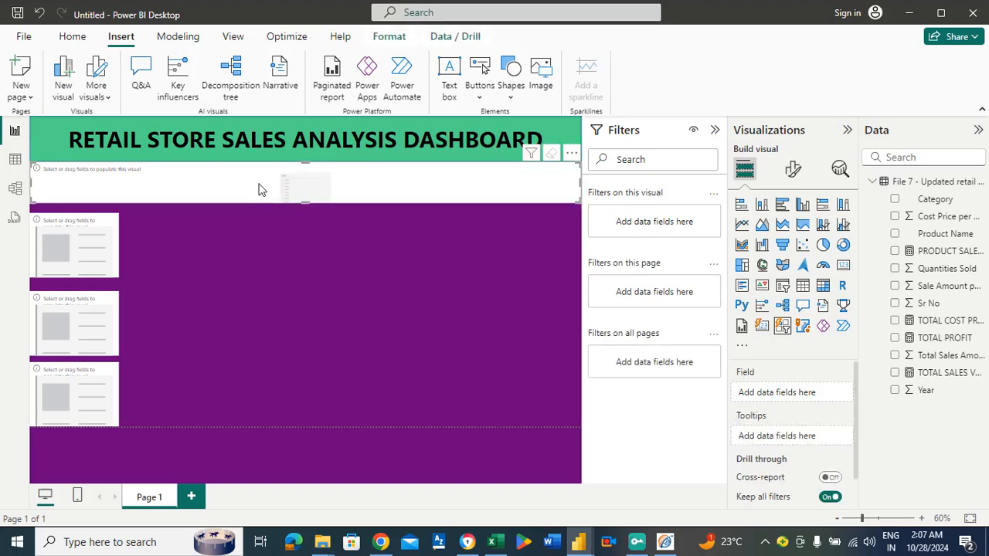
click(316, 242)
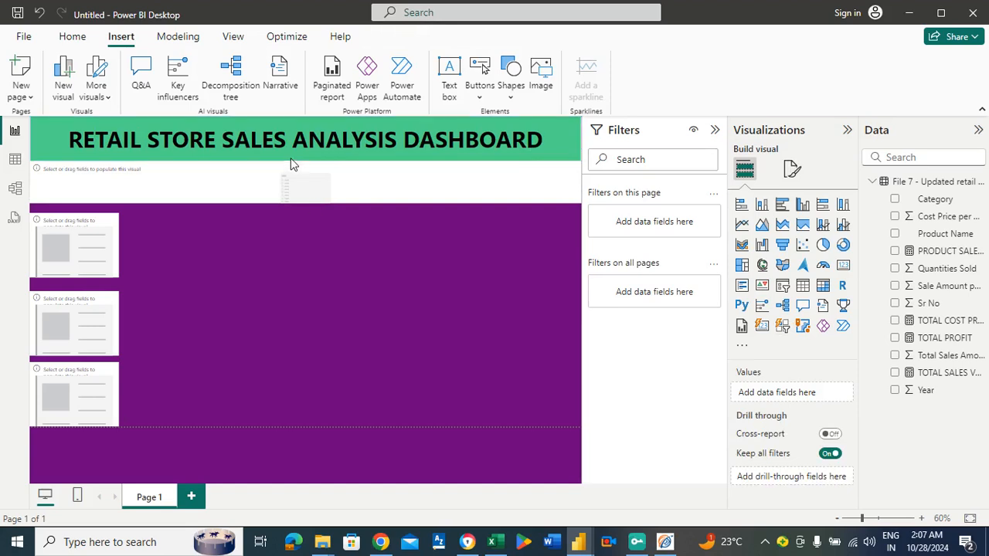
click(292, 181)
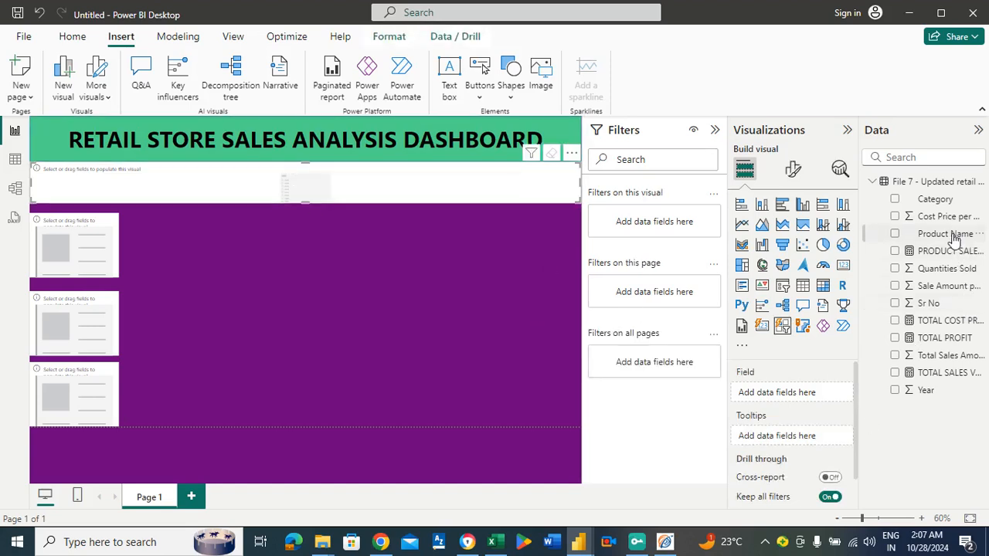
drag(949, 233, 969, 244)
drag(927, 391, 827, 393)
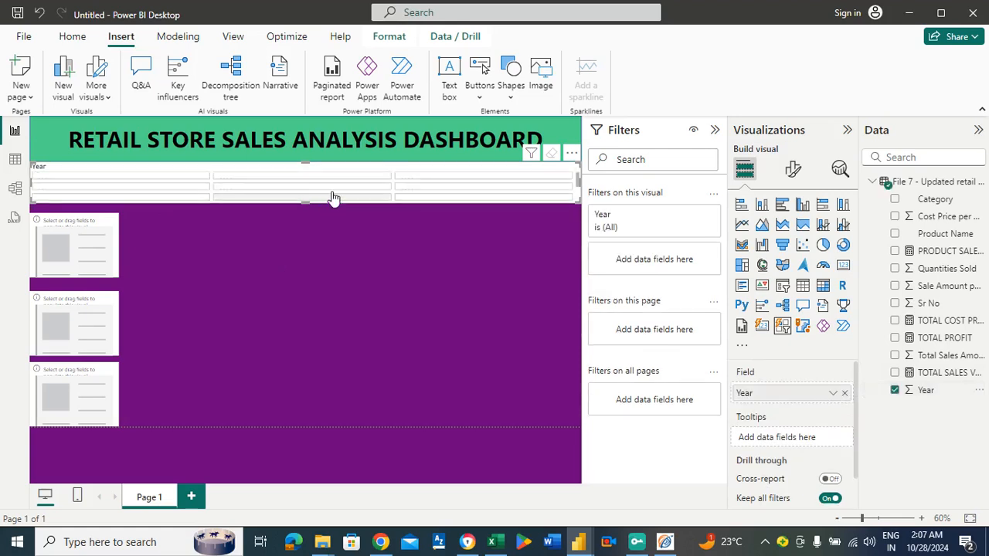
click(572, 156)
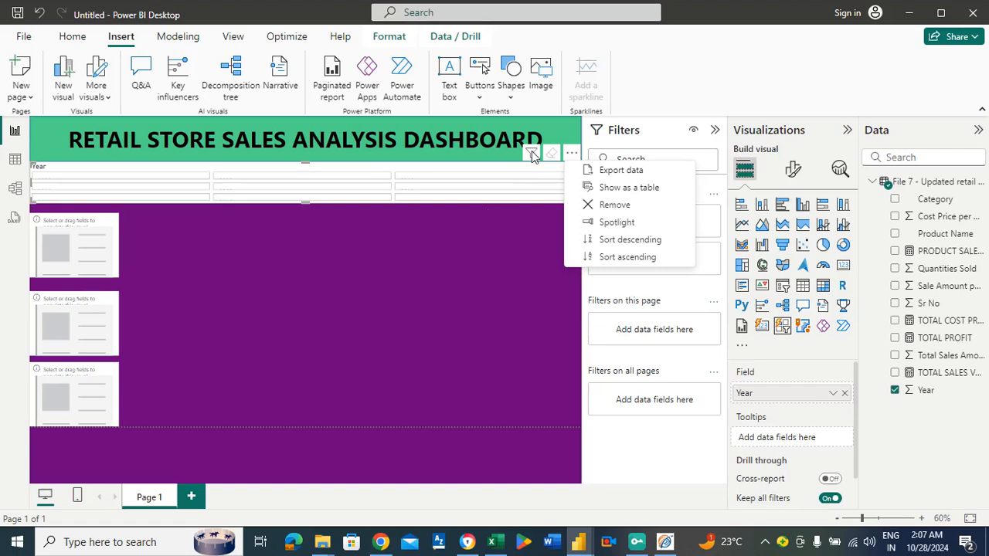
click(485, 250)
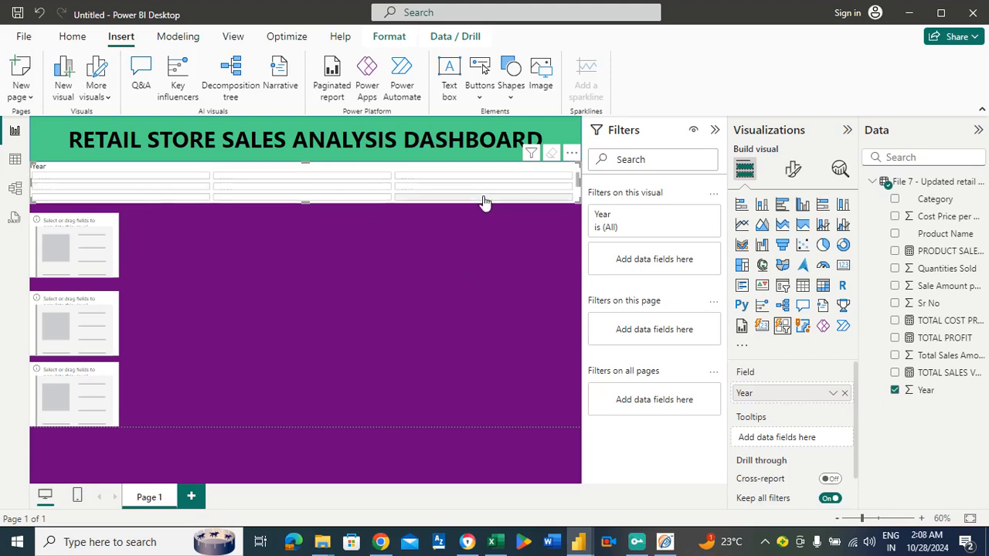
click(572, 155)
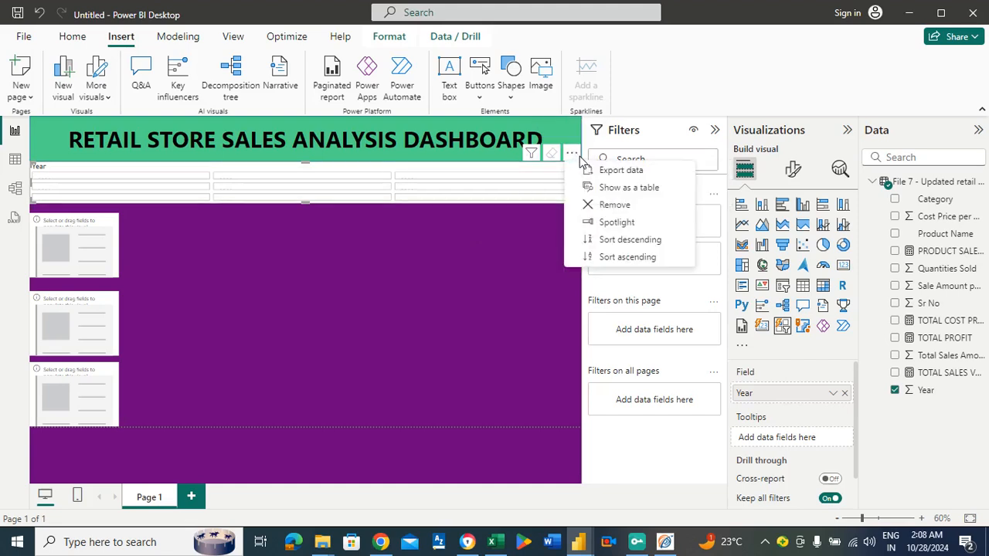
click(394, 248)
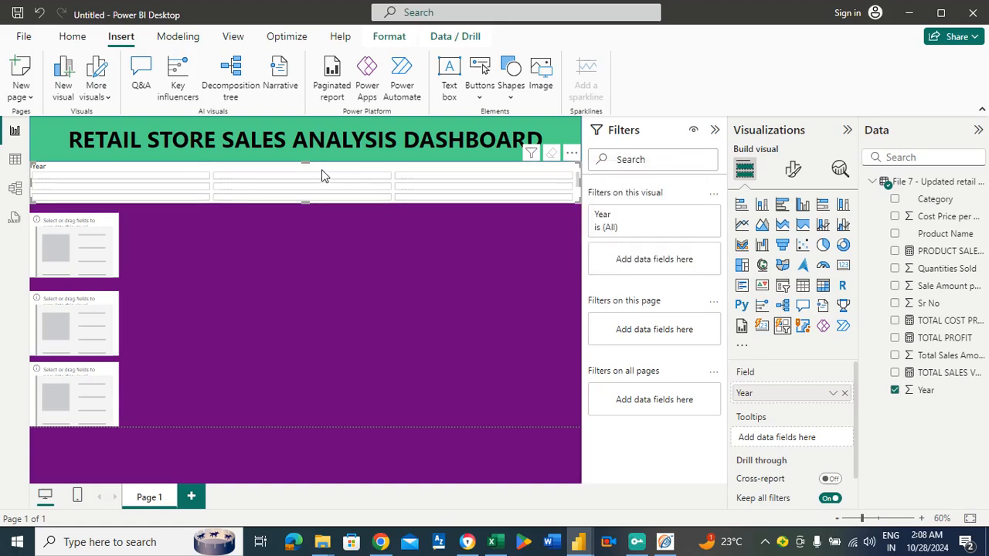
Narrow the Year slicer and extend its height to fit three rows of year tiles, moving the top card into the empty space below it.
drag(31, 184, 171, 199)
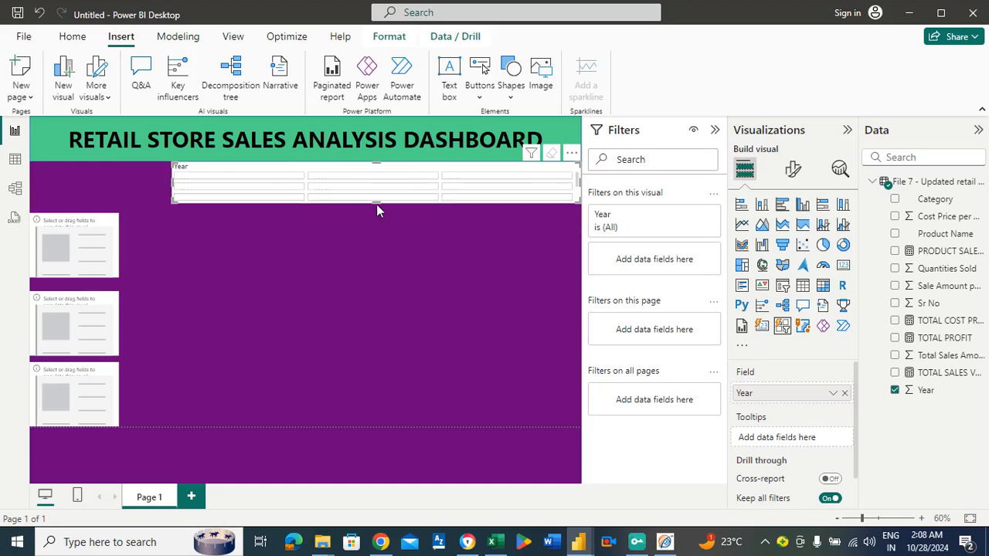
drag(376, 203, 372, 314)
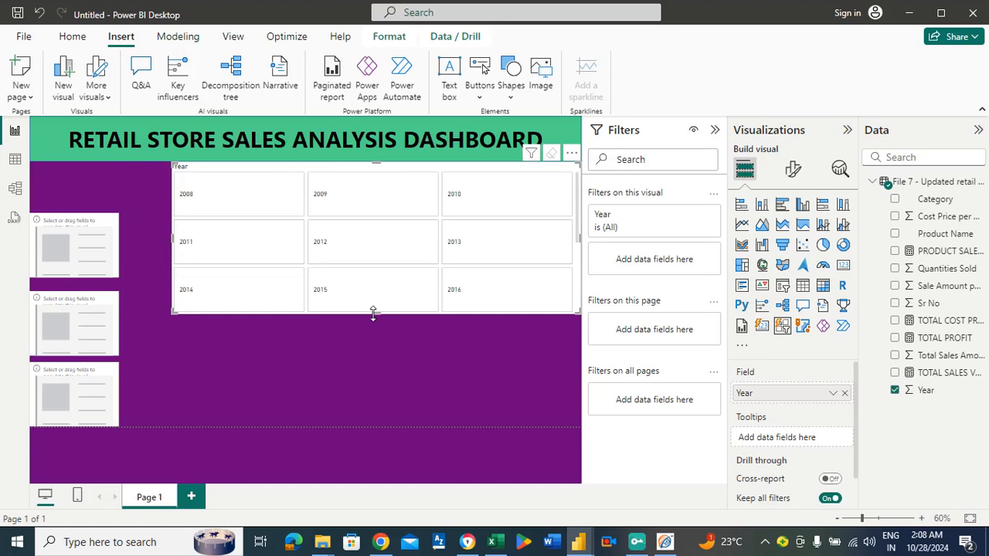
drag(94, 248, 236, 366)
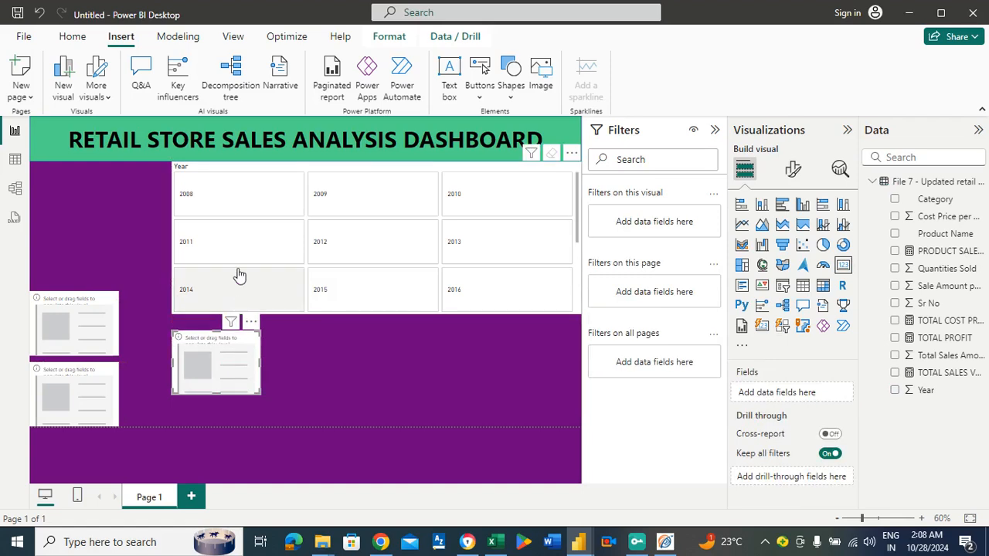
Reposition and resize the Year slicer to span the full page width directly beneath the banner, with three compact rows of tiles.
drag(391, 311, 376, 280)
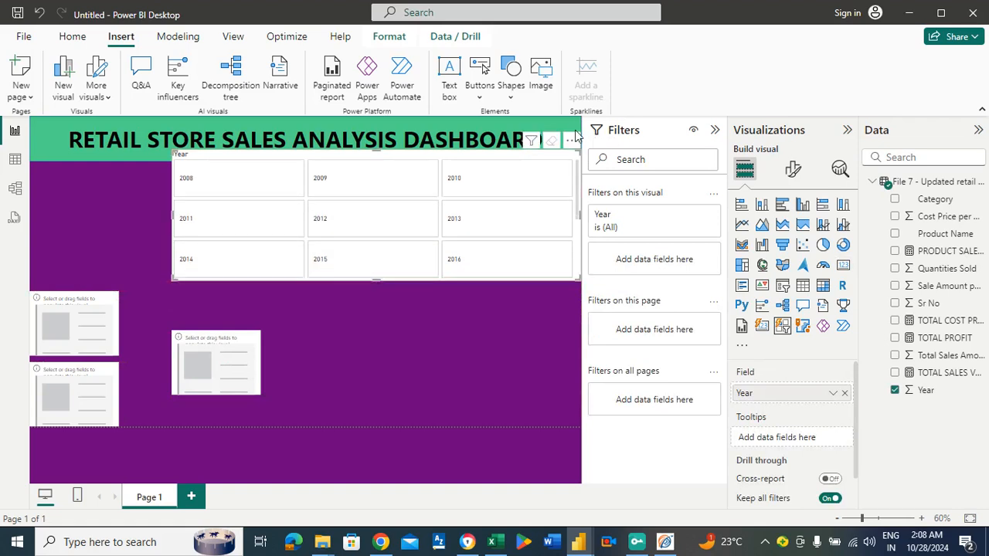
drag(528, 160, 379, 169)
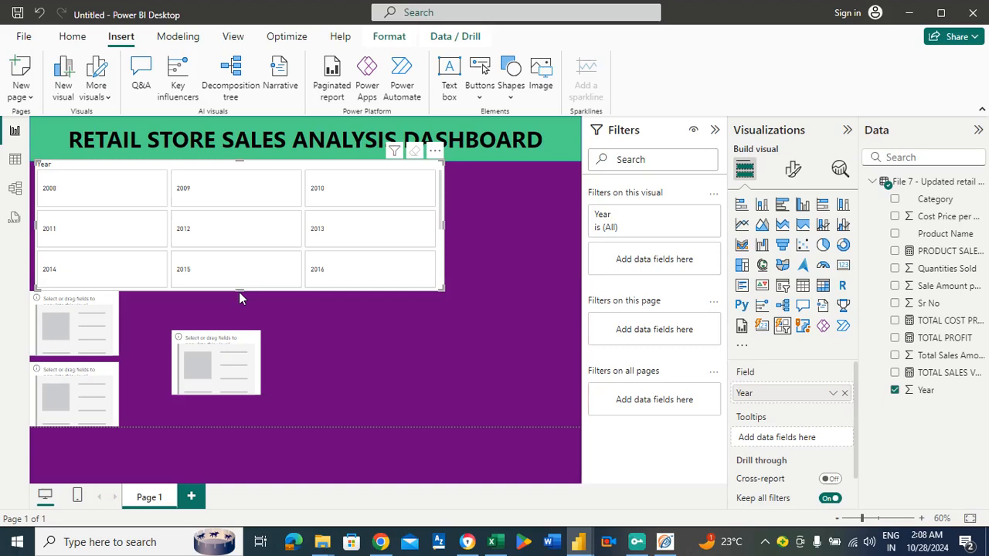
drag(241, 289, 221, 252)
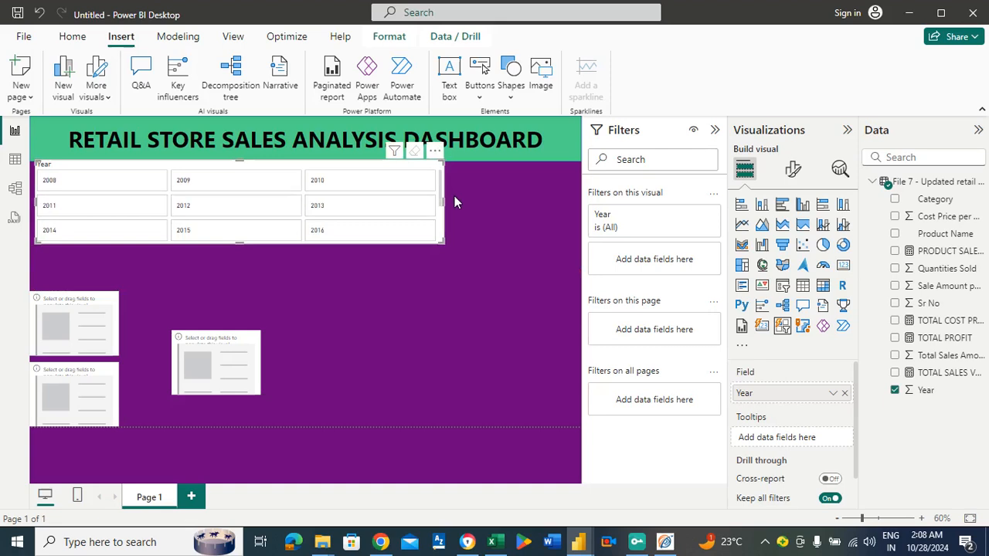
drag(445, 200, 582, 213)
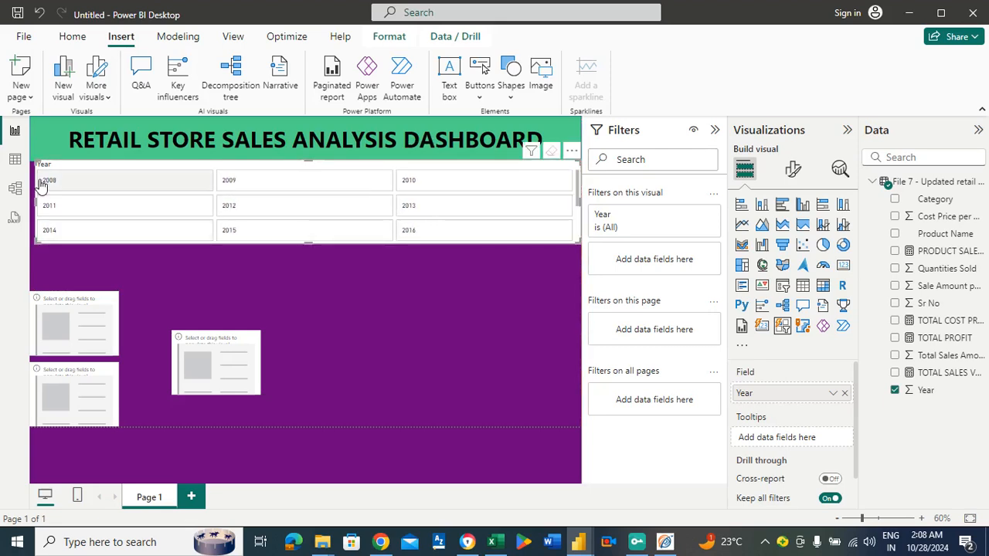
mouse_move(36, 203)
mouse_down()
mouse_move(20, 209)
mouse_move(30, 209)
mouse_up()
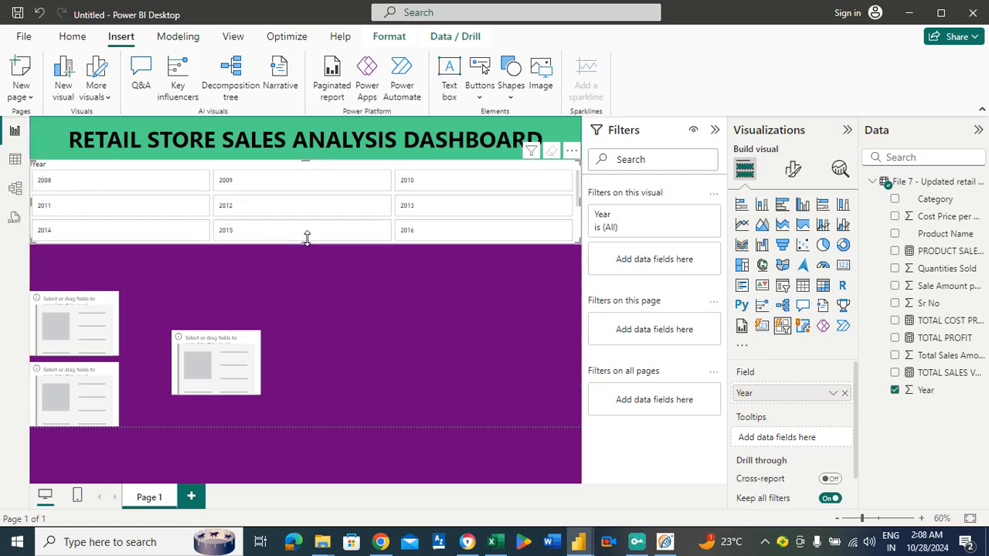
drag(307, 238, 306, 234)
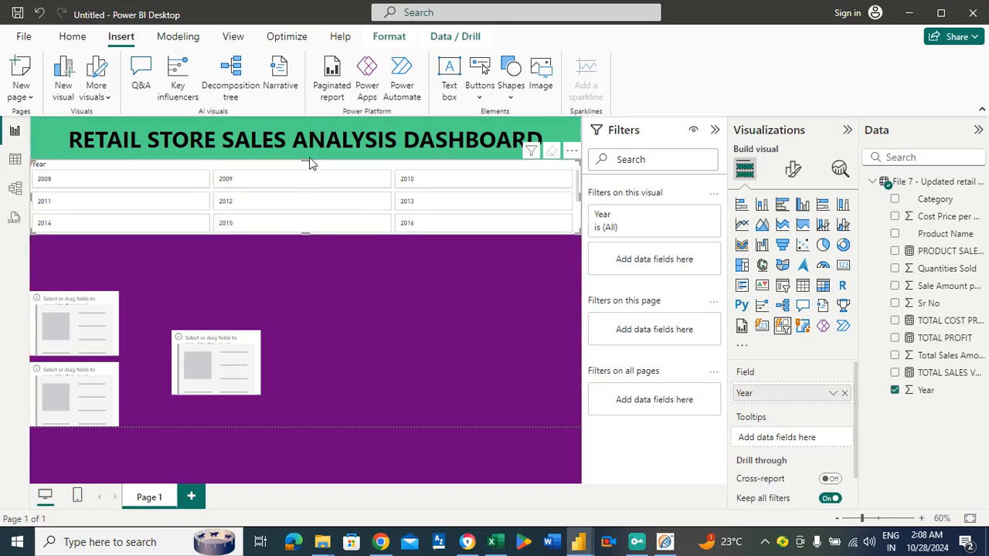
drag(306, 159, 305, 161)
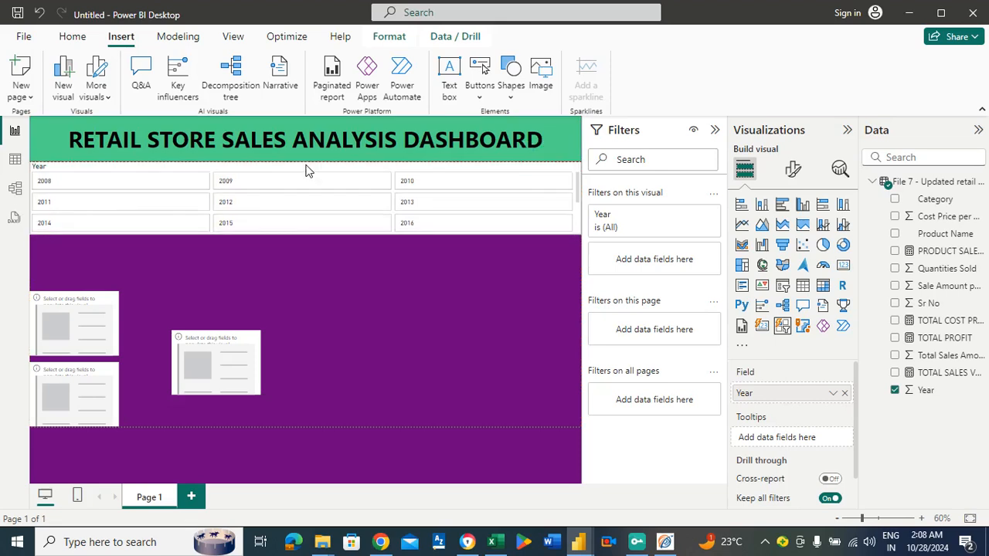
Return the displaced card to the head of the card column at a reduced height, and move the lowest card up against the middle one.
drag(213, 340, 71, 256)
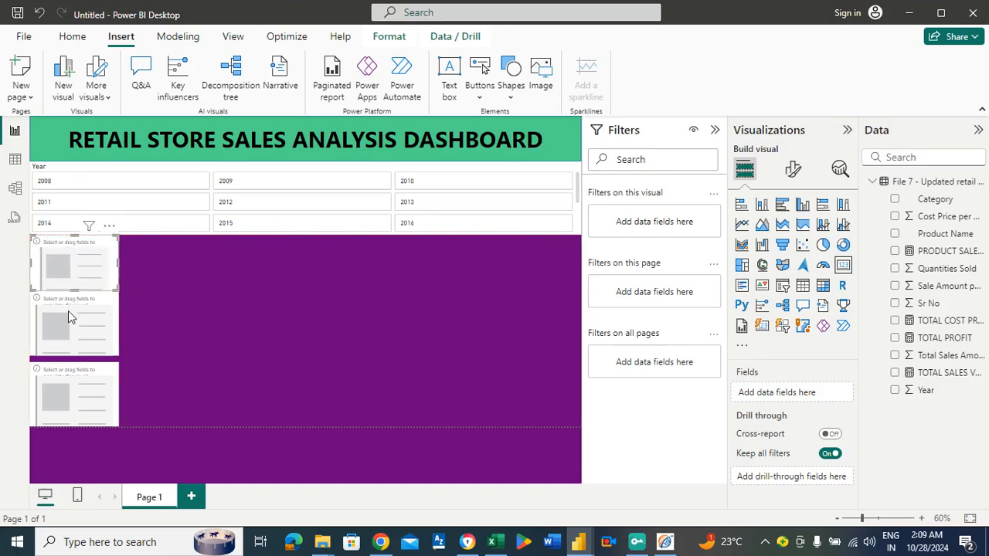
click(70, 313)
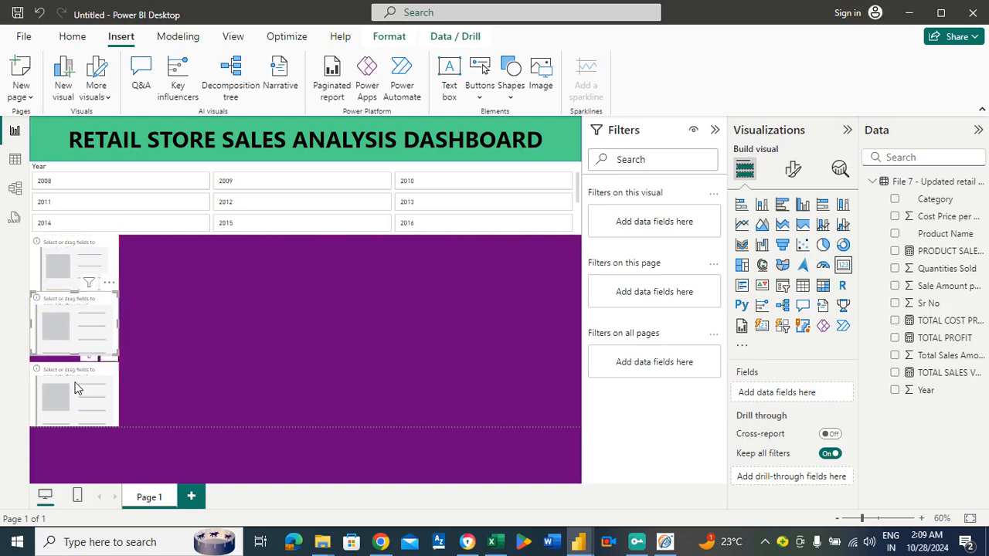
drag(76, 374, 76, 369)
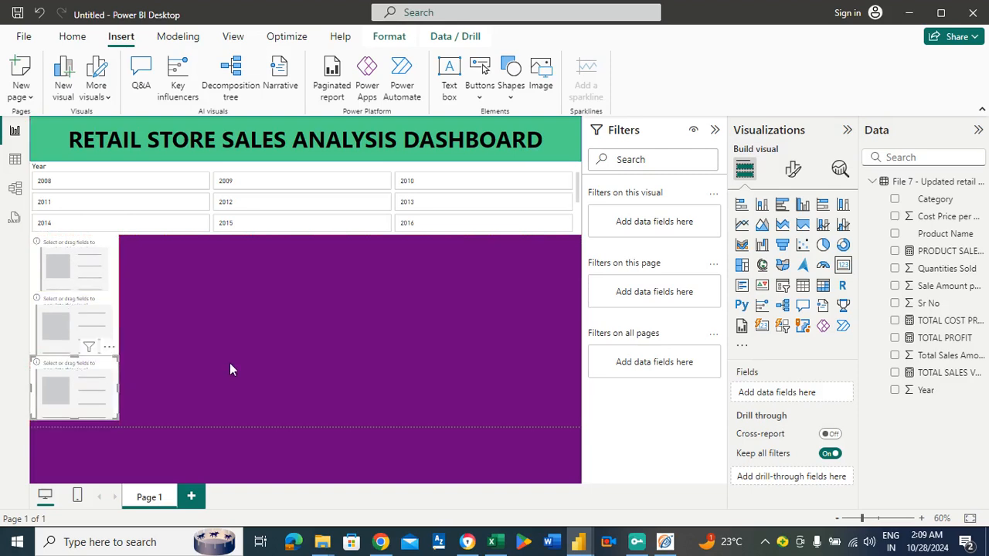
click(230, 370)
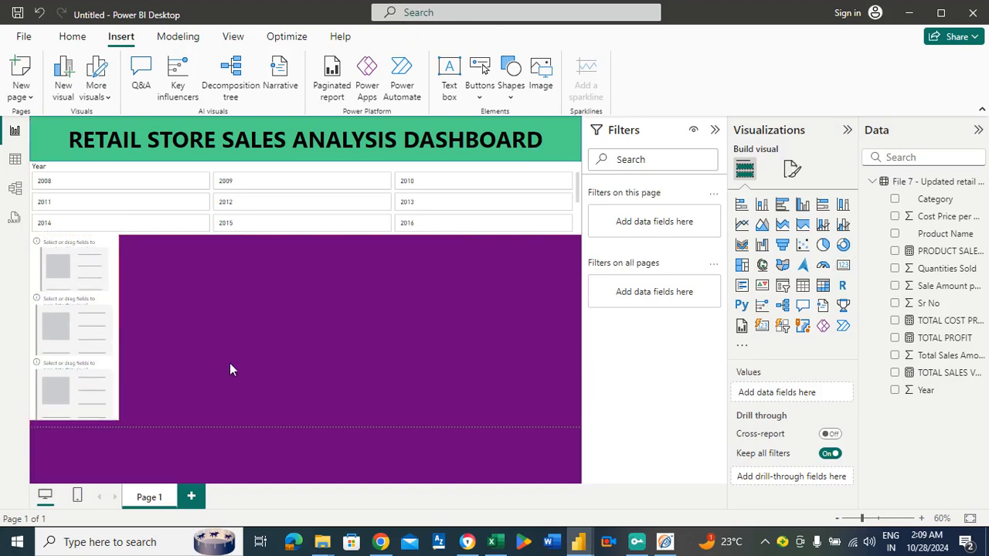
Assign the TOTAL SALES VALUE measure to the top card and set its callout value display units to Millions.
click(99, 263)
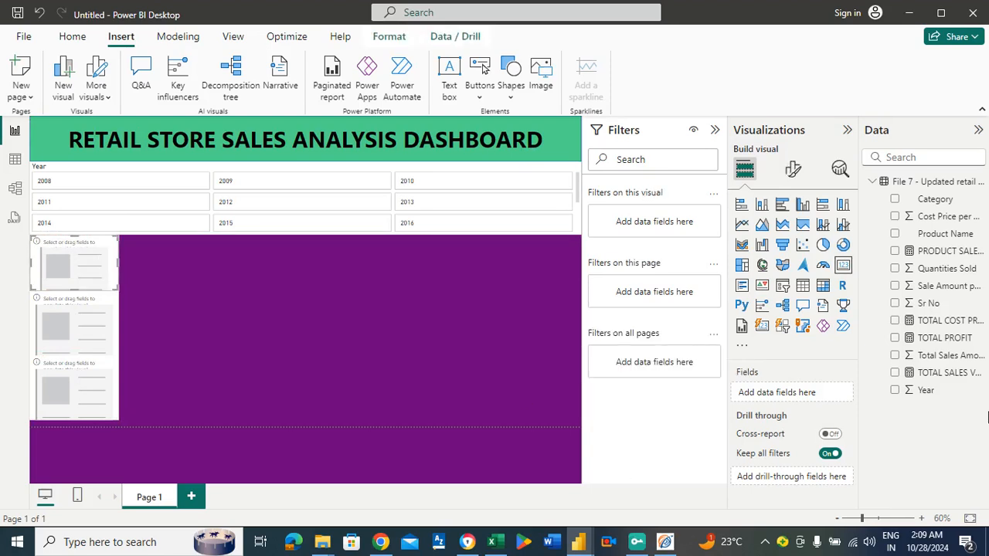
drag(938, 377, 810, 398)
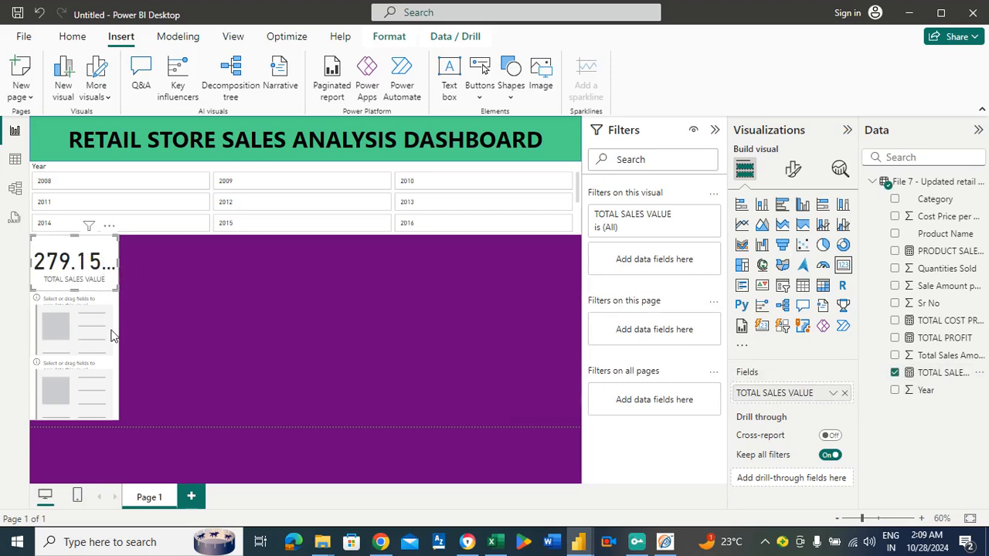
click(793, 170)
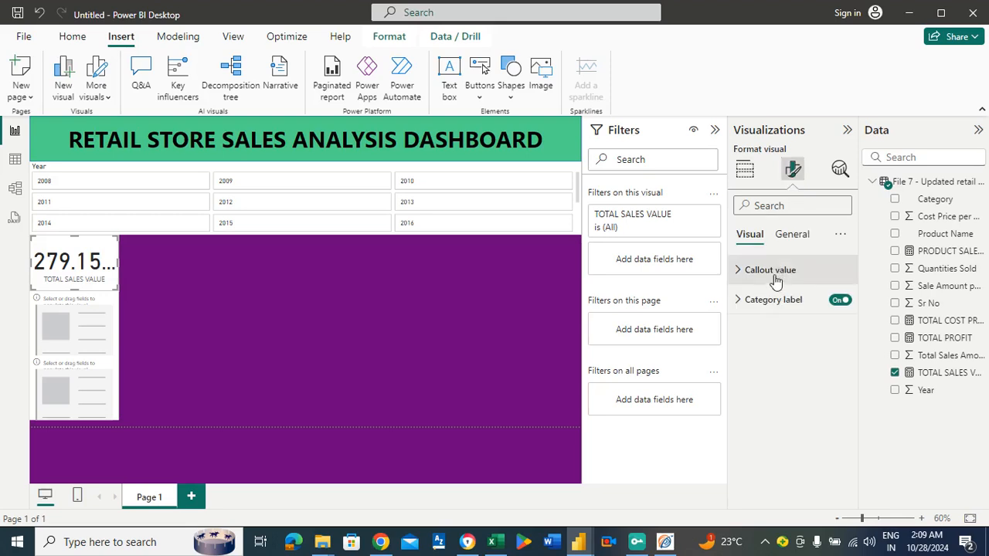
click(775, 277)
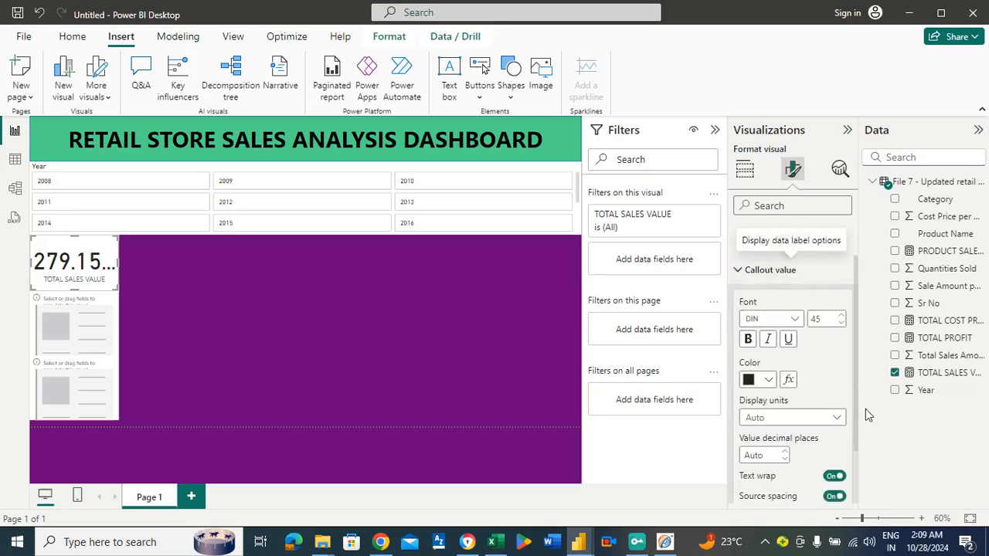
click(839, 420)
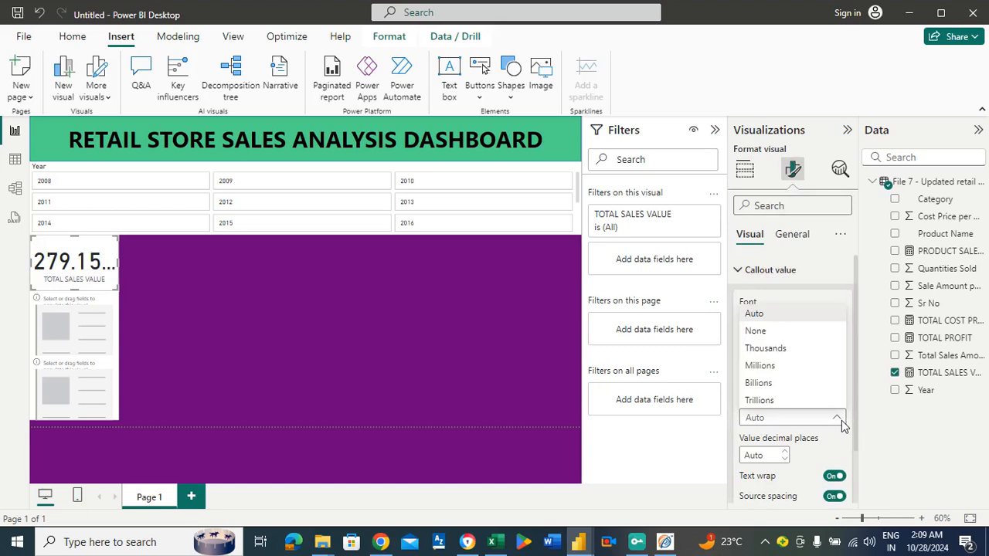
click(767, 370)
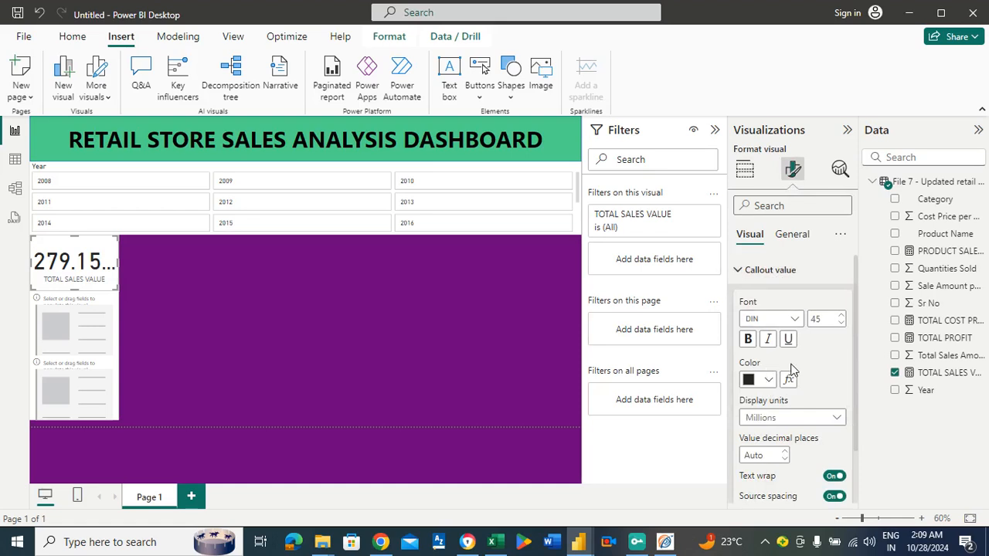
click(292, 349)
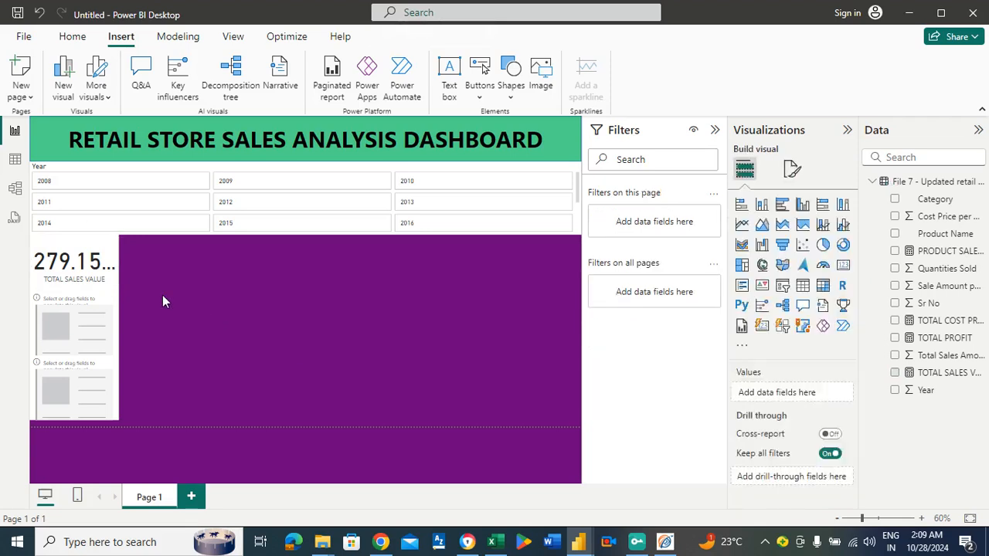
Set the TOTAL SALES VALUE card's callout value to 0 decimal places.
click(99, 268)
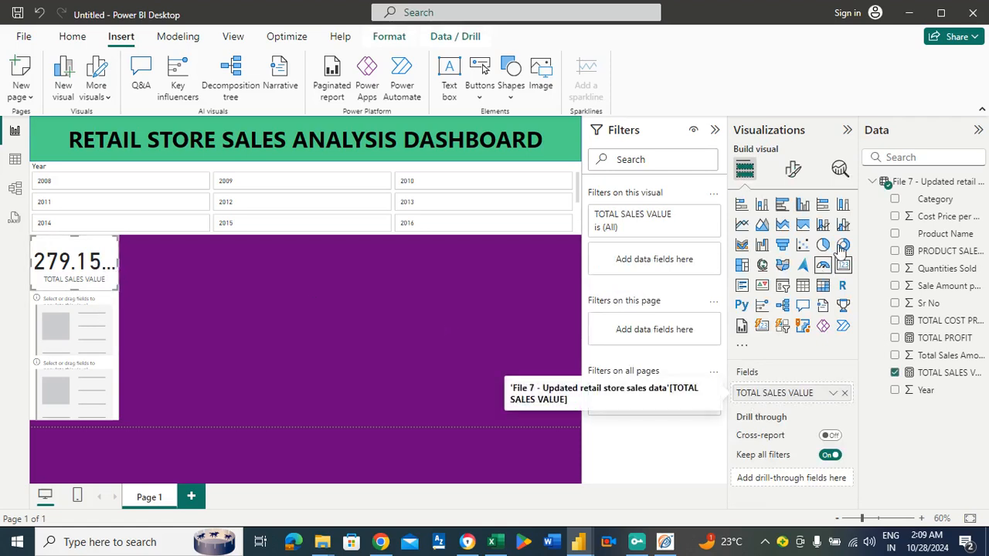
click(794, 172)
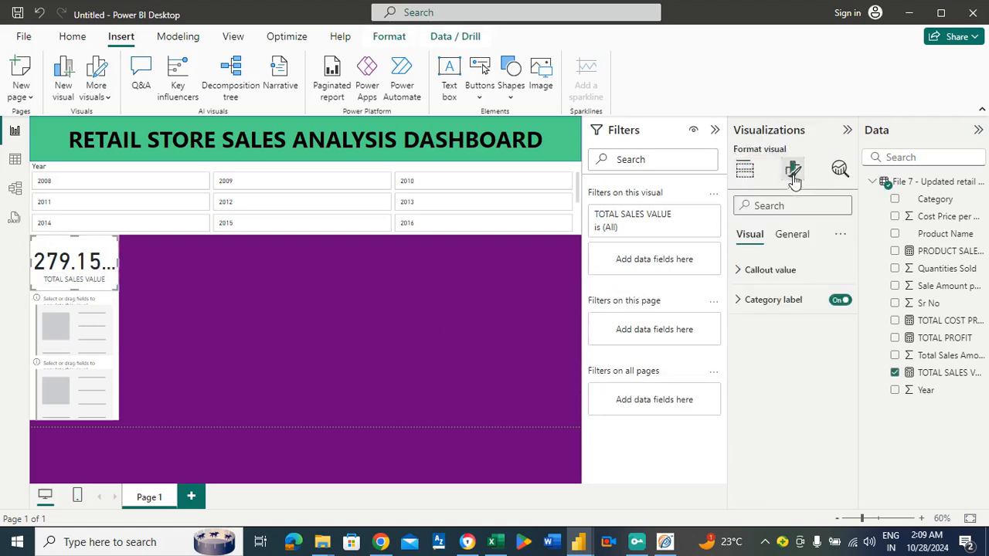
click(777, 270)
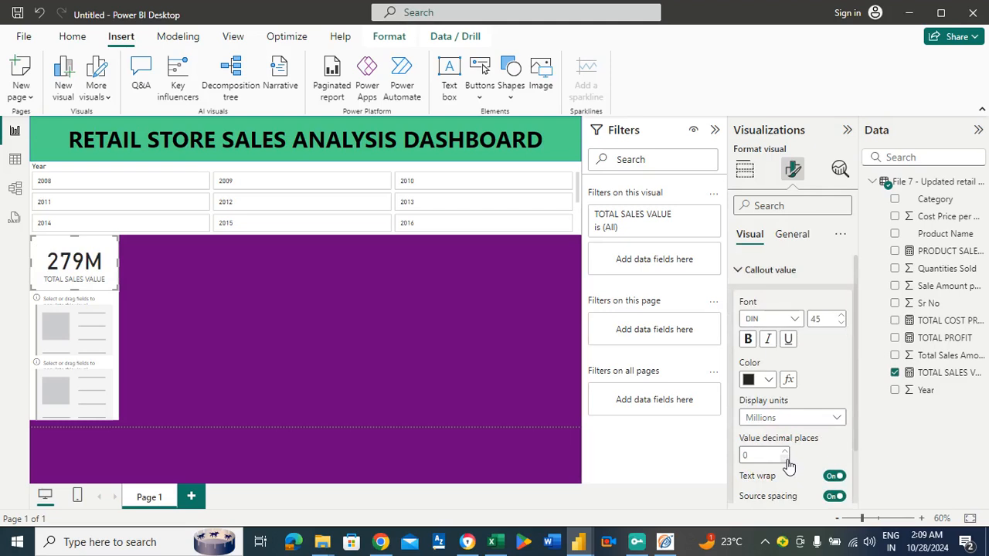
click(237, 357)
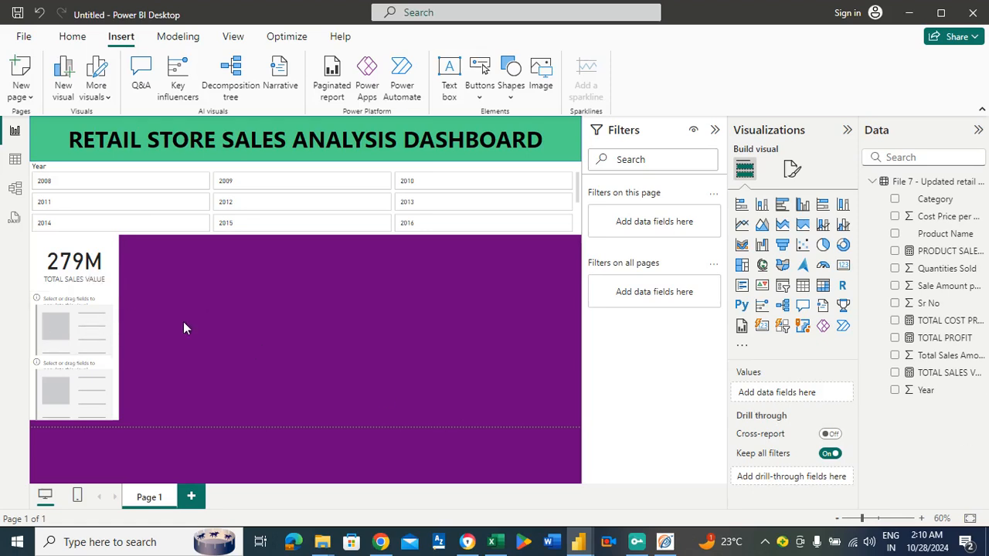
Assign the TOTAL COST PRICE measure to the middle card and format its callout value in Millions with 0 decimal places.
click(57, 324)
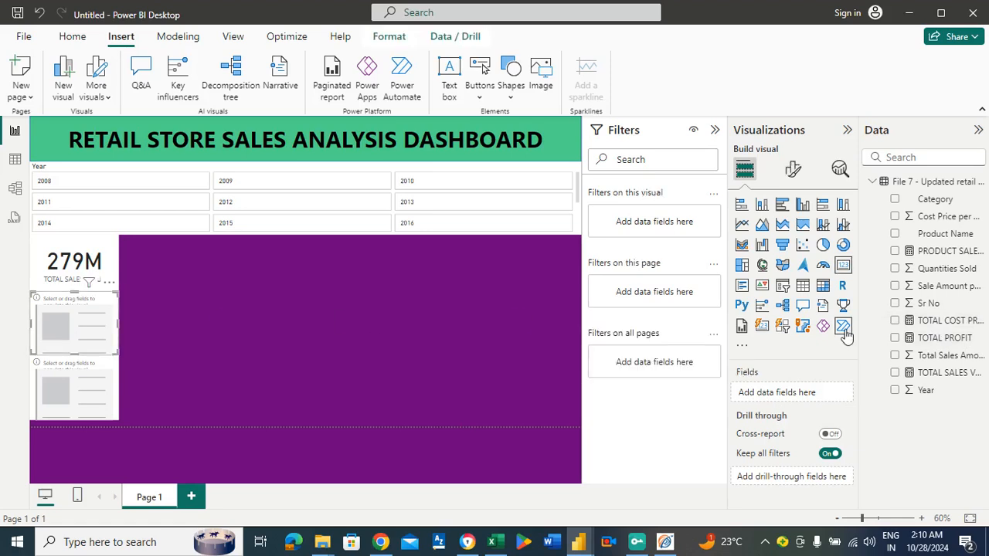
drag(944, 320, 814, 393)
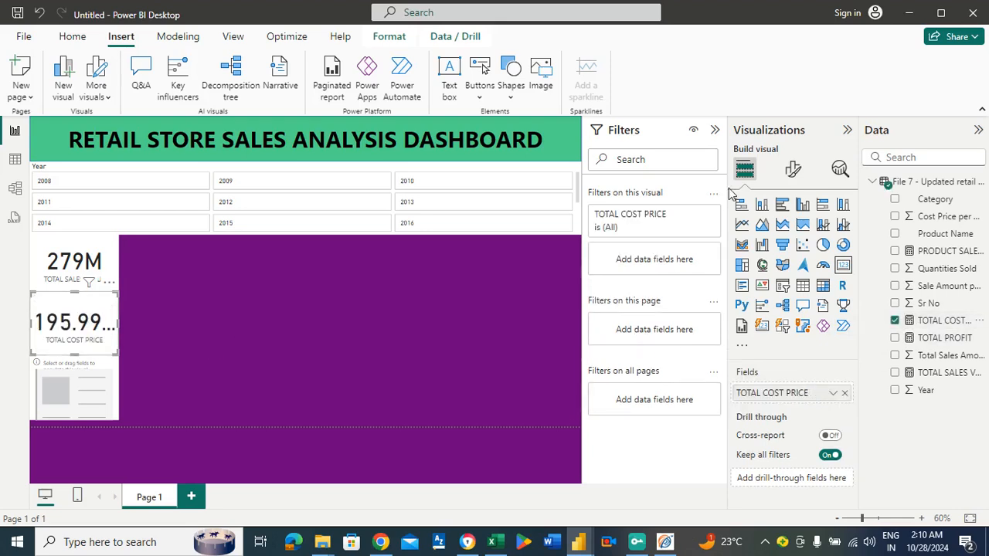
click(793, 169)
click(789, 272)
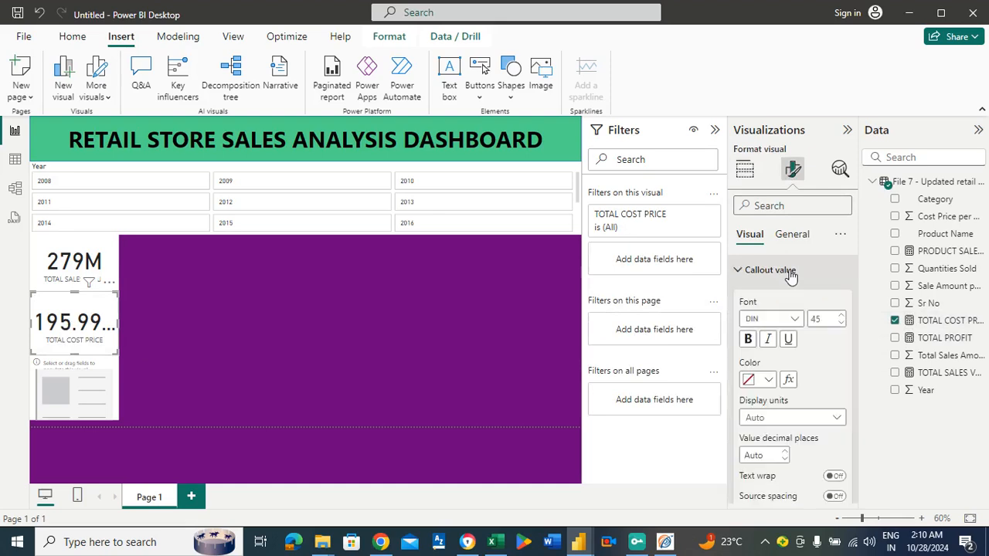
click(837, 418)
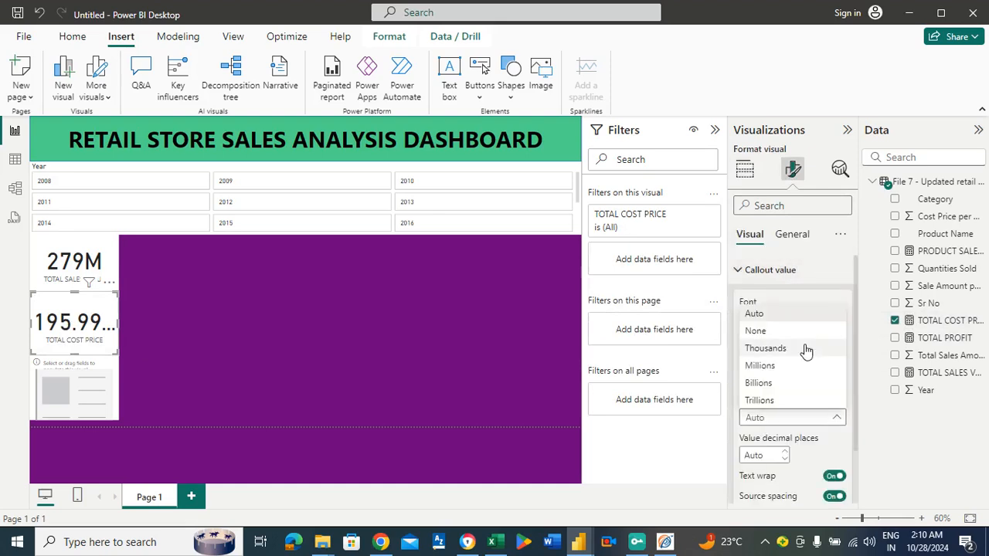
click(773, 367)
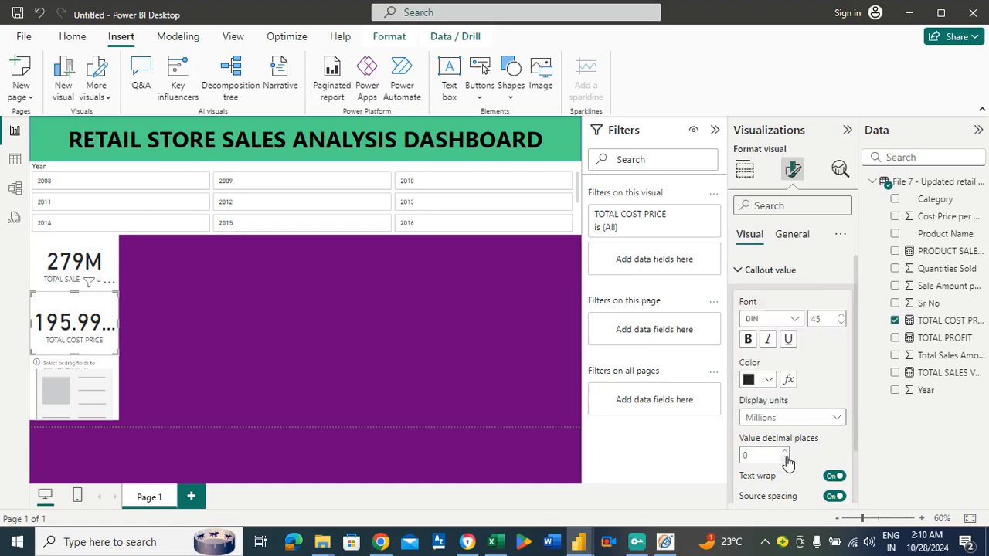
click(340, 382)
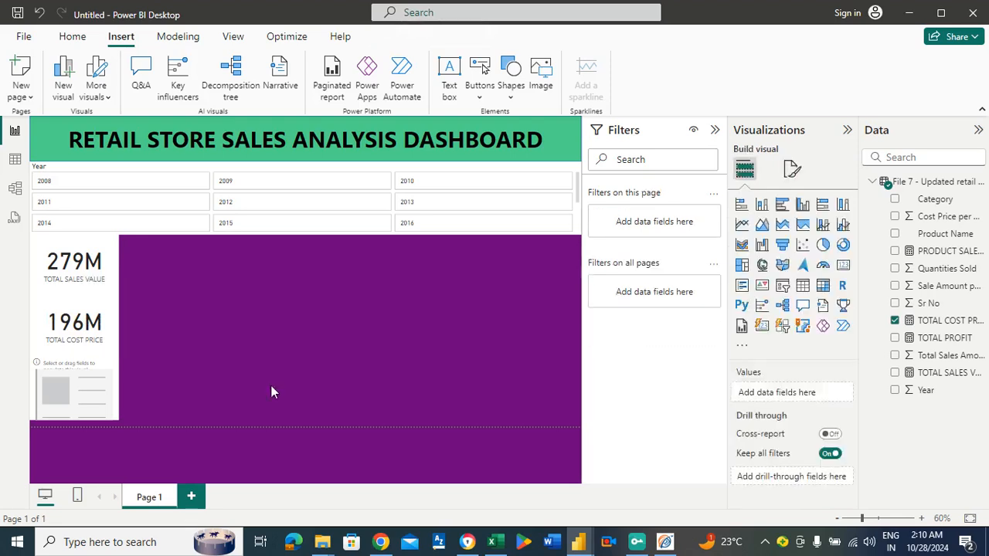
Assign the TOTAL PROFIT measure to the lowest card and format its callout value in Millions with 0 decimal places.
click(104, 390)
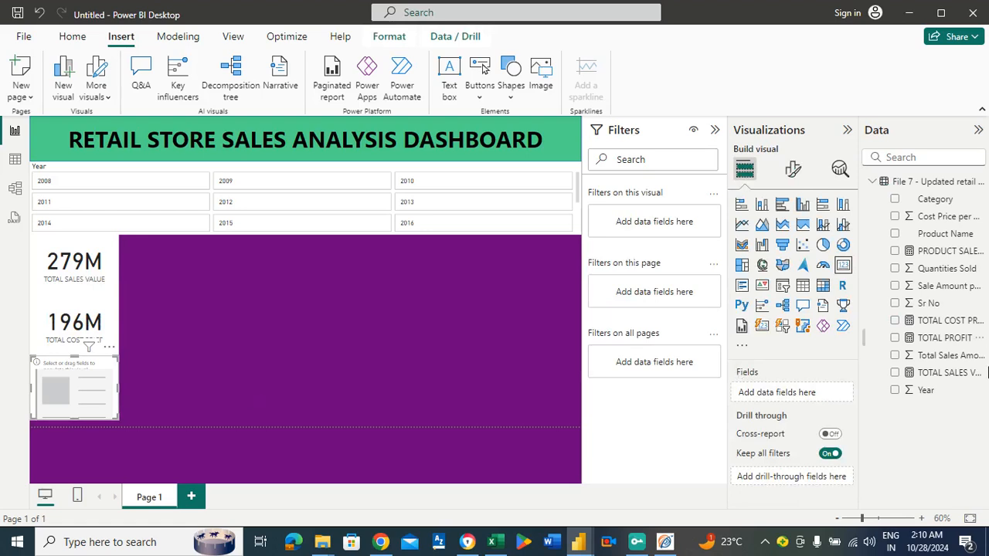
drag(946, 342, 824, 398)
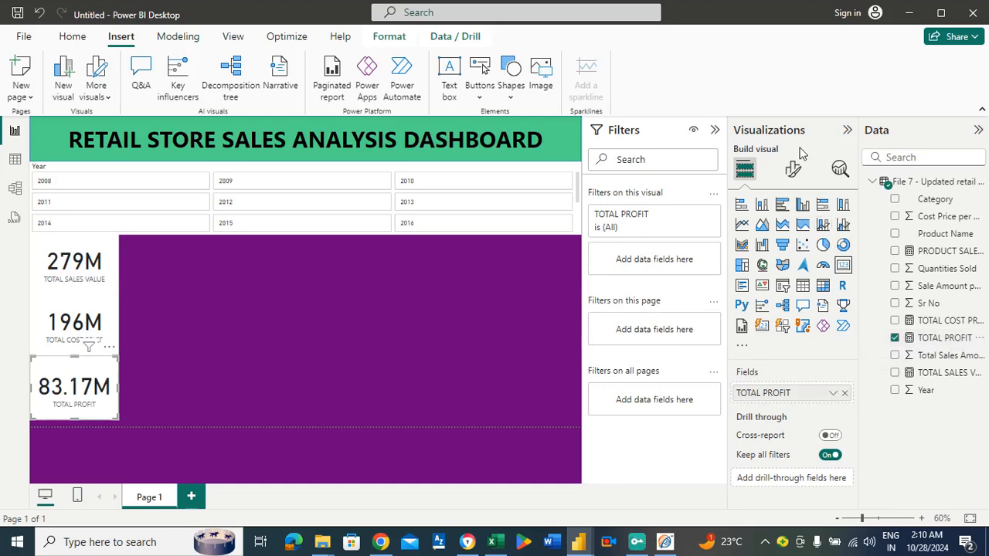
click(790, 176)
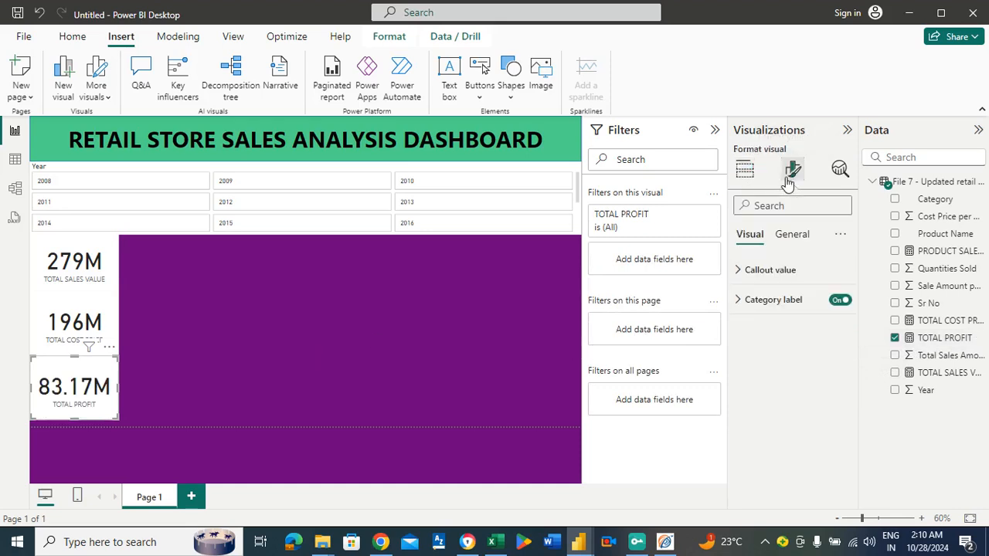
click(782, 270)
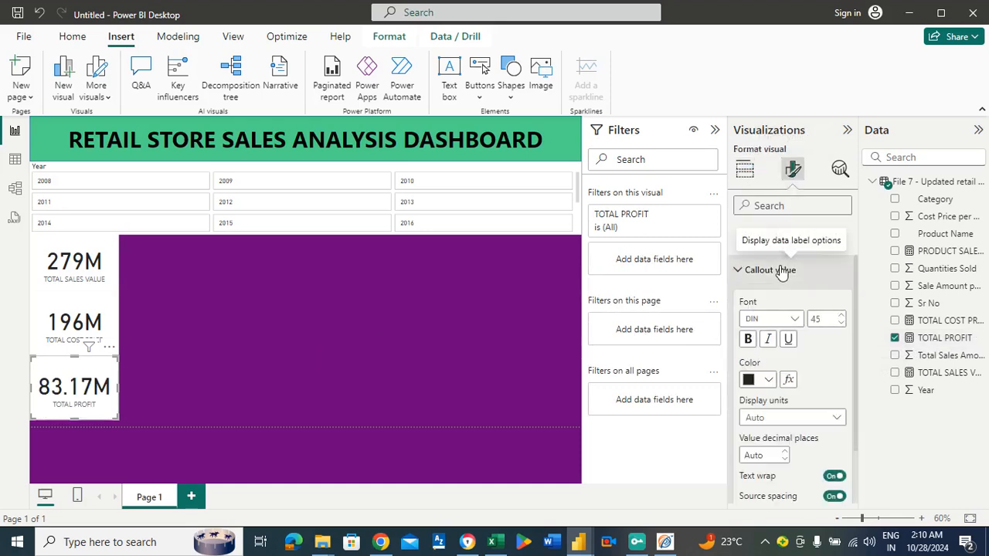
click(841, 417)
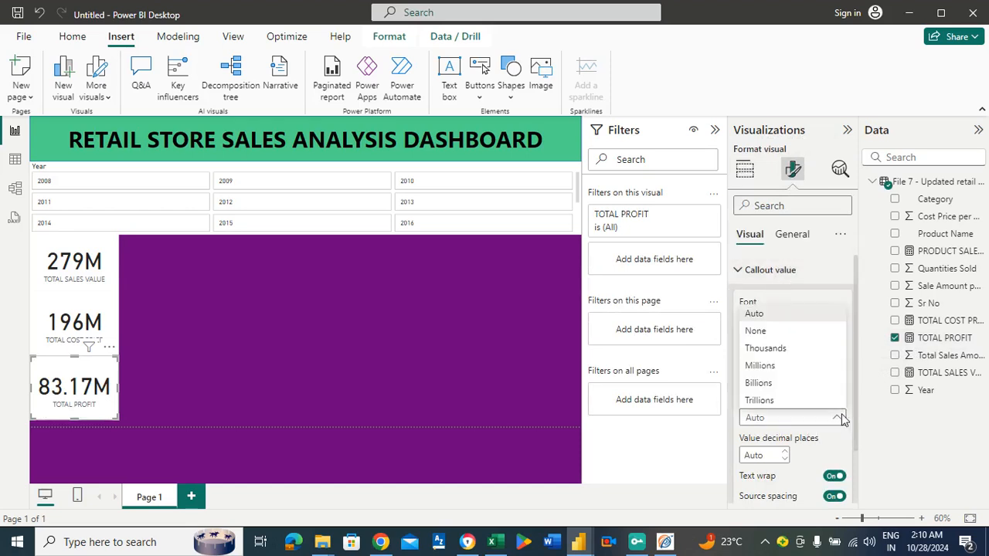
click(767, 367)
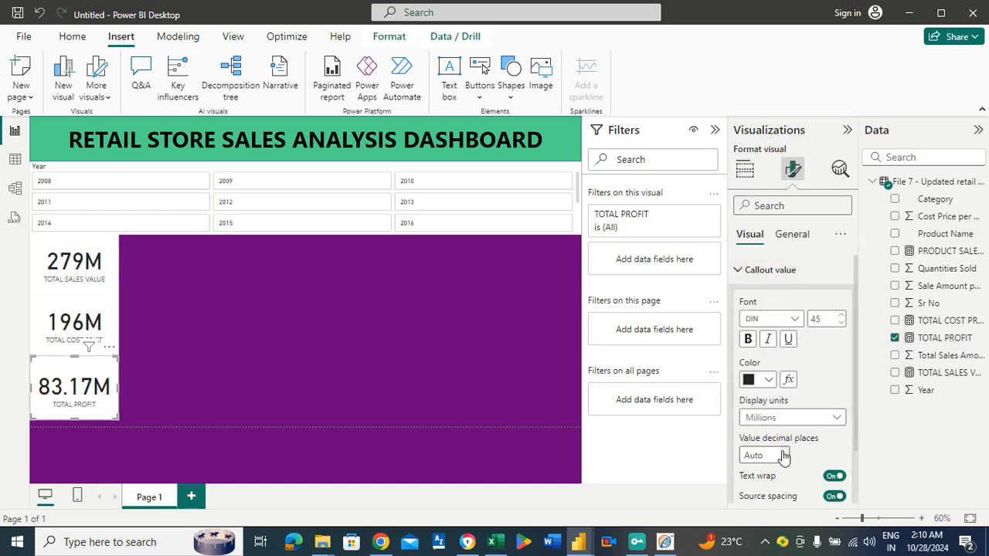
click(784, 458)
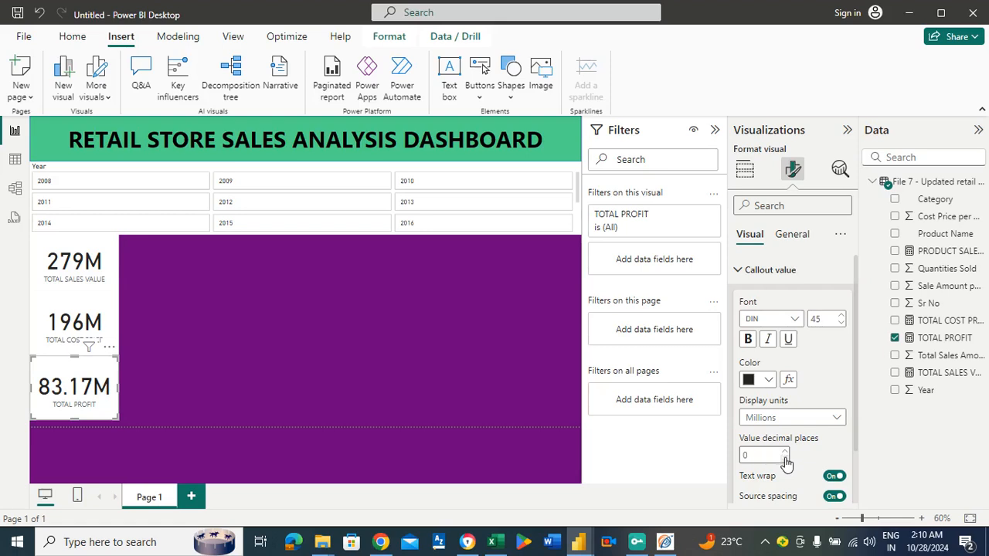
click(337, 364)
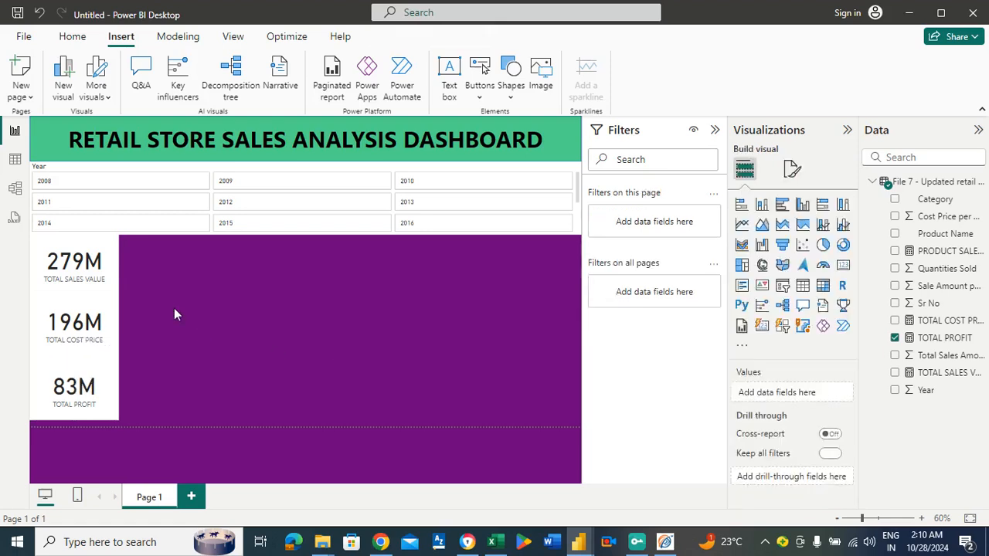
Set the TOTAL SALES VALUE card's background to the recently used green that matches the title banner.
click(75, 283)
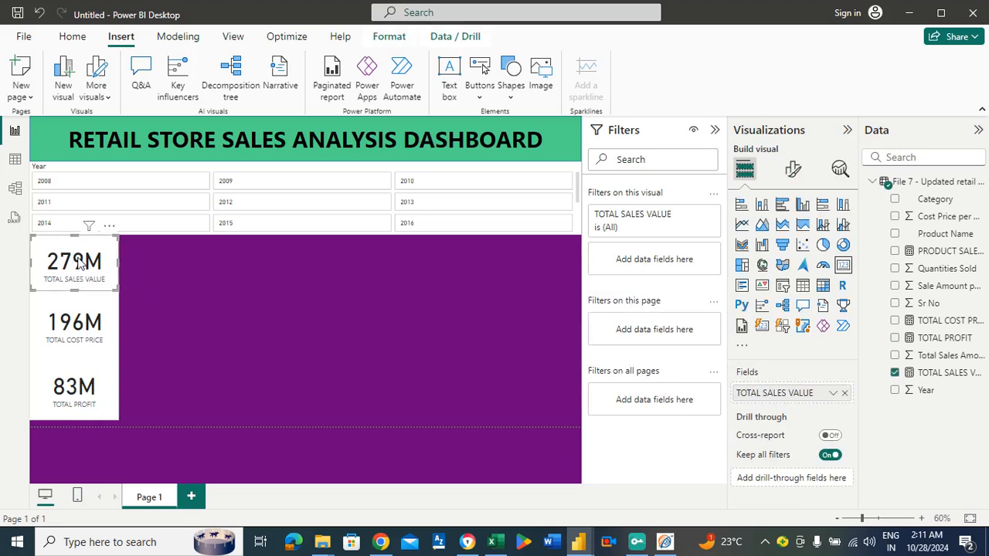
click(794, 170)
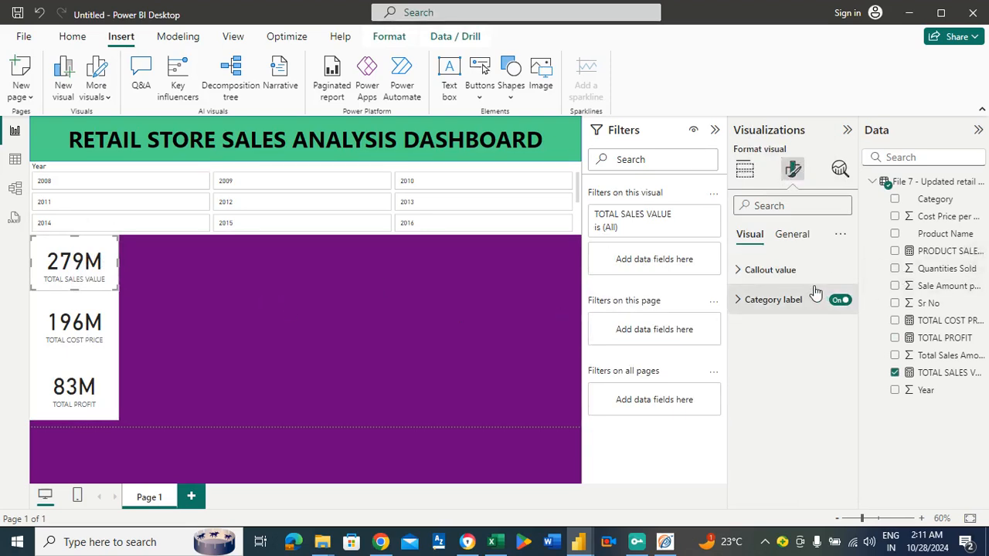
click(804, 240)
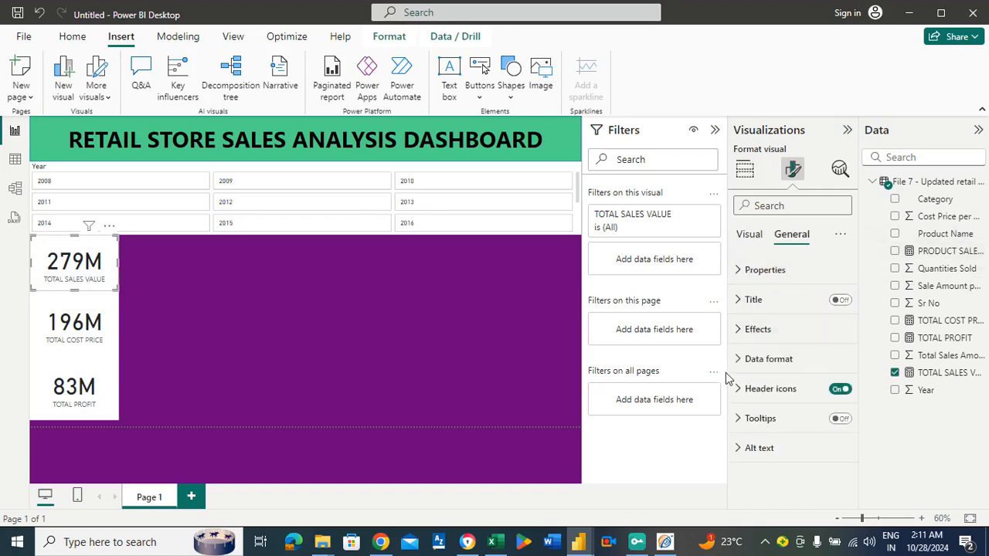
click(763, 331)
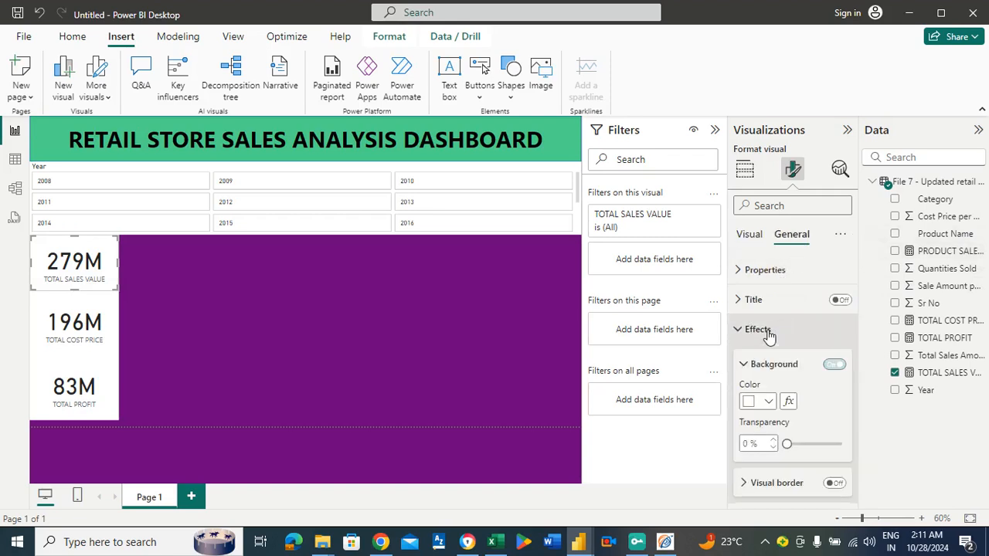
click(769, 404)
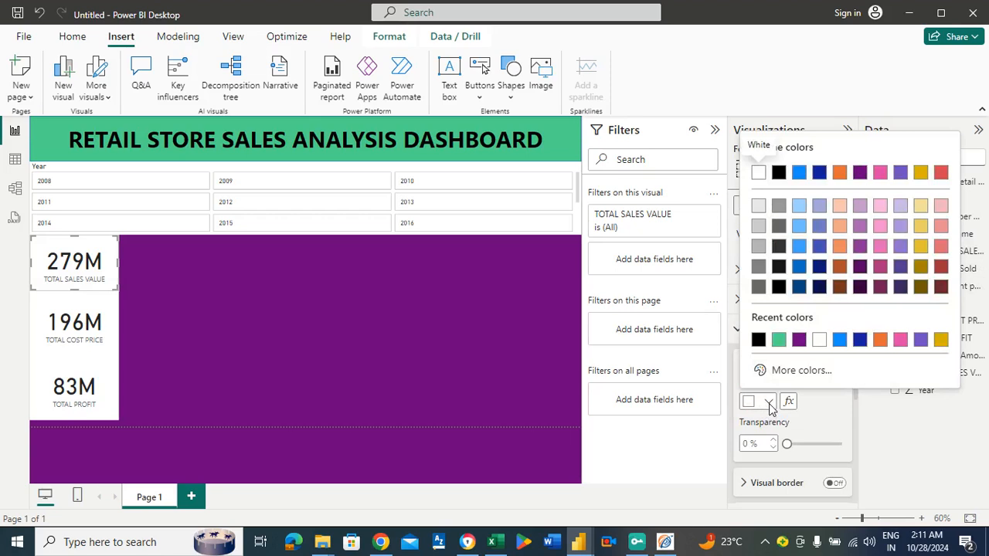
click(779, 340)
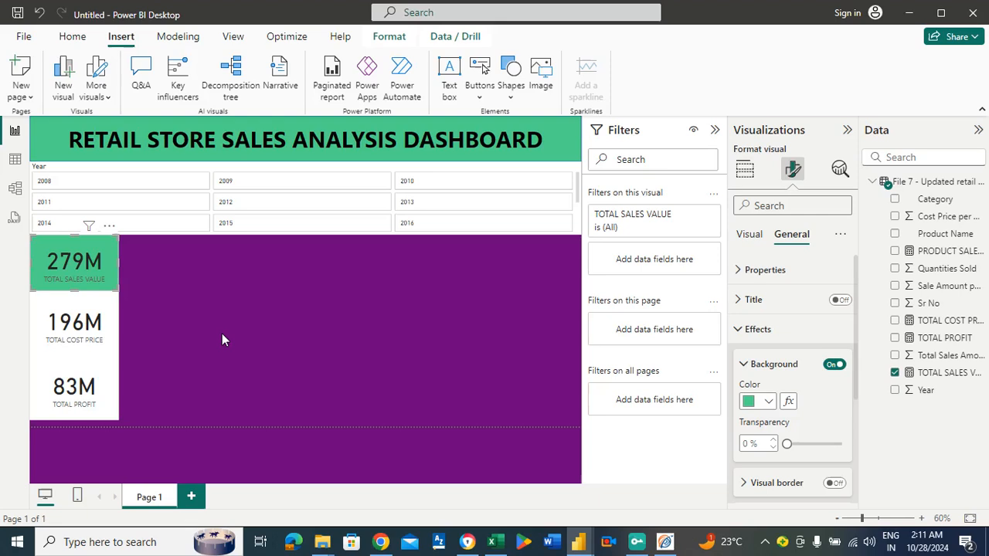
Set the TOTAL COST PRICE card's background to dark blue #12239E.
click(94, 317)
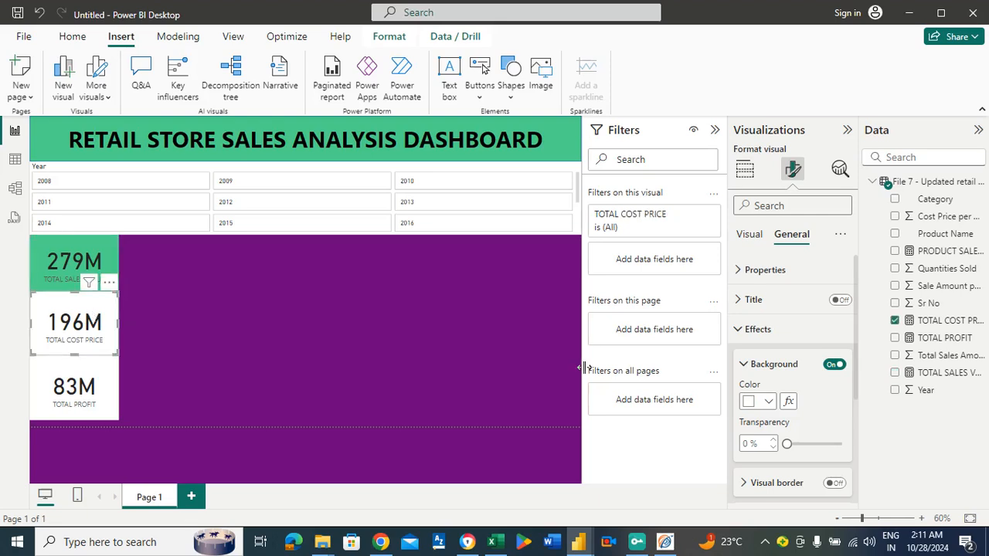
click(770, 402)
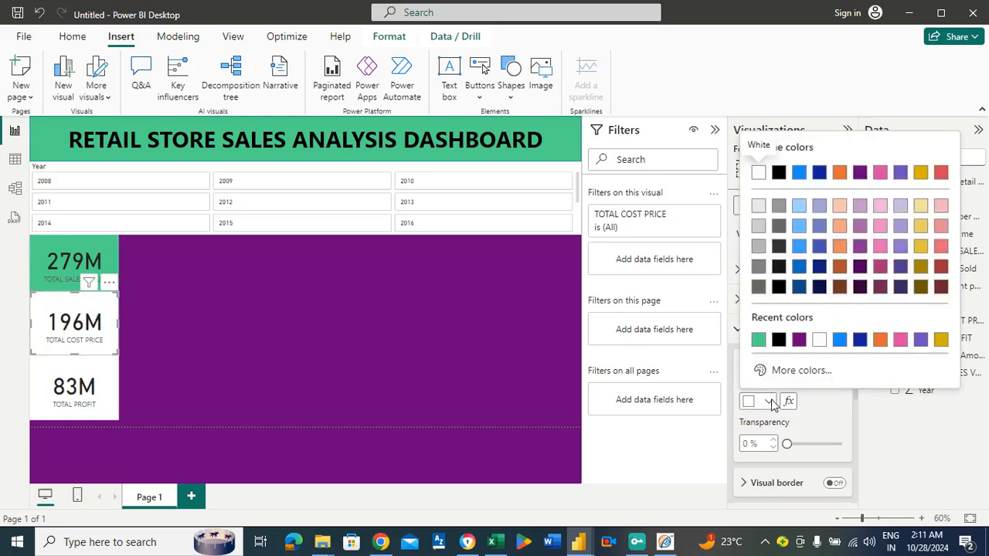
click(860, 340)
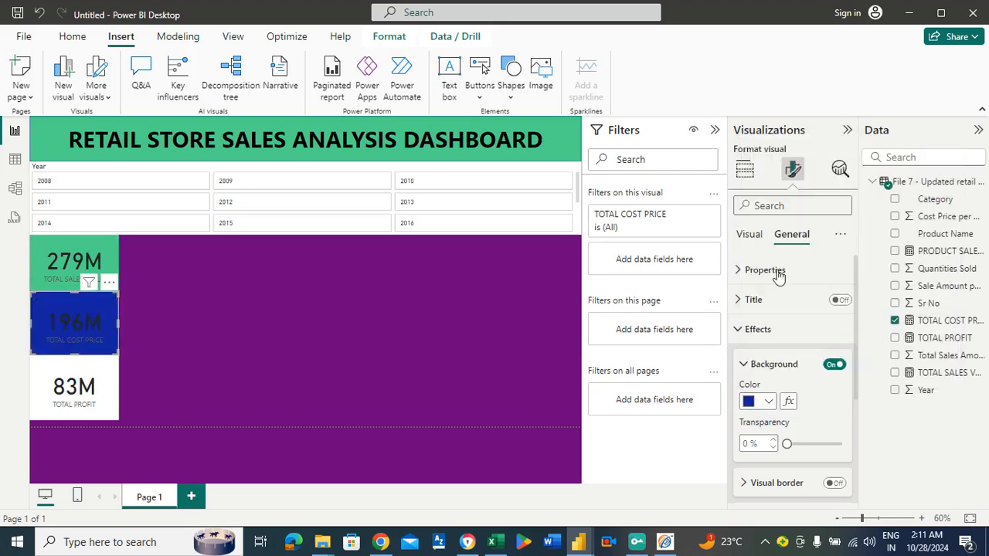
Set the TOTAL COST PRICE card's callout value colour to white.
click(751, 238)
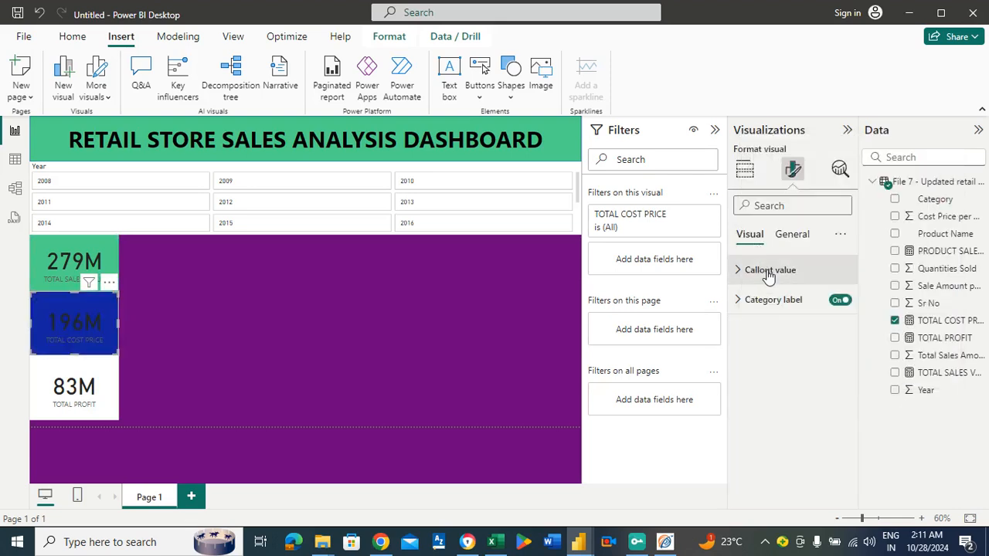
click(766, 272)
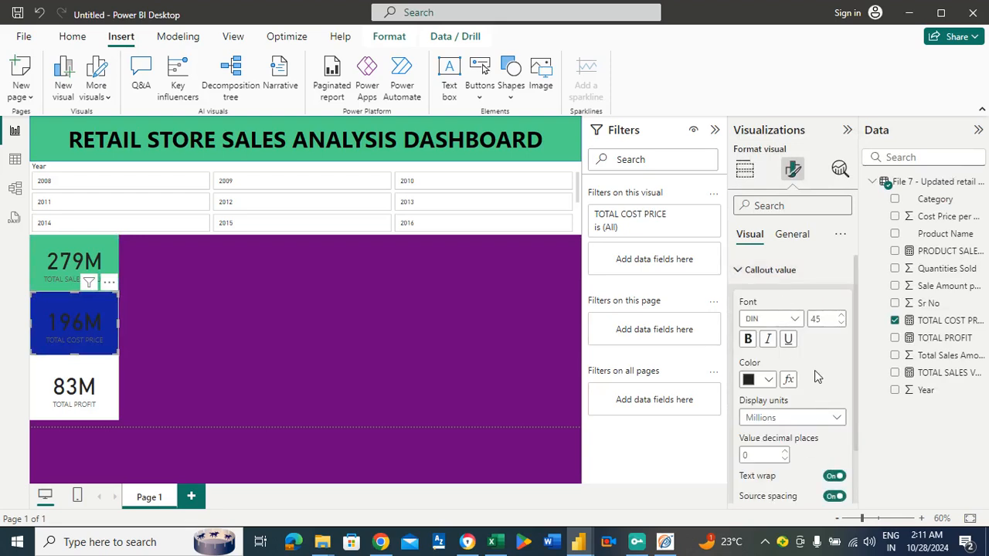
click(770, 382)
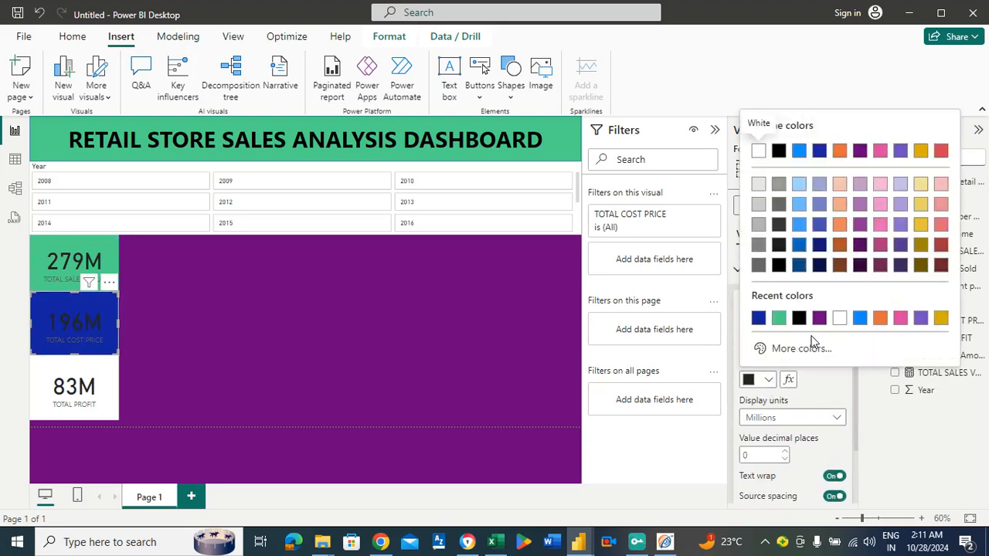
click(841, 321)
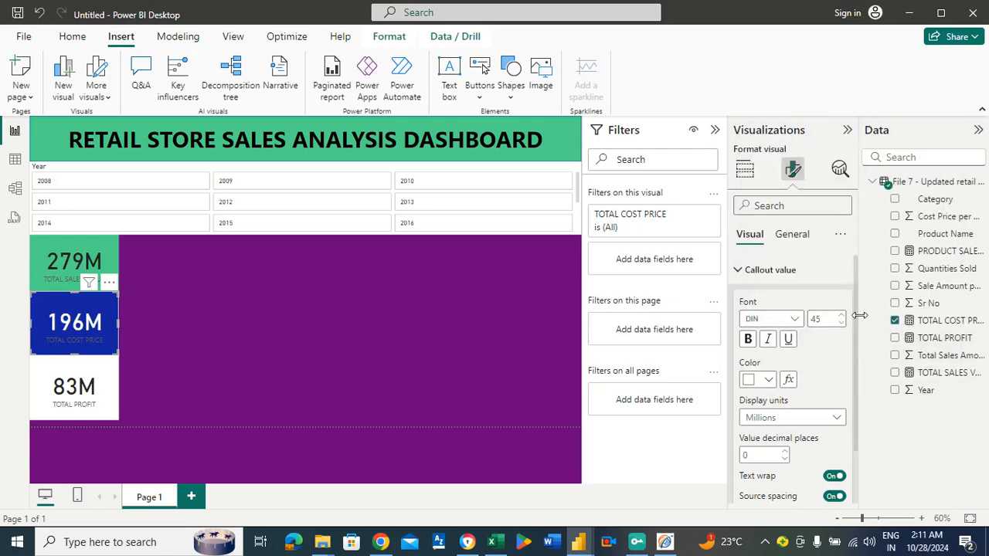
drag(856, 307, 855, 368)
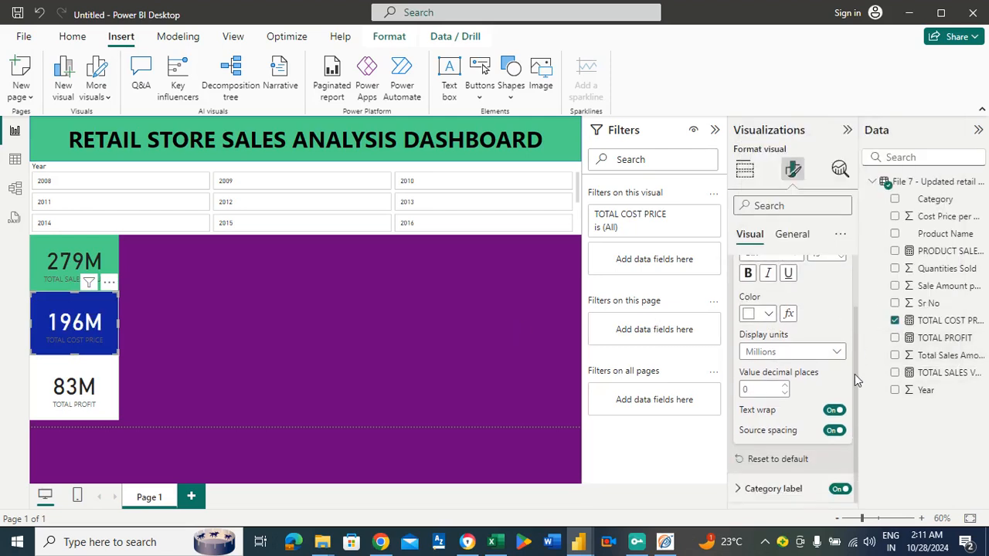
drag(855, 374, 850, 307)
Set the TOTAL COST PRICE card's category label colour to white.
click(786, 269)
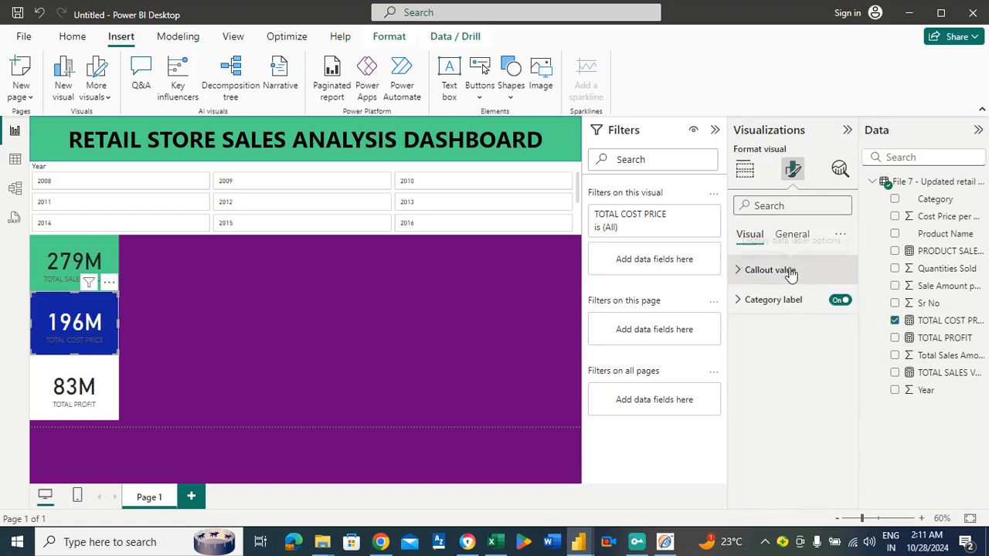
click(777, 299)
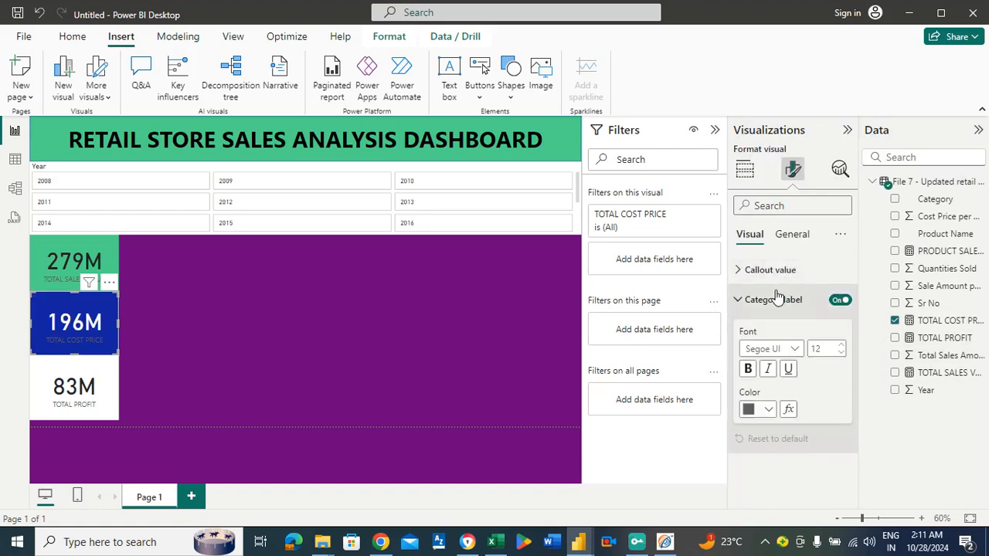
click(768, 410)
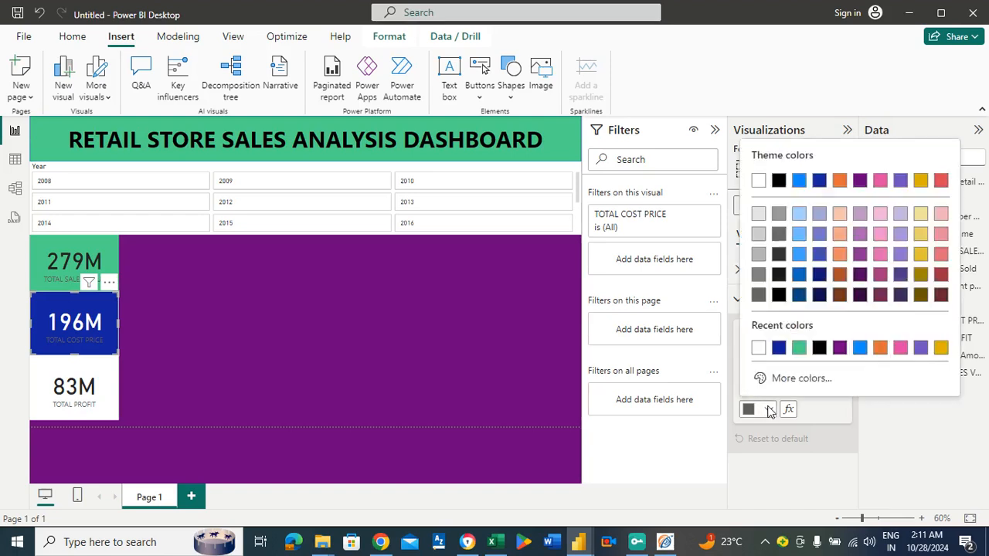
click(759, 348)
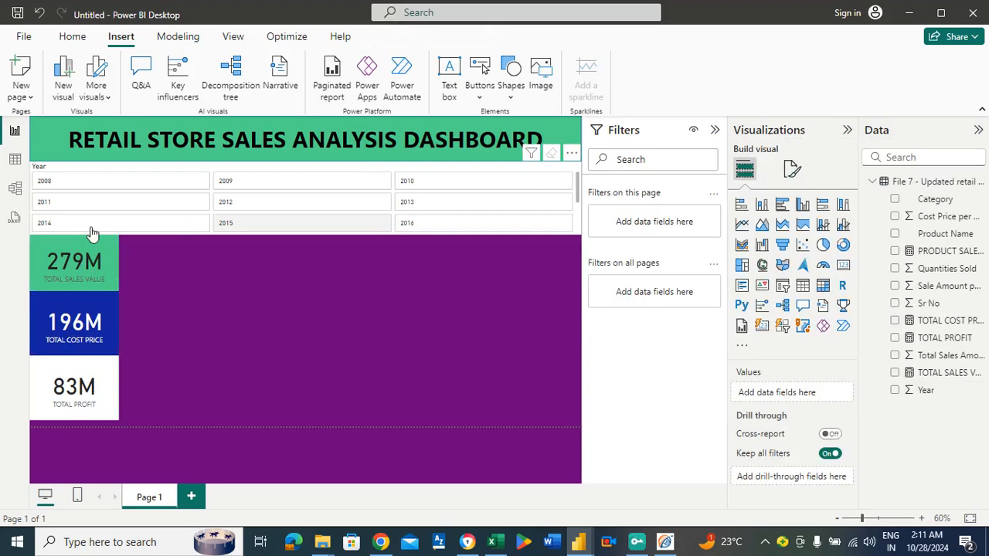
Format the TOTAL SALES VALUE card's category label as bold, font size 16 and black.
click(68, 260)
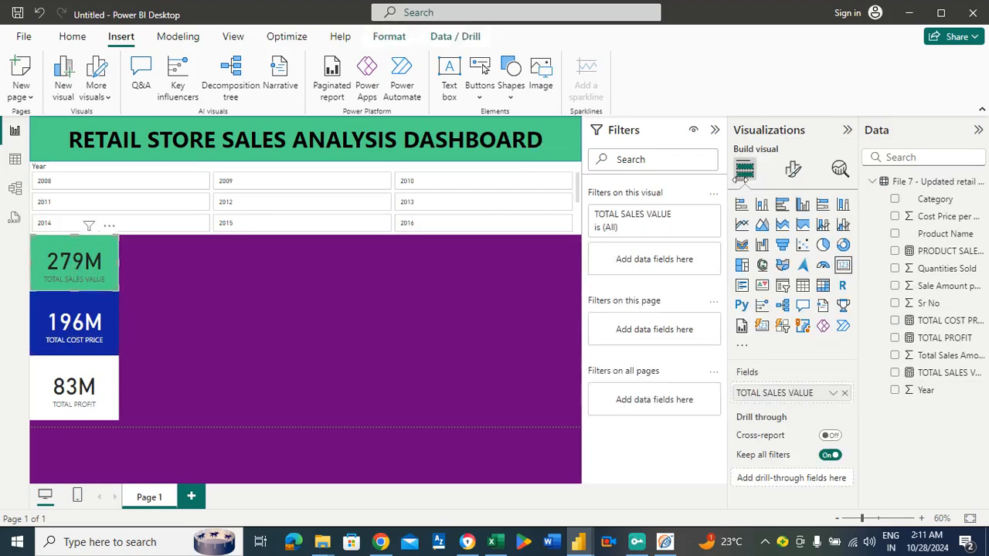
click(793, 169)
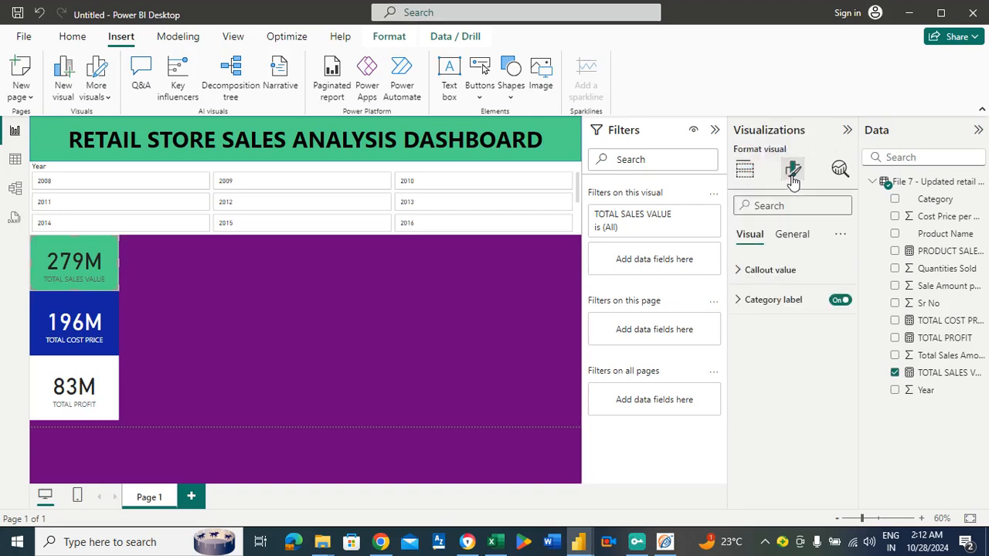
click(760, 301)
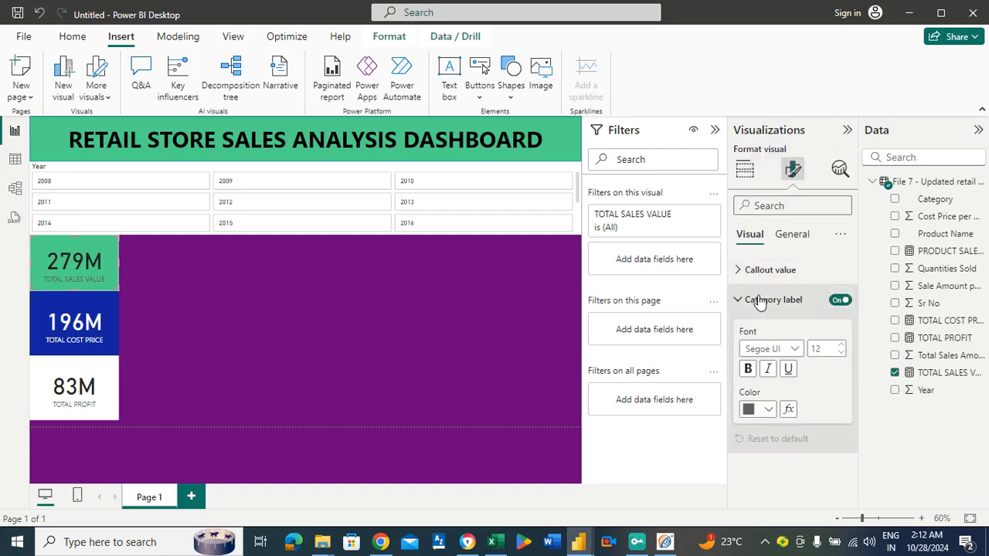
click(750, 369)
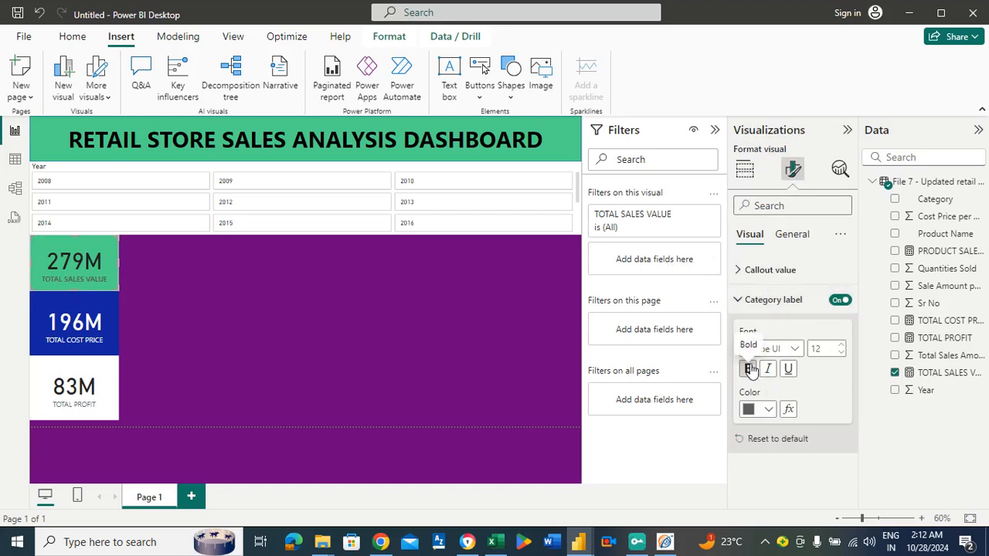
click(842, 346)
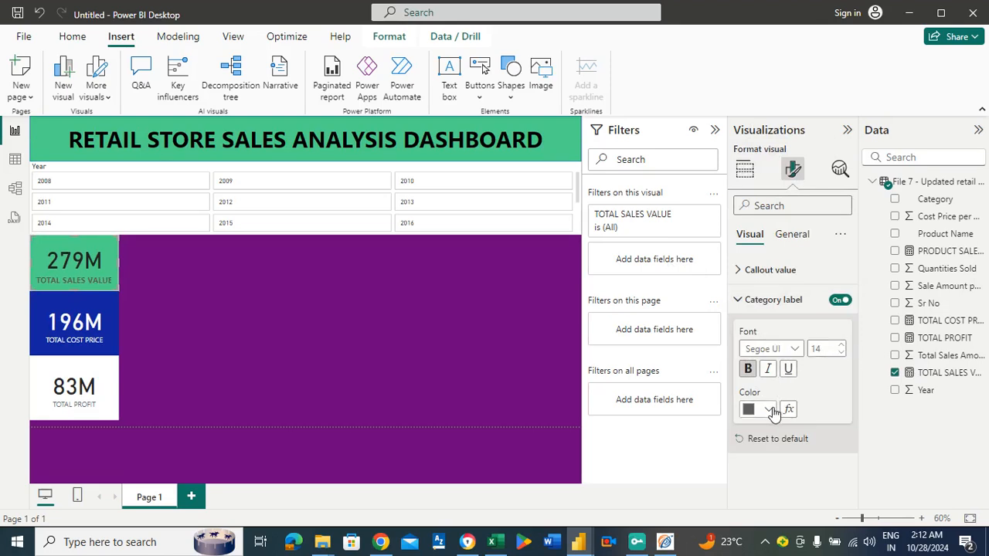
click(773, 412)
click(817, 348)
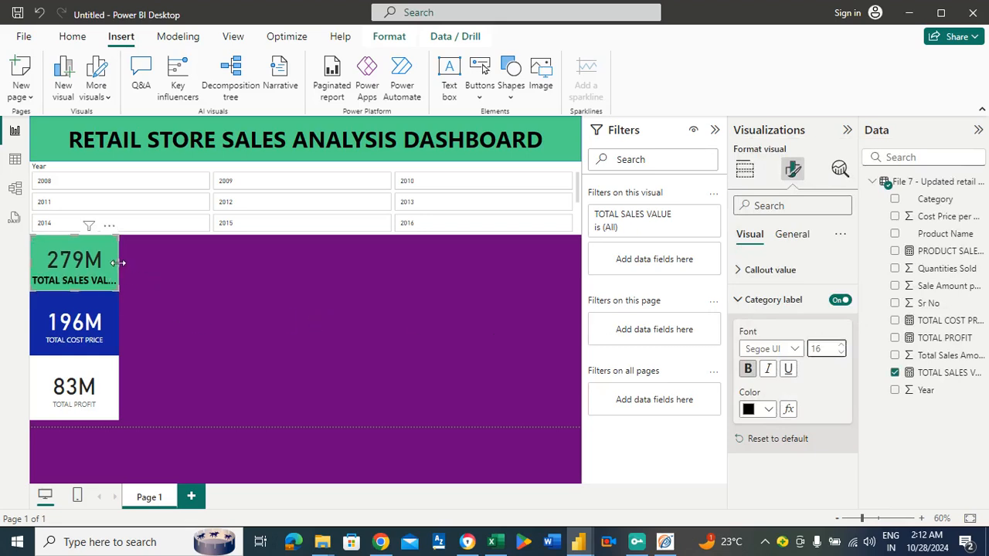
Widen the TOTAL SALES VALUE, TOTAL COST PRICE and TOTAL PROFIT cards to one matching width that fits the full sales label.
drag(117, 264, 135, 266)
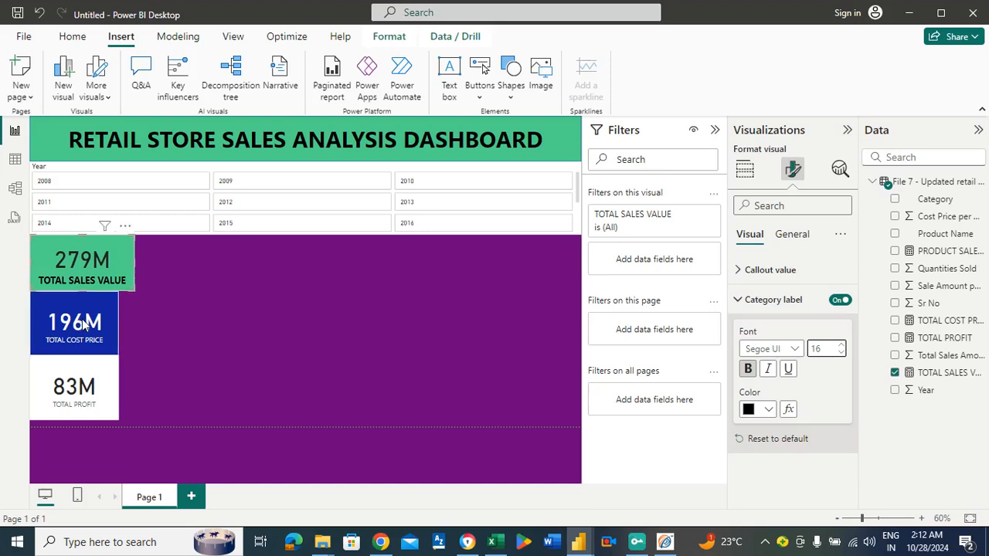
click(114, 324)
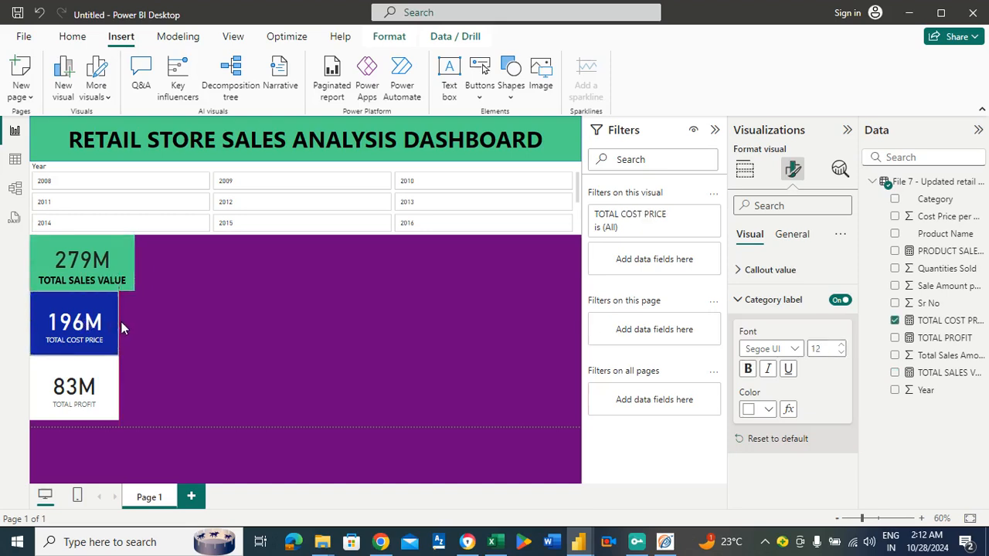
drag(120, 324, 133, 324)
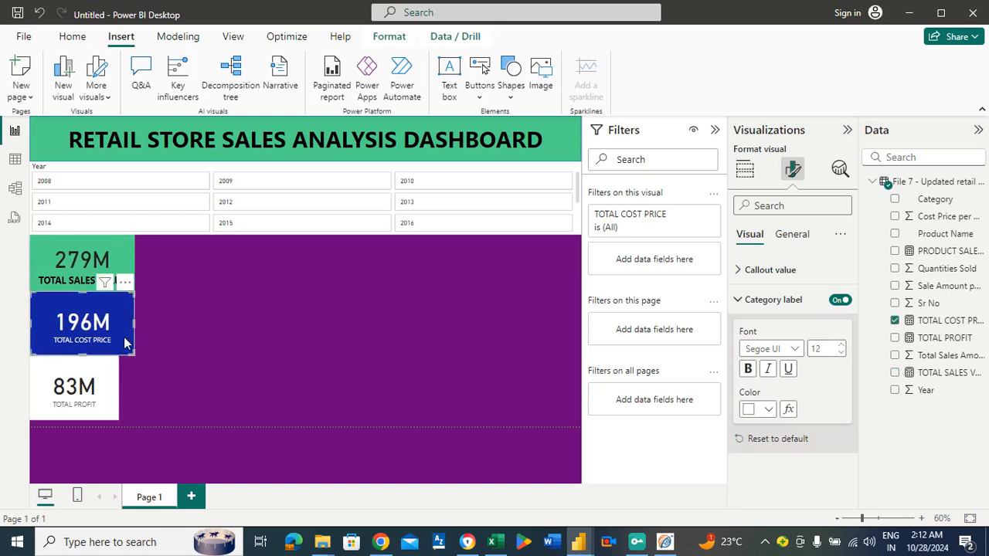
click(113, 383)
drag(118, 386, 132, 398)
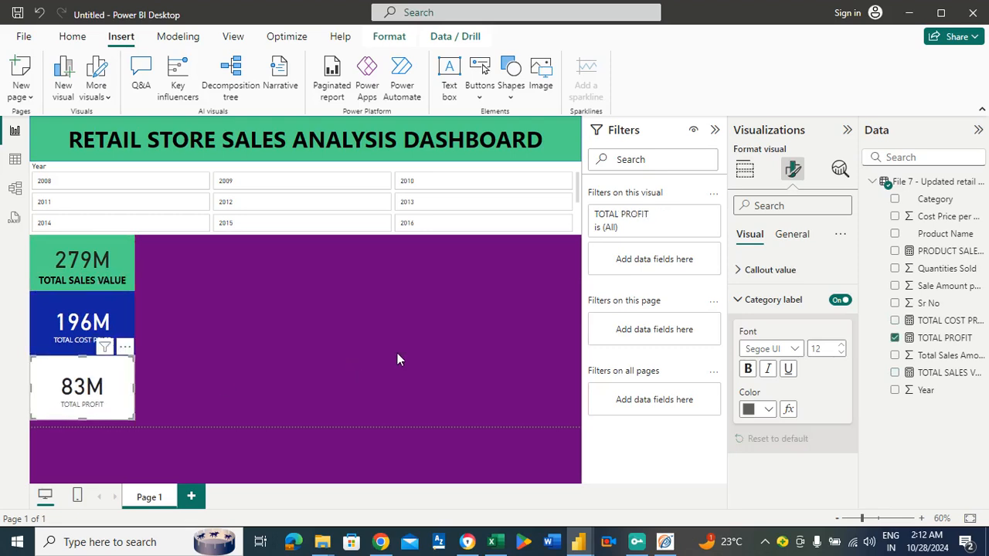
Move the TOTAL PROFIT card down to the page's lower edge and extend its upper edge to meet the TOTAL COST PRICE card.
click(284, 347)
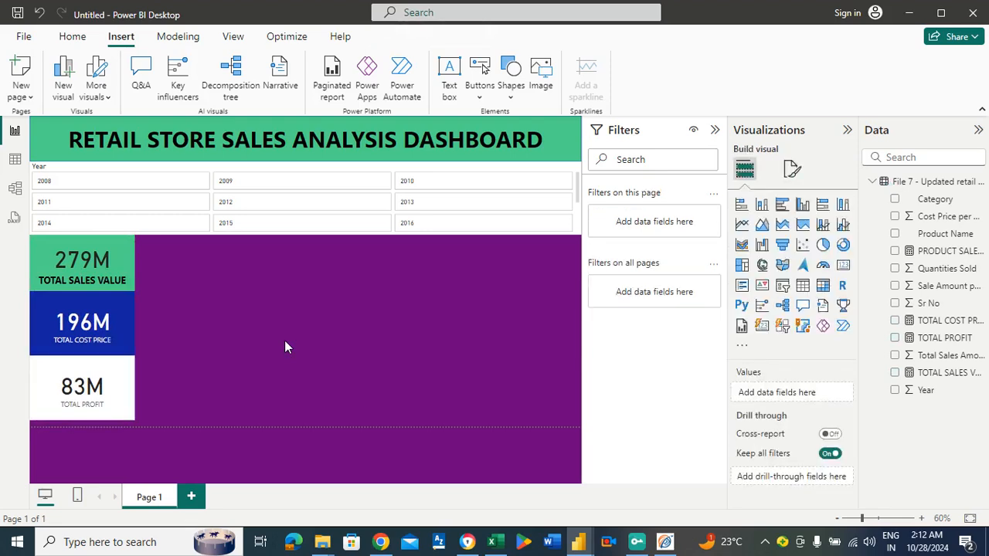
click(107, 394)
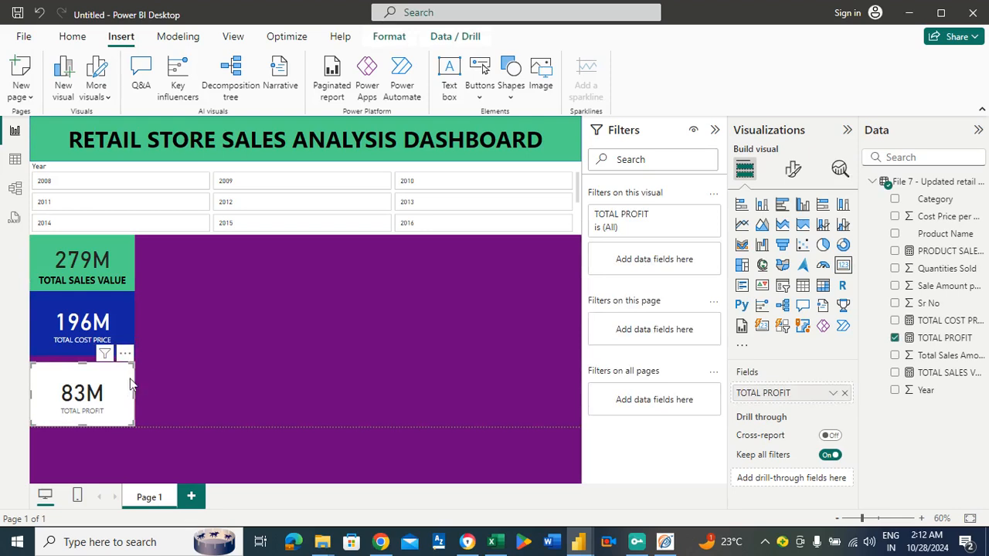
drag(86, 365, 84, 356)
click(239, 340)
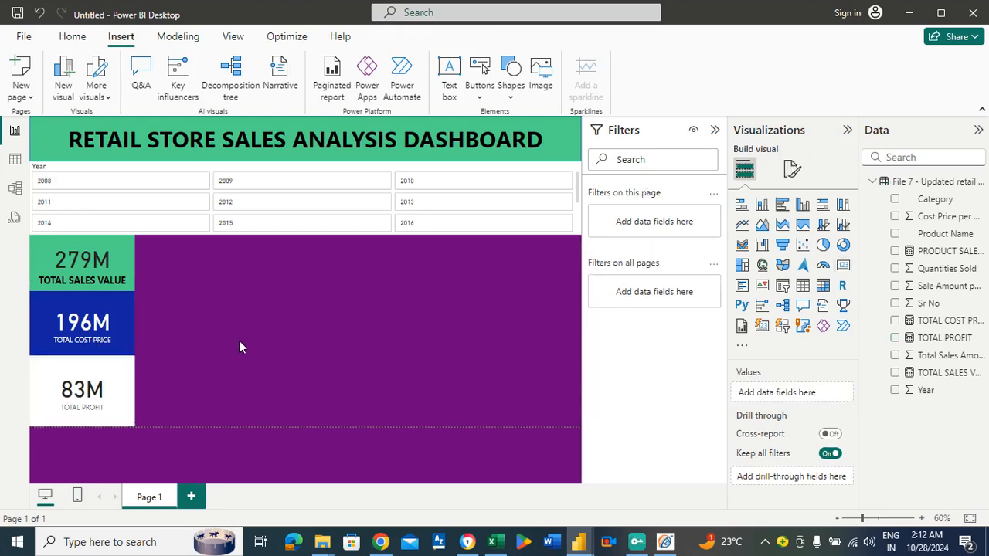
Make the TOTAL COST PRICE card's category label bold and set its font size to 16.
click(86, 323)
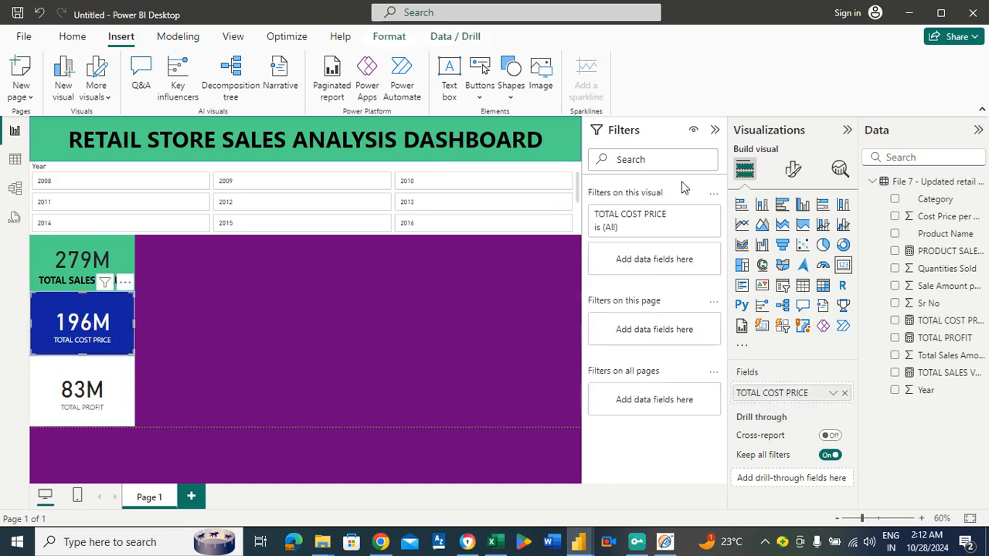
click(796, 170)
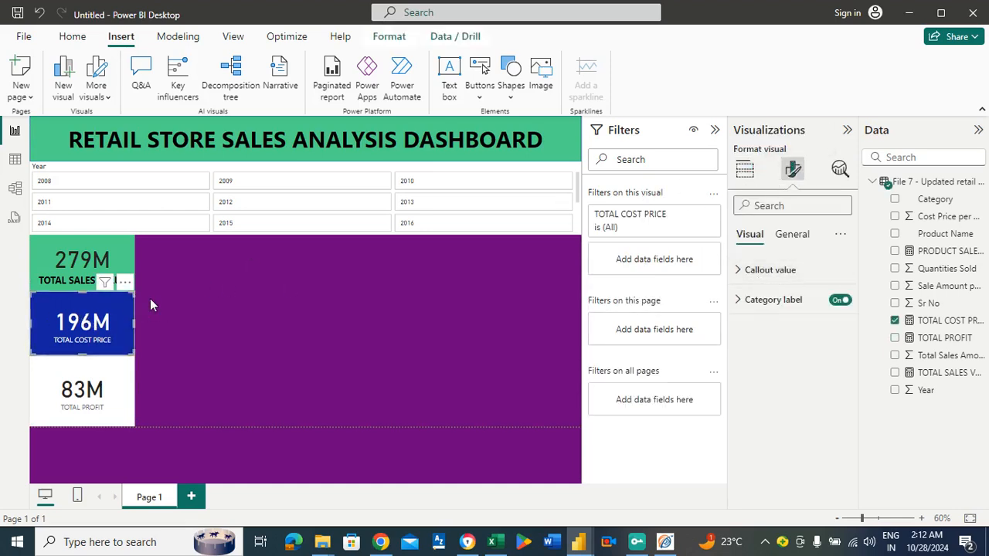
click(759, 300)
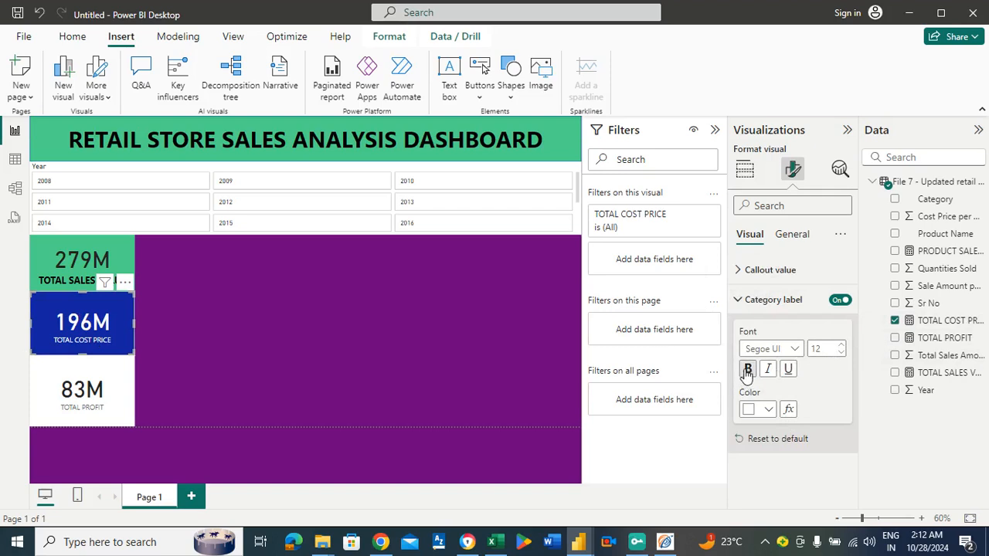
click(747, 370)
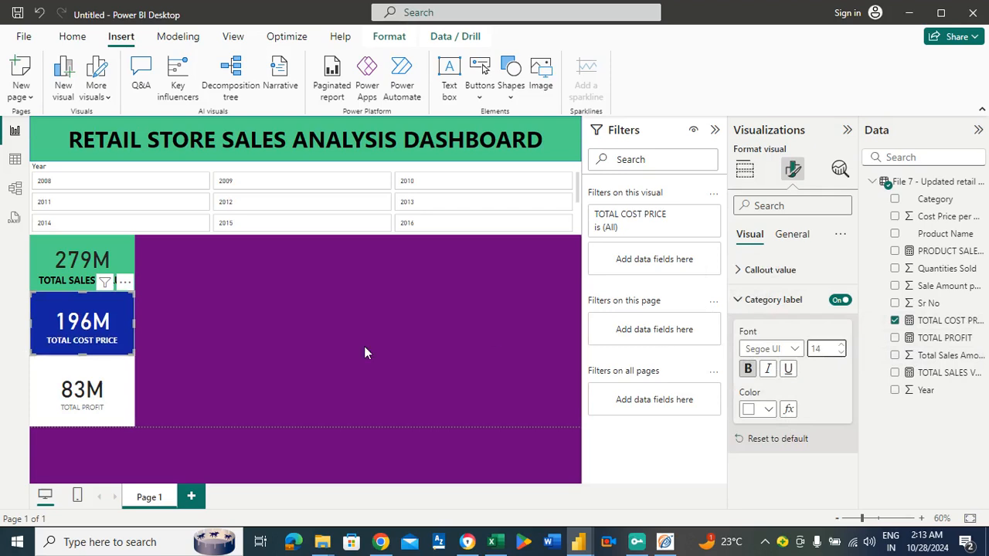
click(208, 318)
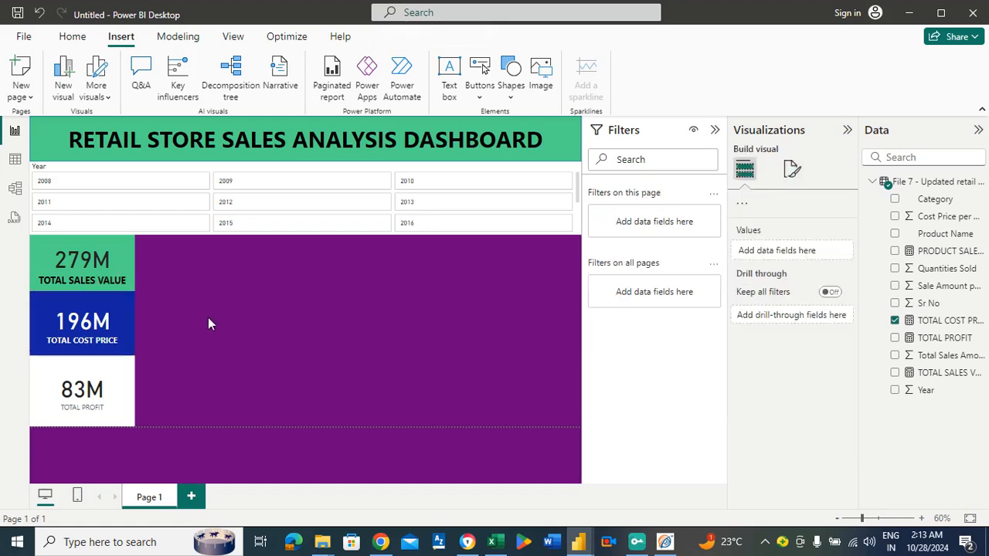
click(86, 301)
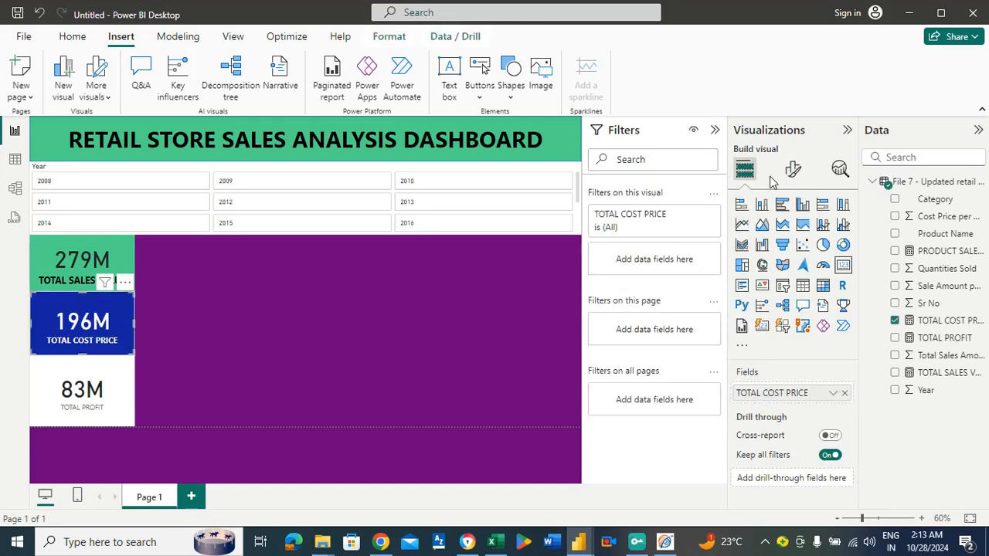
click(792, 169)
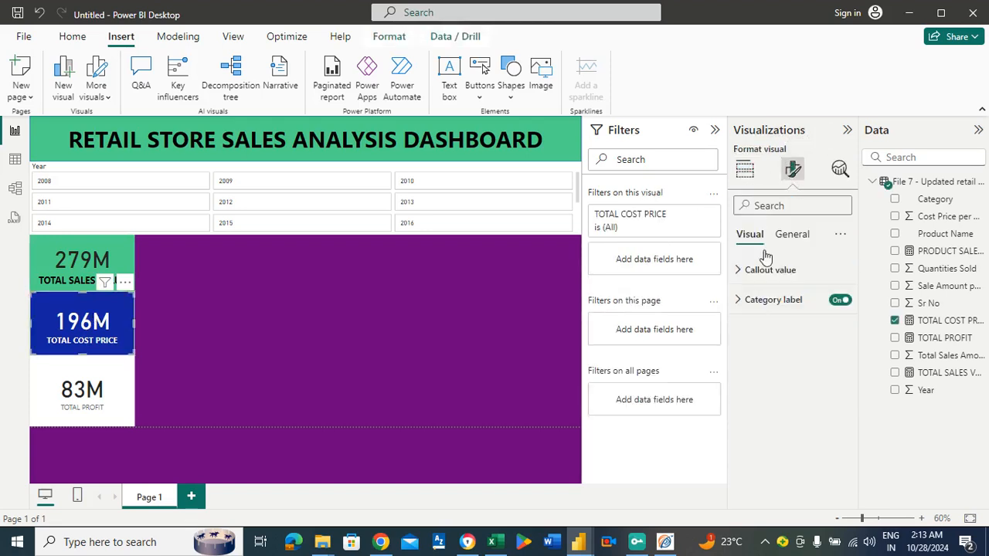
click(766, 302)
click(843, 346)
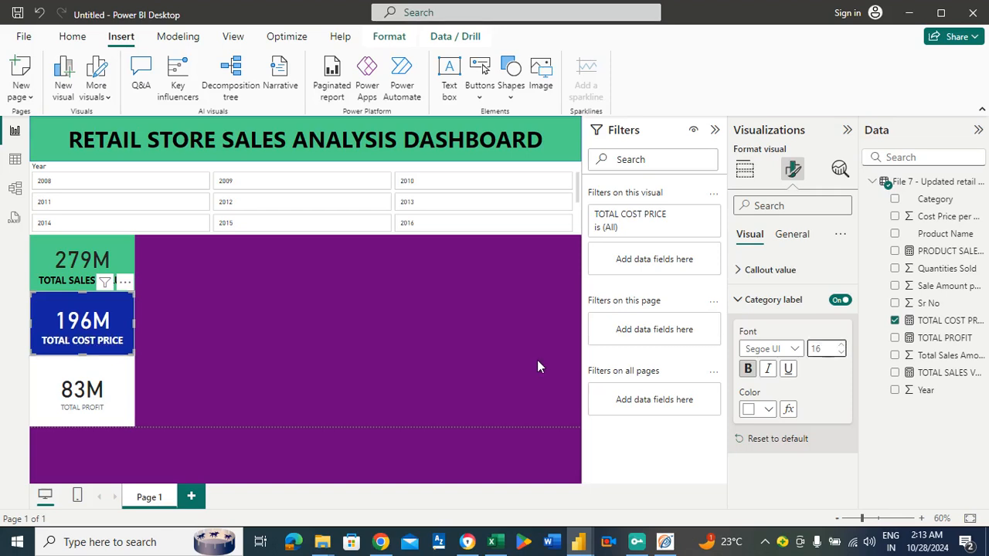
click(231, 365)
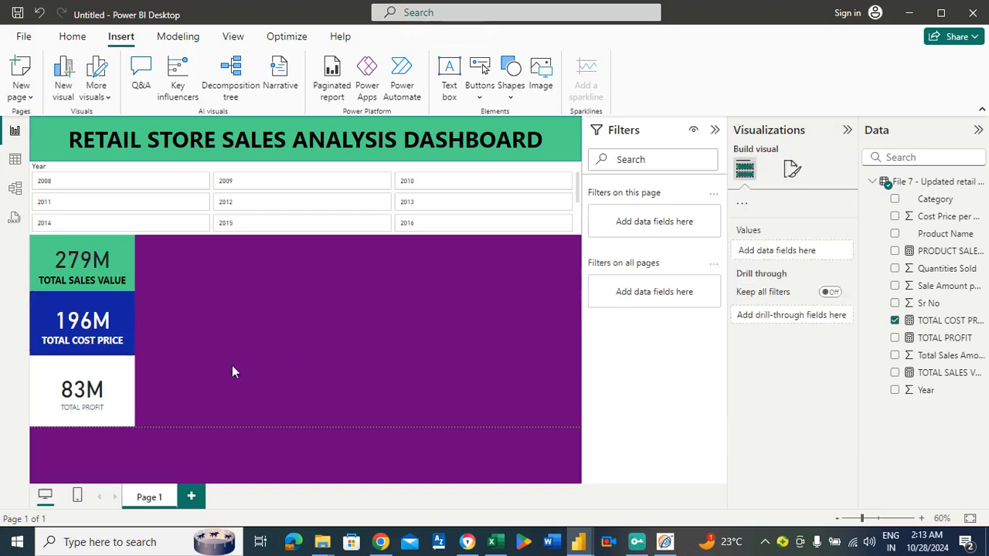
Set the TOTAL PROFIT card's background to the custom lime green #7CD213.
click(98, 383)
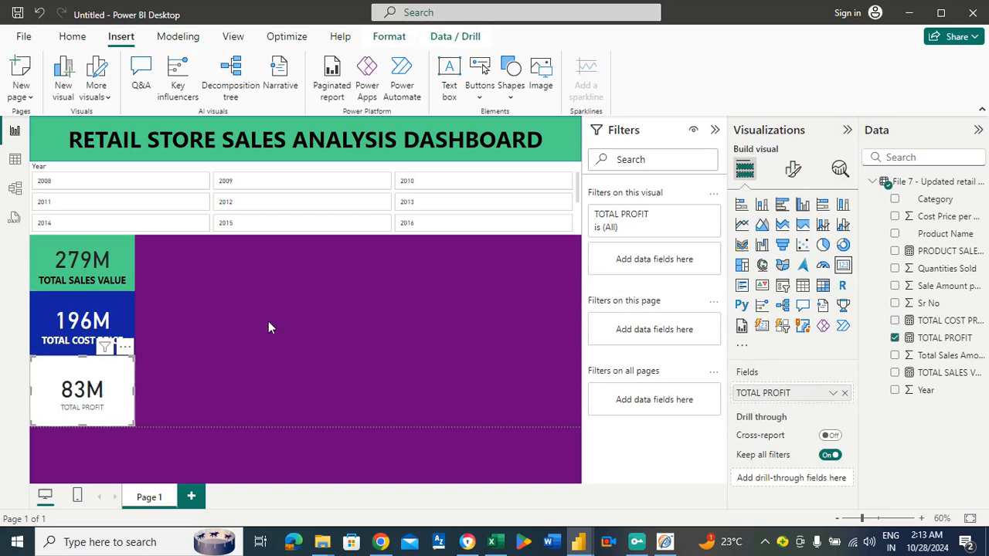
click(792, 170)
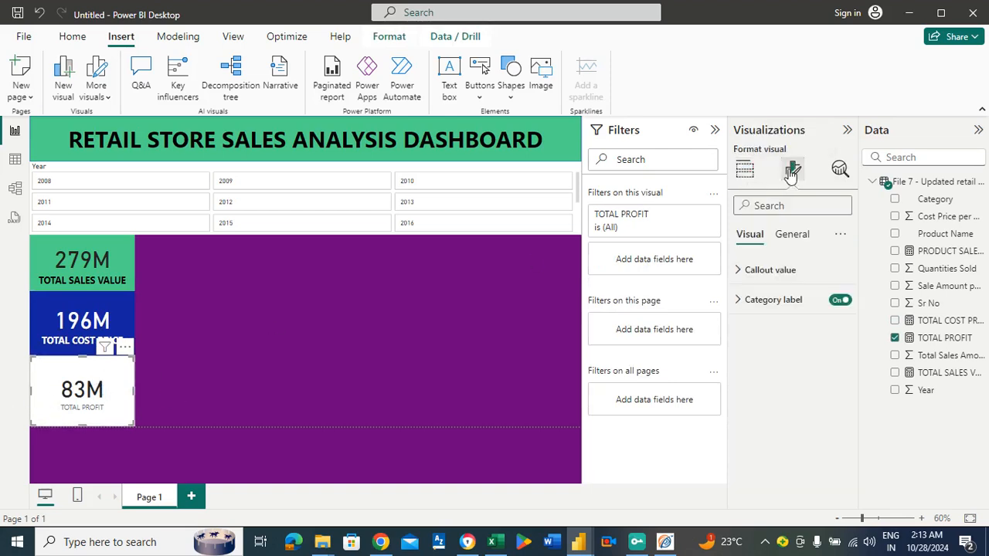
click(772, 278)
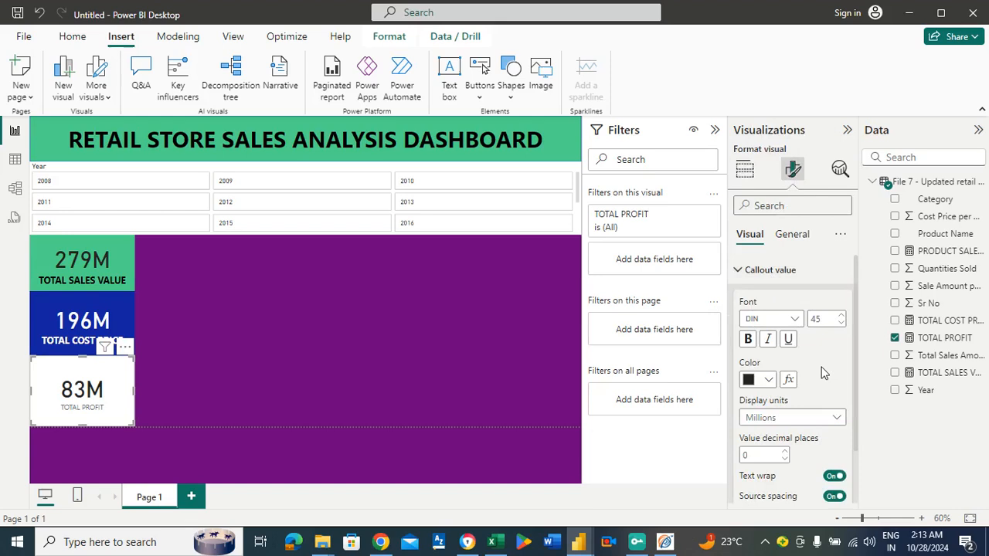
click(793, 238)
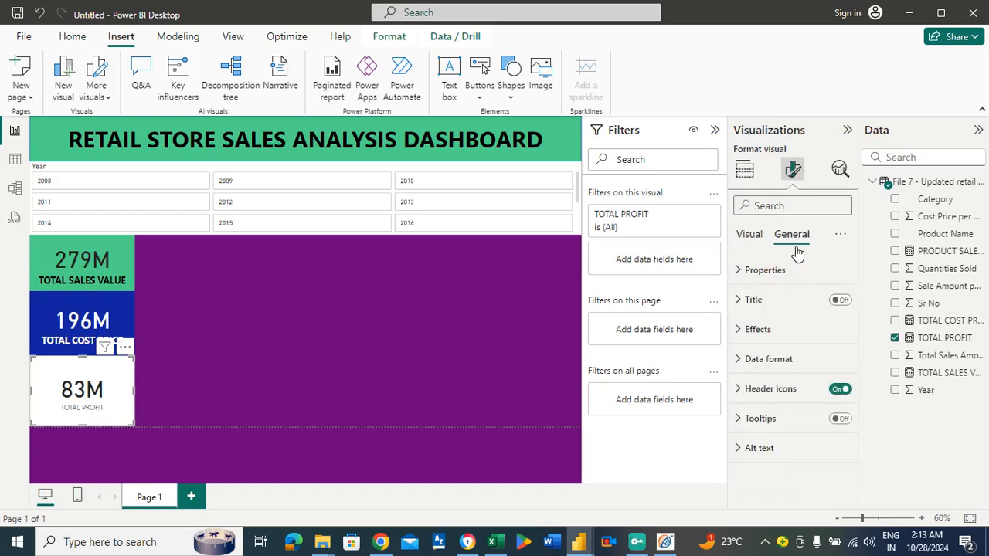
click(759, 329)
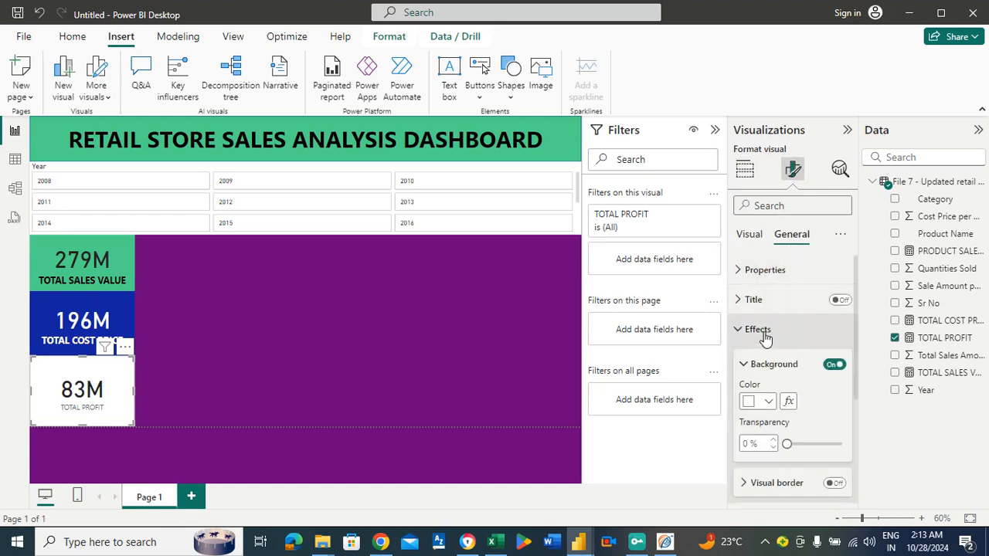
click(769, 402)
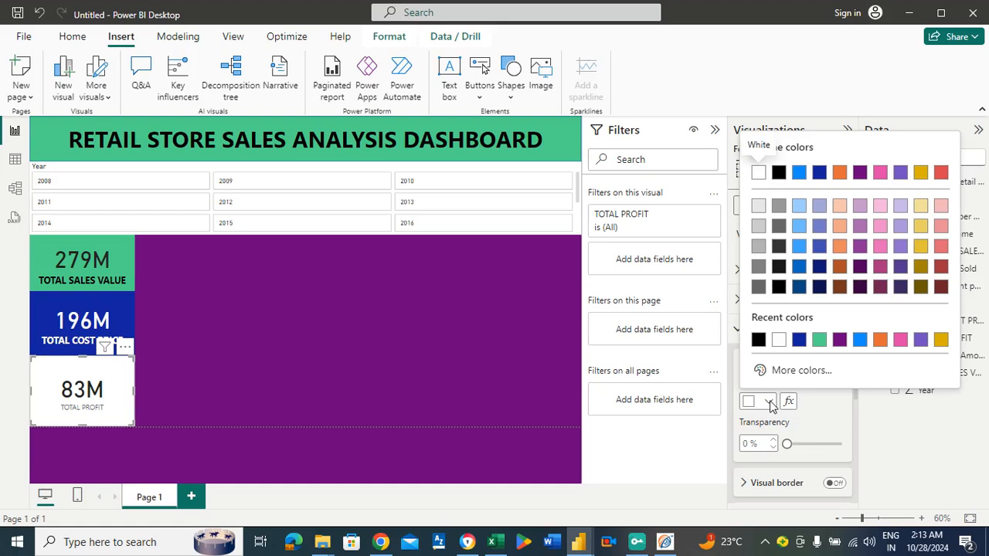
click(797, 370)
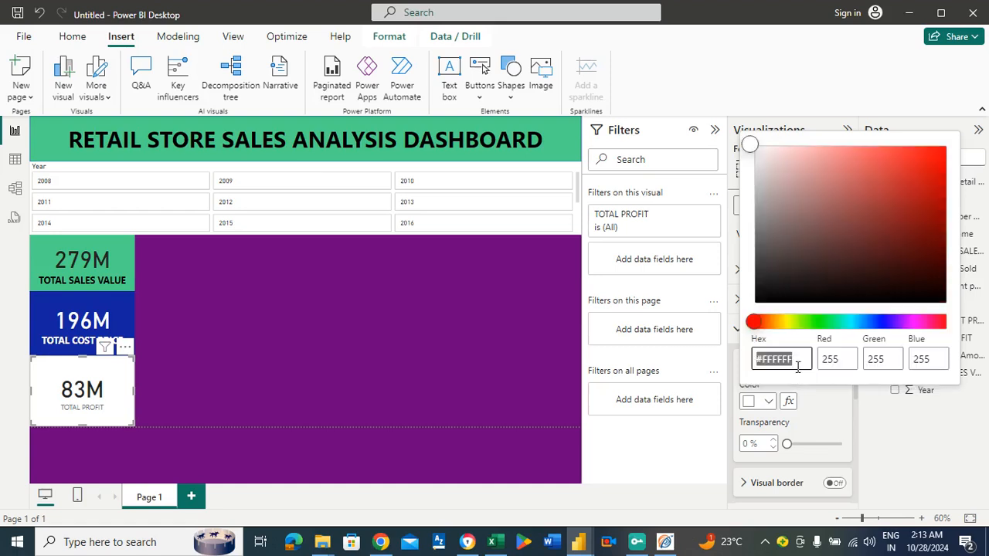
click(925, 323)
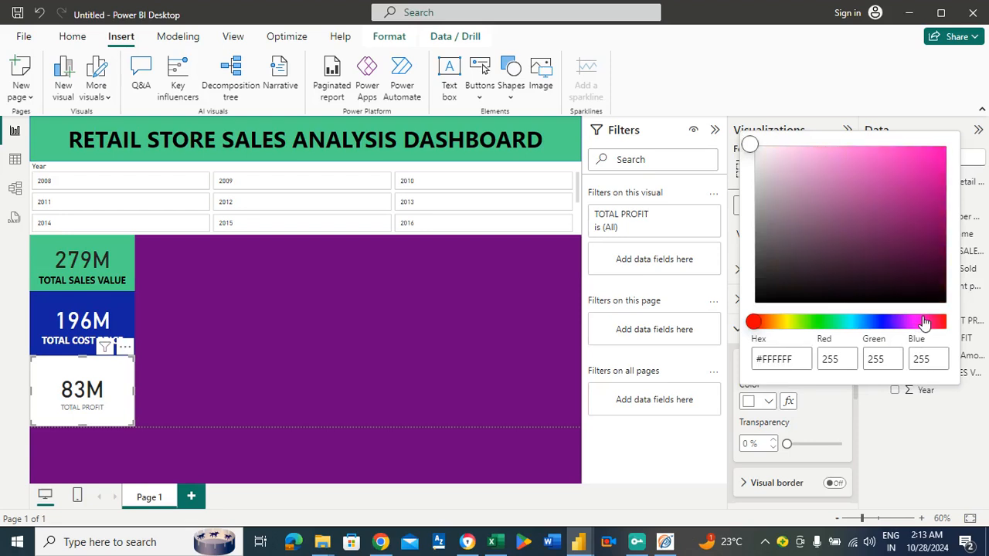
click(920, 173)
click(924, 176)
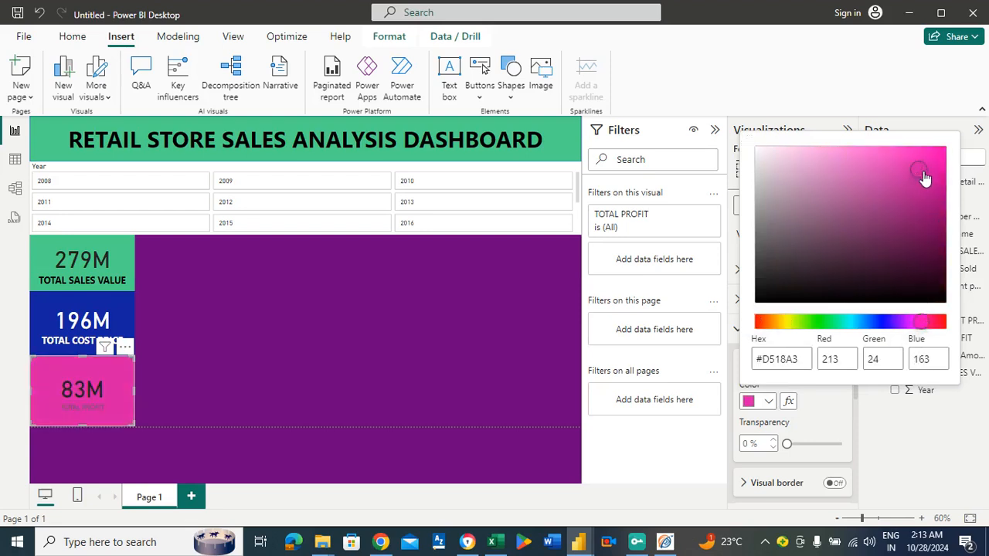
click(928, 175)
click(811, 321)
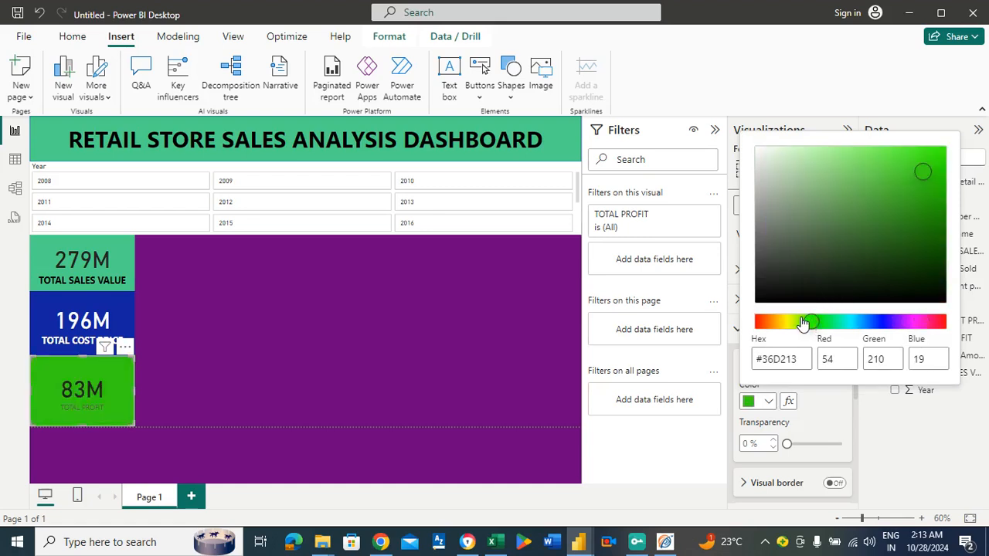
click(802, 321)
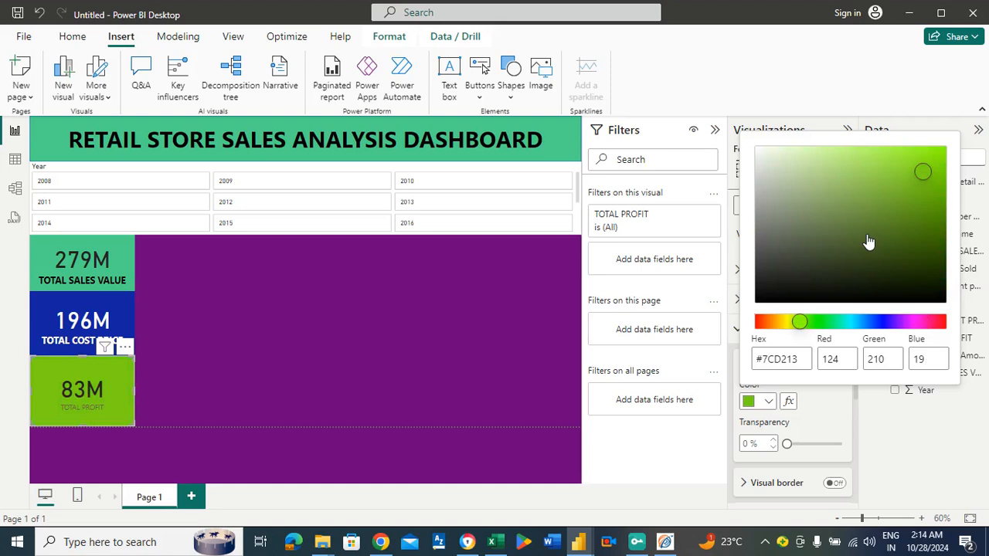
click(258, 346)
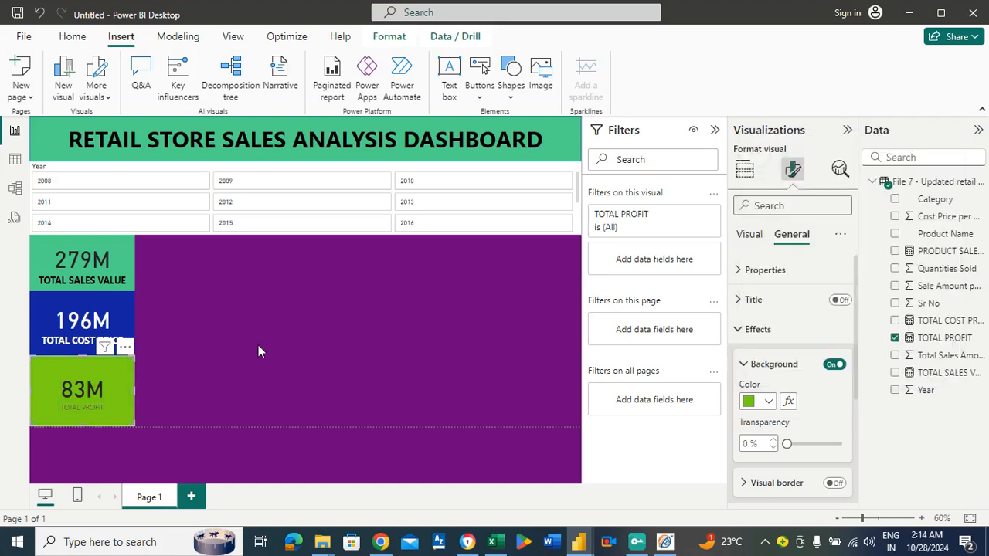
click(196, 368)
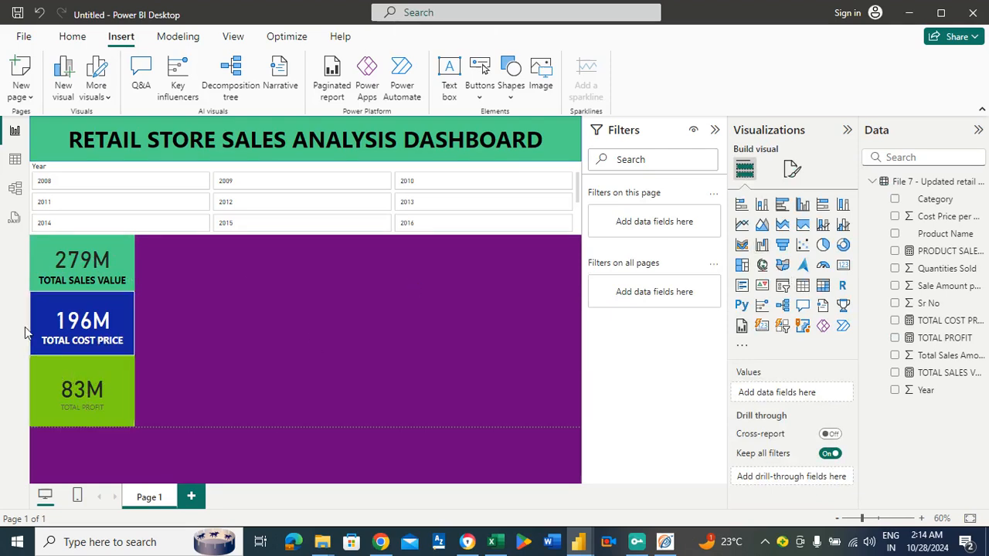
Format the TOTAL PROFIT card's category label as black, bold and font size 18.
click(80, 359)
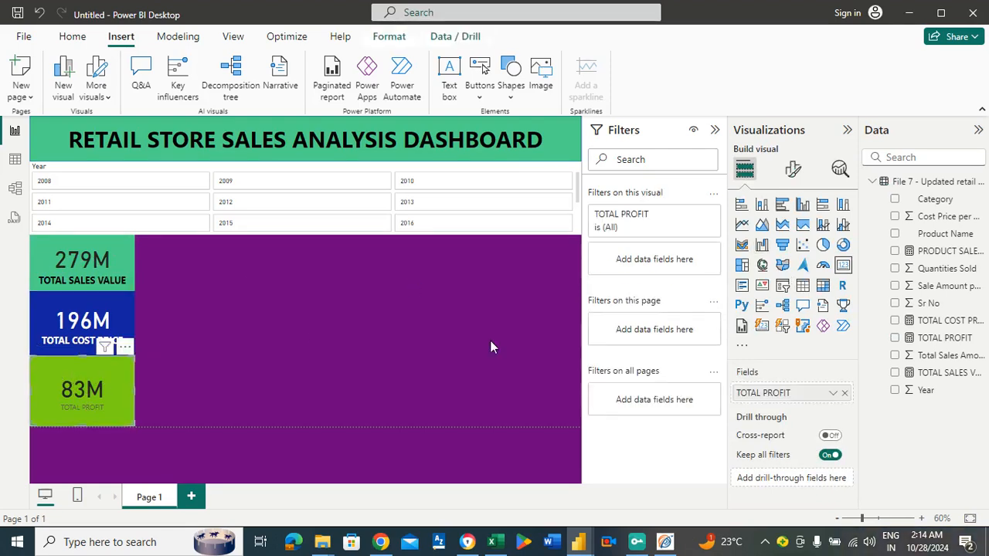
mouse_move(719, 542)
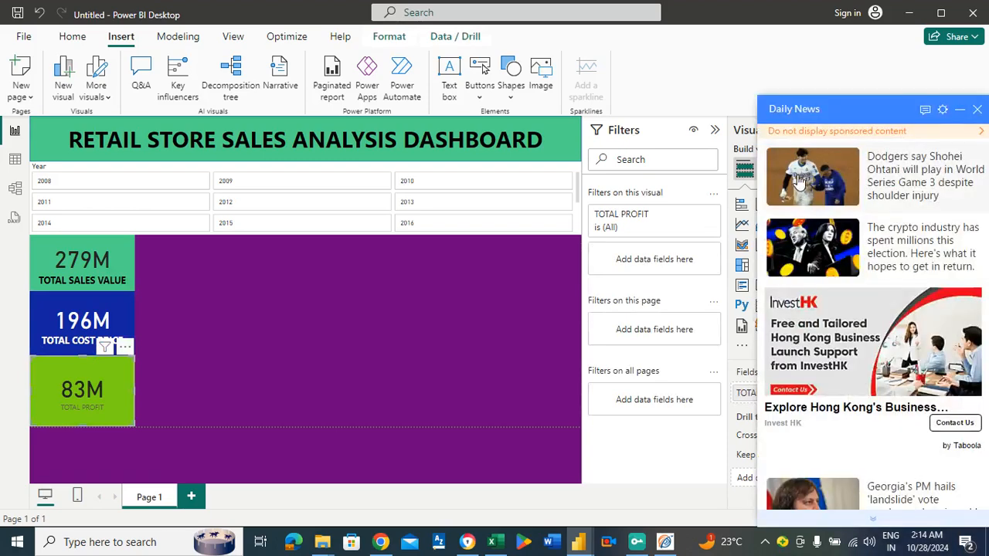
click(978, 109)
click(793, 169)
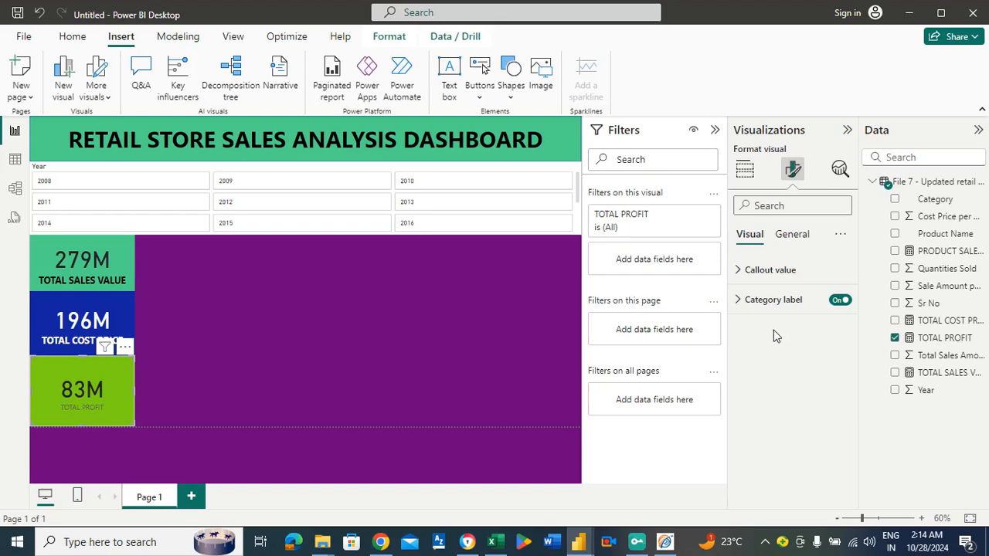
click(769, 270)
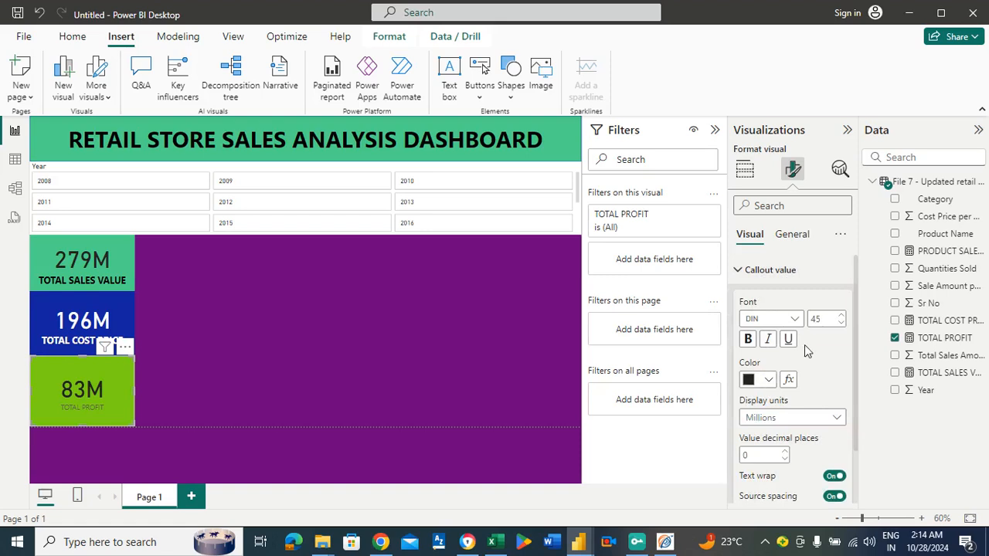
click(771, 270)
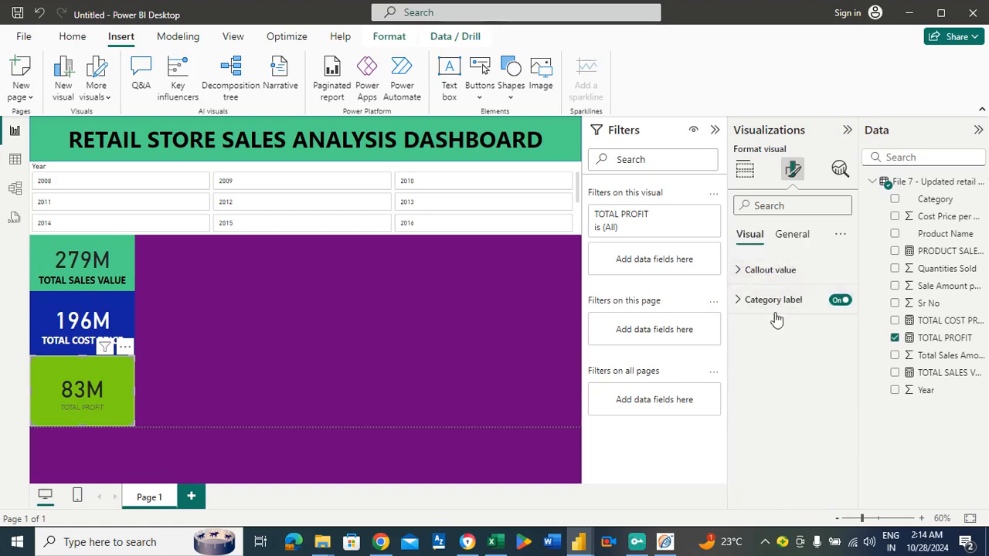
click(774, 300)
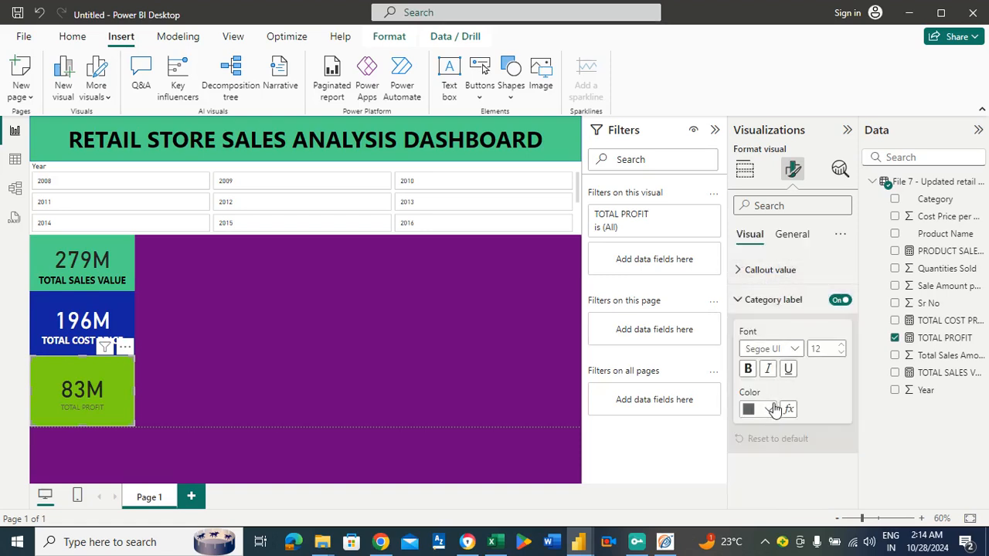
click(769, 410)
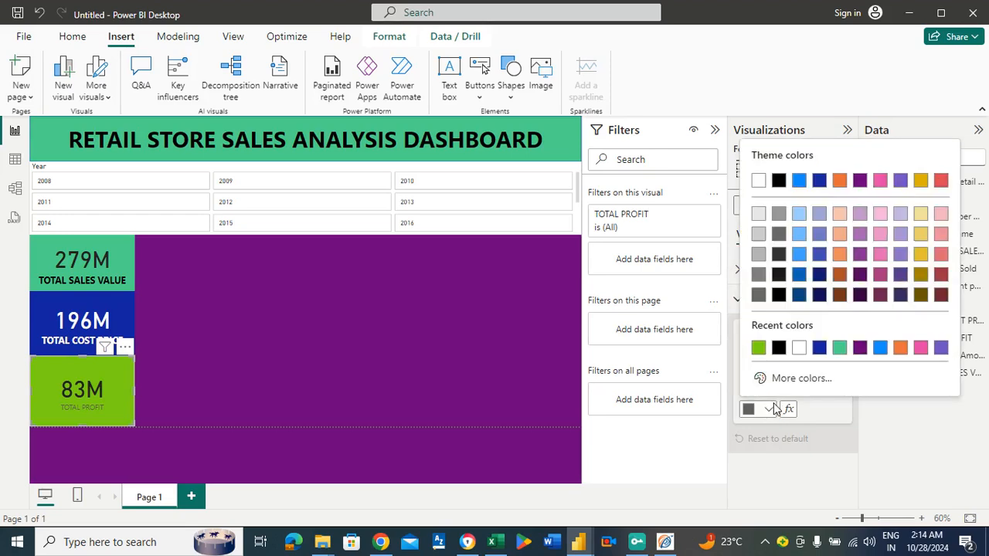
click(779, 349)
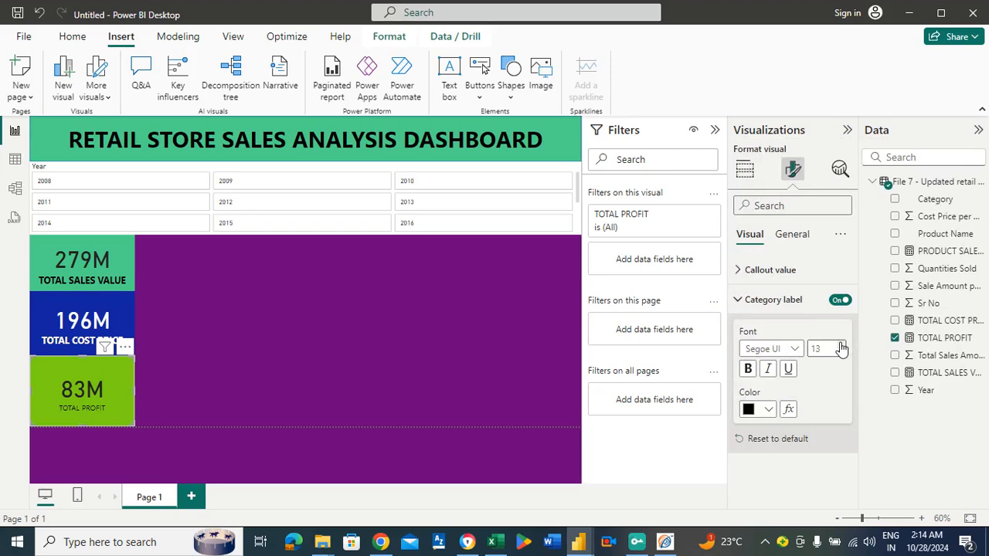
click(841, 345)
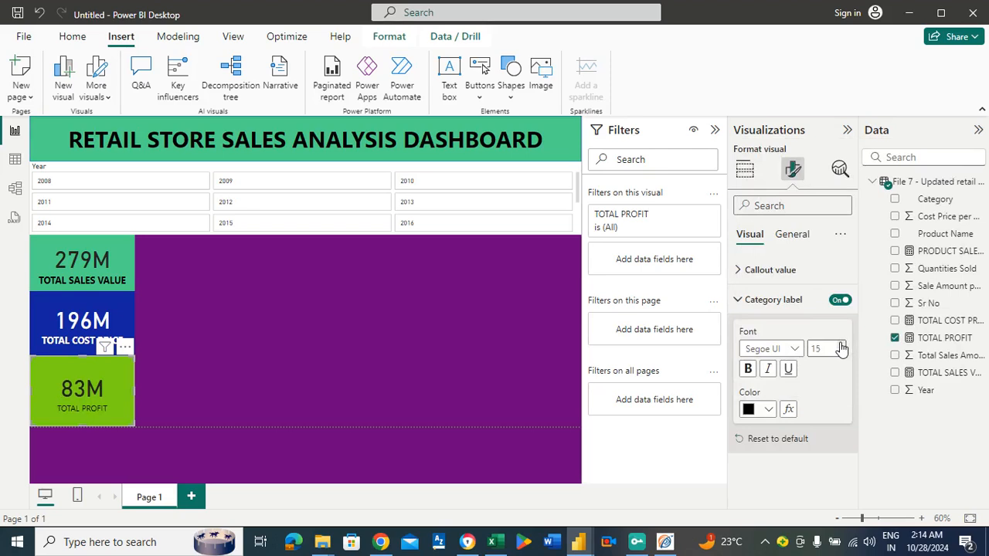
click(749, 371)
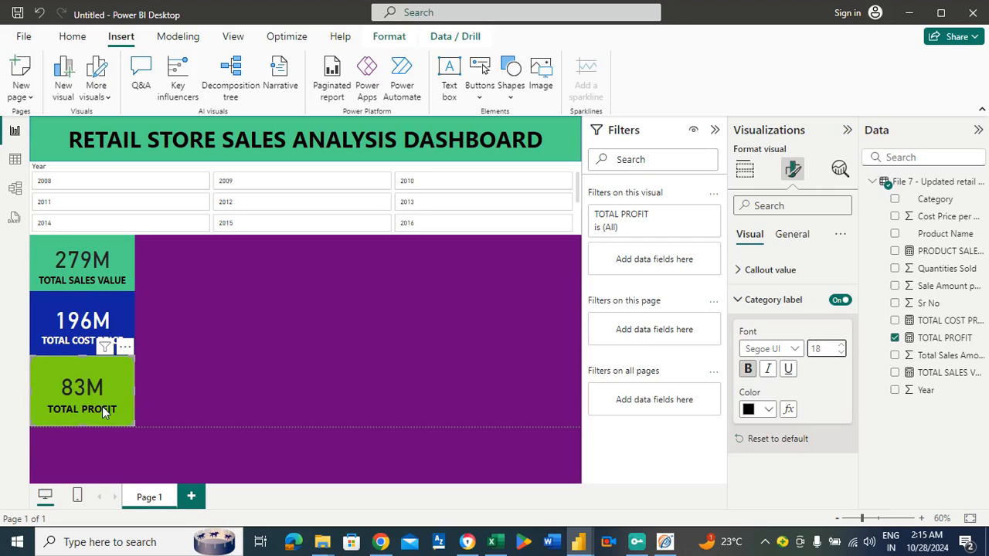
Set the TOTAL PROFIT card's callout value to black in the Arial Black font.
click(765, 272)
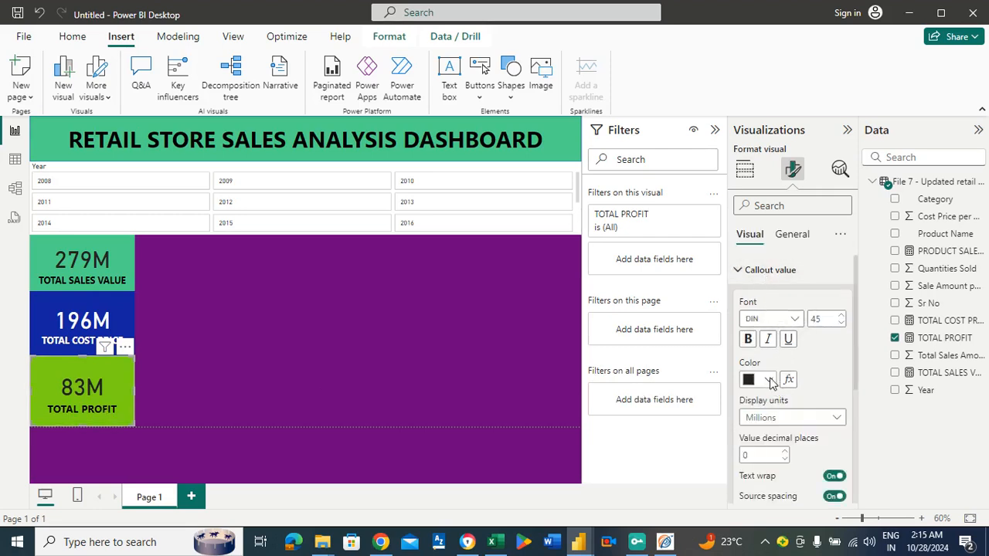
click(769, 380)
click(759, 319)
click(796, 322)
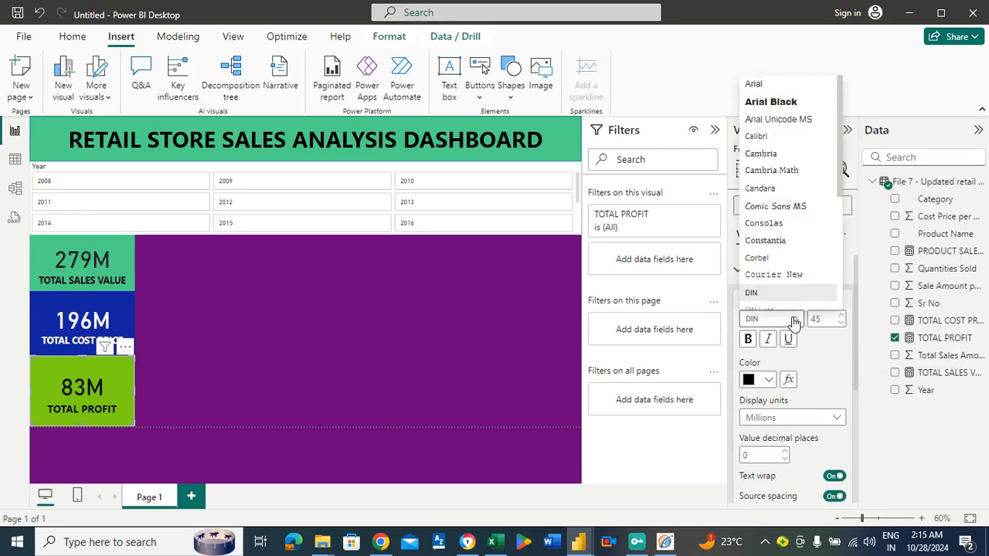
click(777, 102)
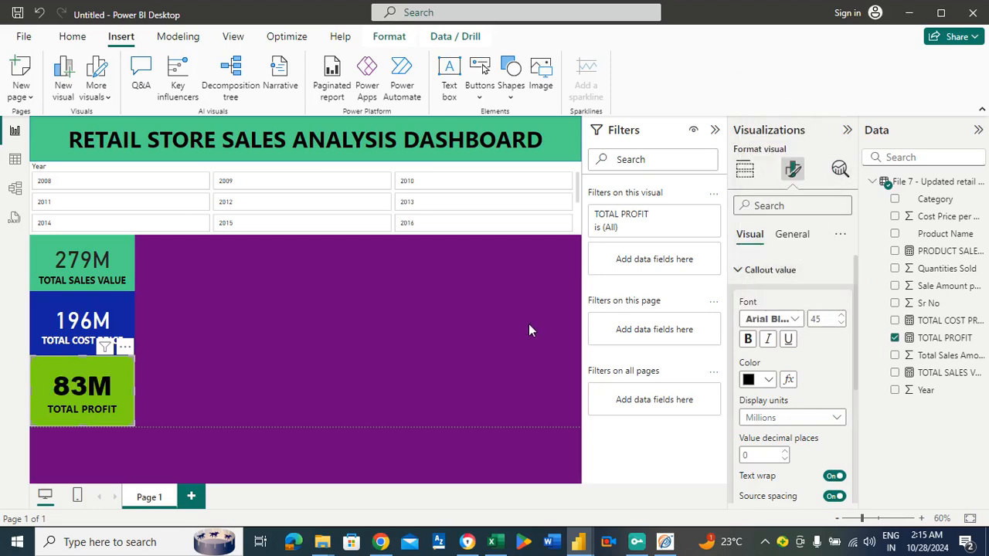
click(410, 352)
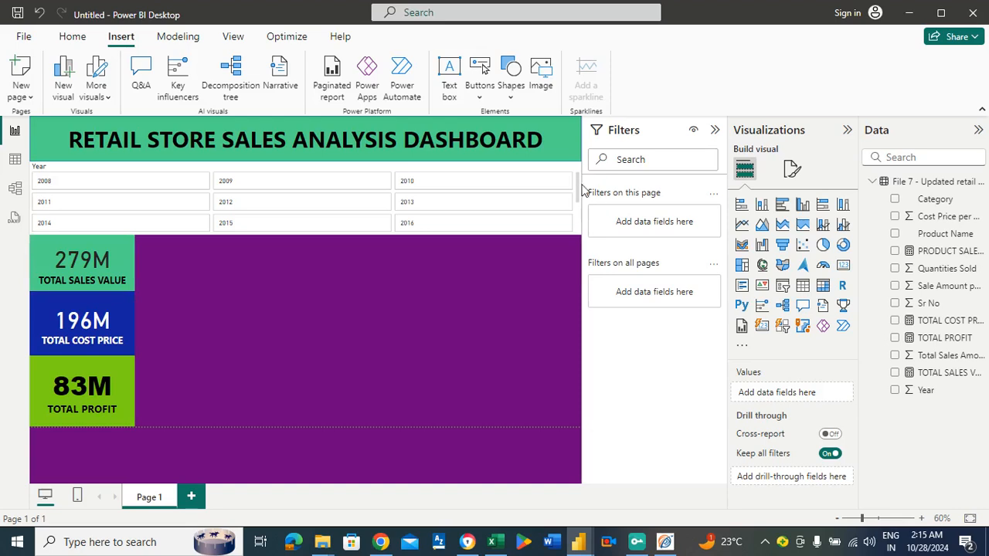
Test the Year slicer by filtering the cards to 2012 and clearing the selection.
mouse_move(579, 190)
mouse_down()
mouse_move(579, 211)
mouse_move(584, 186)
mouse_up()
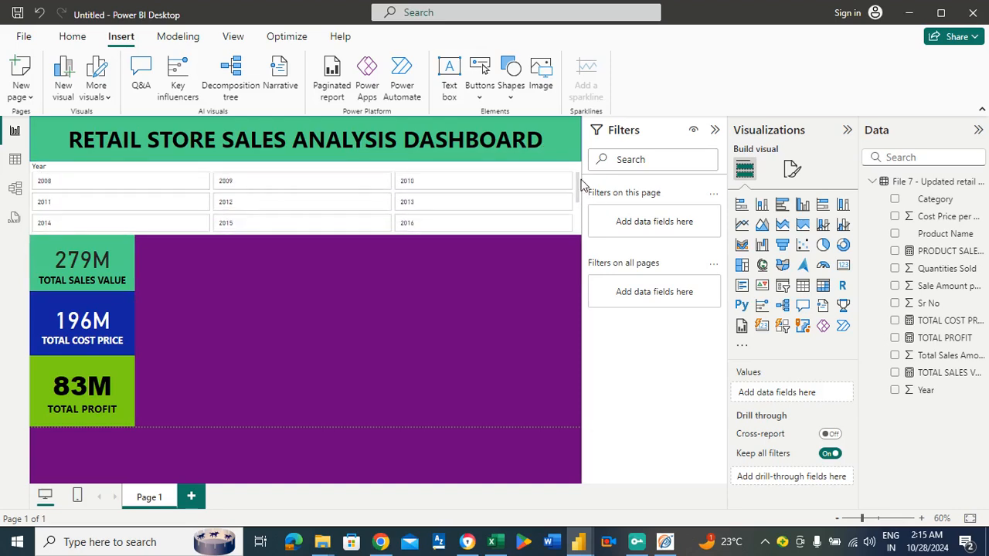
click(238, 204)
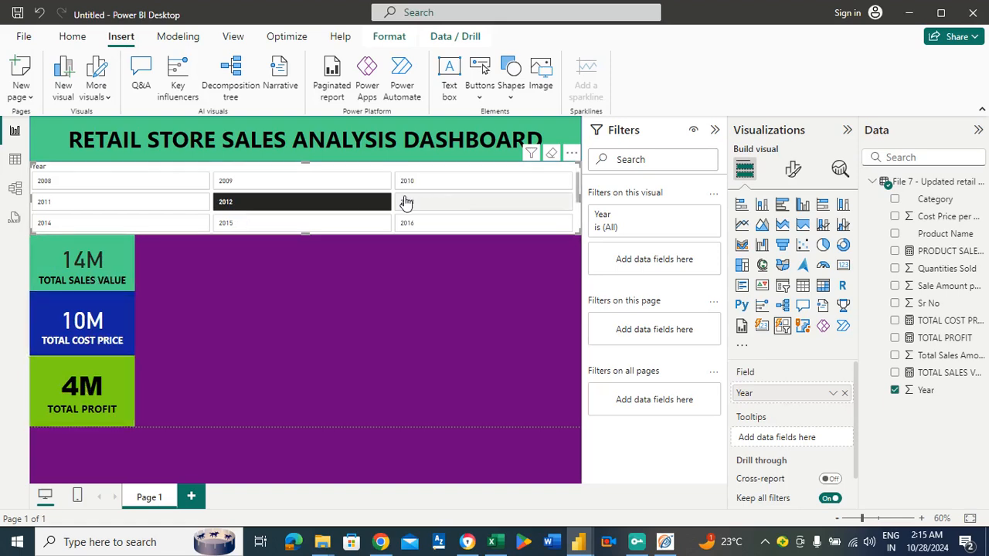
click(321, 205)
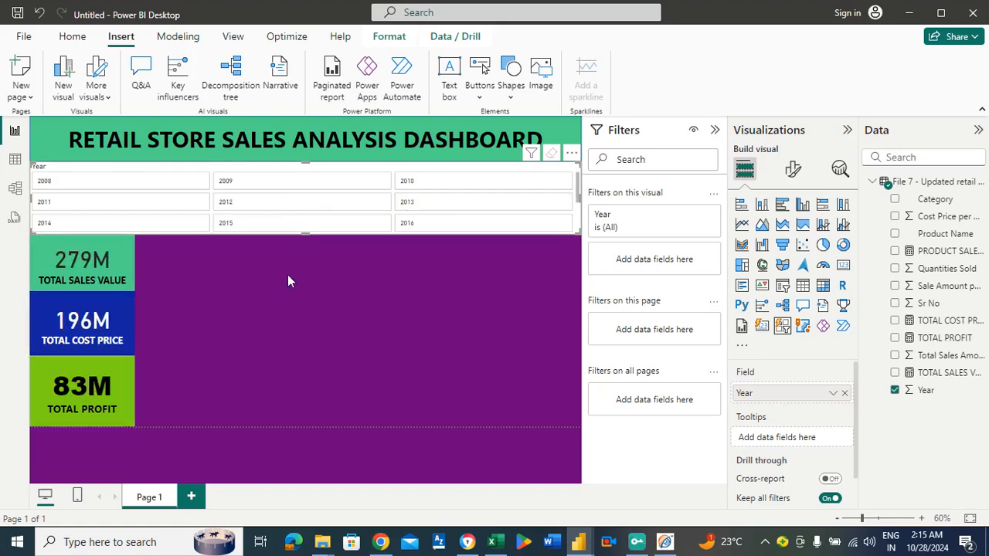
click(285, 300)
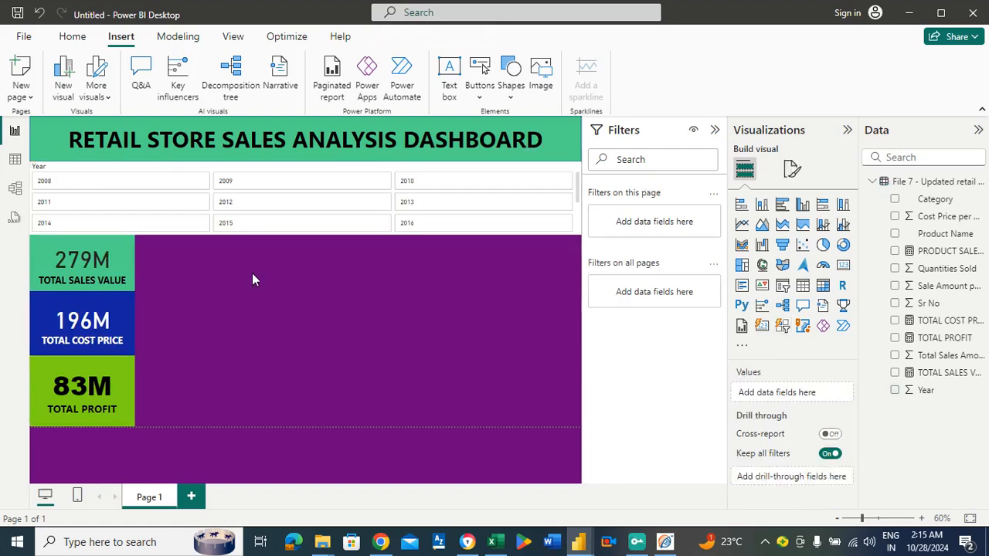
Insert an empty clustered column chart and resize it to fill about half the space beside the cards, reaching the page's lower edge.
click(803, 207)
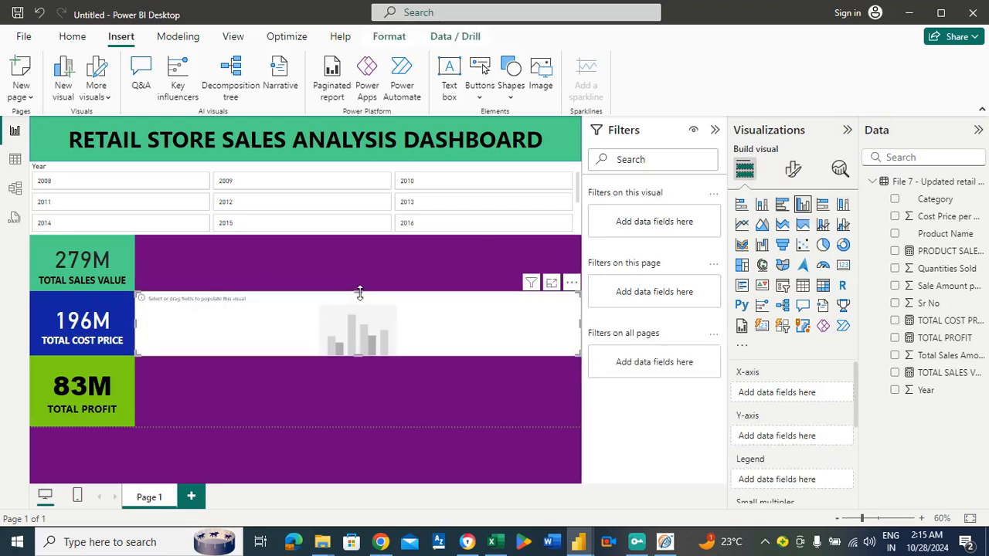
drag(358, 292, 343, 242)
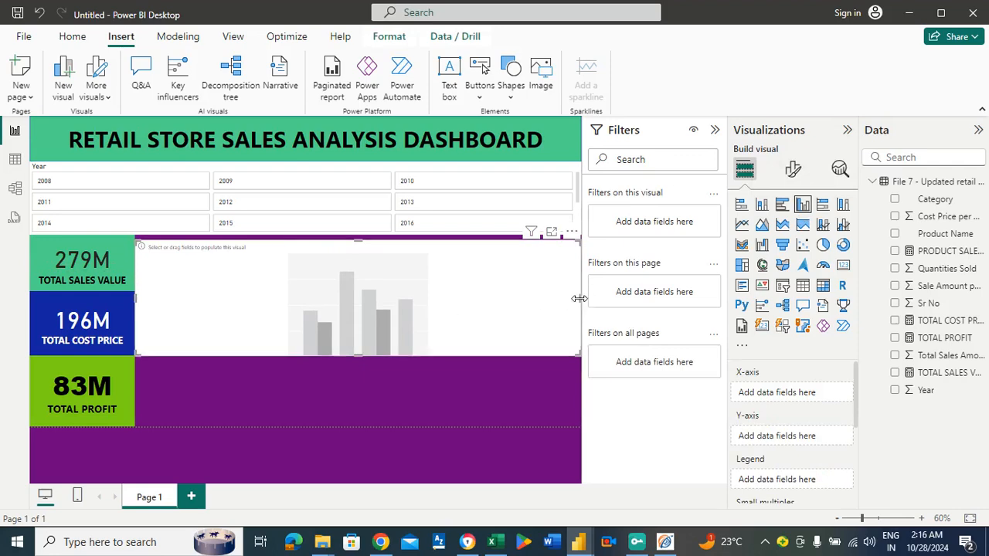
drag(580, 297, 367, 295)
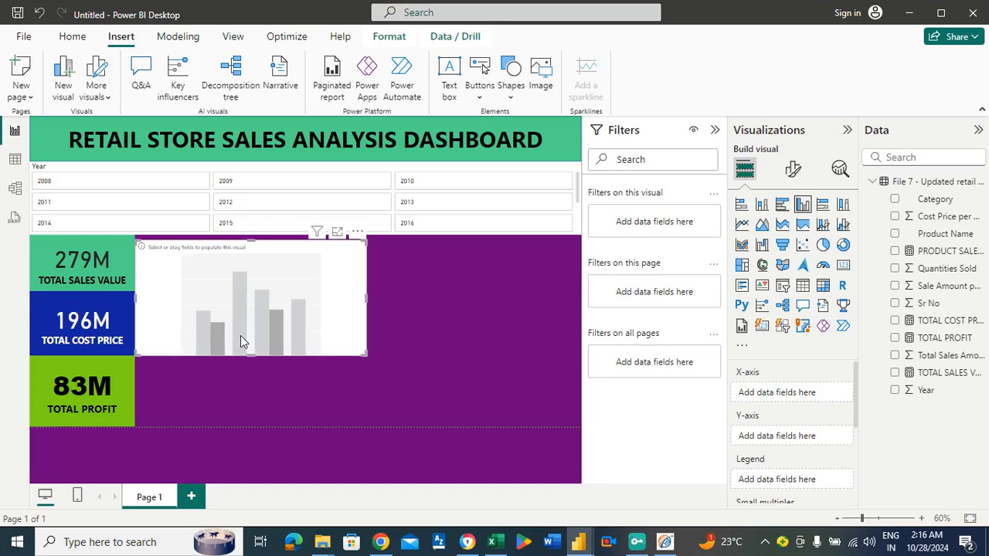
drag(250, 353, 255, 421)
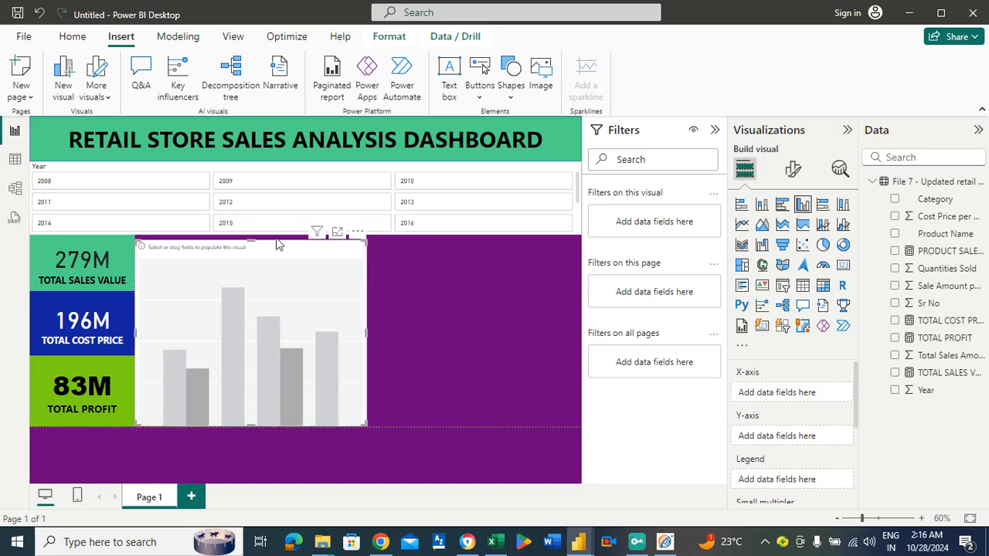
Extend the column chart up to the slicer's lower edge and plot TOTAL SALES VALUE on the Y-axis against Year on the X-axis.
drag(254, 245, 255, 239)
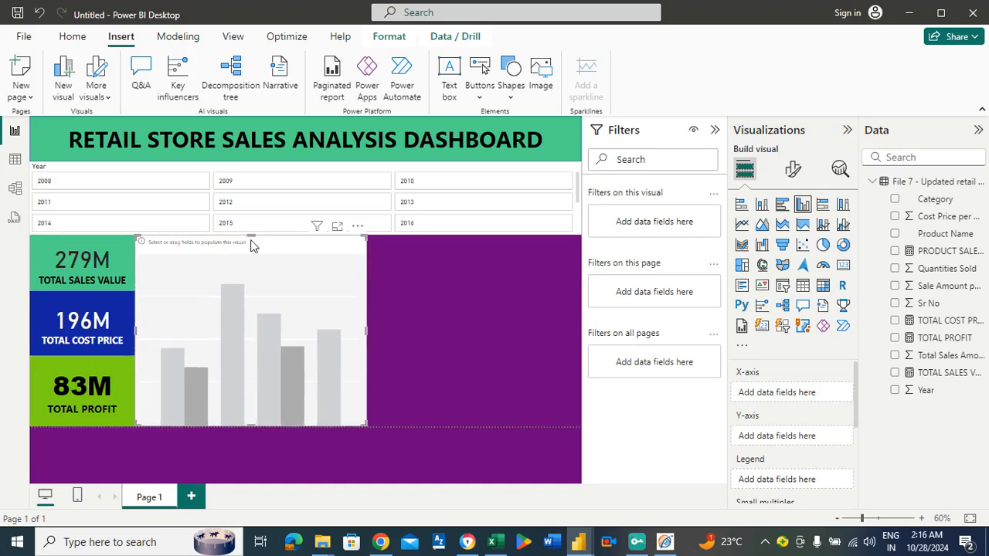
click(374, 280)
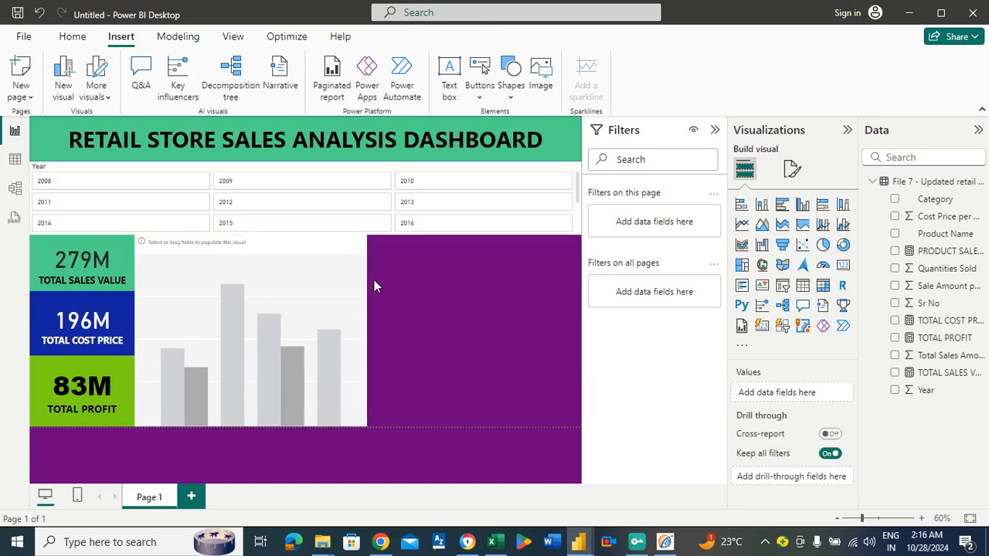
click(292, 303)
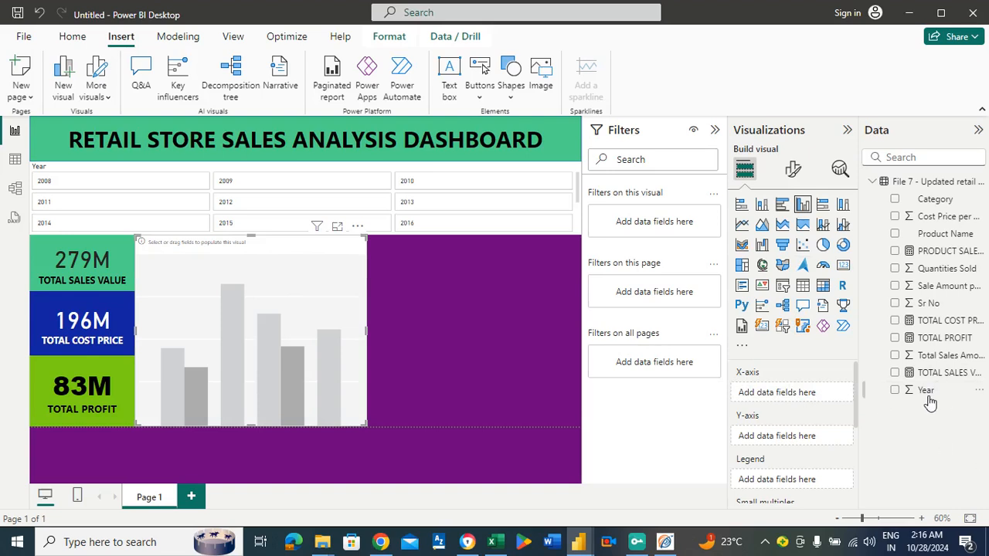
drag(930, 402, 796, 394)
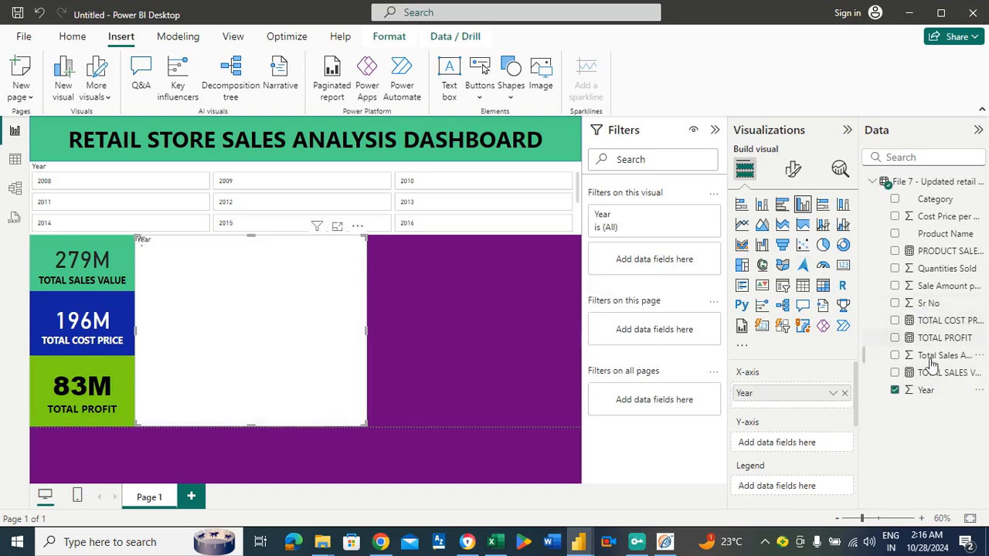
drag(934, 375, 810, 447)
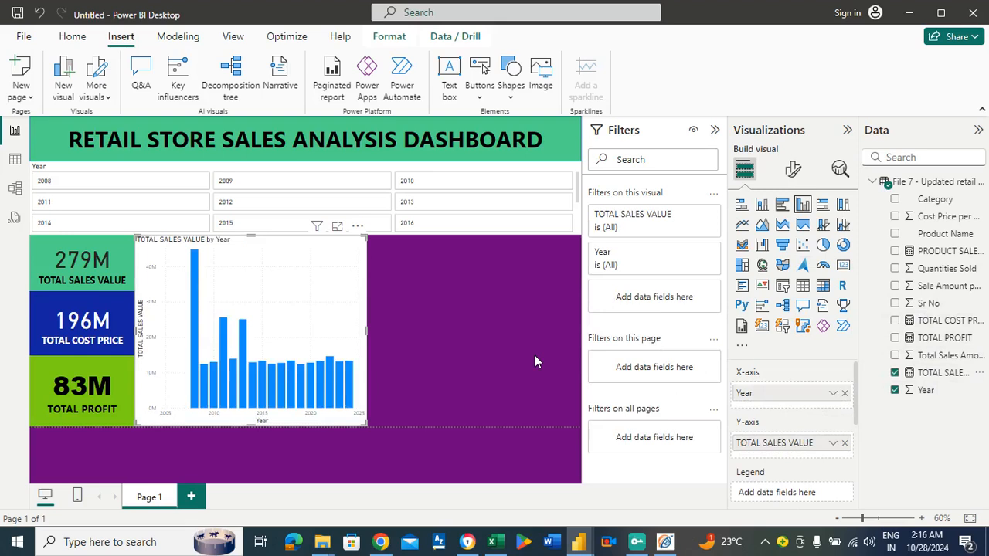
Enlarge the column chart in focus mode, inspect the sales values of individual years, and return to the report.
click(337, 229)
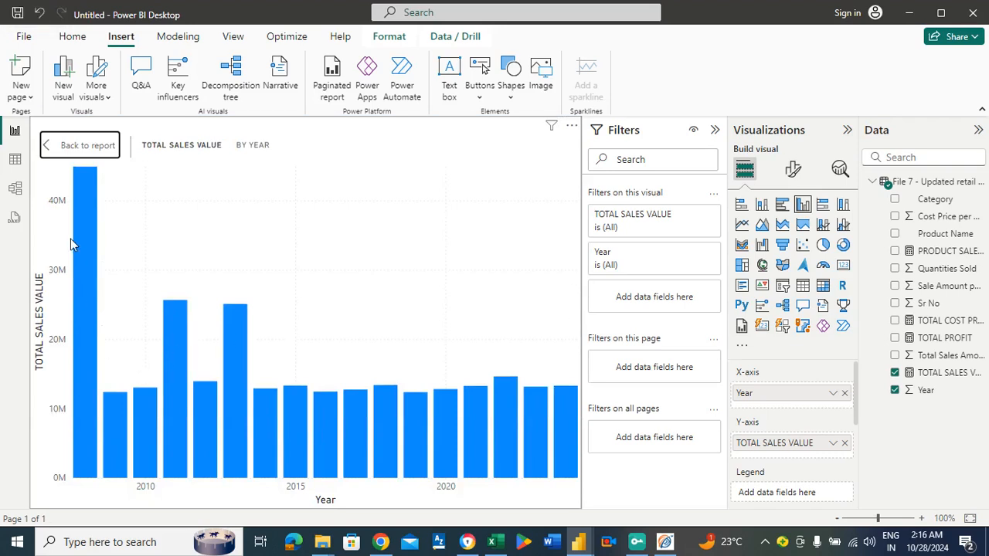
mouse_move(79, 216)
mouse_move(116, 416)
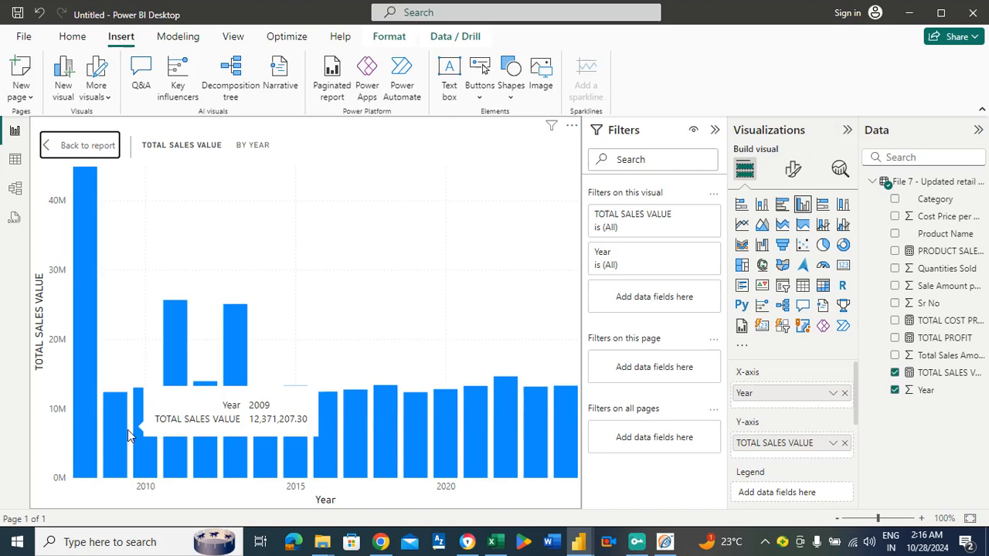
mouse_move(139, 433)
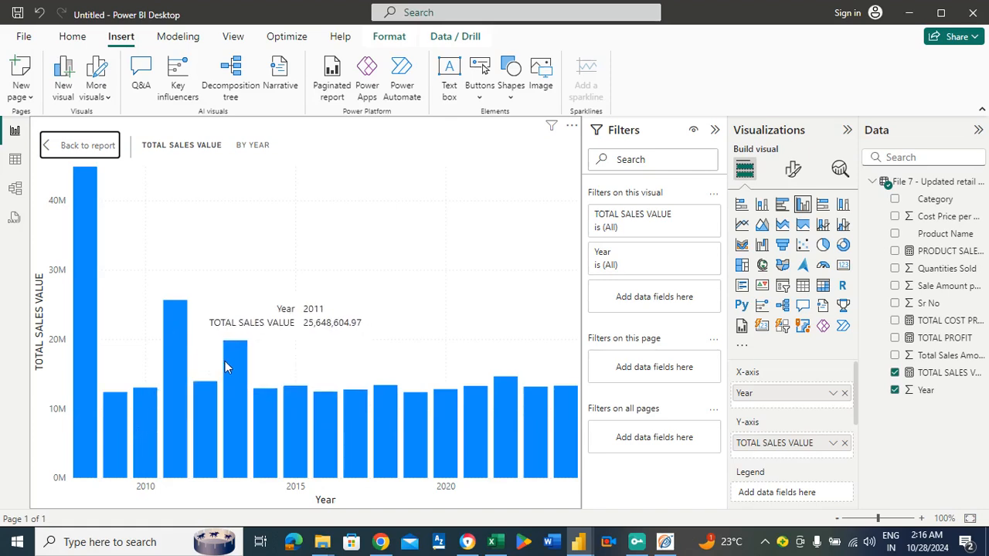
mouse_move(252, 407)
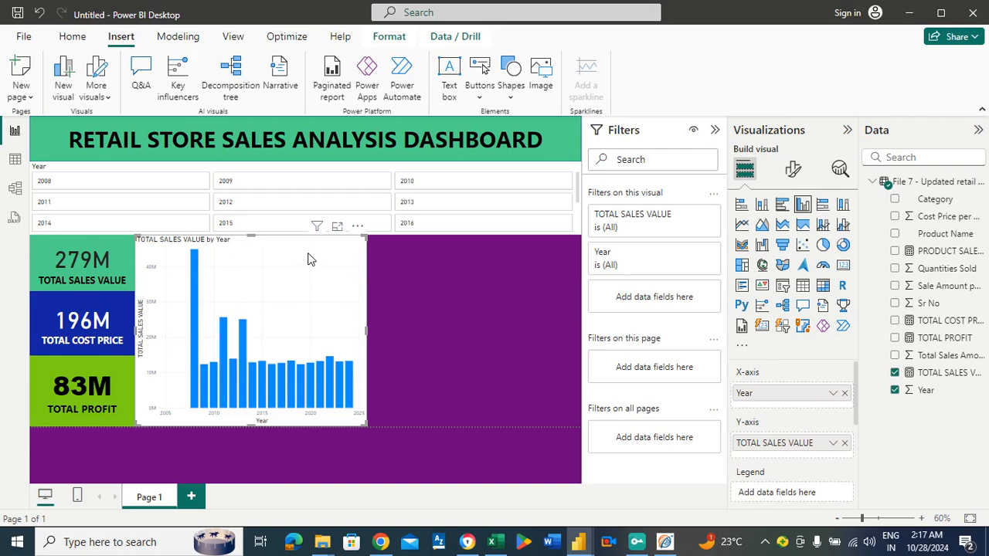
Set the column chart's background to the custom salmon orange #EE7459.
click(795, 170)
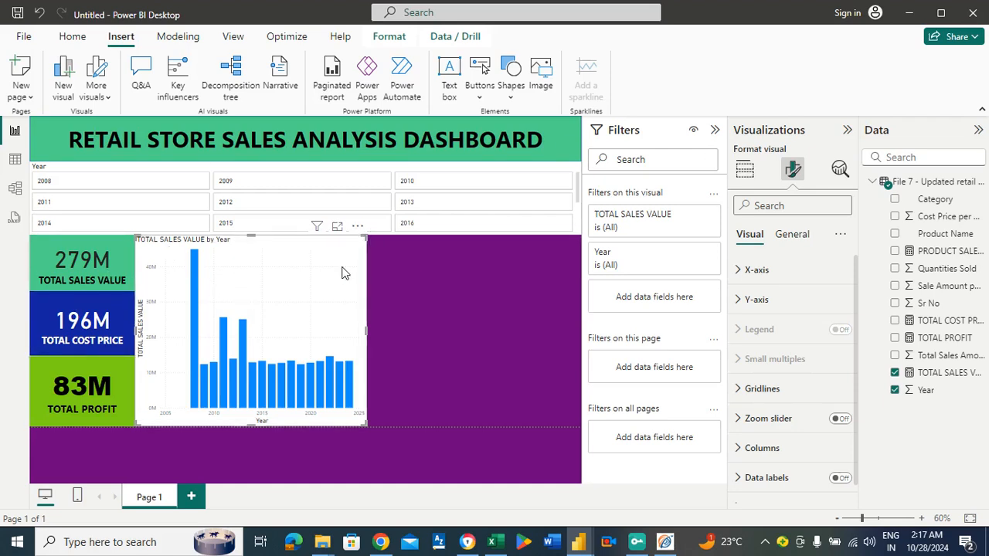
click(804, 238)
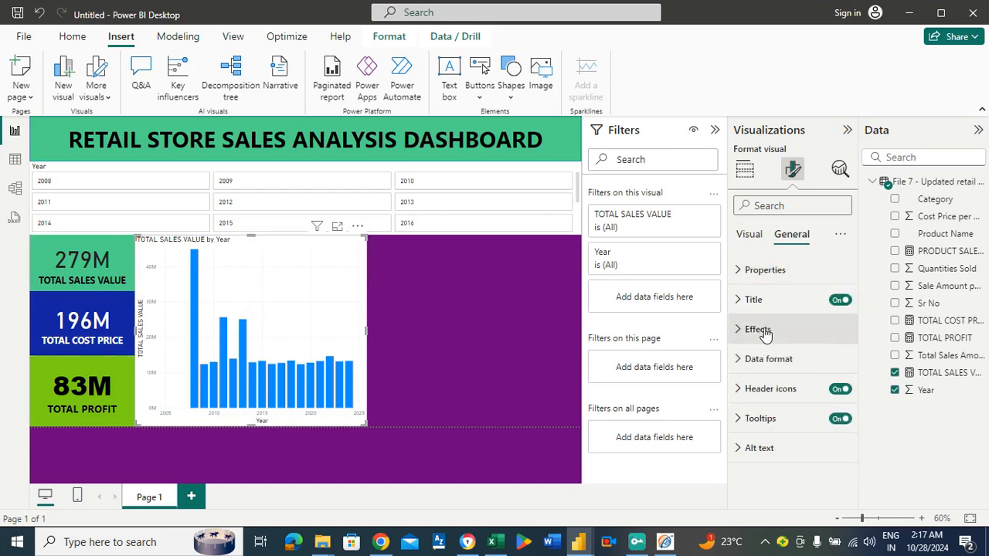
click(761, 330)
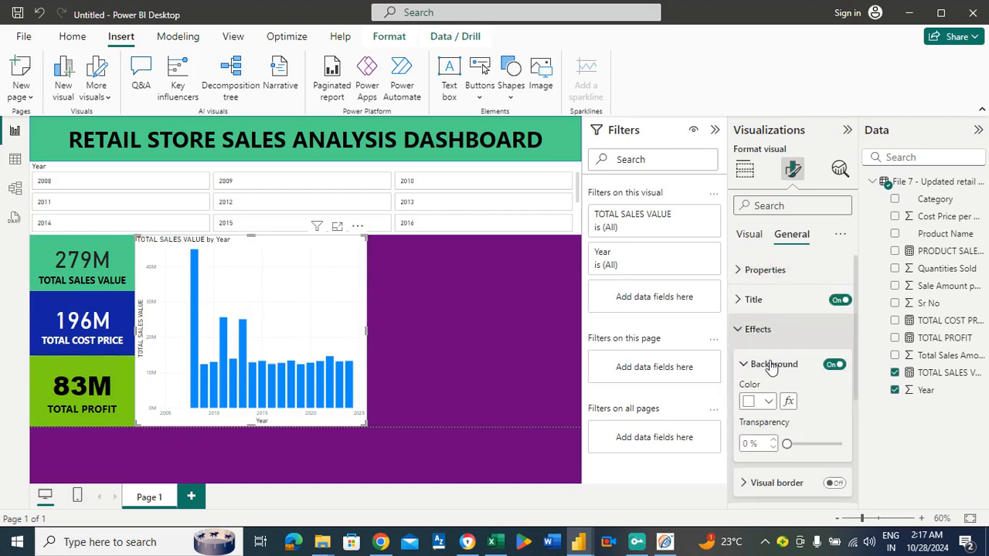
click(770, 403)
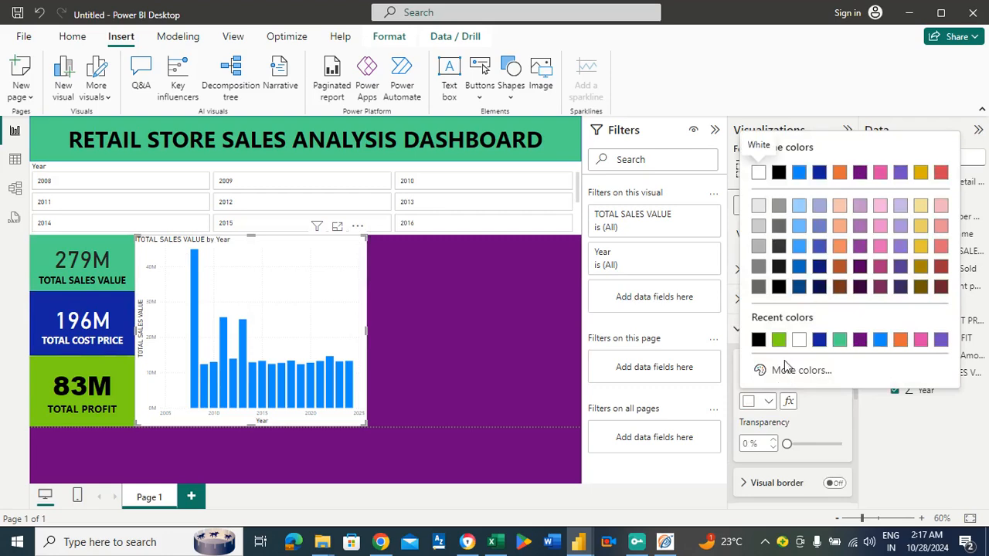
click(789, 370)
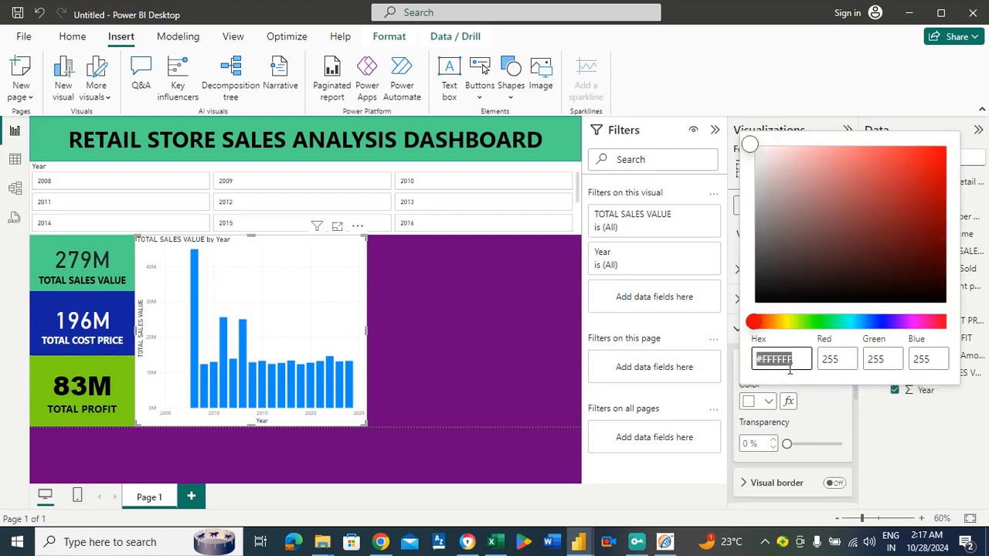
click(835, 322)
click(908, 177)
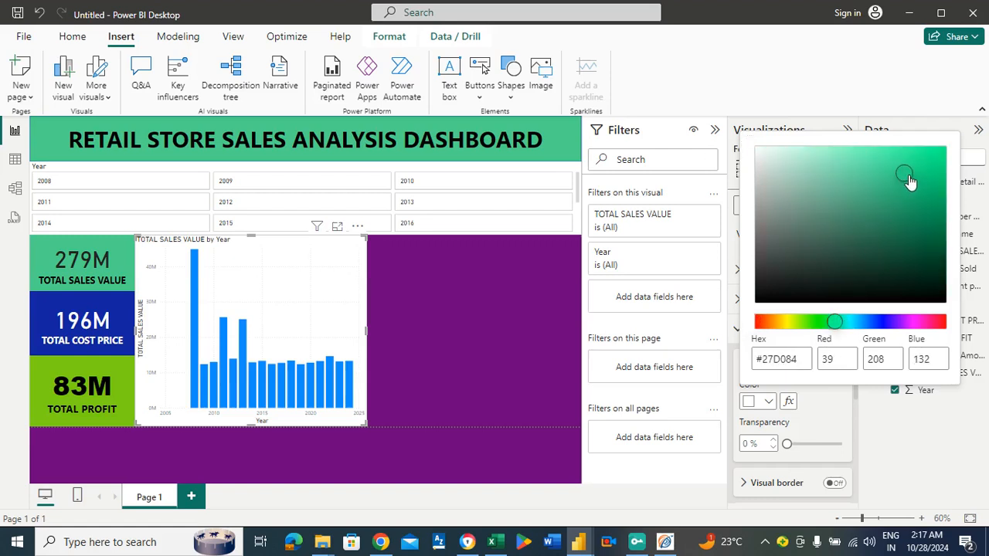
click(921, 176)
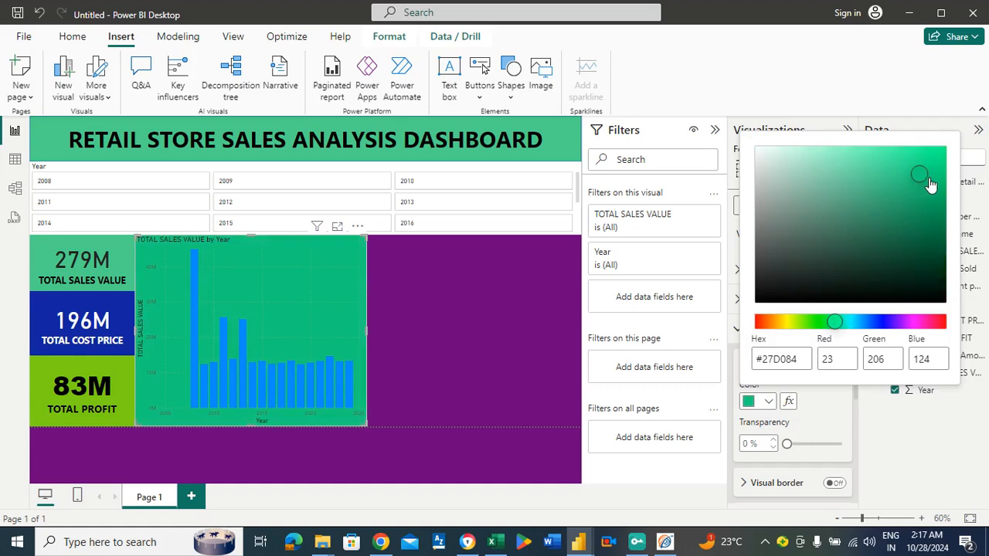
click(923, 176)
click(762, 323)
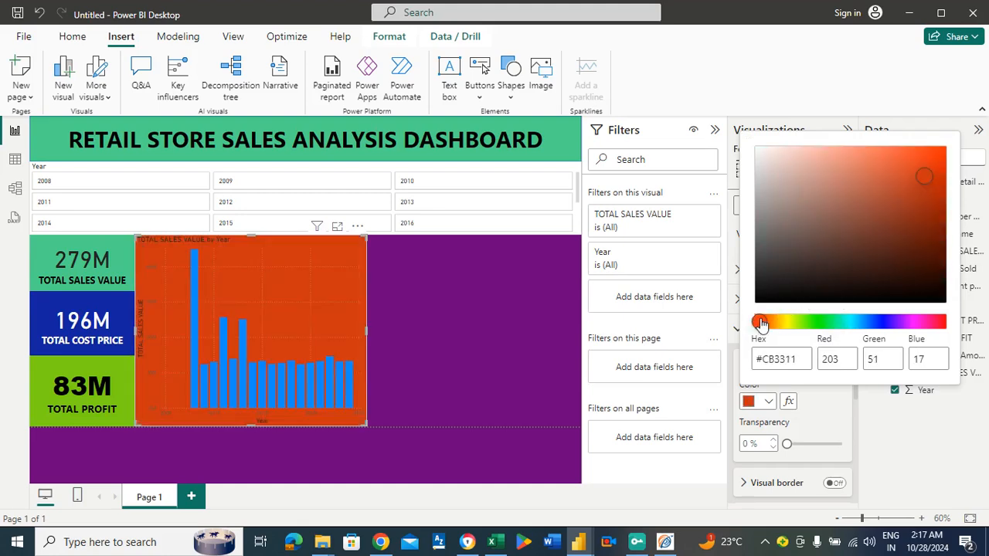
click(930, 204)
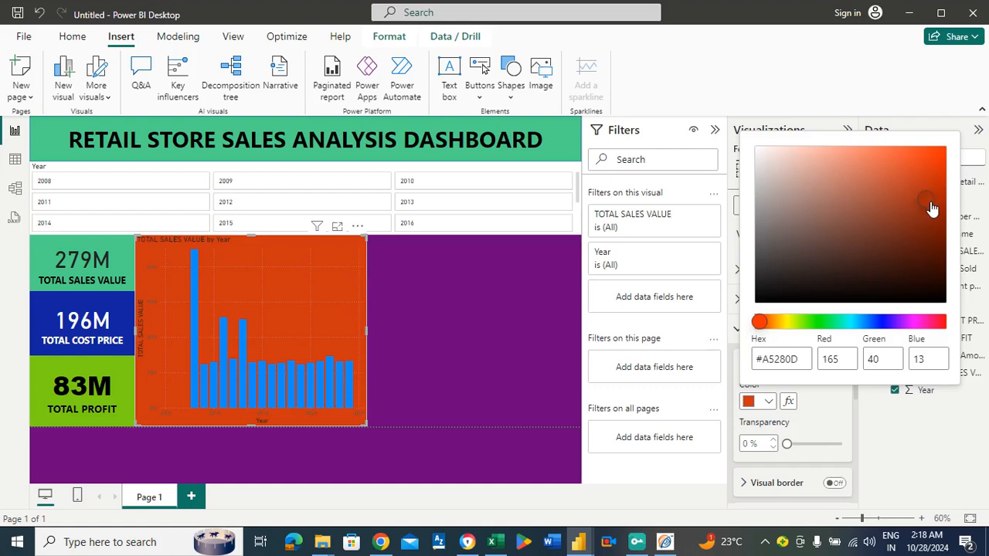
click(930, 160)
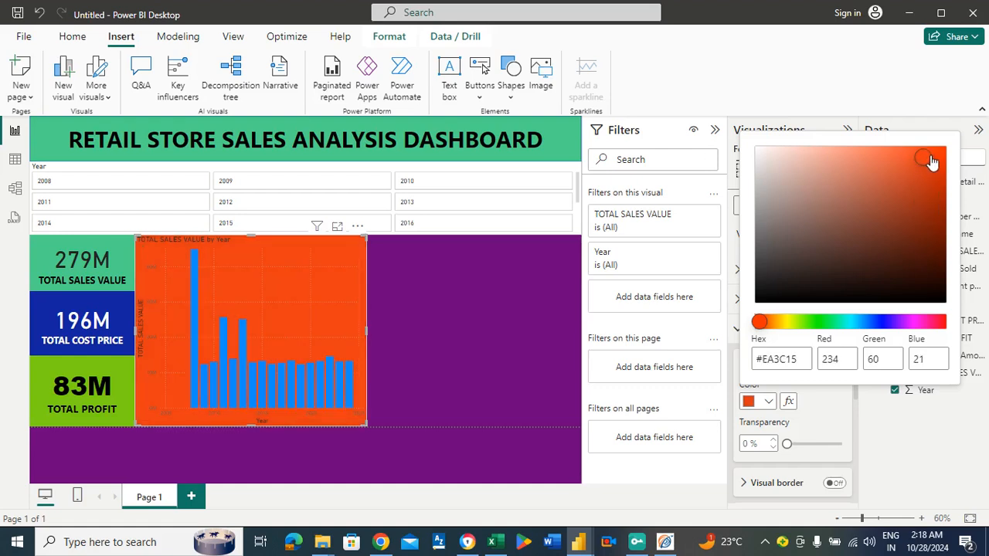
click(909, 156)
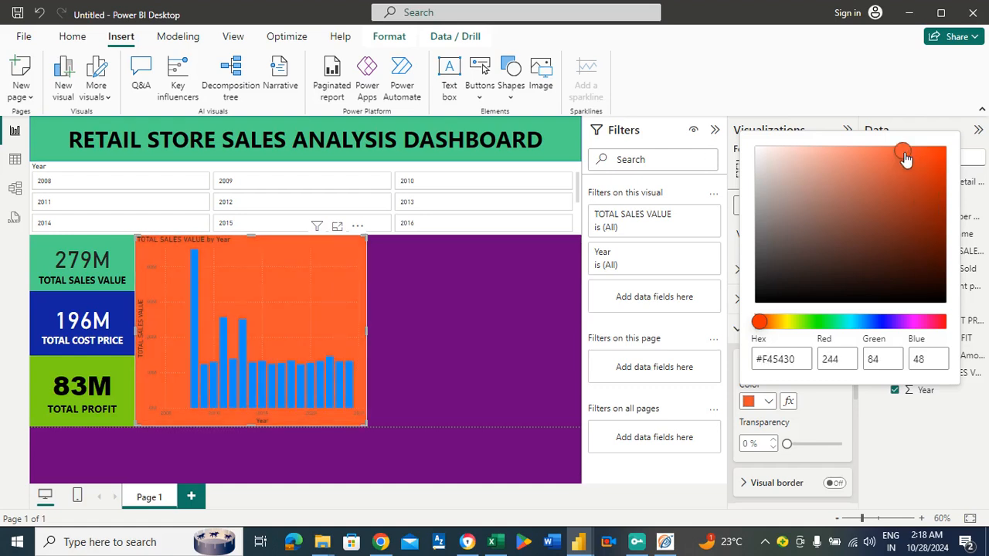
click(893, 156)
click(871, 156)
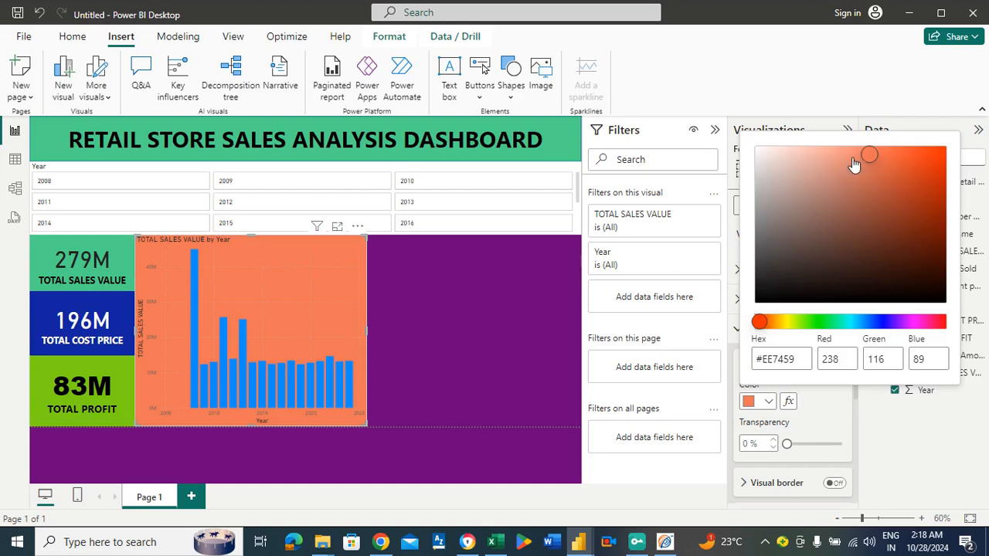
click(468, 347)
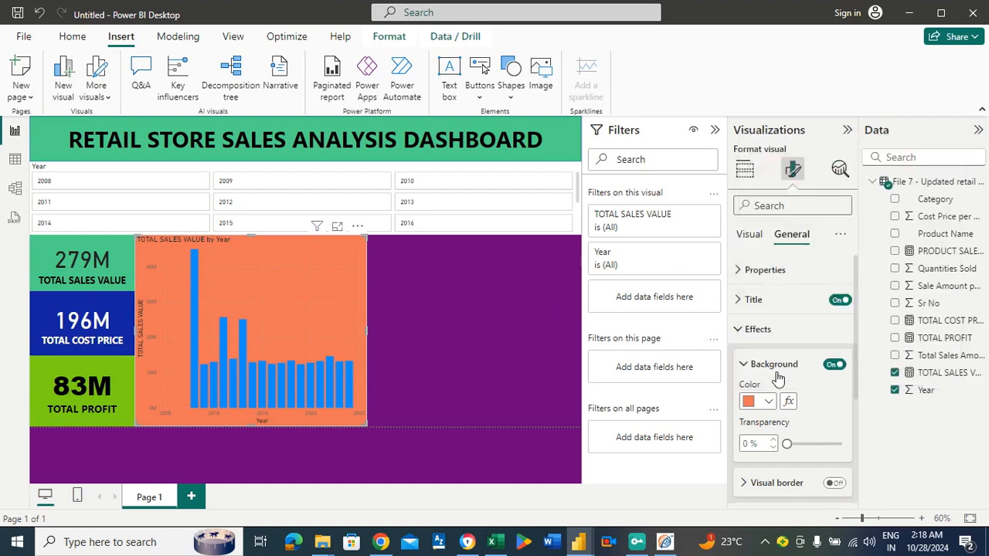
Try green and black for the chart's columns, and settle on the dark blue of the TOTAL COST PRICE card.
click(750, 235)
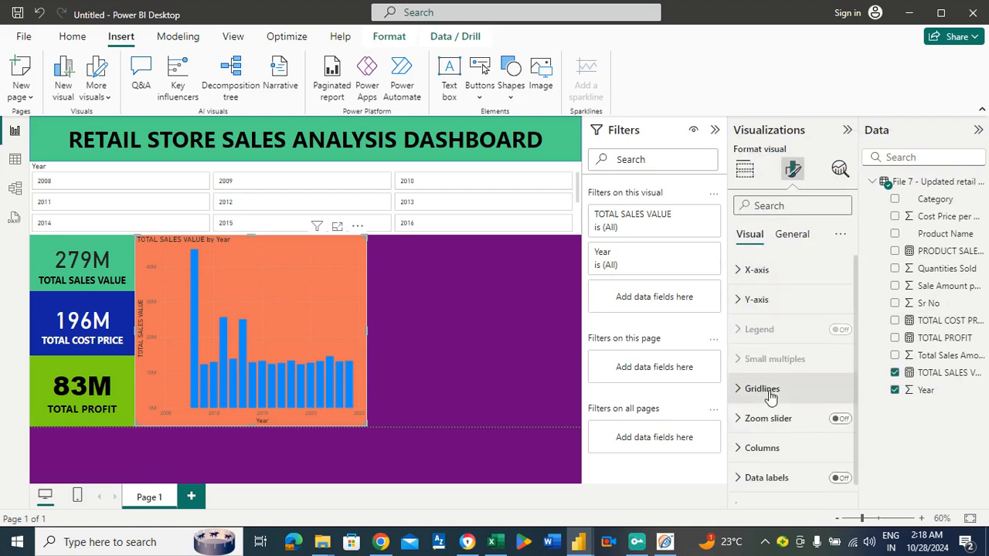
click(767, 453)
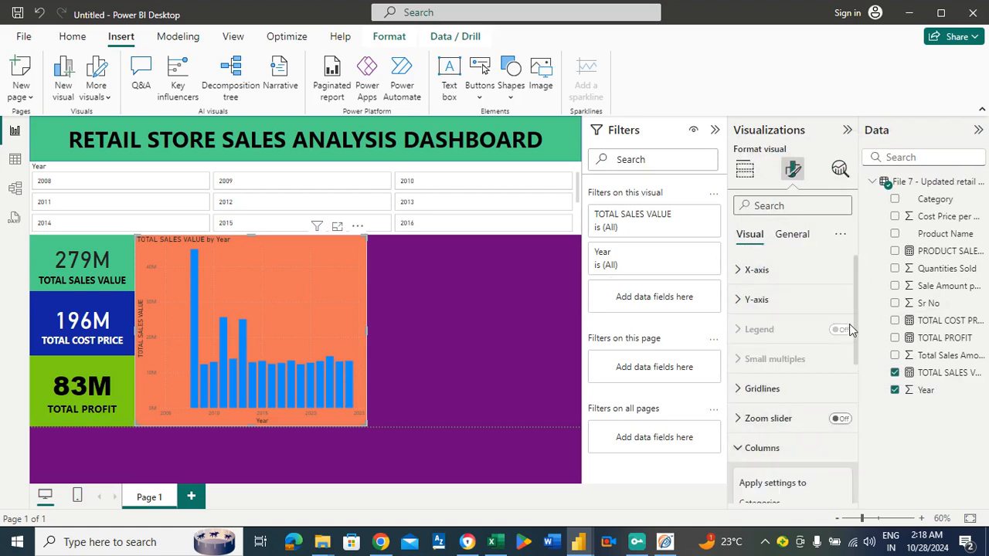
drag(860, 331, 866, 404)
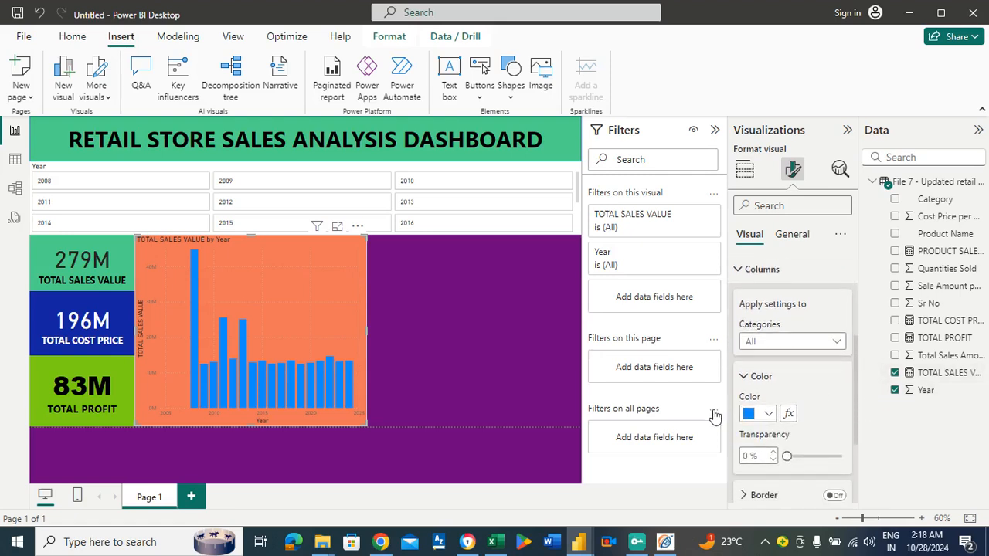
click(768, 415)
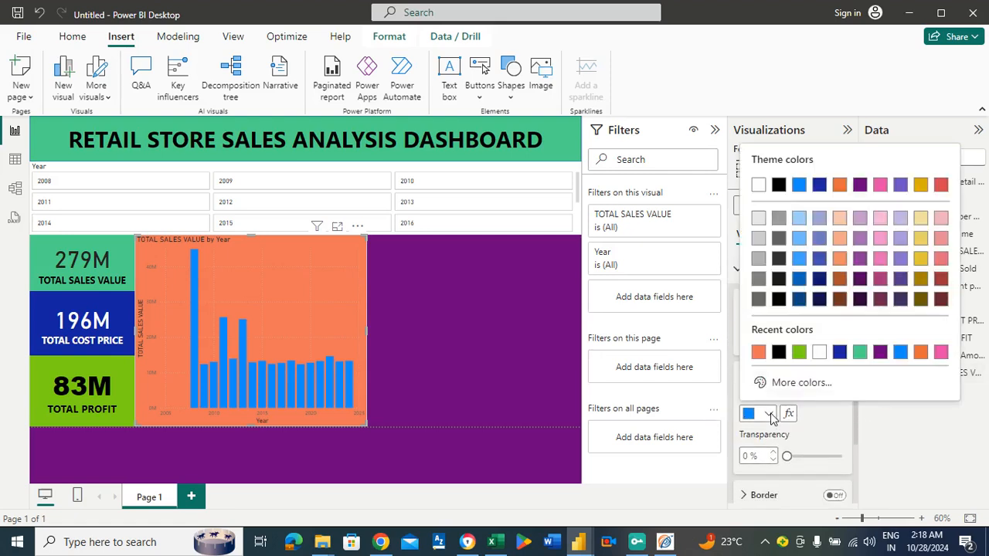
click(800, 353)
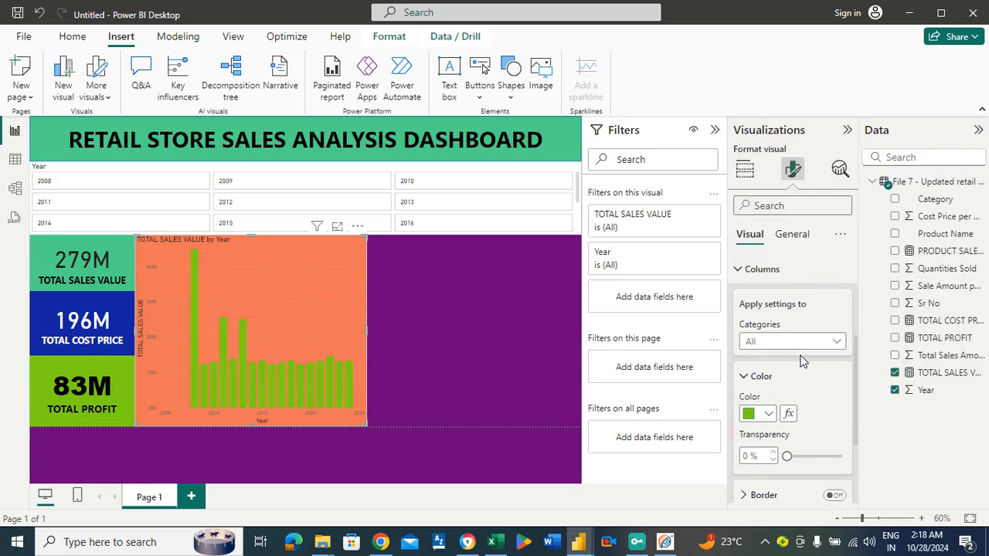
click(768, 414)
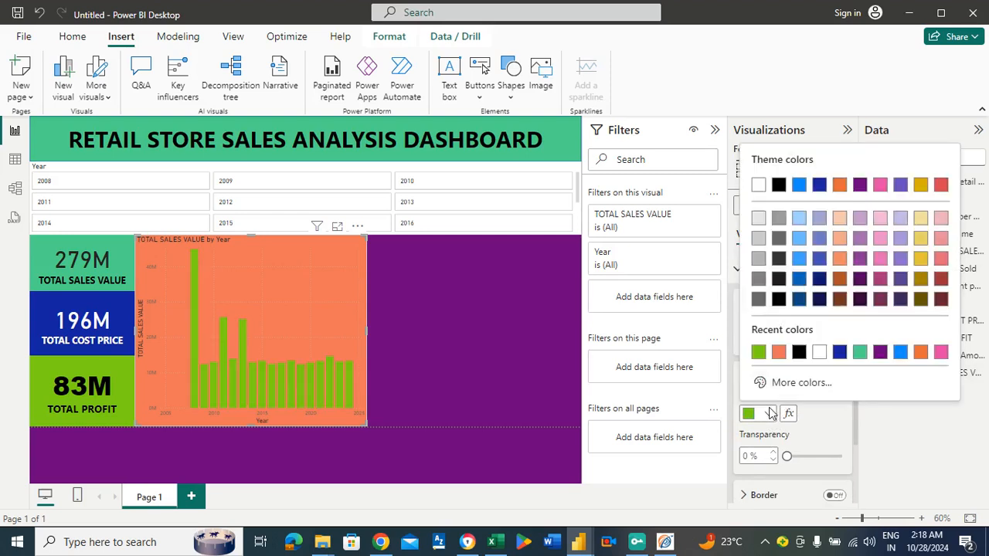
click(799, 352)
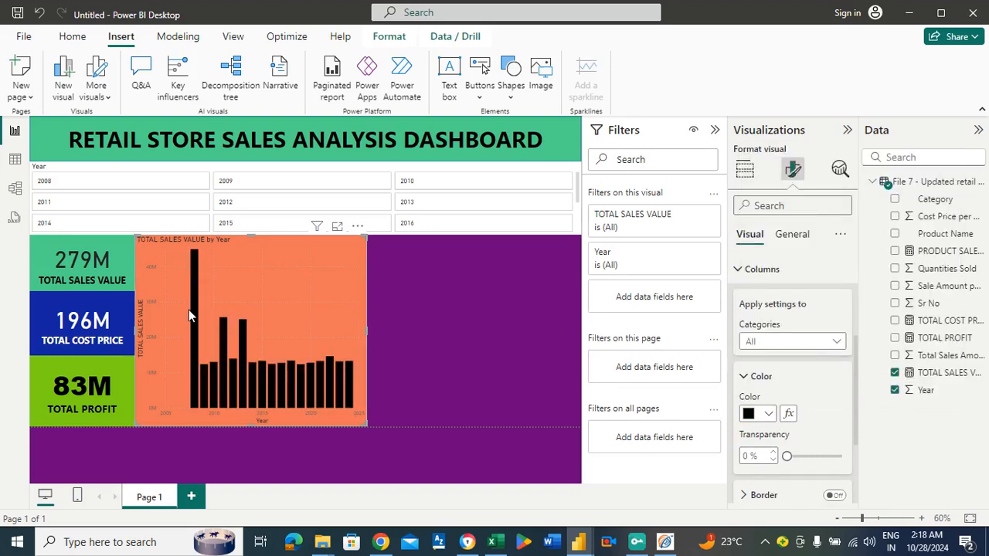
click(768, 415)
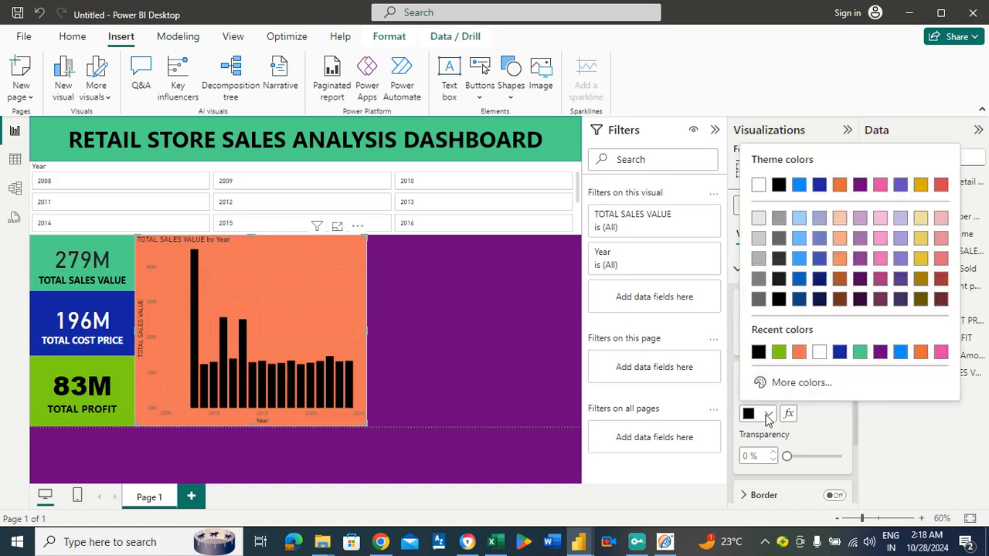
click(839, 352)
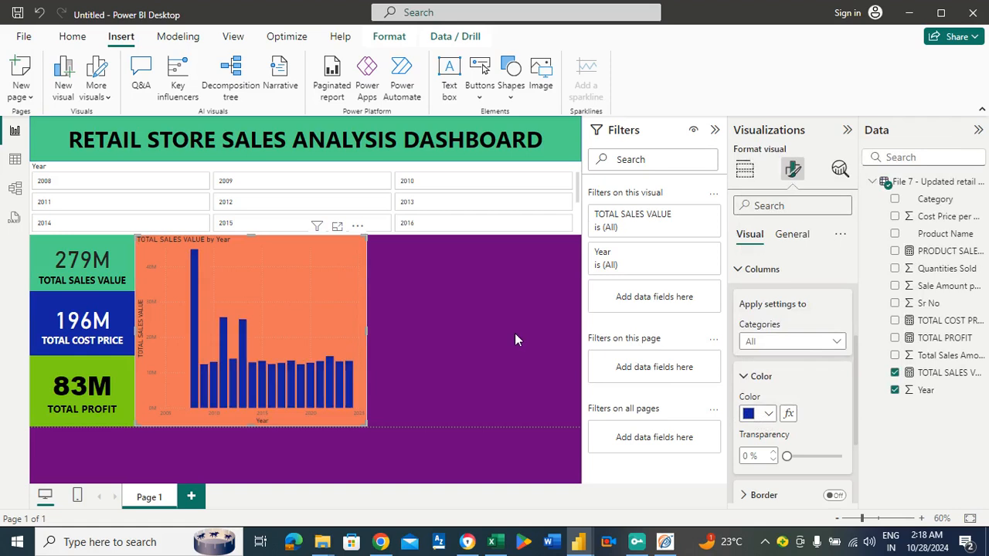
click(432, 328)
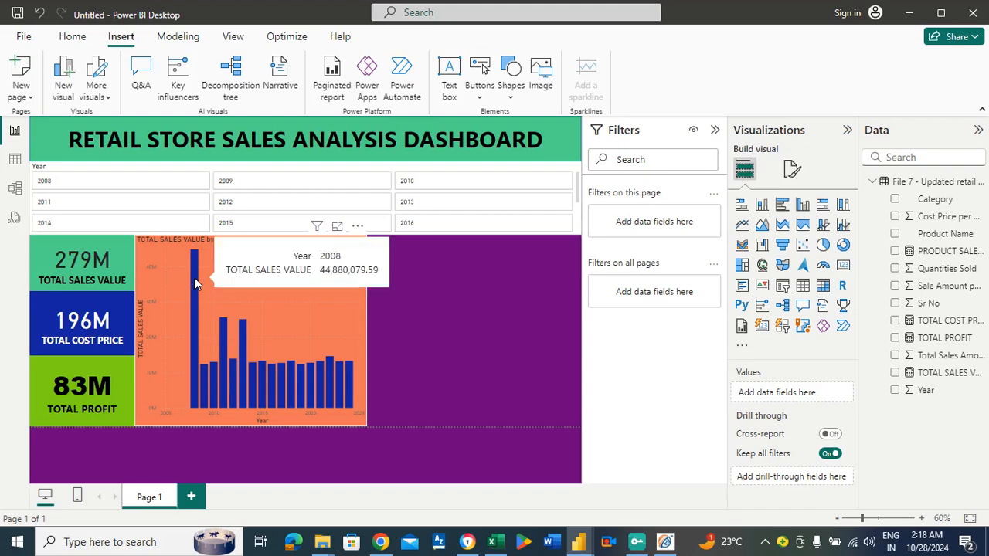
Enlarge the recoloured column chart in focus mode and inspect the 2008 column's sales value.
click(338, 227)
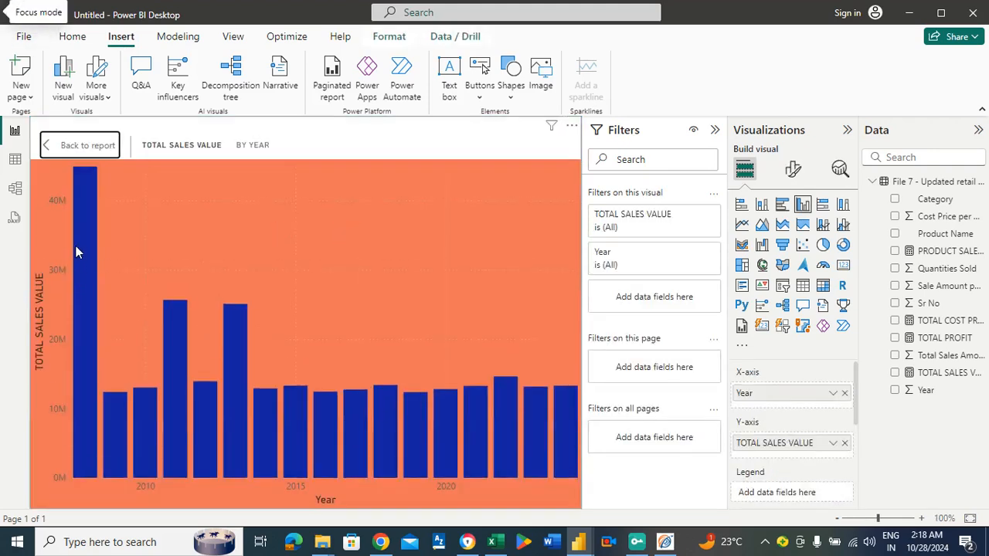
mouse_move(76, 249)
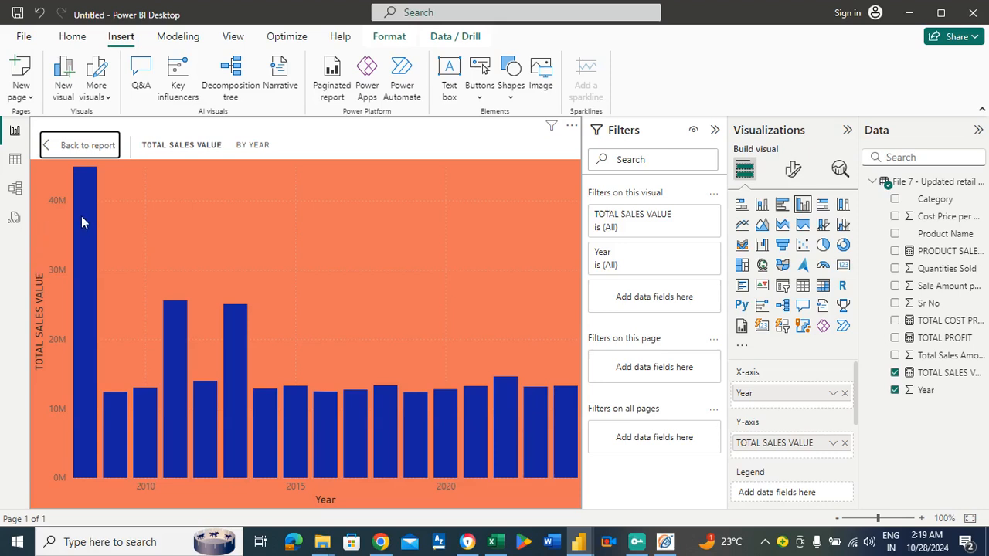
mouse_move(81, 215)
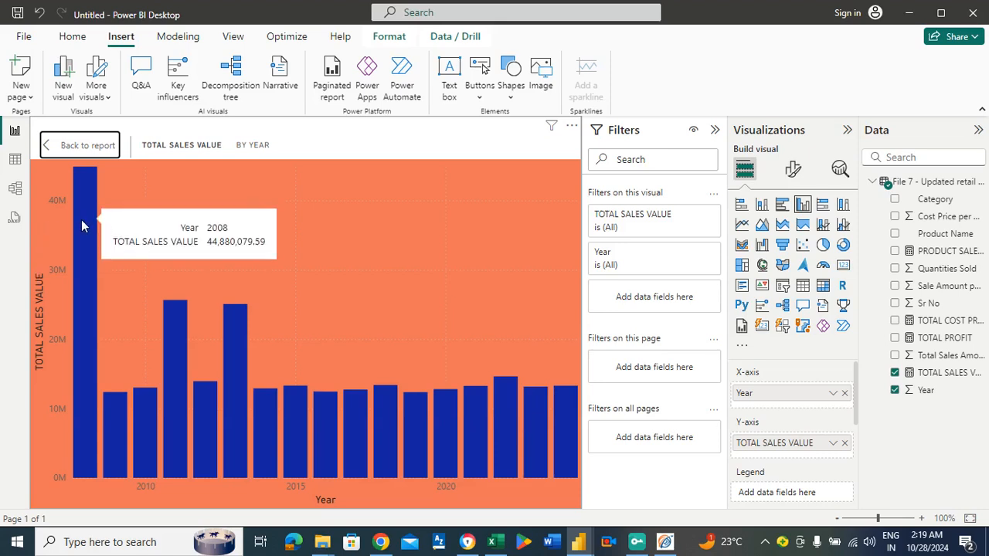
Inspect the sales values of further years in the enlarged column chart, including 2010, 2011 and 2016, and return to the report.
mouse_move(147, 402)
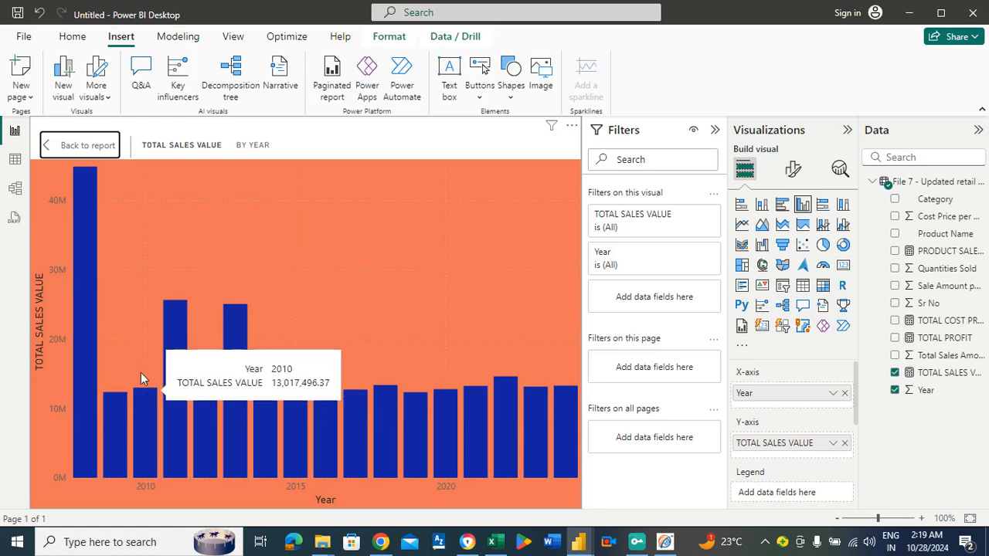
mouse_move(180, 351)
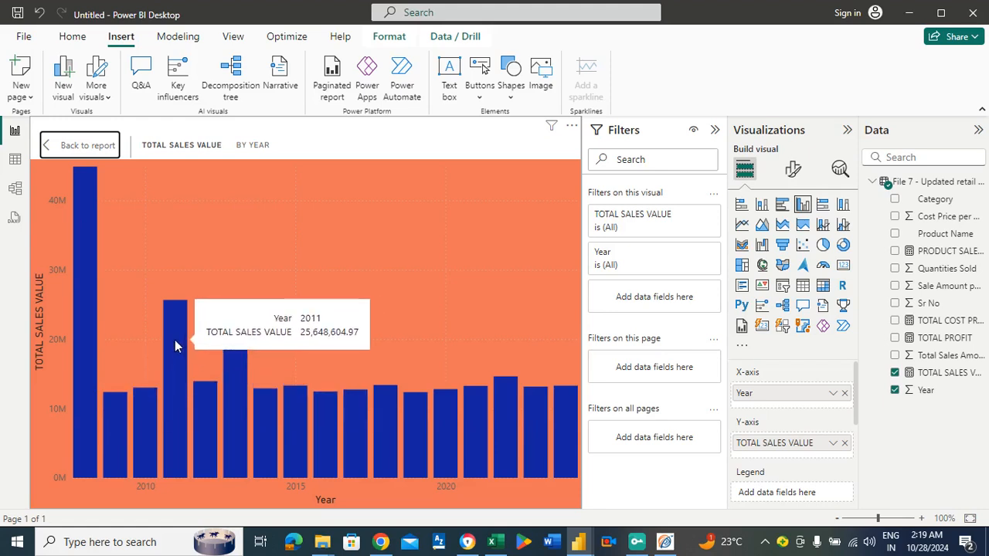
mouse_move(203, 412)
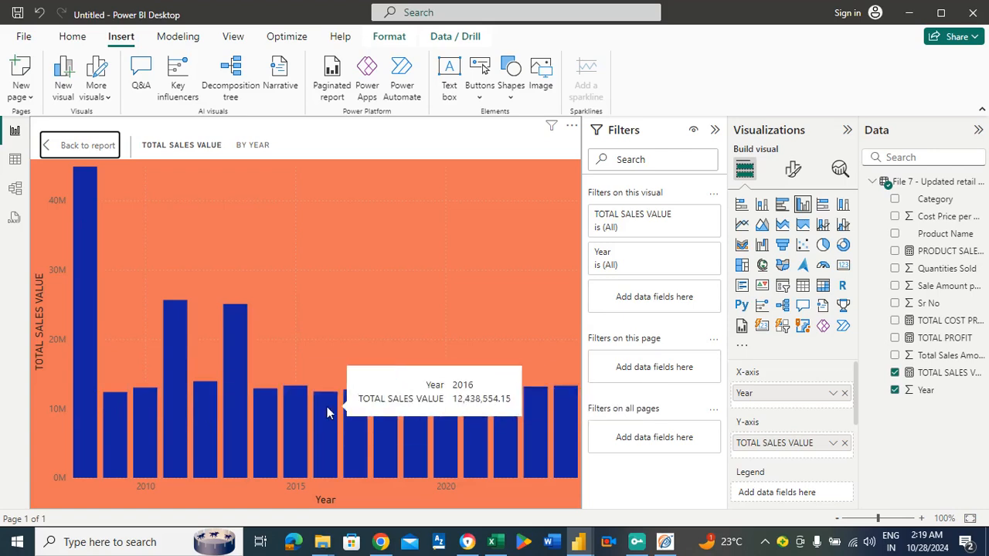
mouse_move(509, 422)
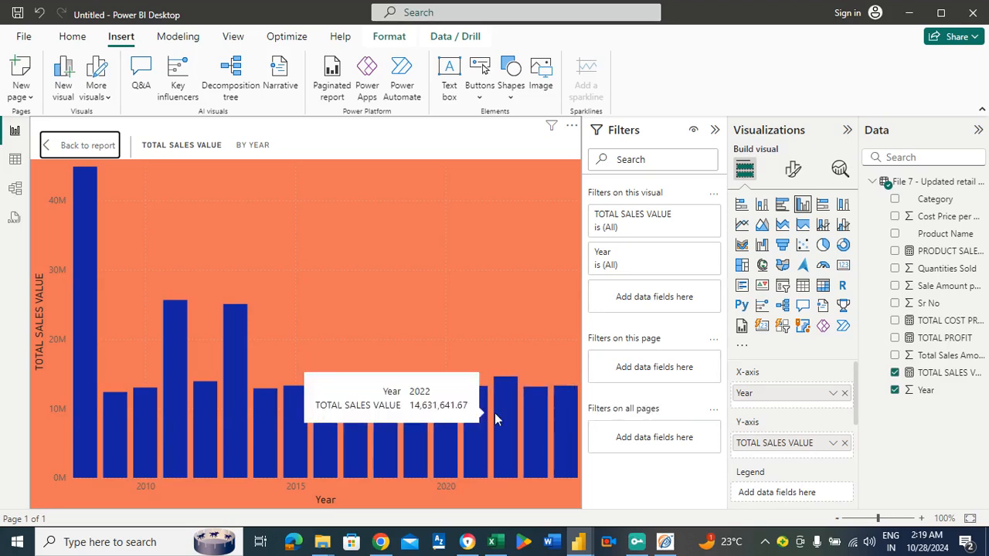
click(97, 148)
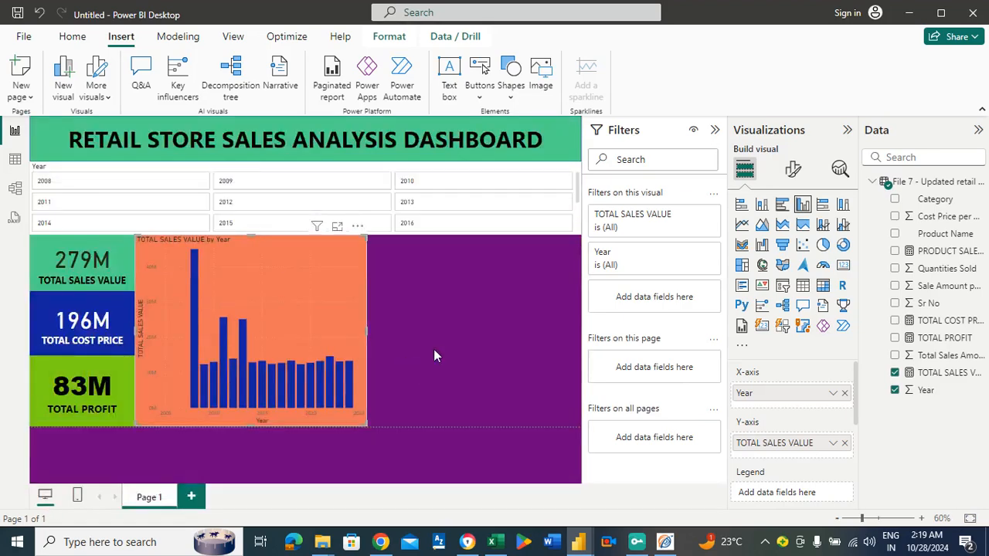
Add a second clustered column chart beside the yearly one, with Product Name on the X-axis and TOTAL SALES VALUE on the Y-axis.
click(455, 344)
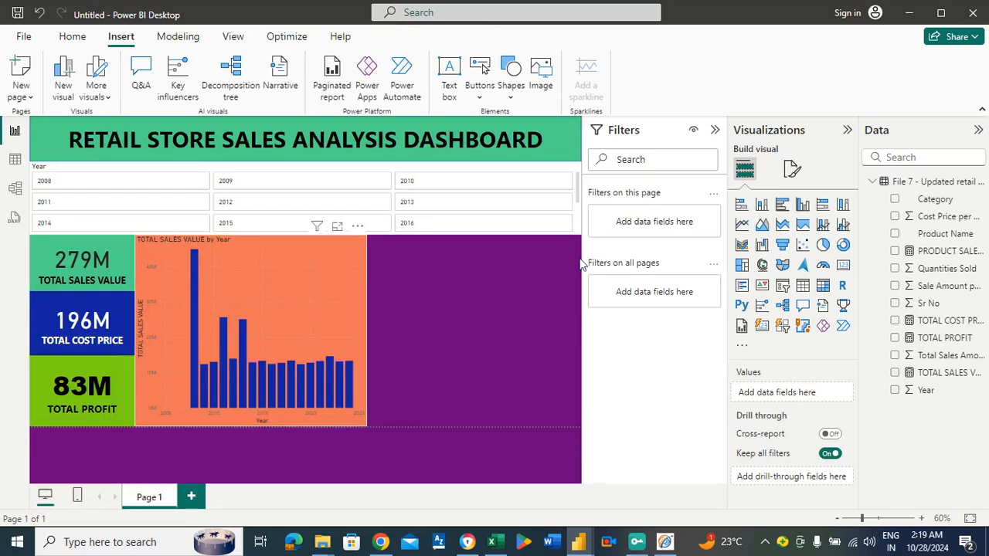
click(802, 205)
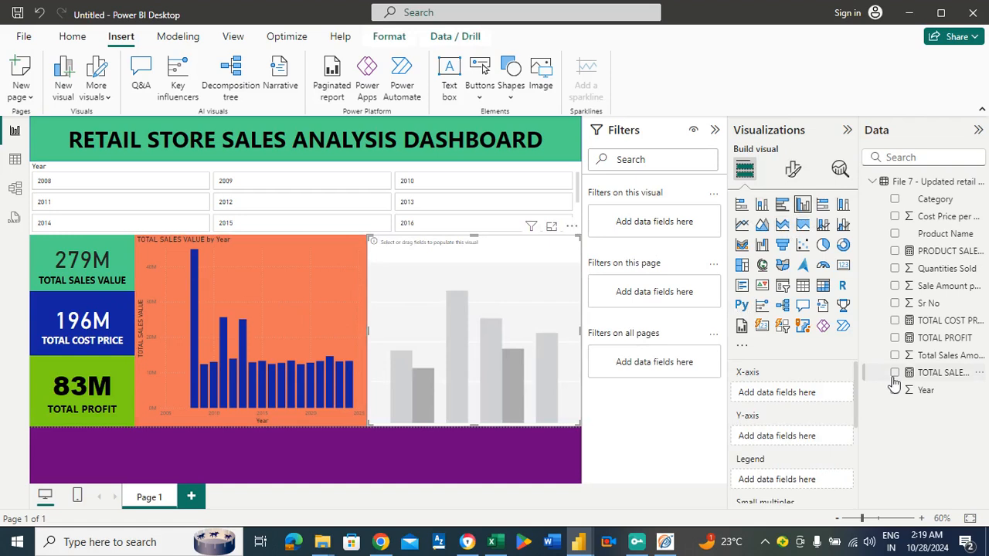
drag(944, 234, 814, 389)
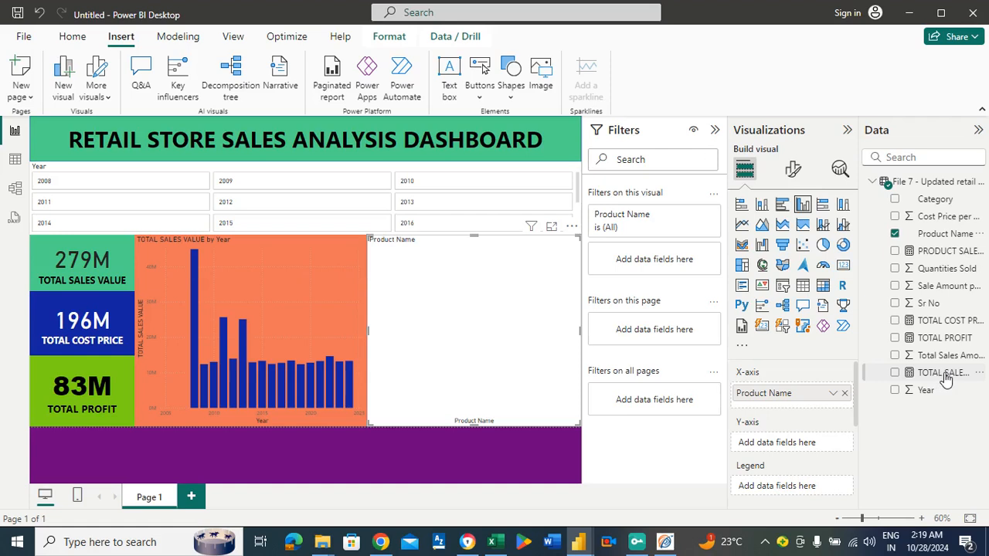
drag(945, 374, 822, 444)
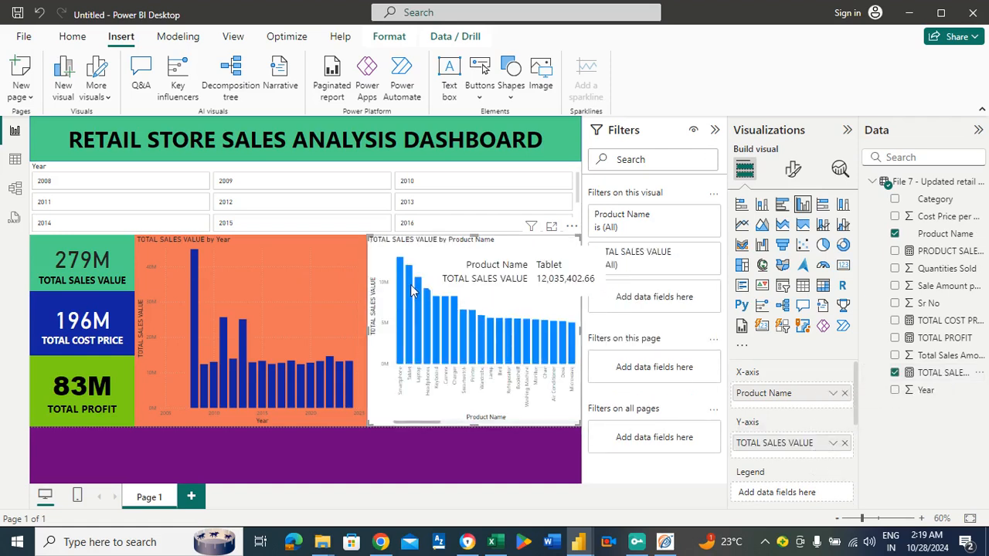
mouse_move(400, 271)
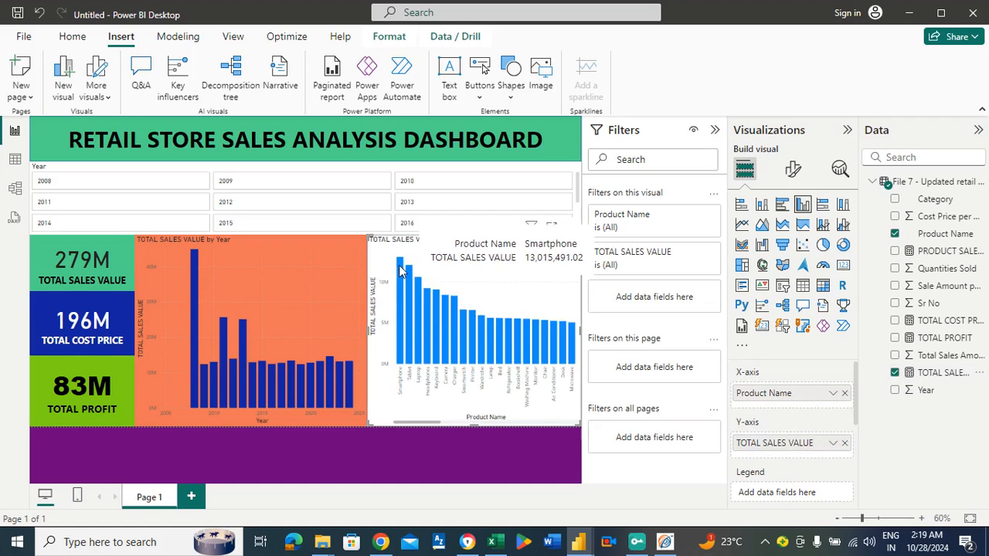
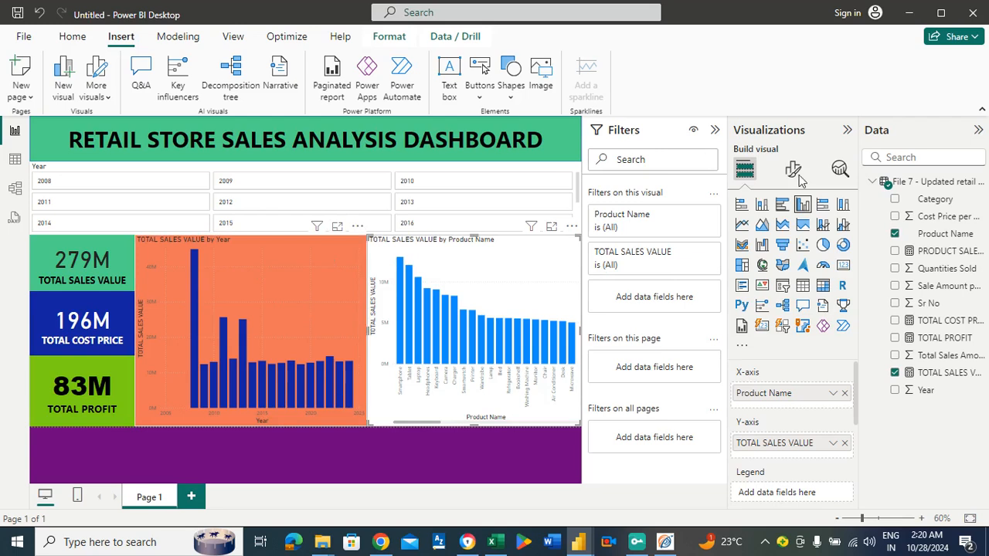
Centre the title of the yearly sales column chart, set its font size to 24 and make it bold.
click(325, 252)
click(795, 170)
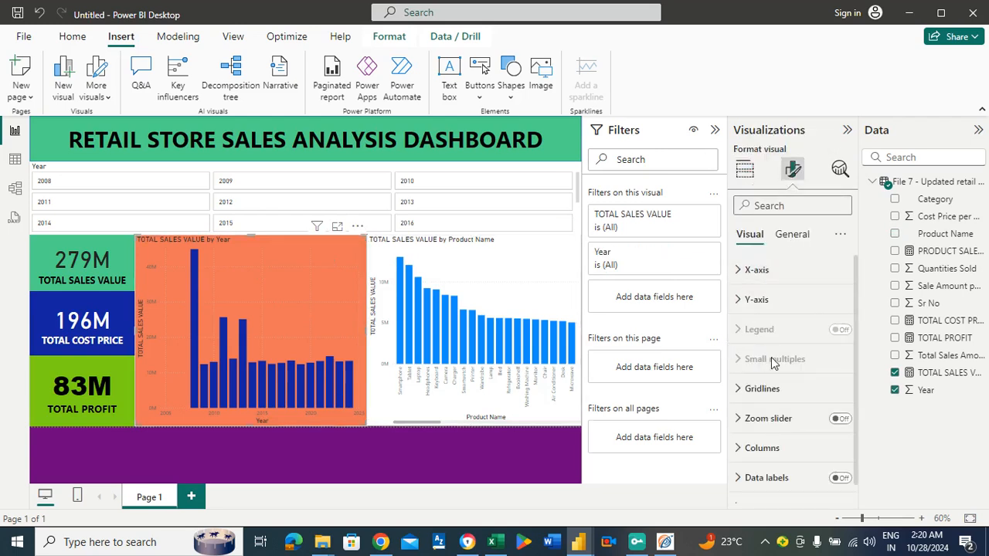
click(799, 237)
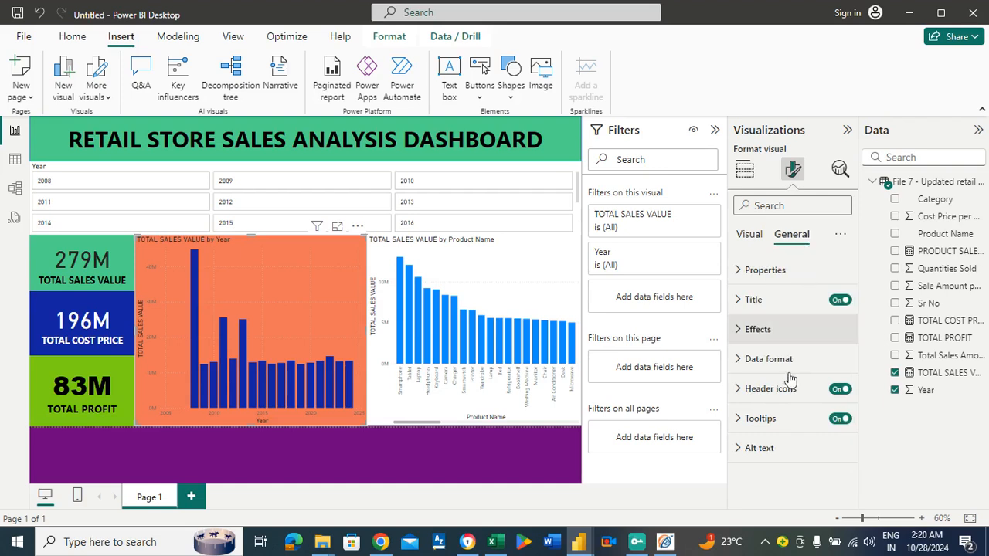
click(808, 304)
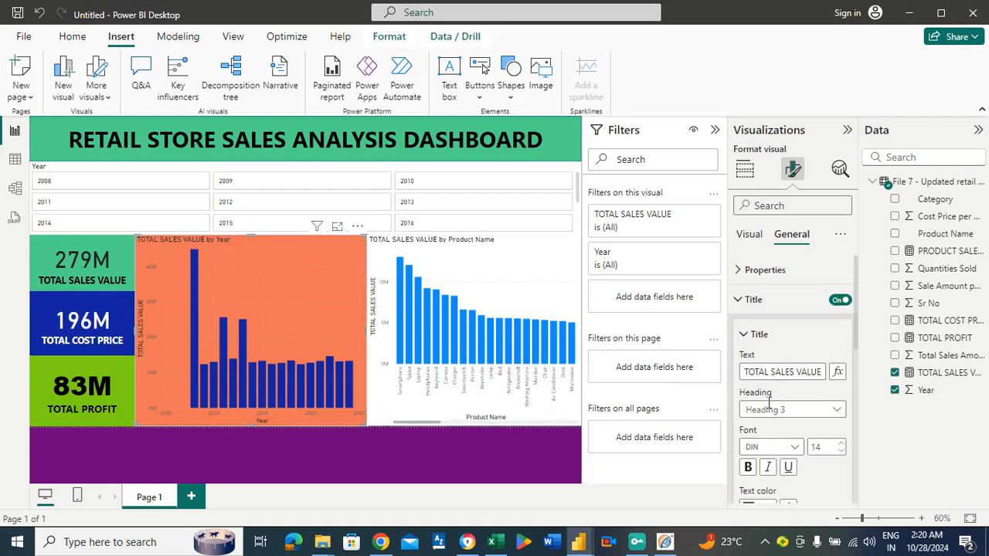
scroll(855, 361, down, 3)
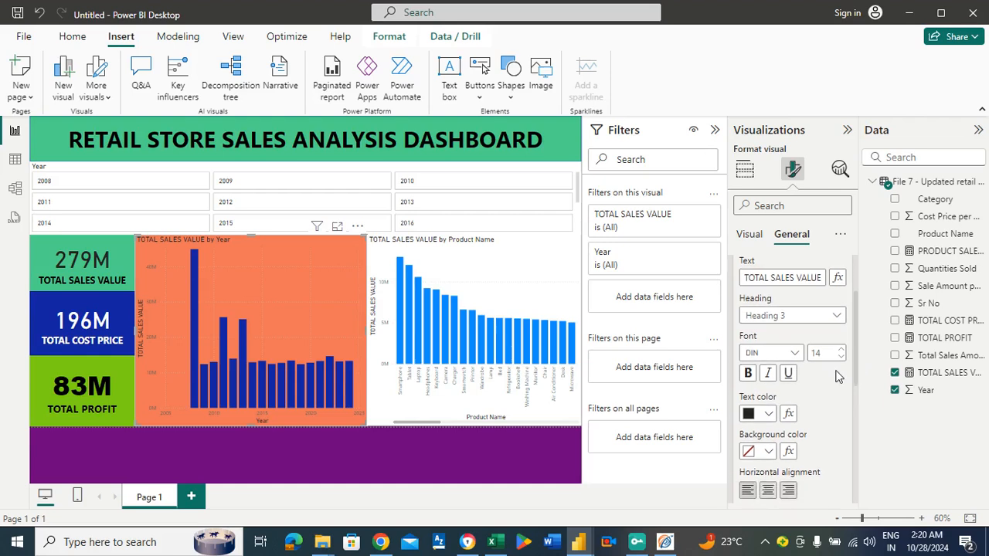
click(768, 492)
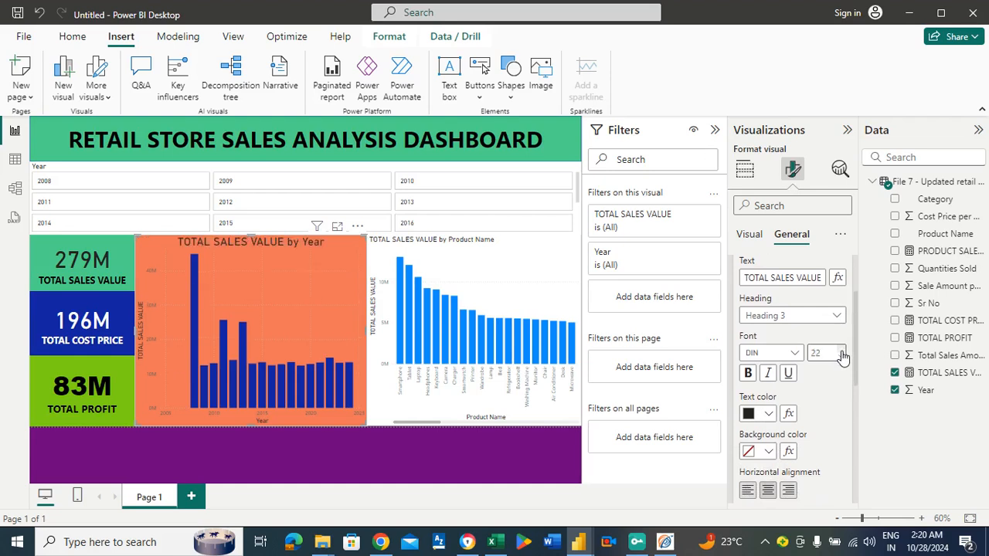
click(842, 352)
click(842, 352)
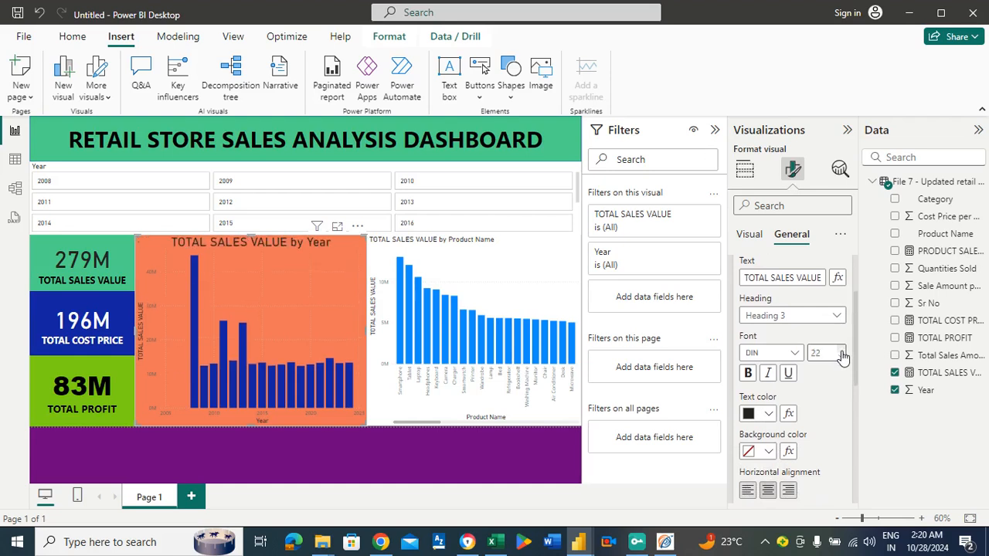
click(749, 374)
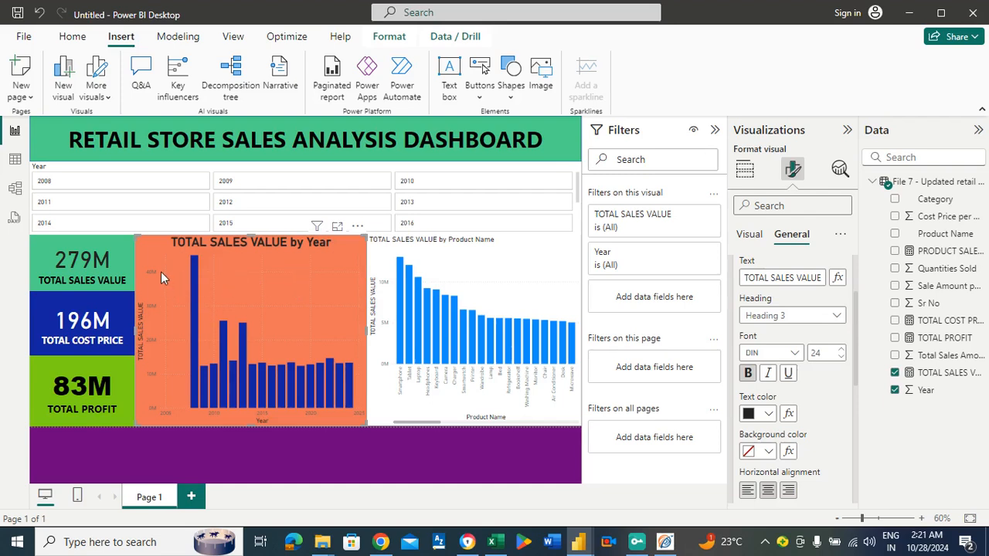
Look through the yearly chart's X-axis and Y-axis settings, including their type and range options.
click(748, 235)
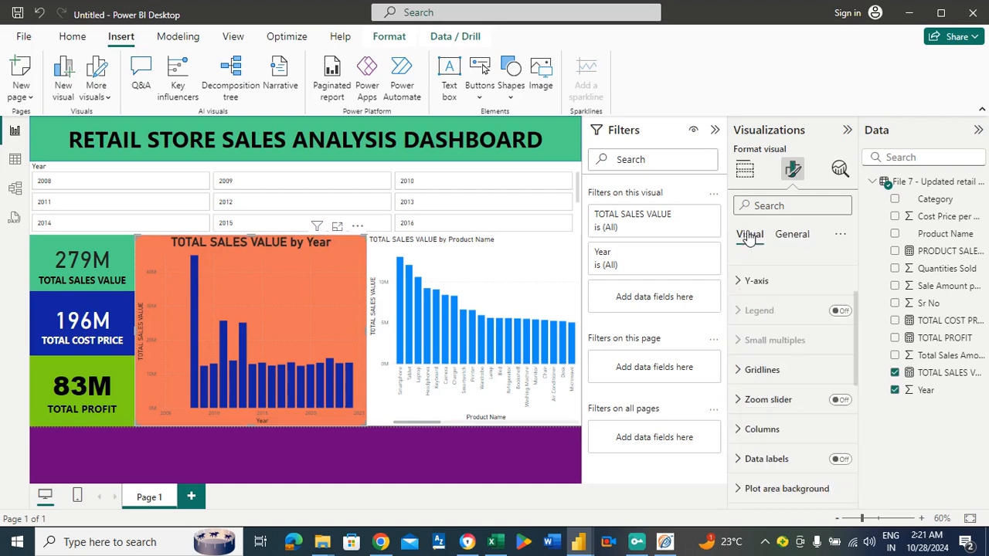
click(772, 295)
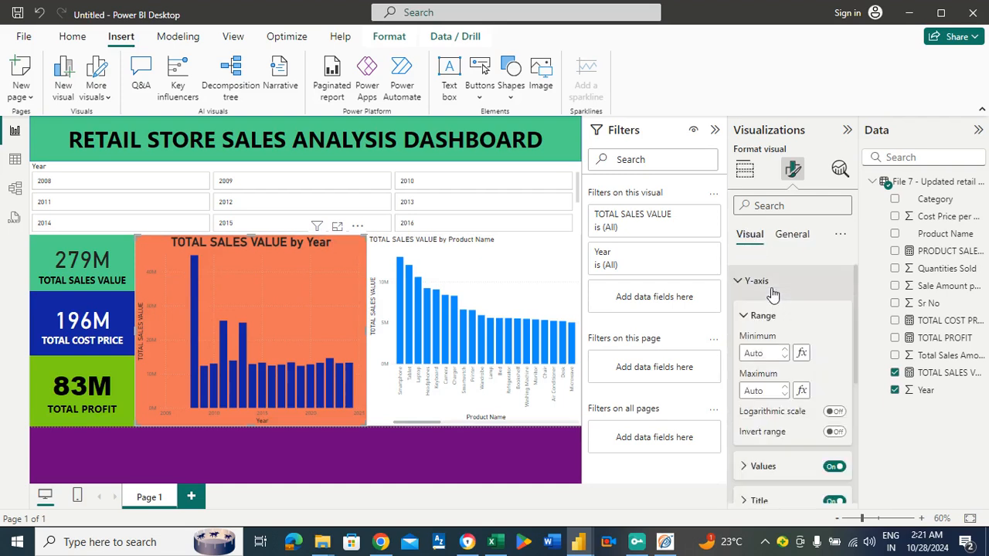
mouse_move(856, 323)
mouse_down()
mouse_move(857, 340)
mouse_move(854, 325)
mouse_up()
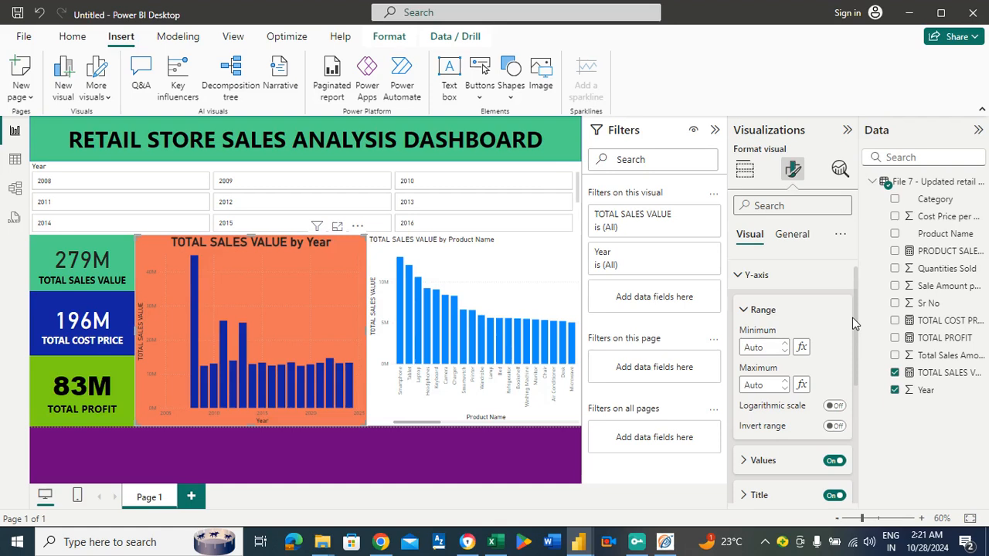
drag(856, 305, 856, 293)
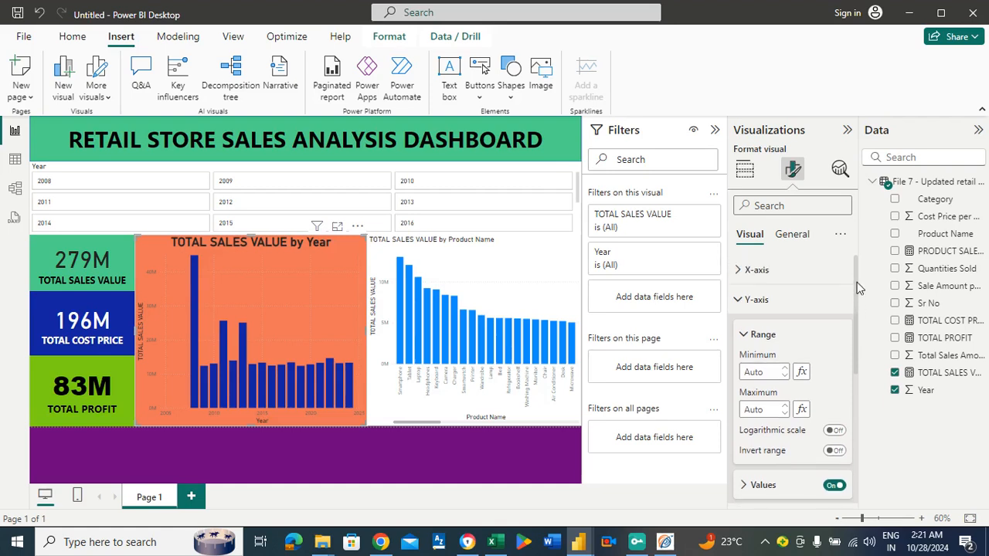
click(758, 270)
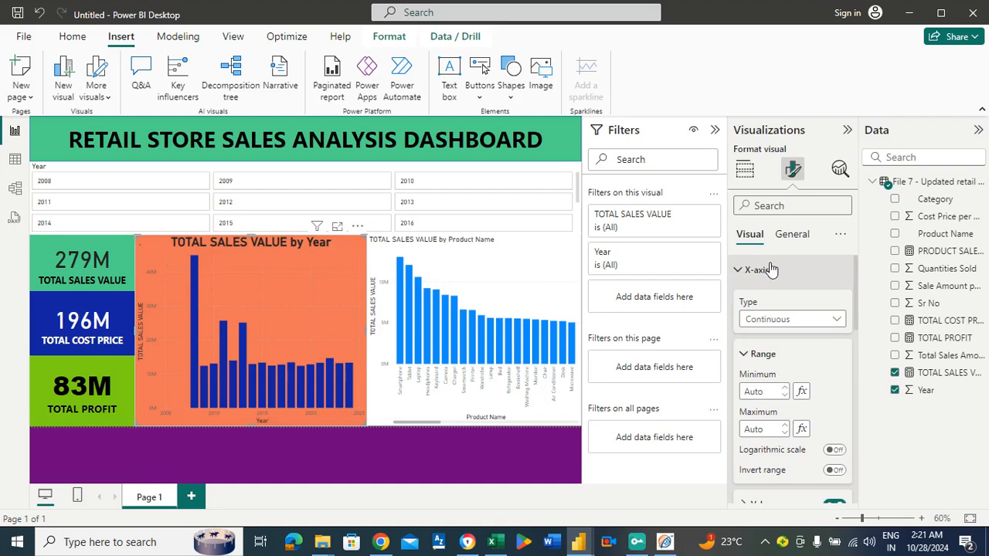
click(770, 269)
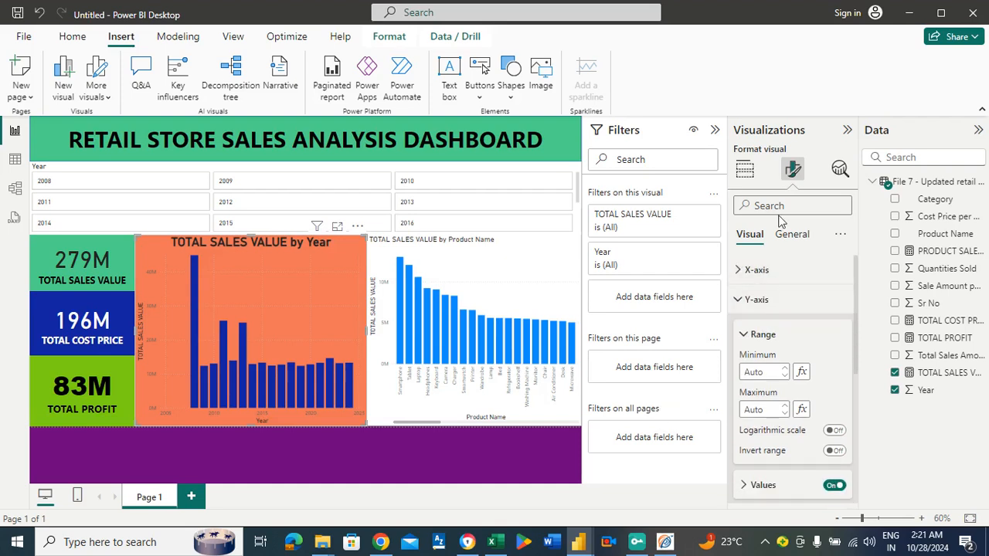
click(744, 168)
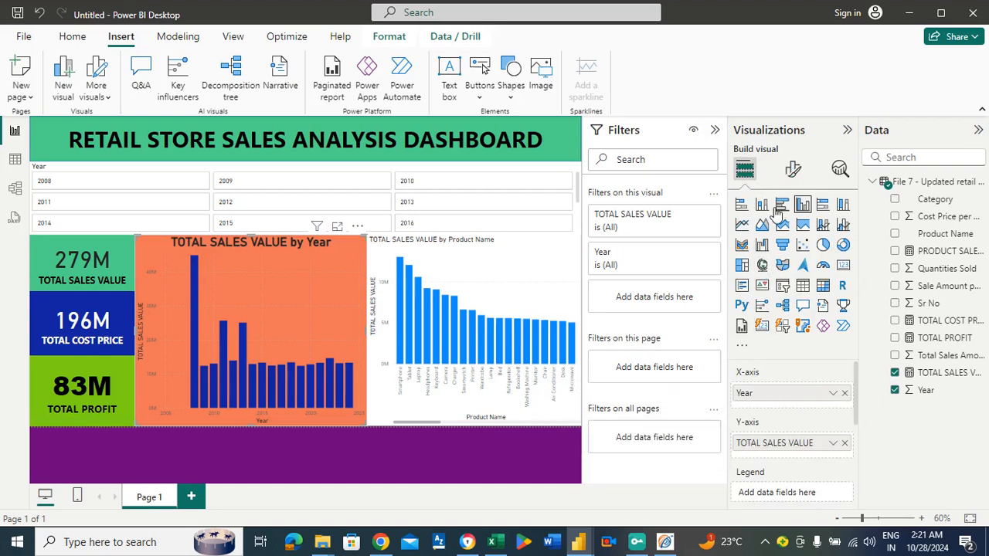
click(791, 170)
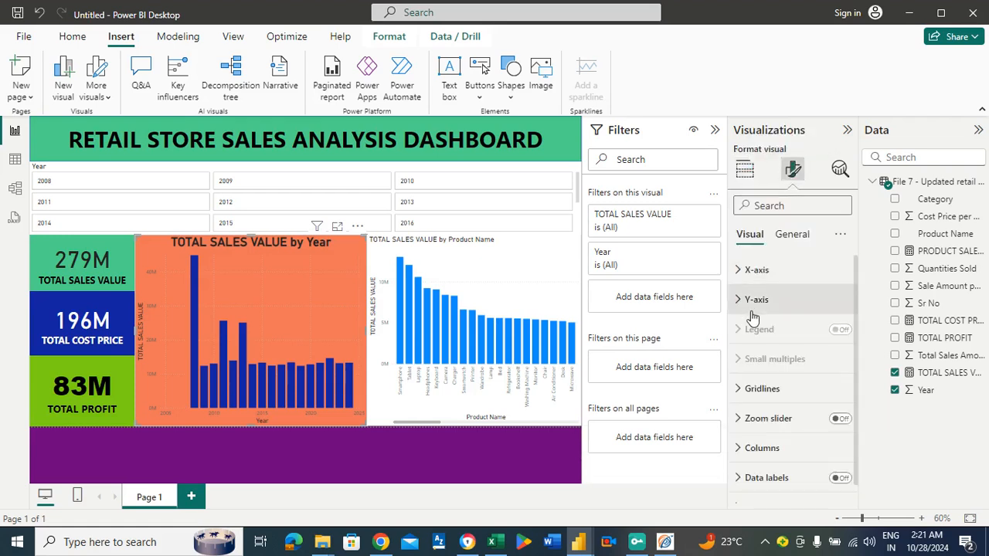
Try different minimums for the yearly chart's Y-axis range, including 2, and settle on -1.
click(749, 309)
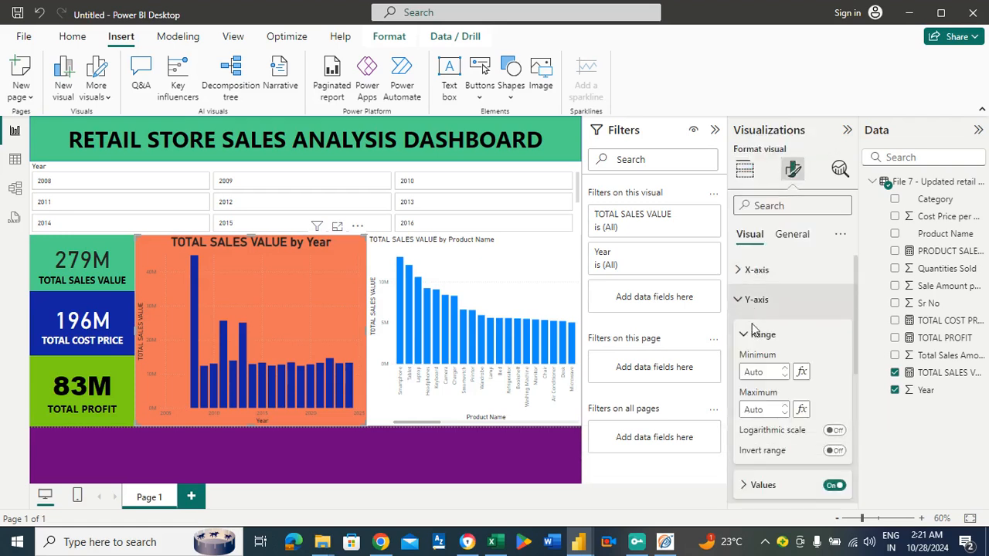
click(785, 376)
click(787, 372)
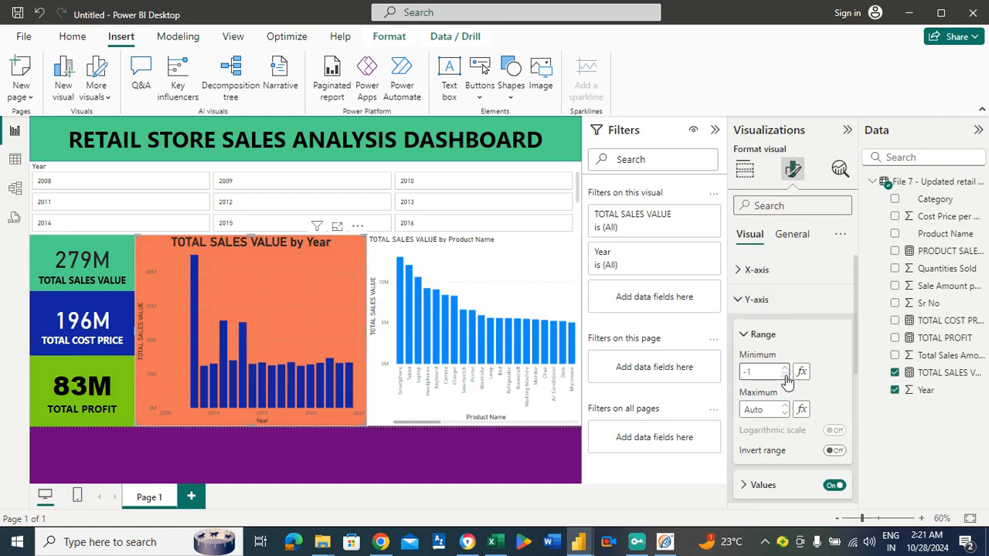
click(787, 373)
click(787, 377)
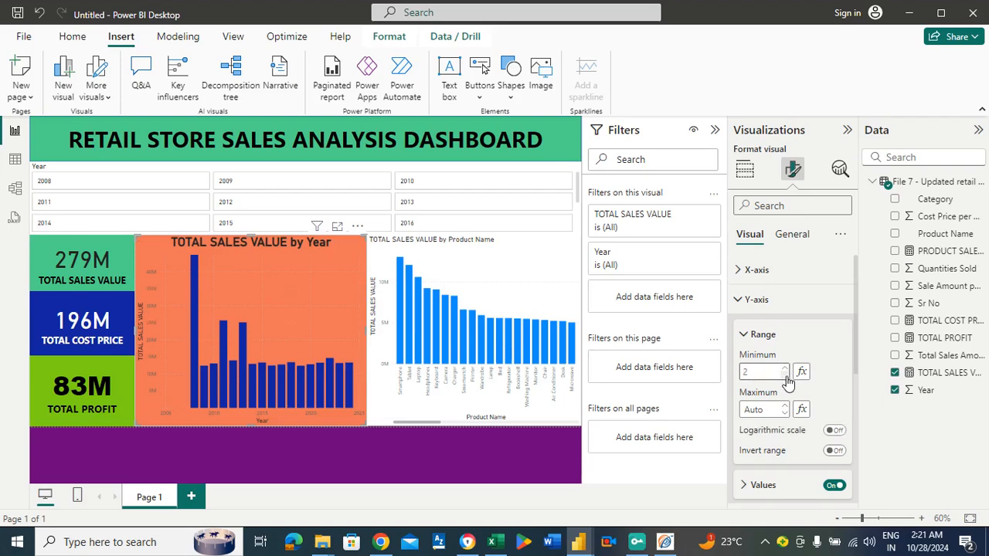
click(786, 377)
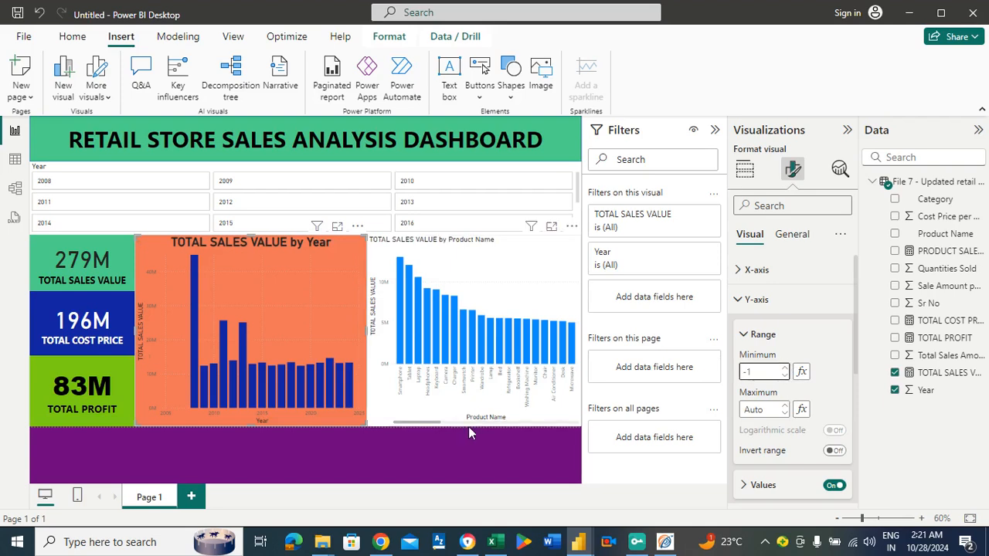
click(449, 446)
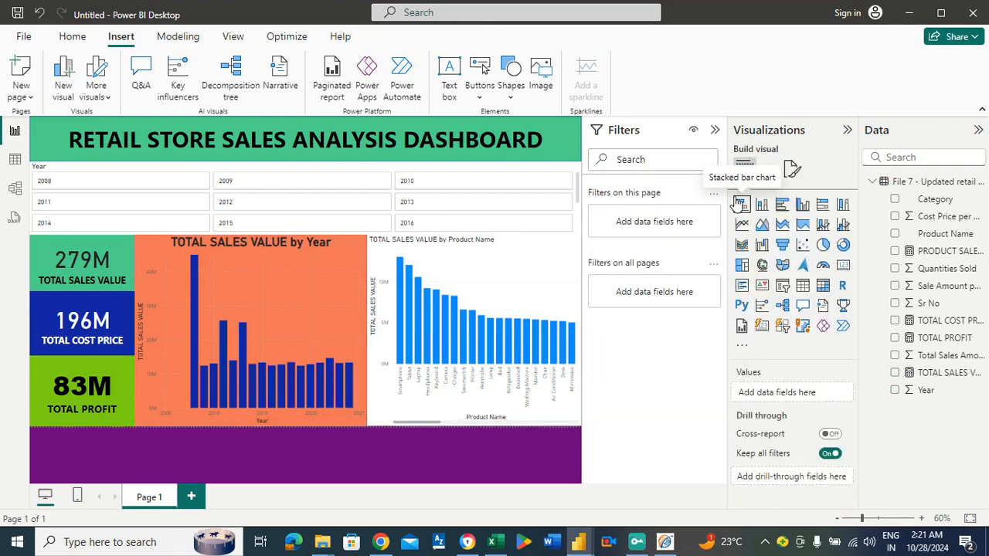
click(792, 170)
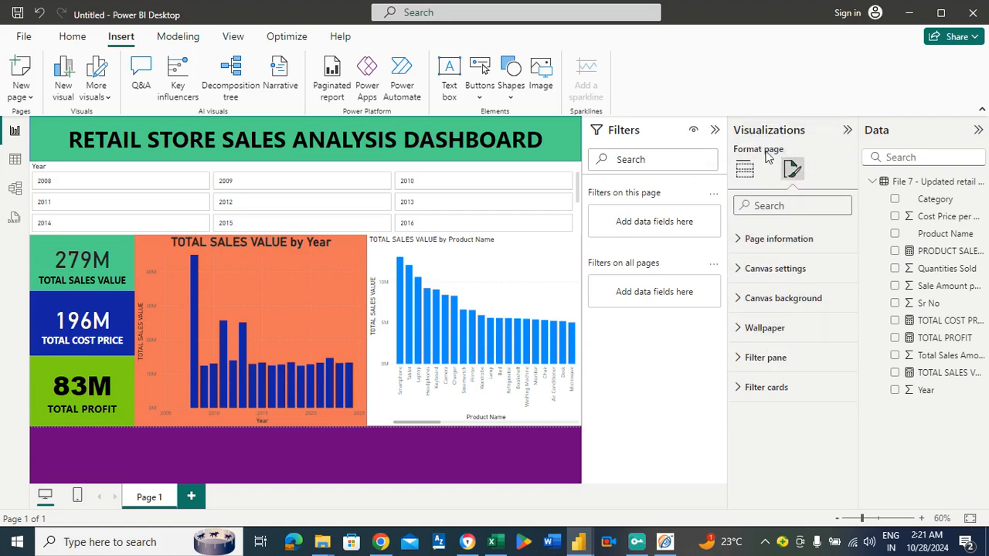
click(745, 171)
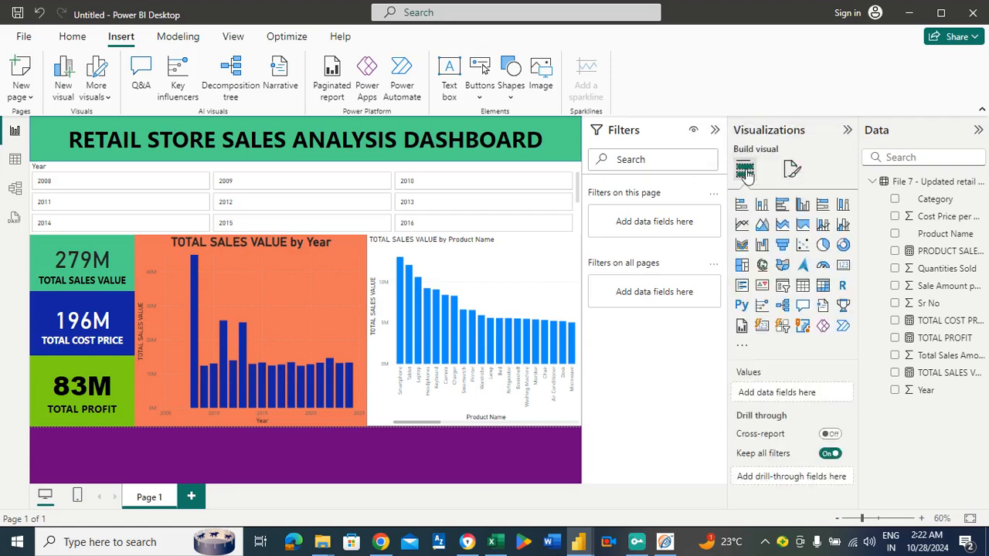
click(792, 170)
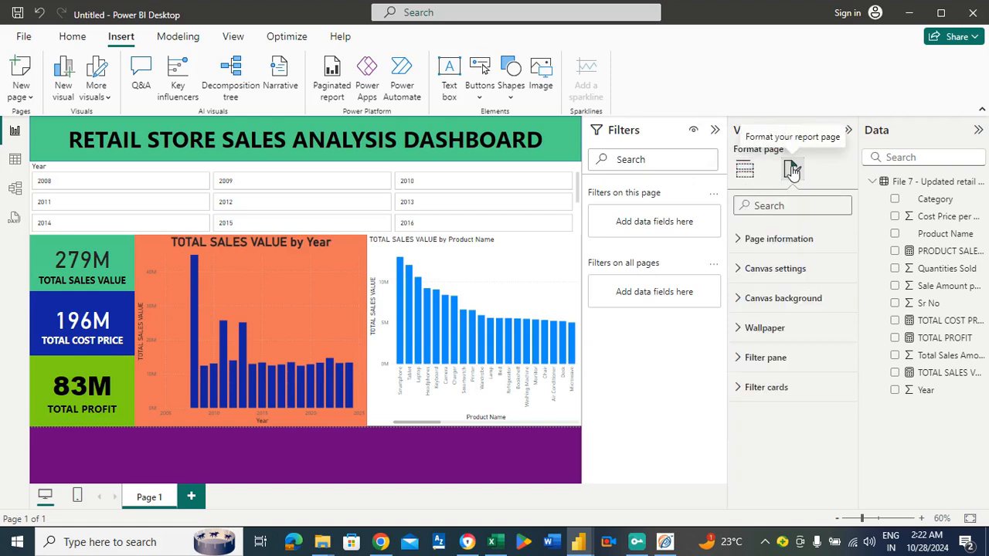
Review the yearly chart's Y-axis range settings and its background effects options.
click(309, 303)
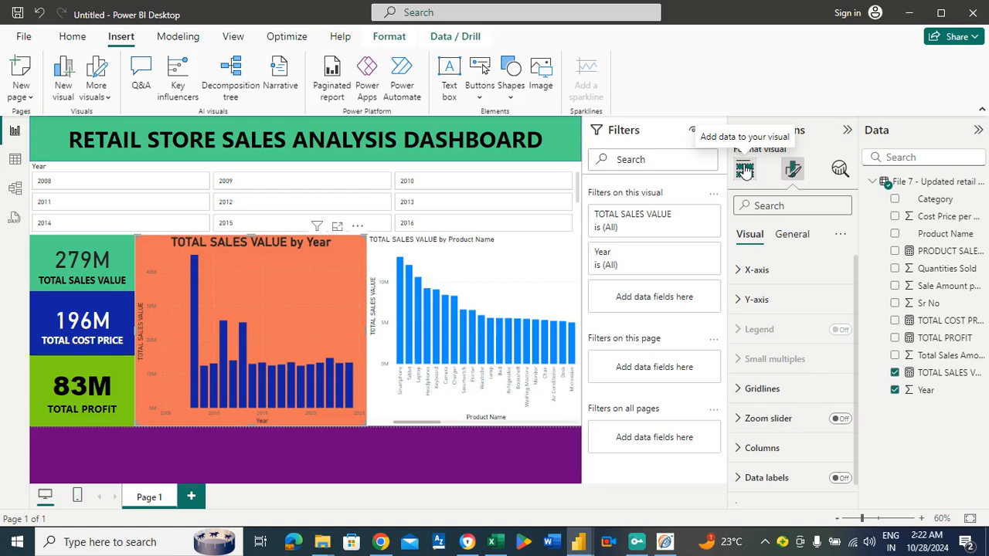
click(797, 240)
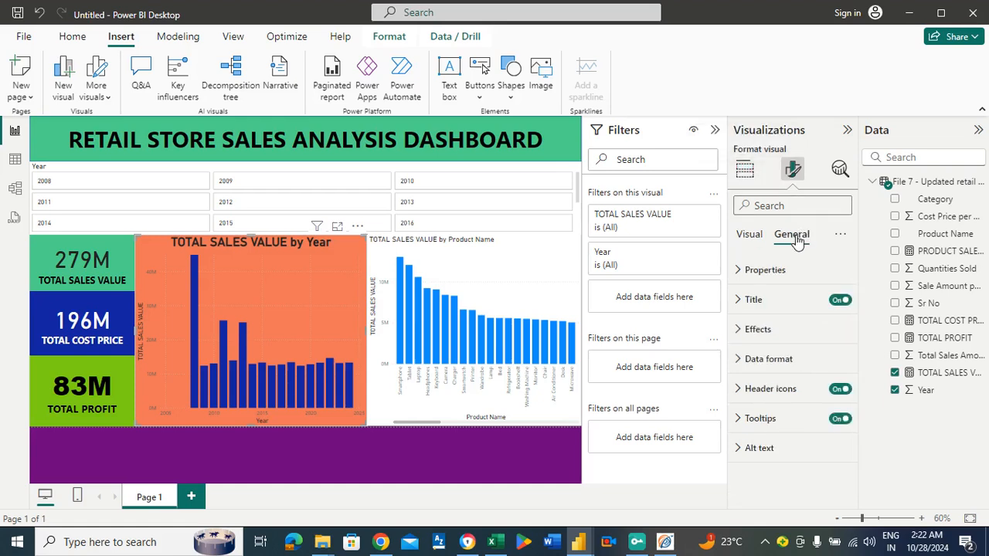
click(755, 242)
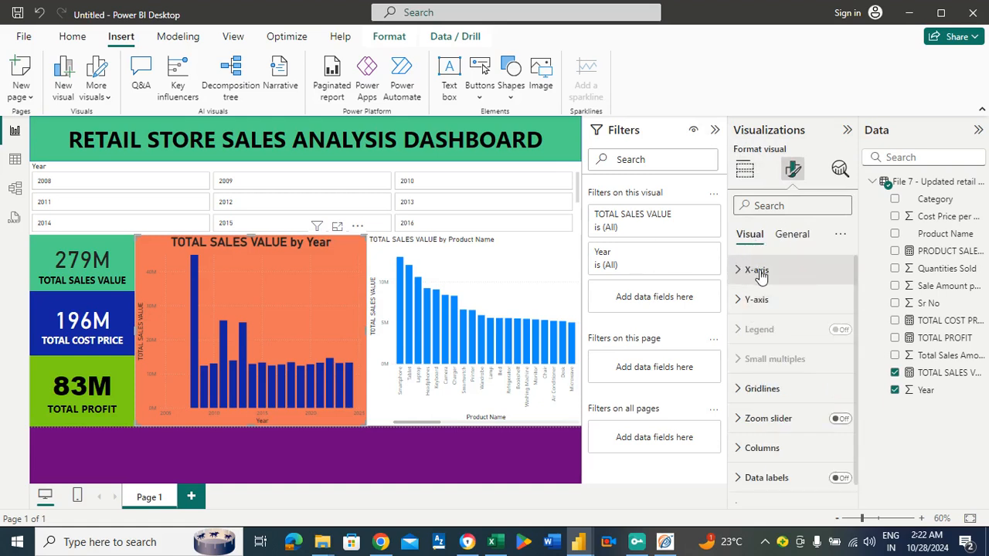
click(763, 299)
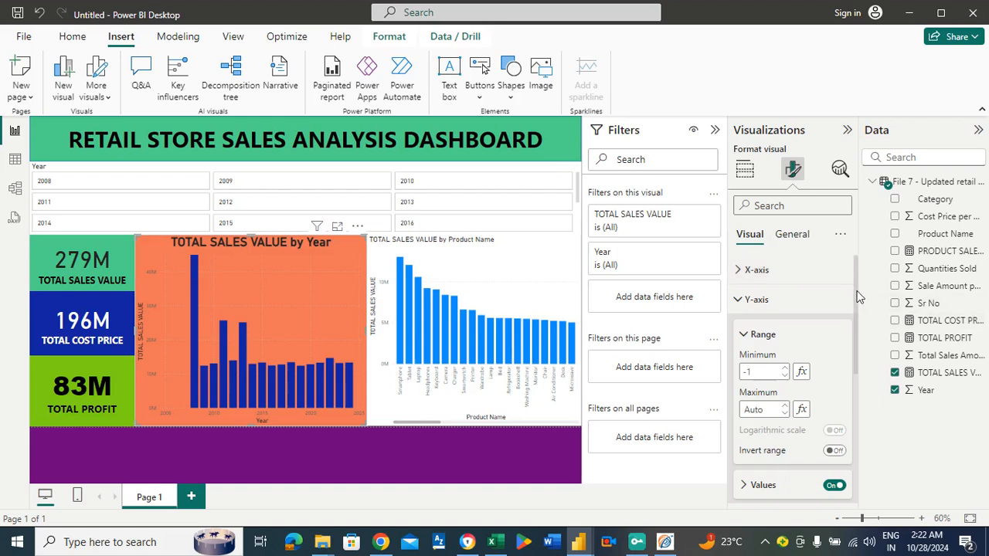
mouse_move(858, 296)
mouse_down()
mouse_move(858, 341)
mouse_move(856, 307)
mouse_up()
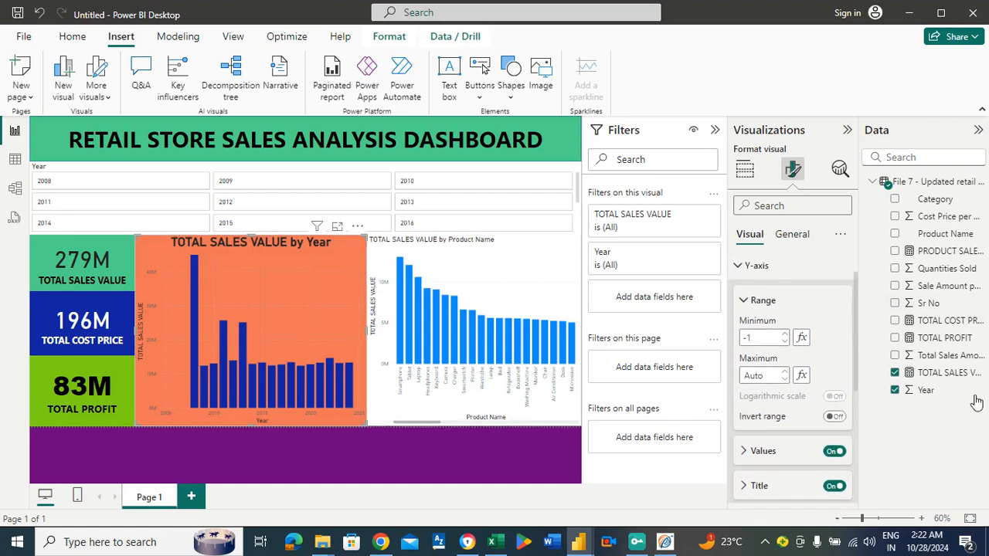
click(763, 301)
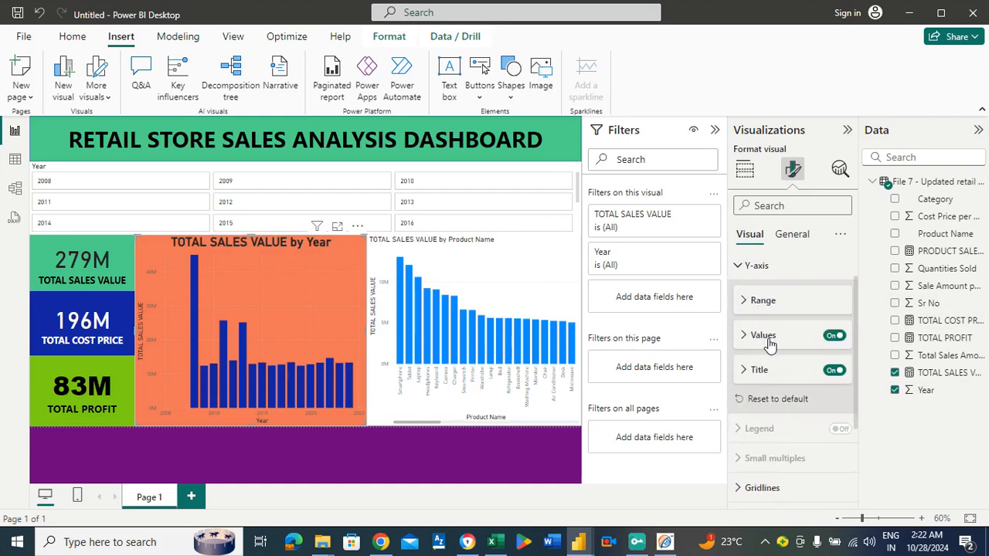
click(789, 235)
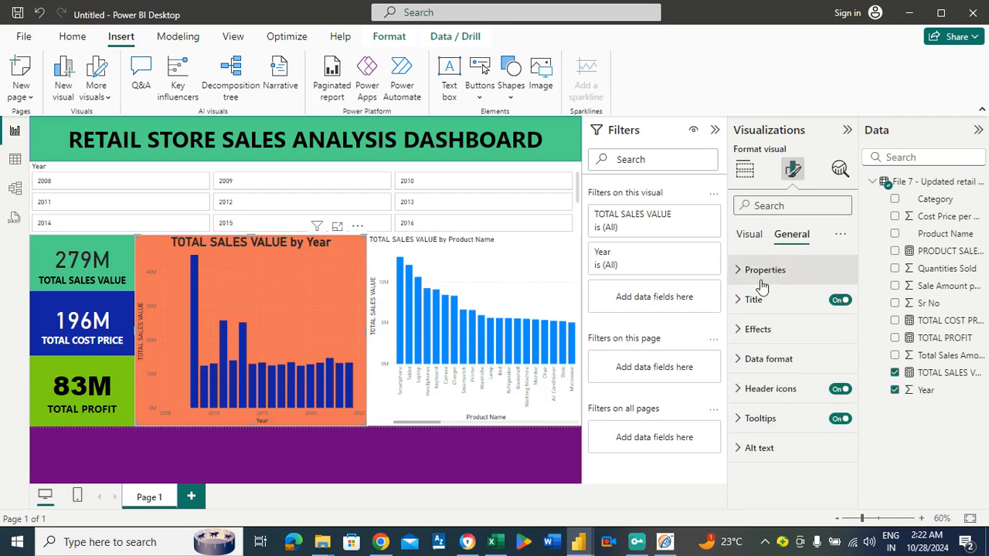
click(757, 328)
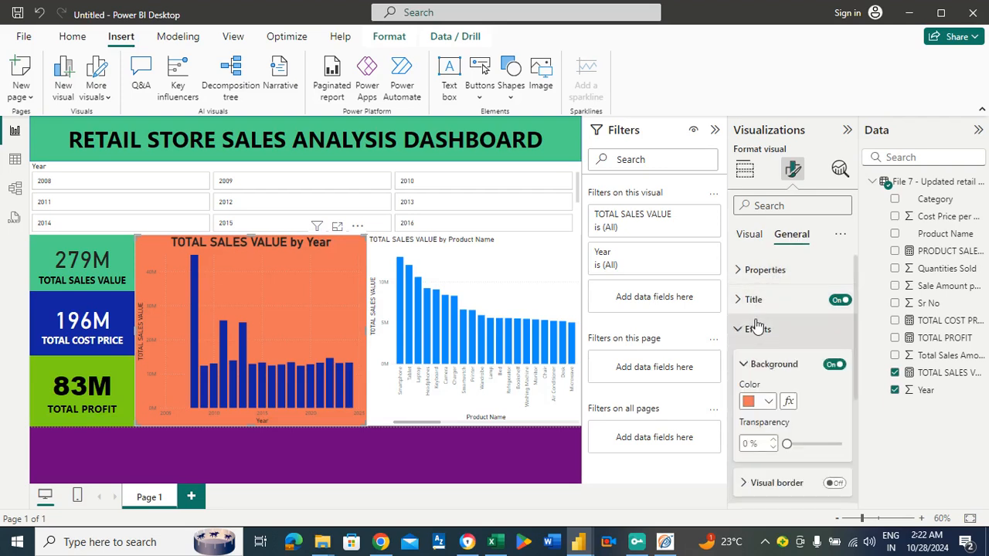
click(758, 329)
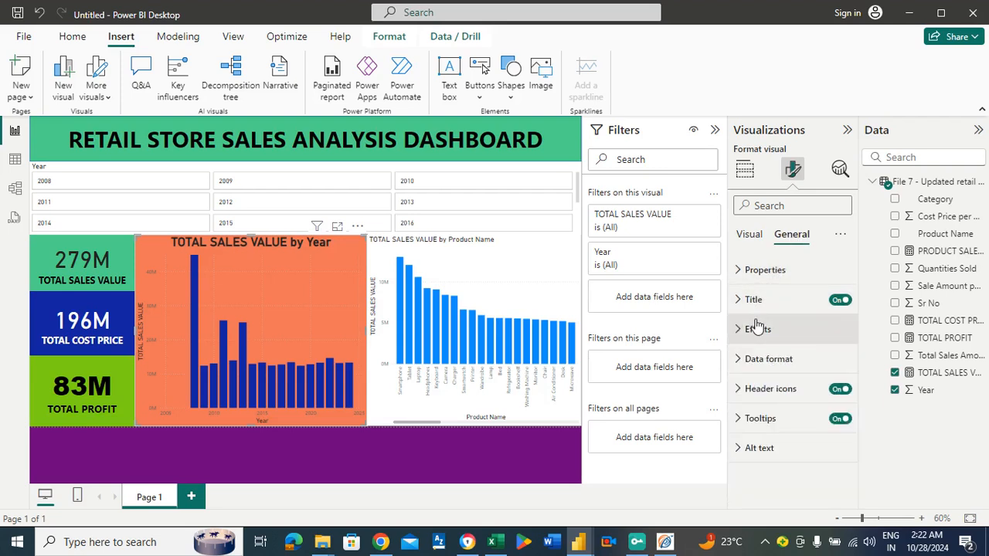
Examine the yearly chart's data format settings for TOTAL SALES VALUE, including the available number formats.
click(771, 371)
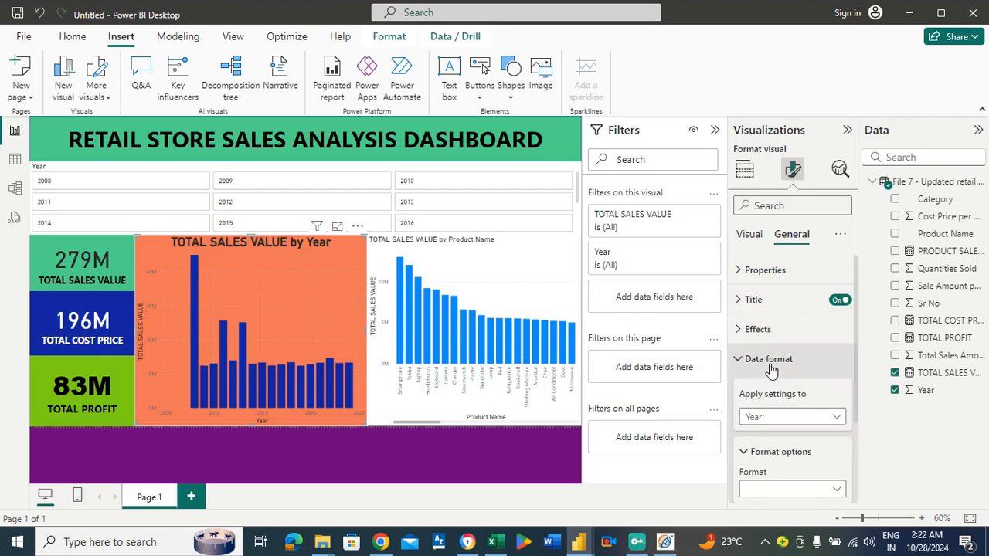
click(770, 370)
click(771, 369)
click(776, 422)
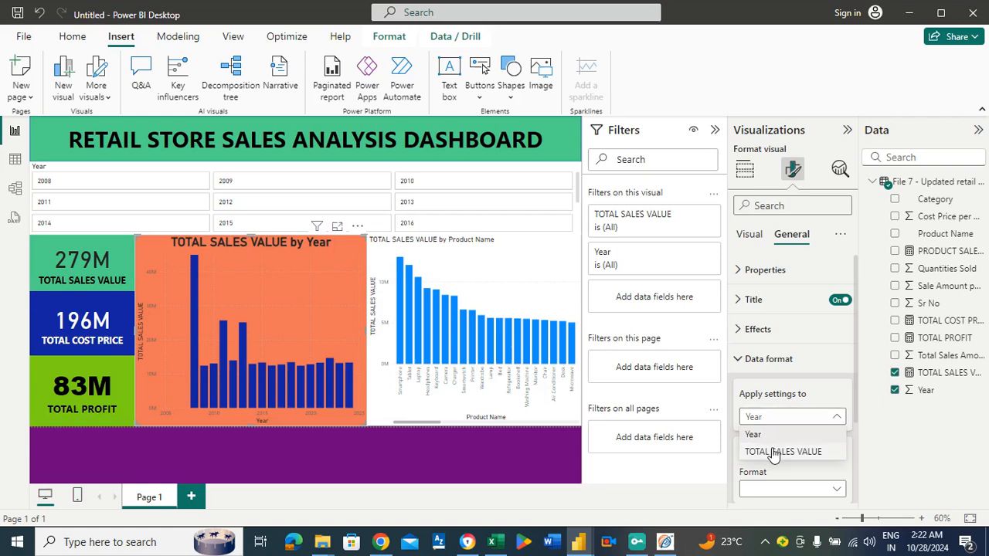
click(773, 452)
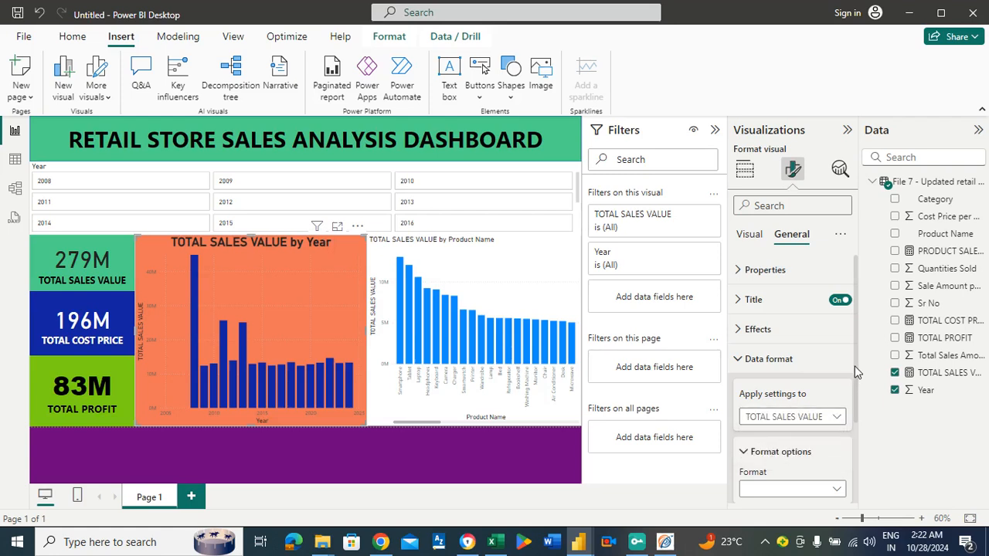
drag(855, 372, 852, 415)
click(798, 417)
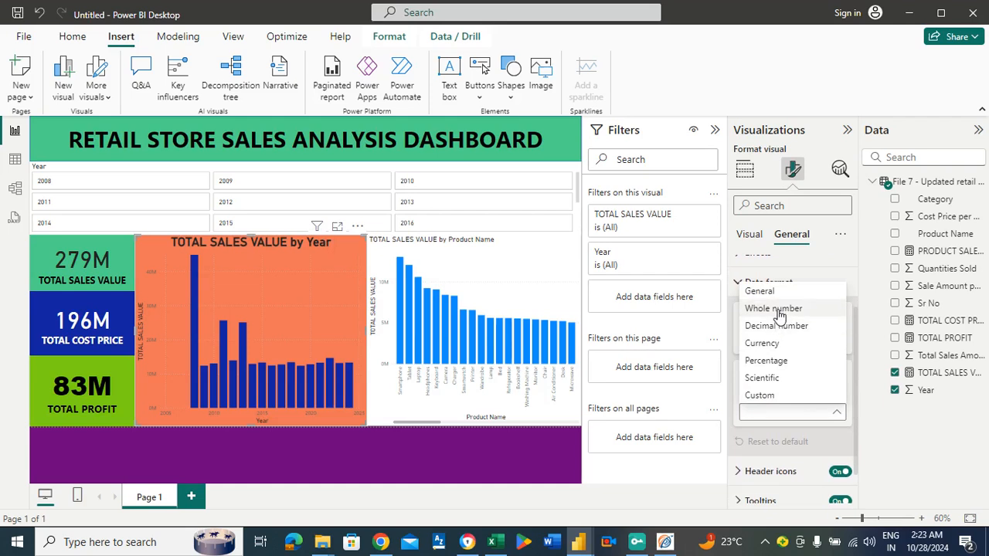
click(865, 392)
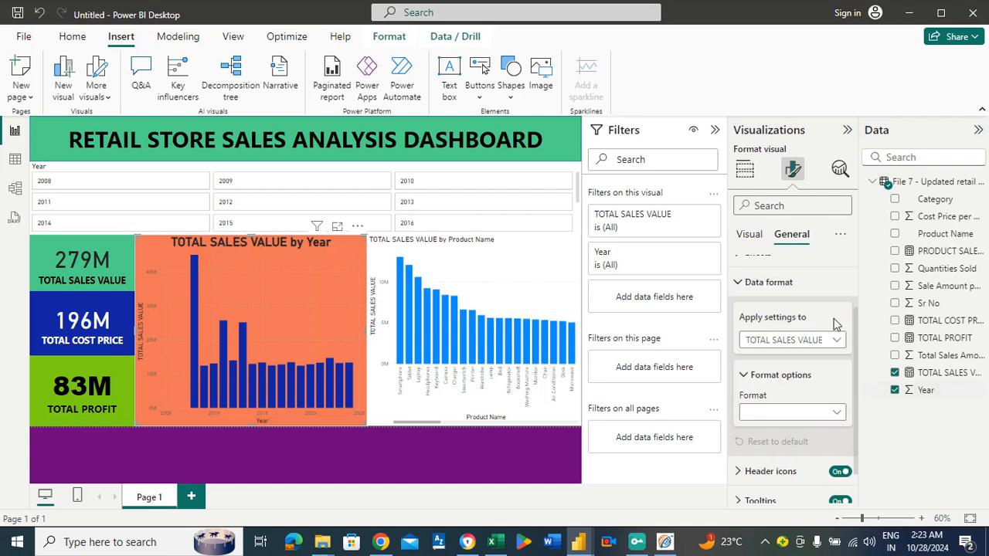
click(796, 291)
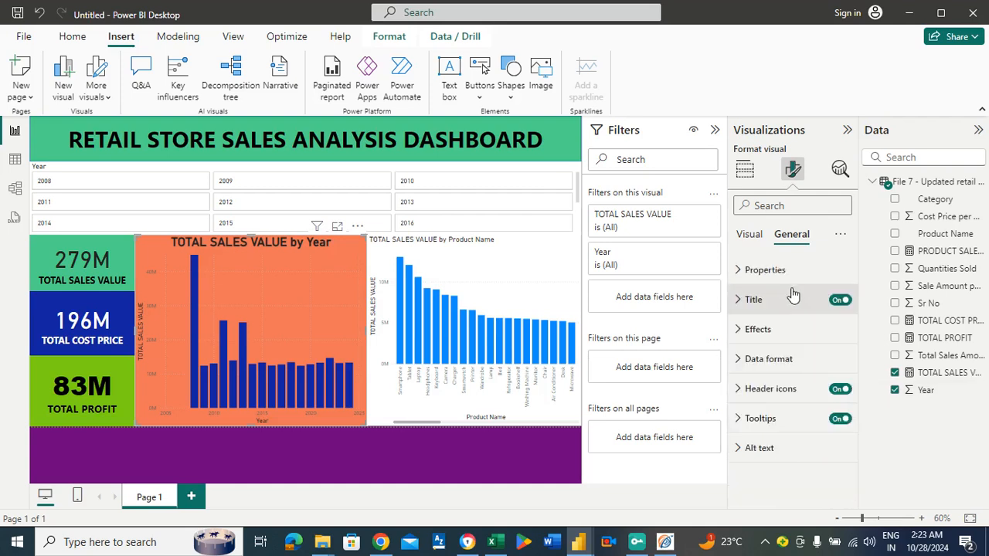
click(810, 367)
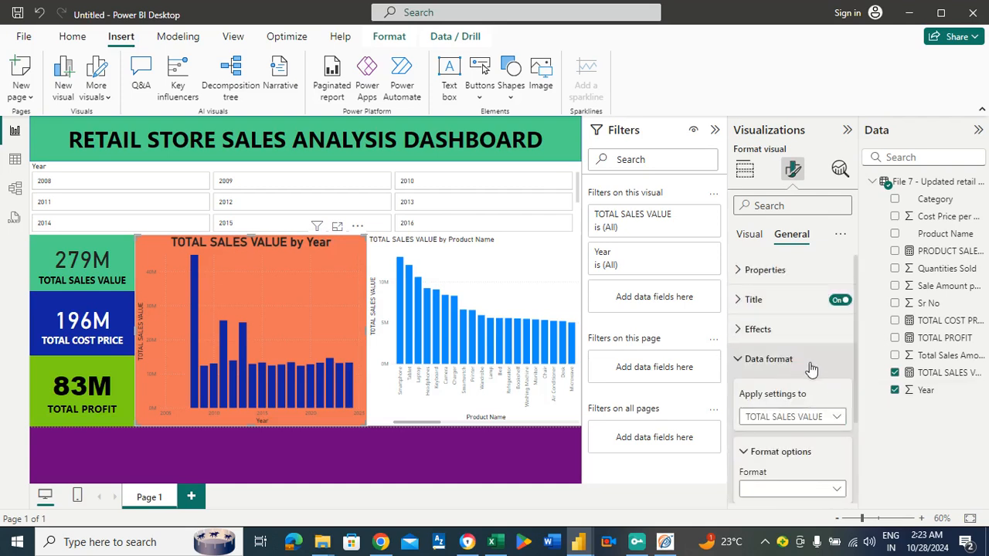
click(828, 420)
click(775, 436)
Make the yearly chart's Y-axis values bold and black with font size 12.
click(751, 236)
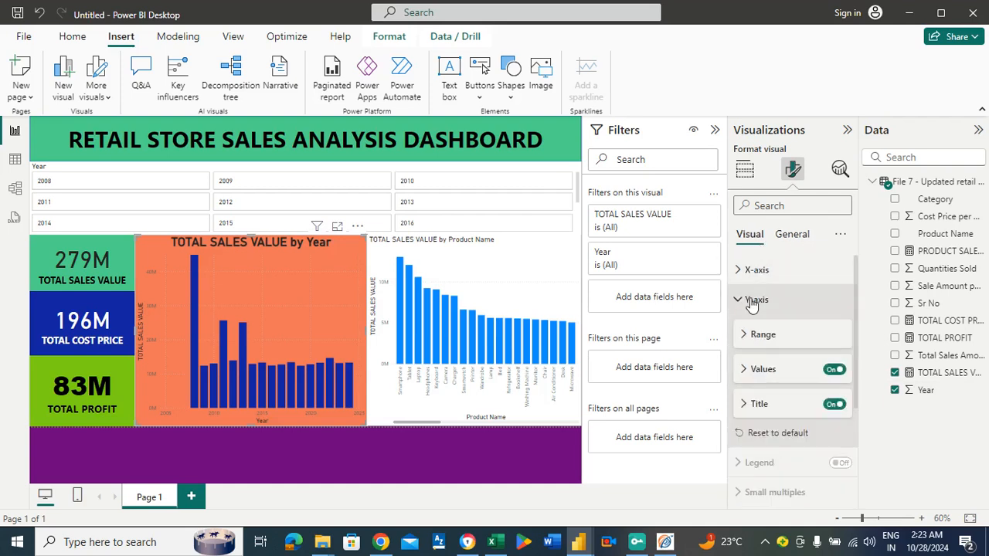
click(757, 336)
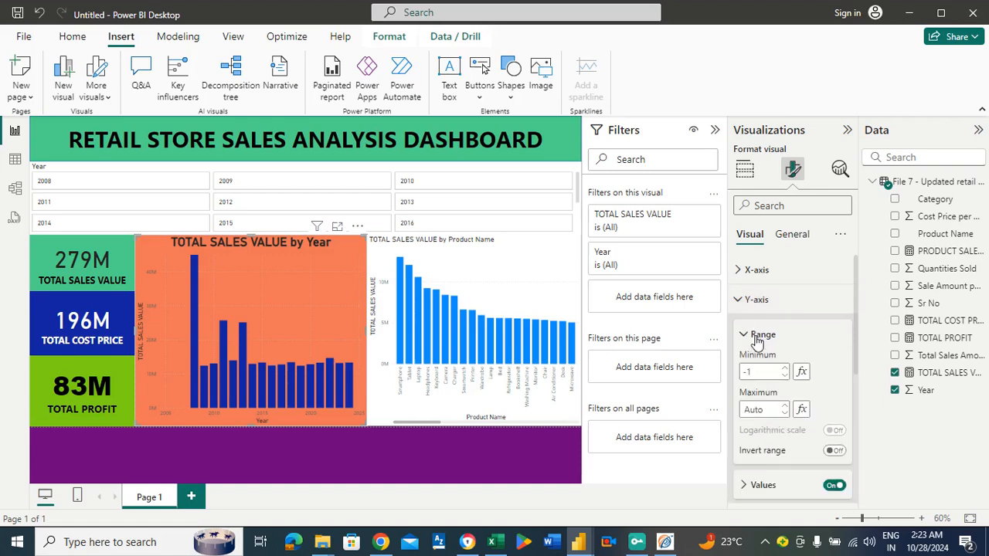
click(759, 336)
click(763, 370)
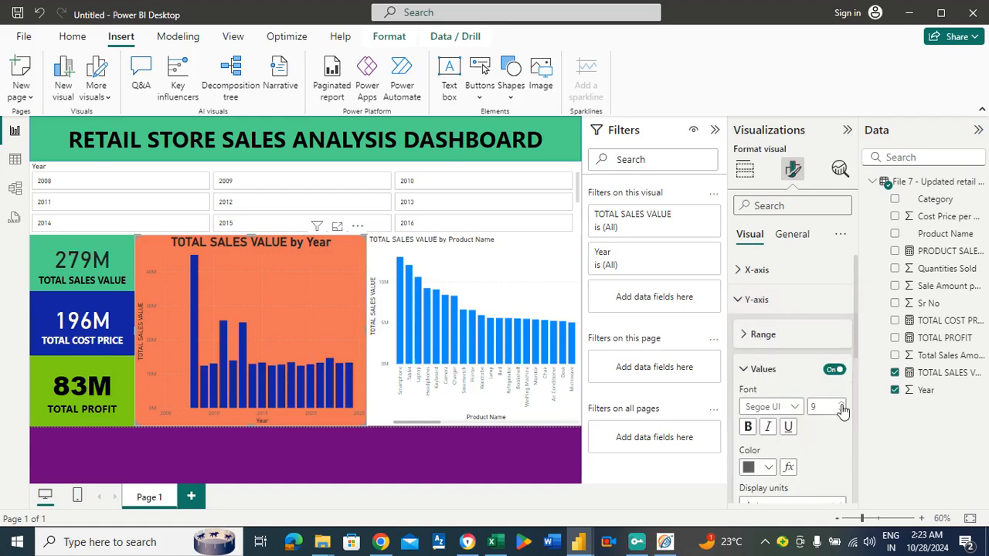
scroll(855, 352, down, 1)
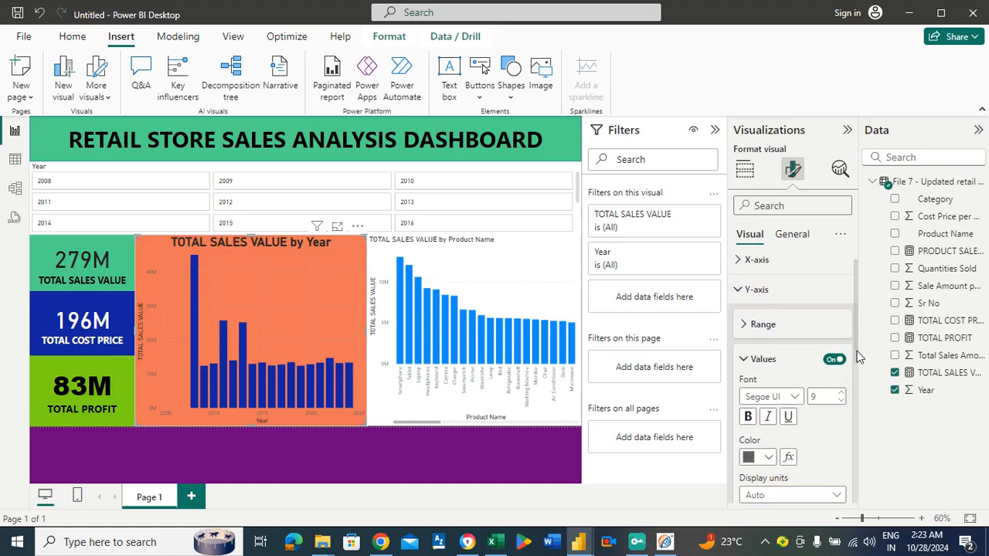
scroll(858, 357, down, 3)
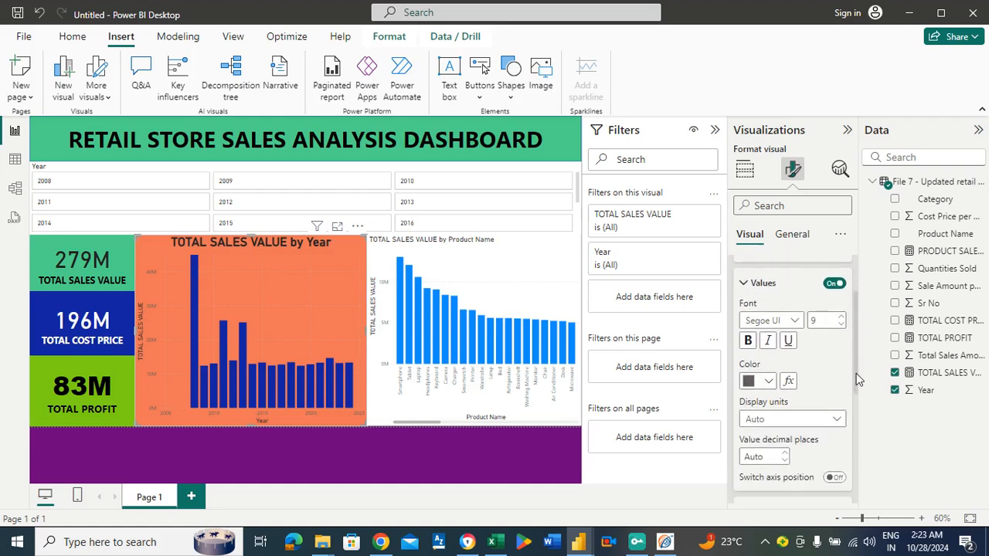
click(749, 342)
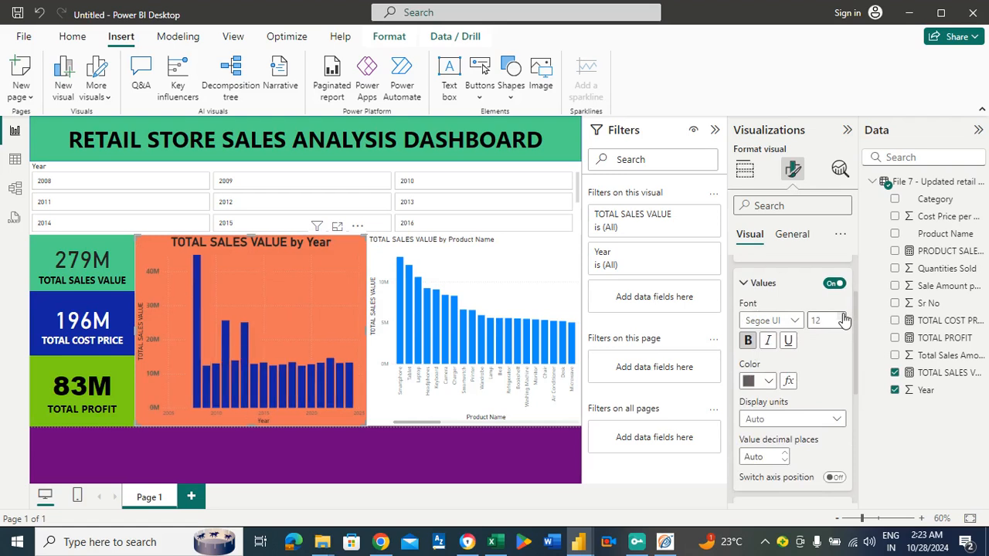
click(769, 382)
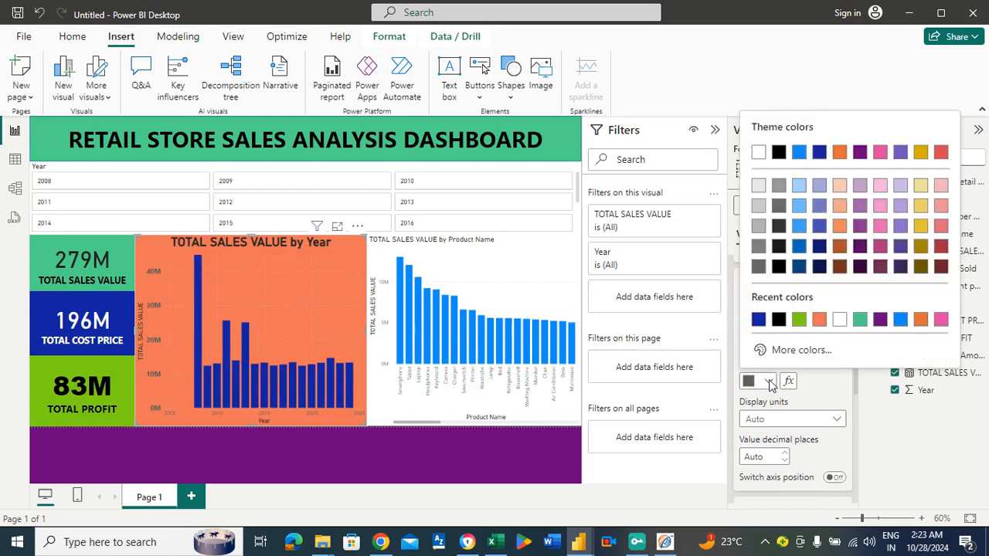
click(779, 319)
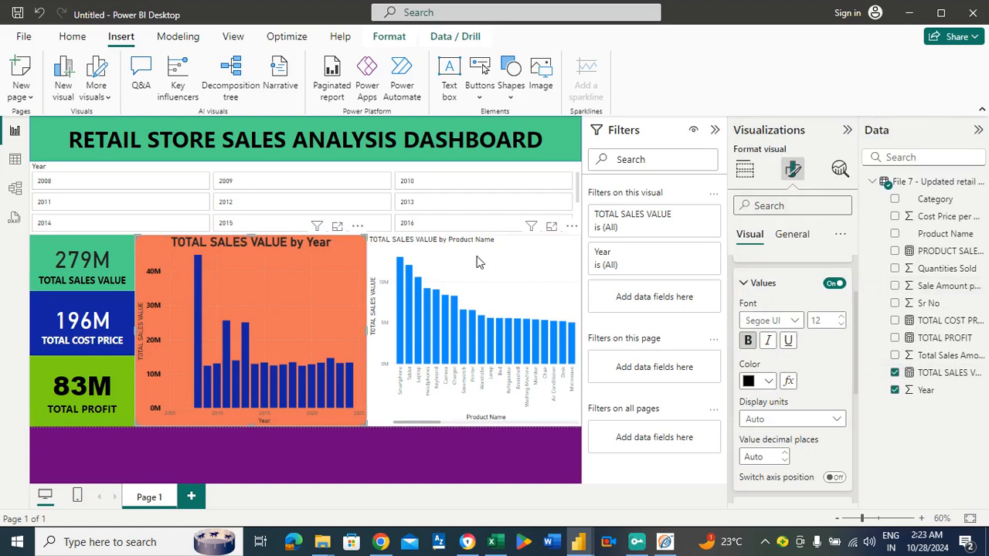
Change the title text of the product sales column chart to "PRODUCT WISE SALES".
click(520, 253)
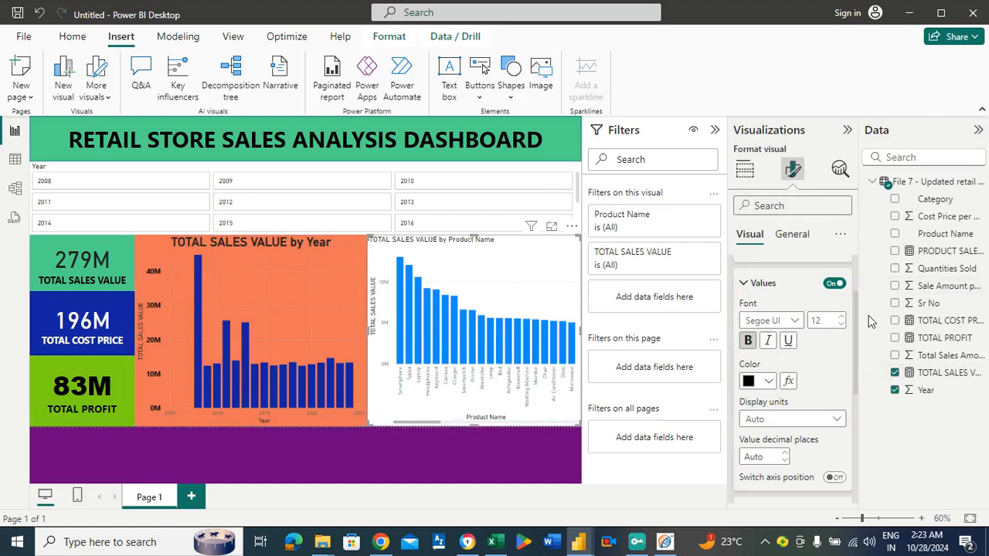
click(787, 234)
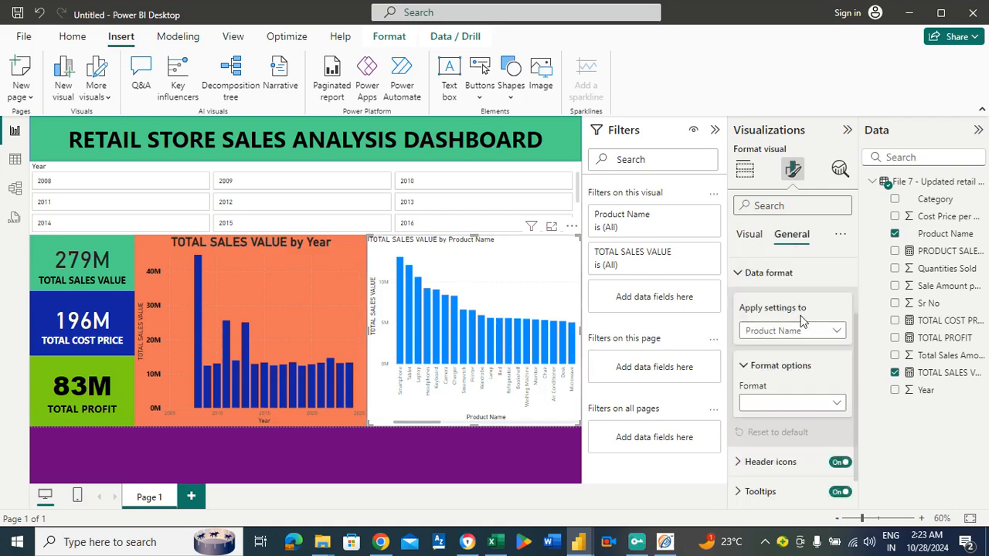
click(777, 277)
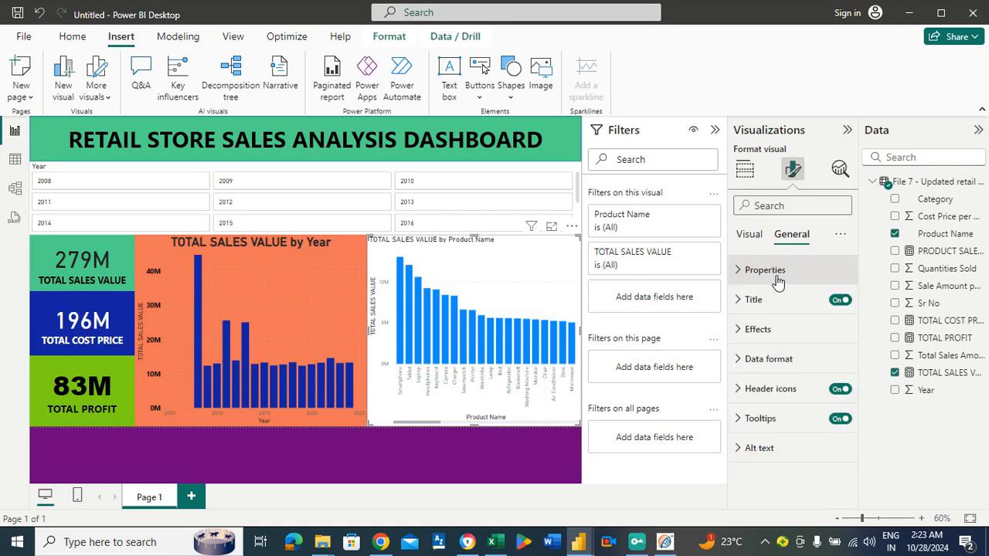
click(765, 303)
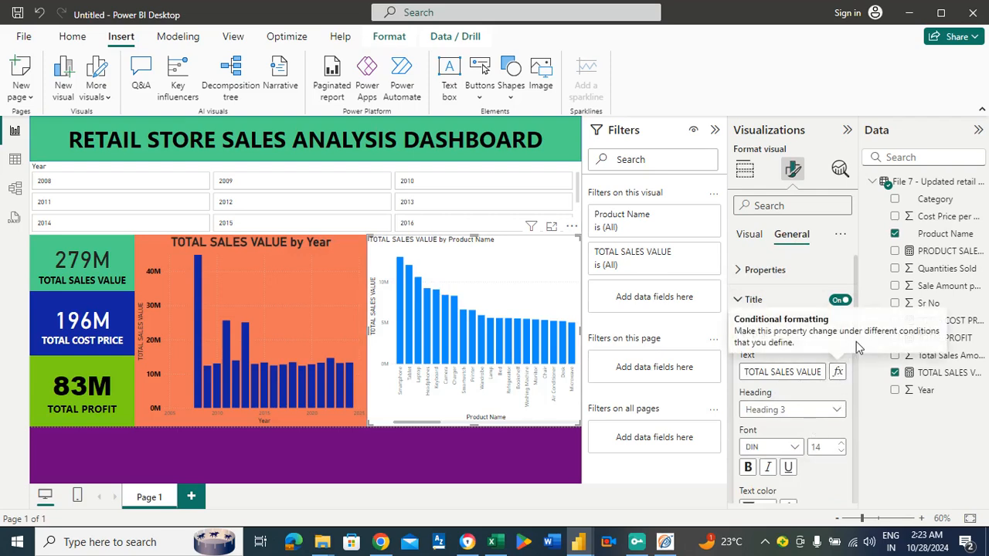
click(791, 371)
key(BackSpace)
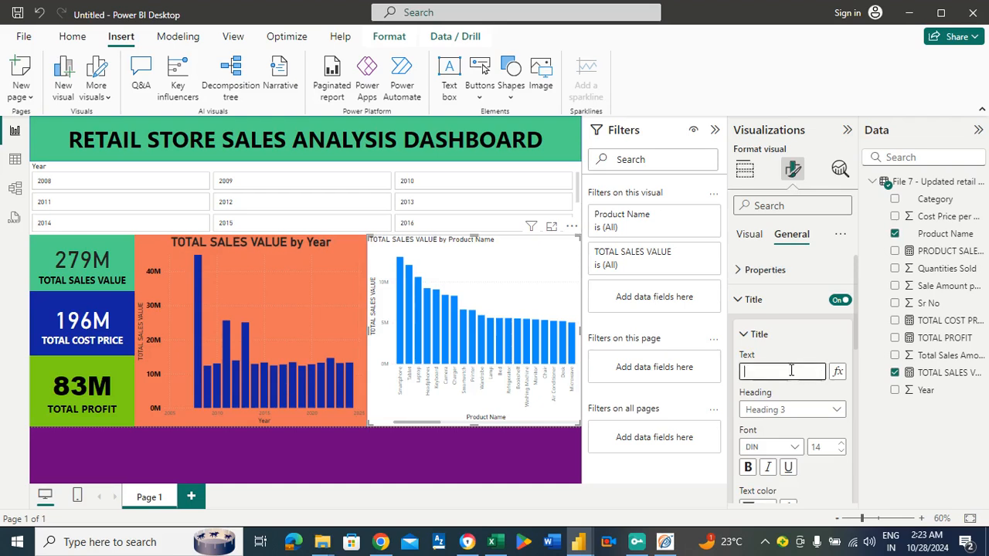
text(PRO)
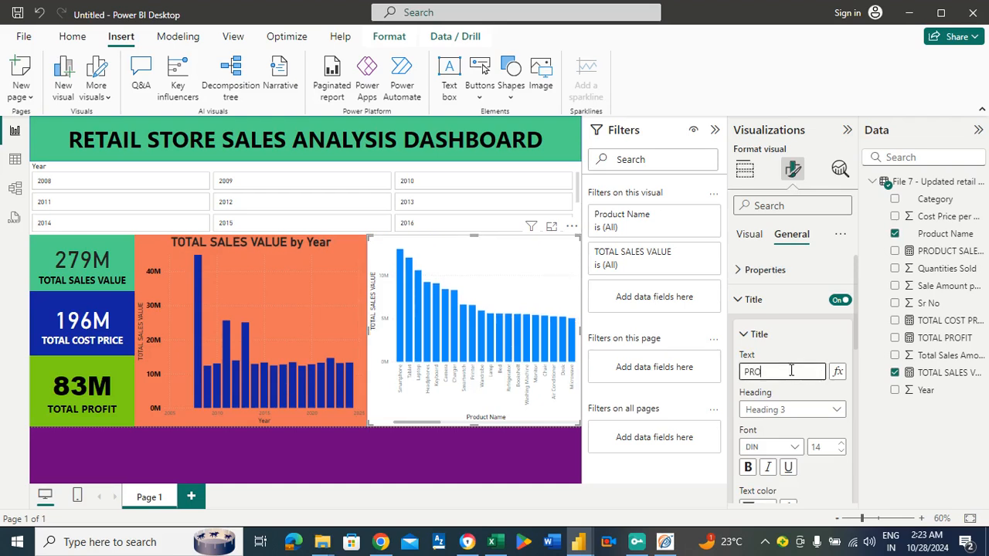
text(DUCT WISE S)
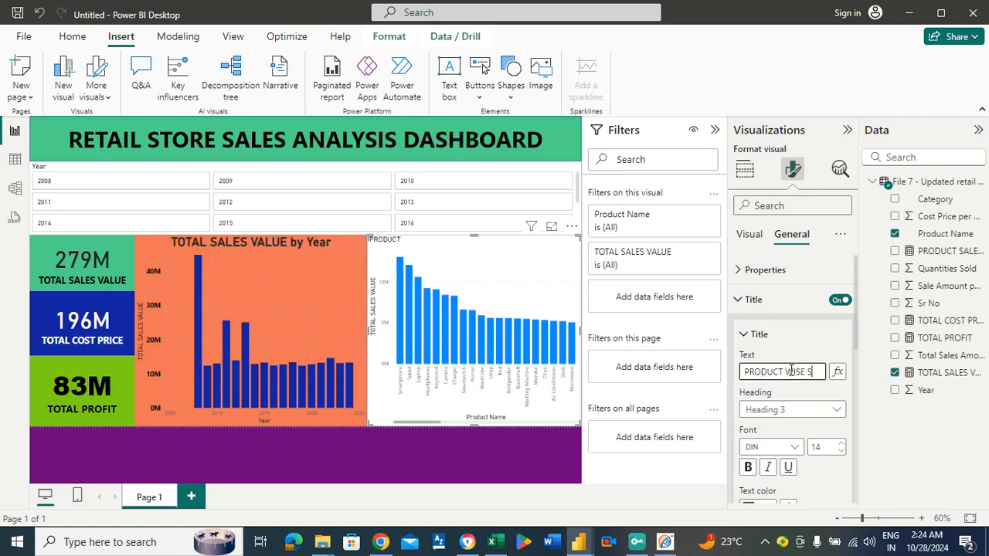
text(ALES)
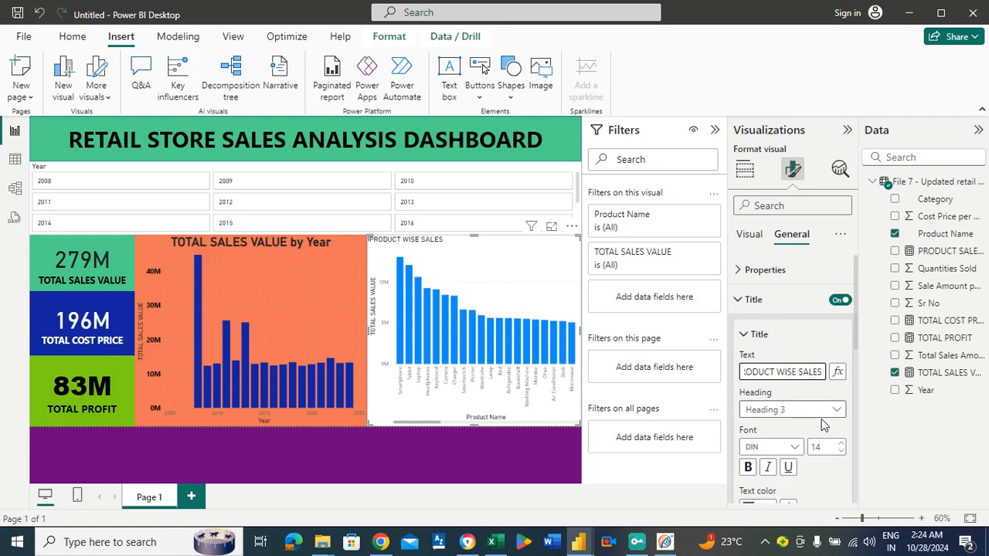
Centre the product chart's title, make it bold and set its font size to 27.
scroll(855, 363, down, 3)
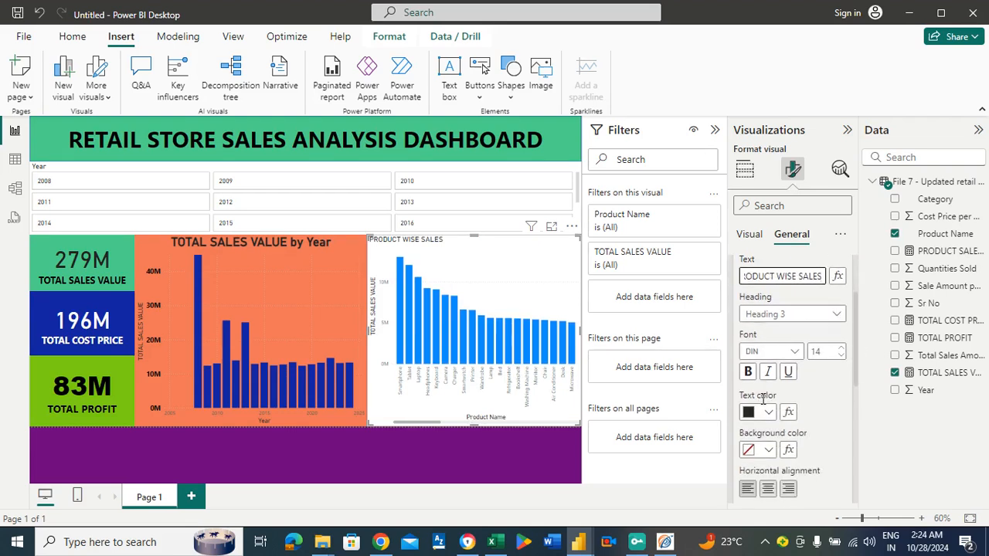
click(841, 348)
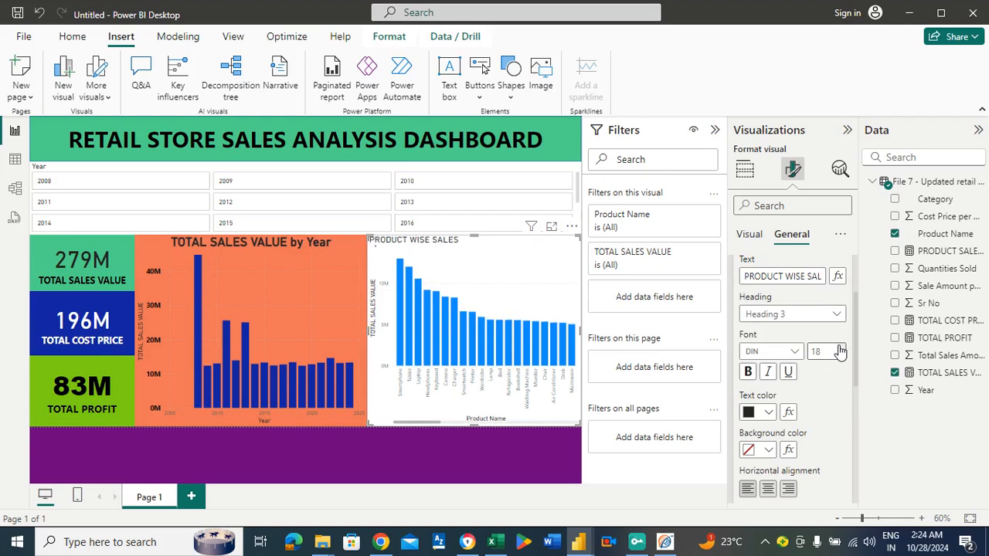
click(841, 349)
click(840, 348)
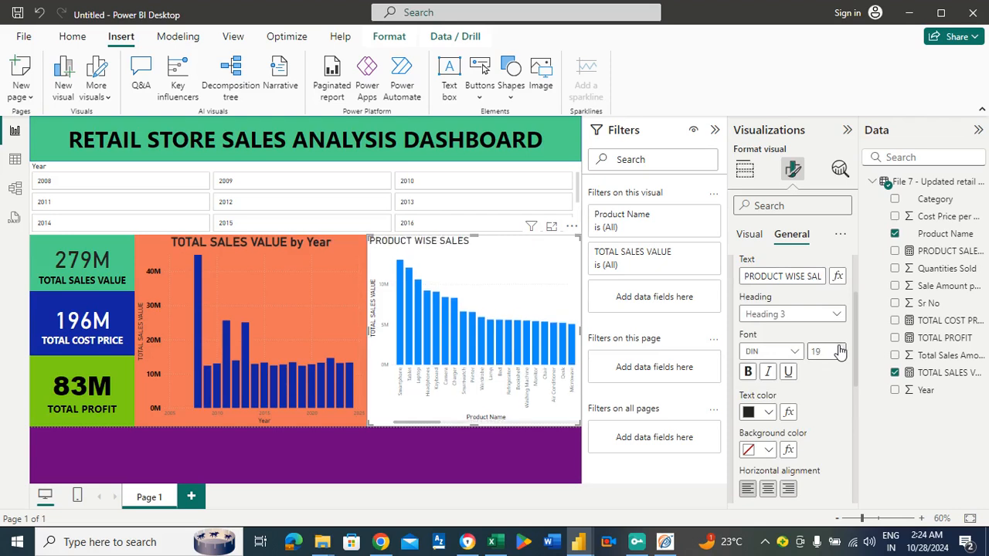
click(775, 487)
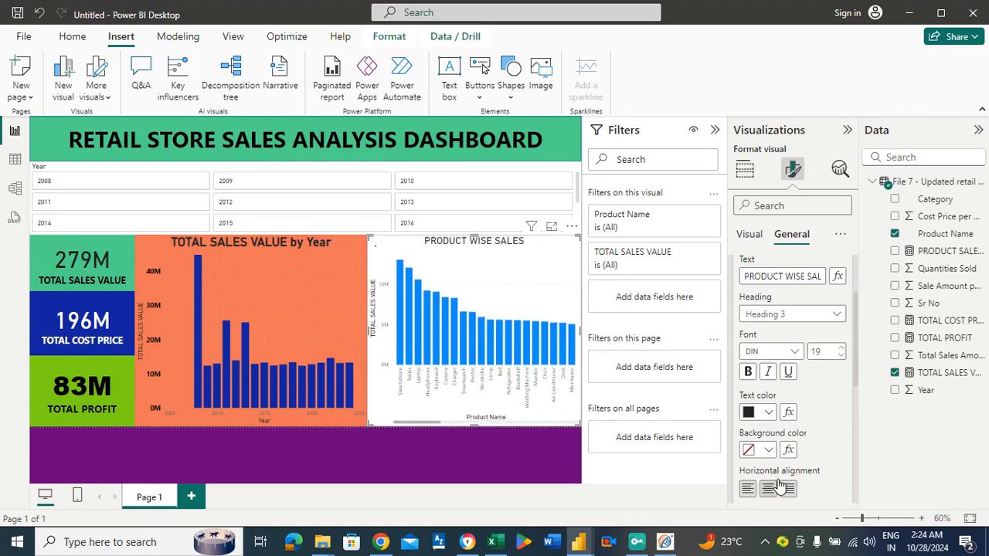
click(748, 372)
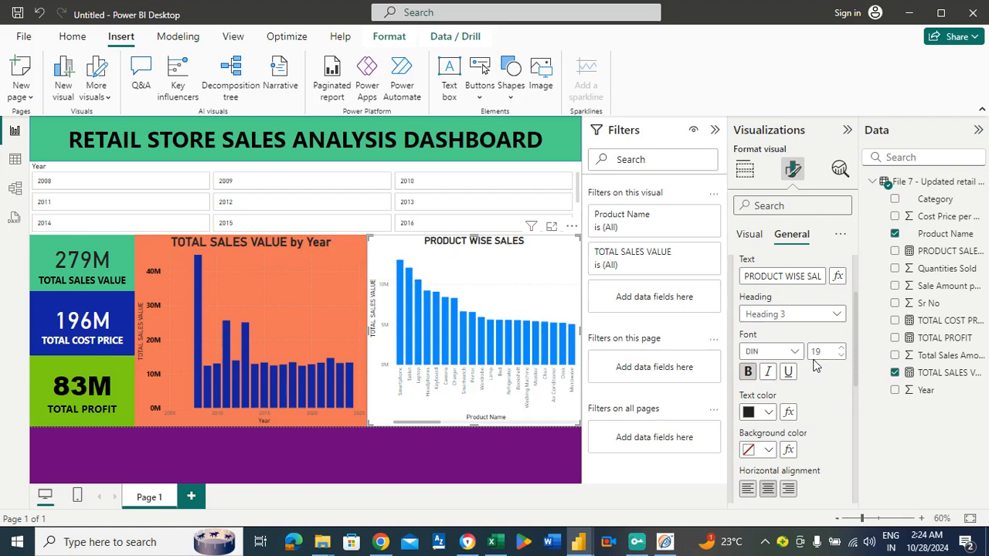
scroll(858, 309, down, 2)
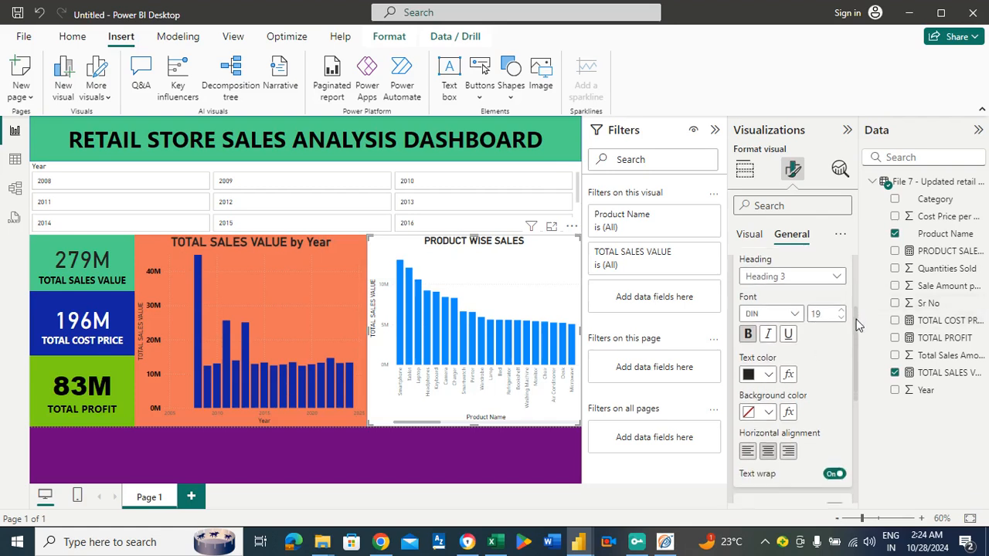
click(843, 297)
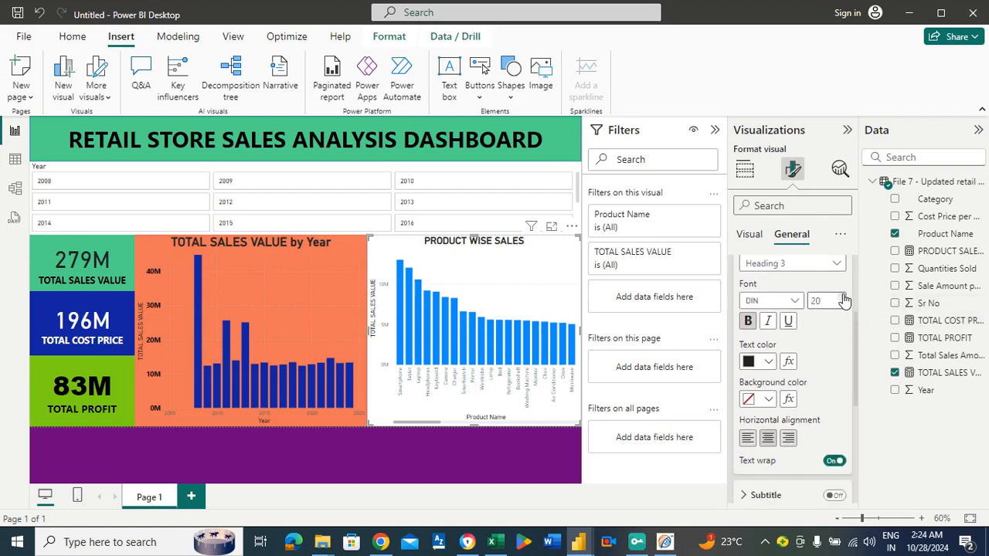
click(843, 296)
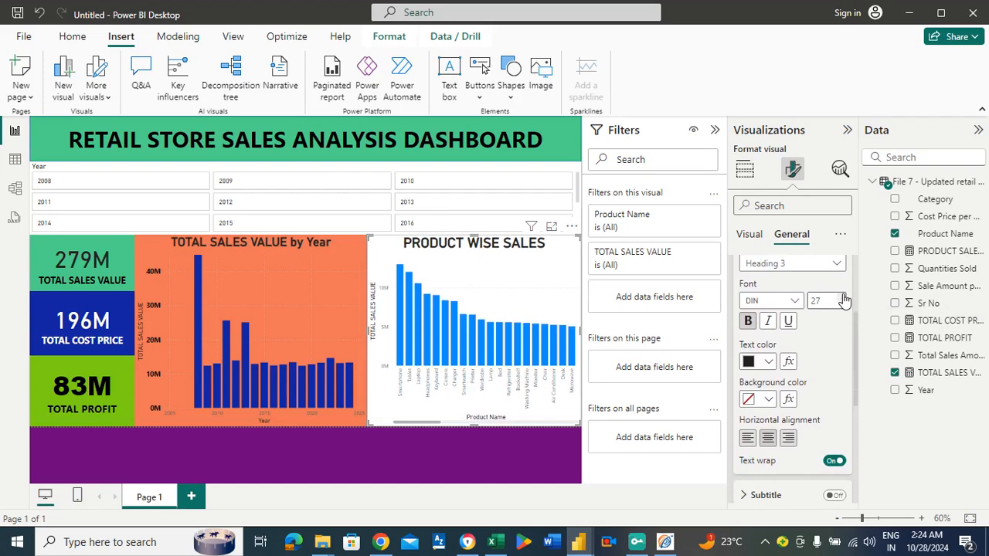
Colour the product chart's Y-axis values black and set their font size to 12.
click(749, 234)
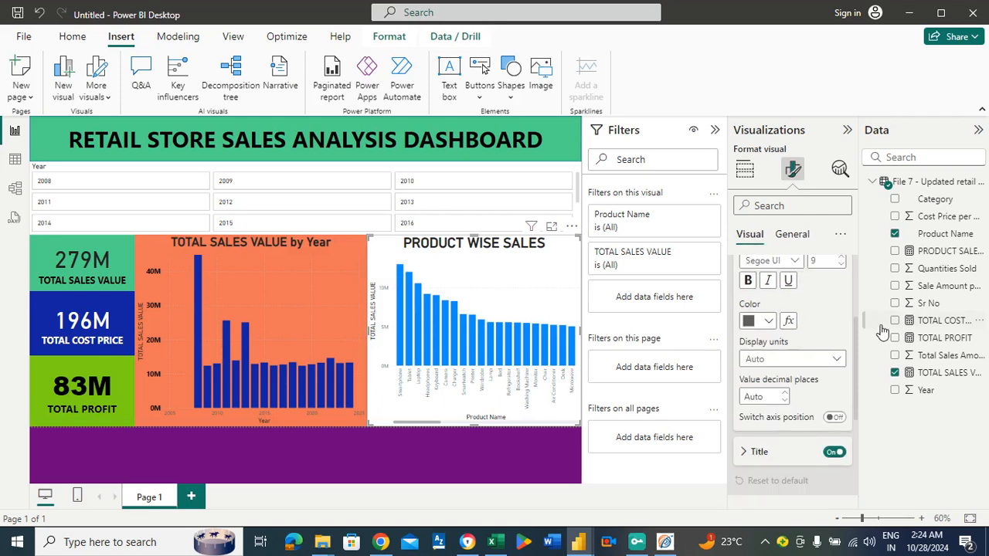
drag(855, 341, 854, 305)
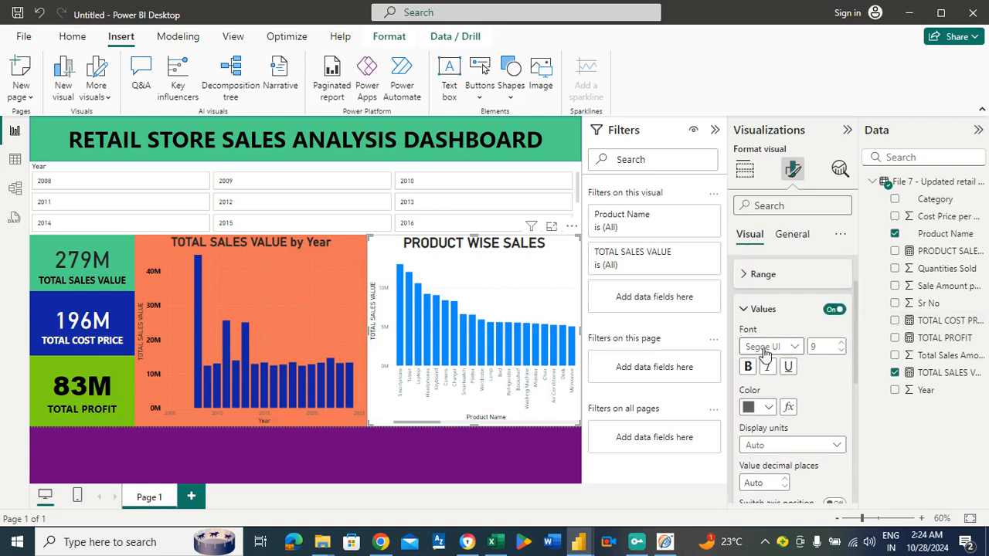
click(769, 408)
click(760, 347)
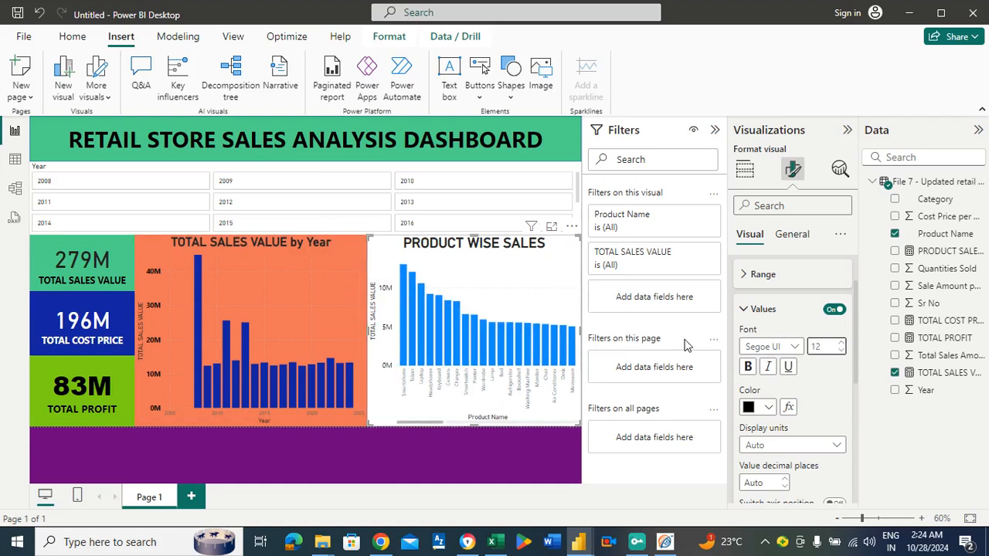
Make the product chart's Y-axis values bold and sort its columns in descending order of TOTAL SALES VALUE in focus mode.
click(748, 369)
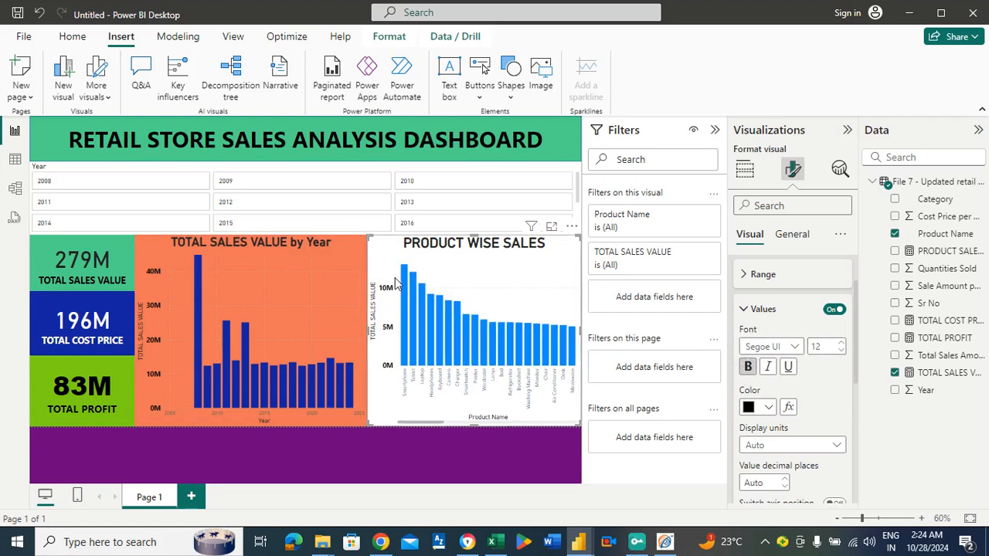
click(551, 230)
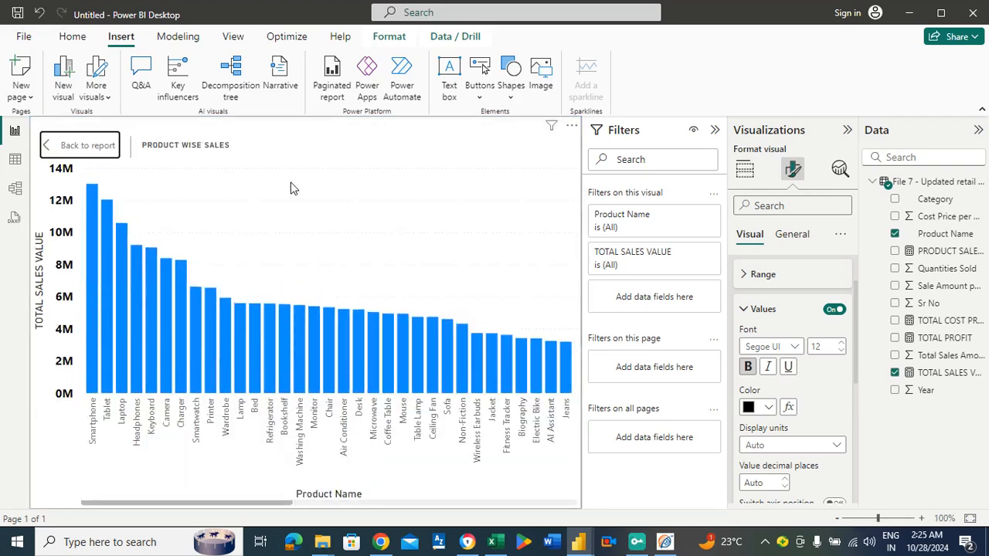
click(572, 125)
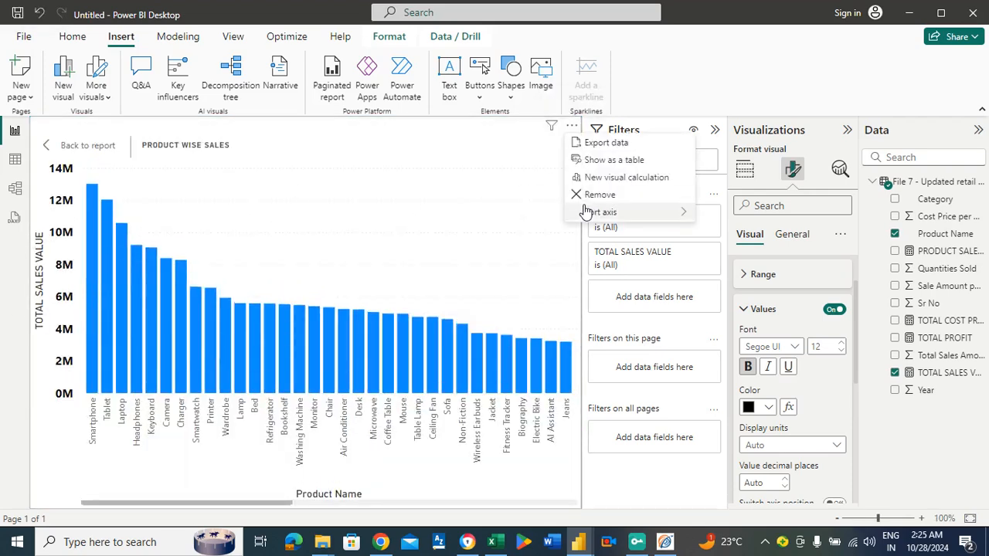
mouse_move(587, 212)
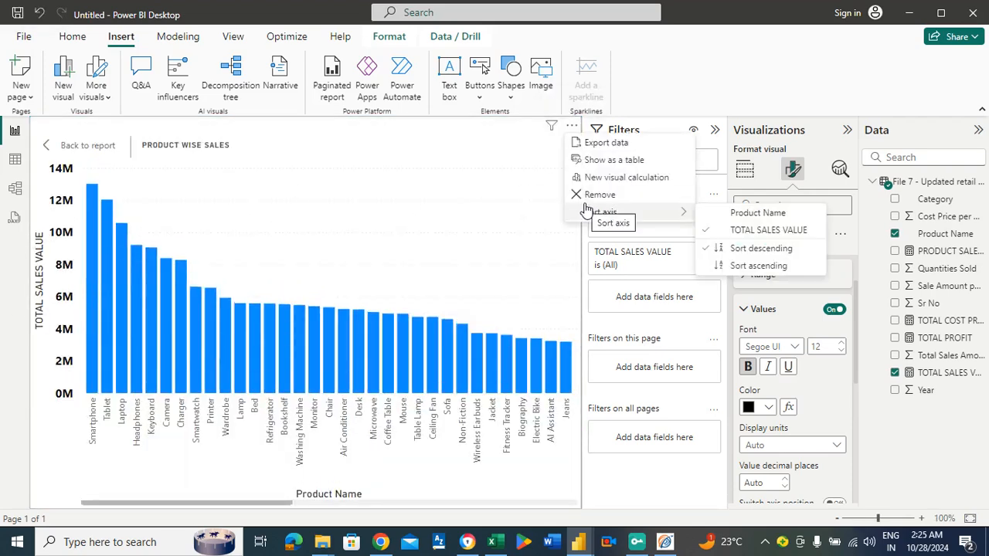
click(761, 251)
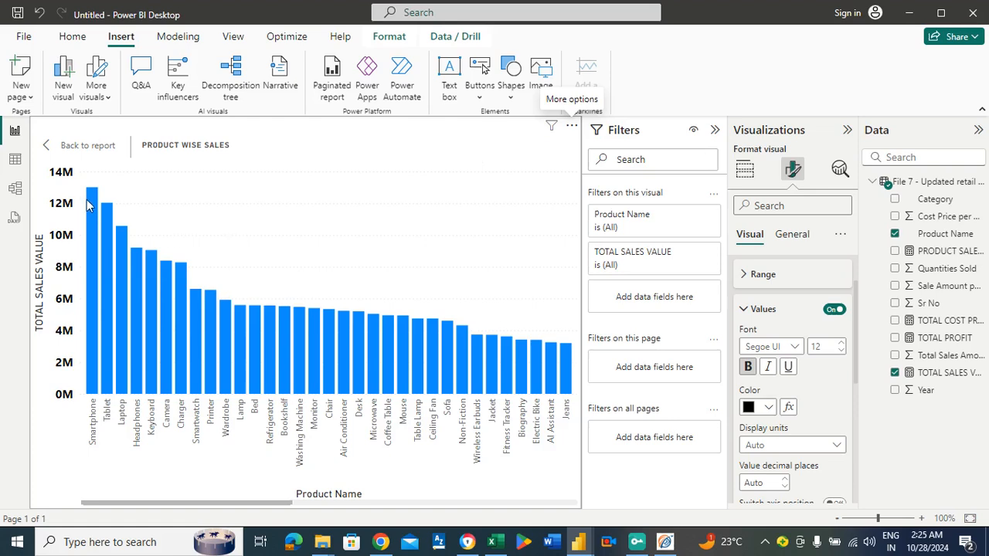
Read the sales values of the best-selling products in the enlarged chart and return to the report page.
mouse_move(94, 200)
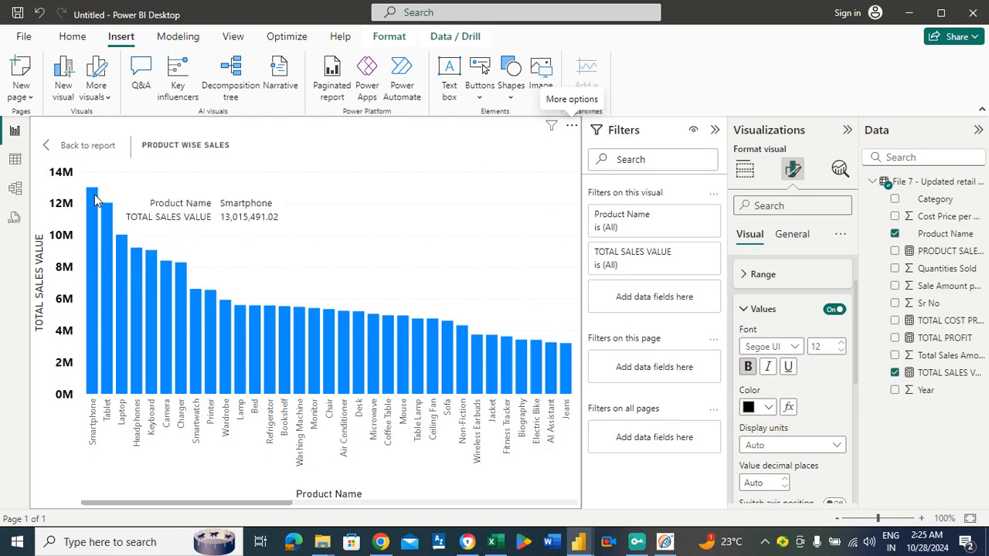
mouse_move(108, 215)
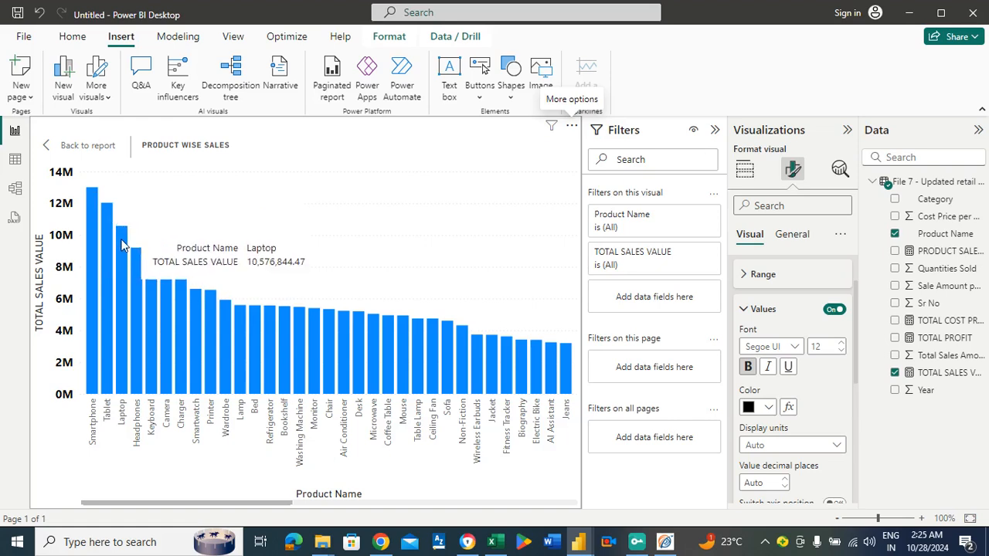
mouse_move(139, 256)
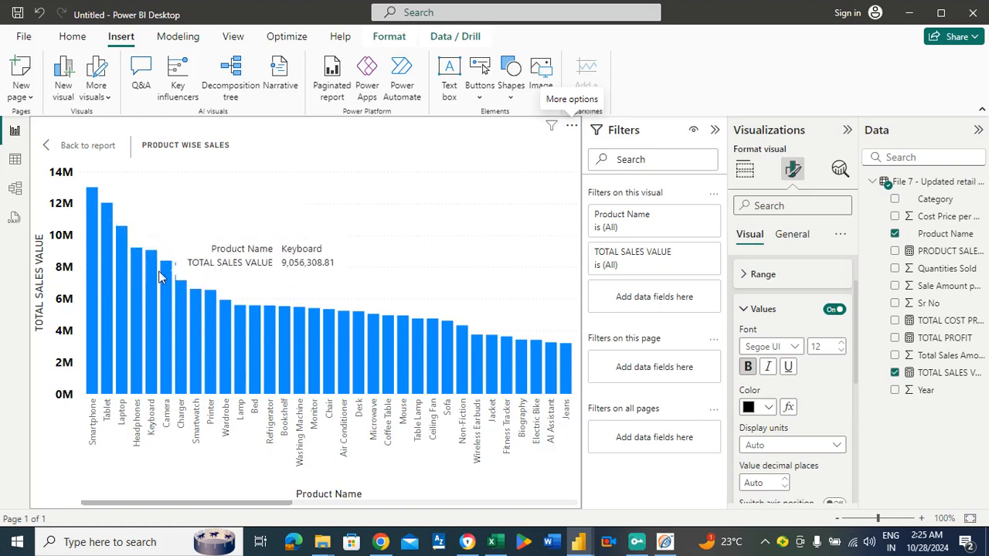
click(100, 145)
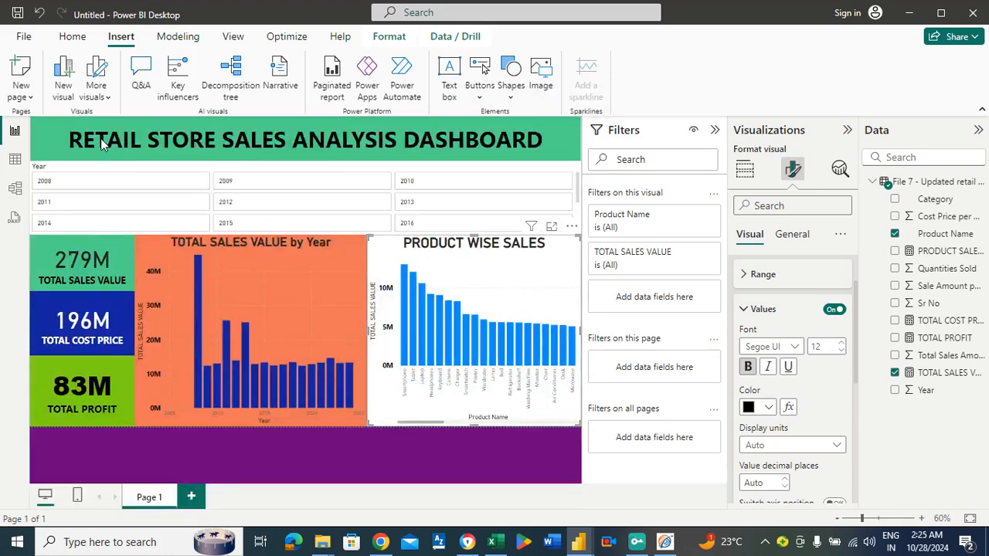
Rename the dashboard's report page as SALES ANALYSIS.
click(260, 458)
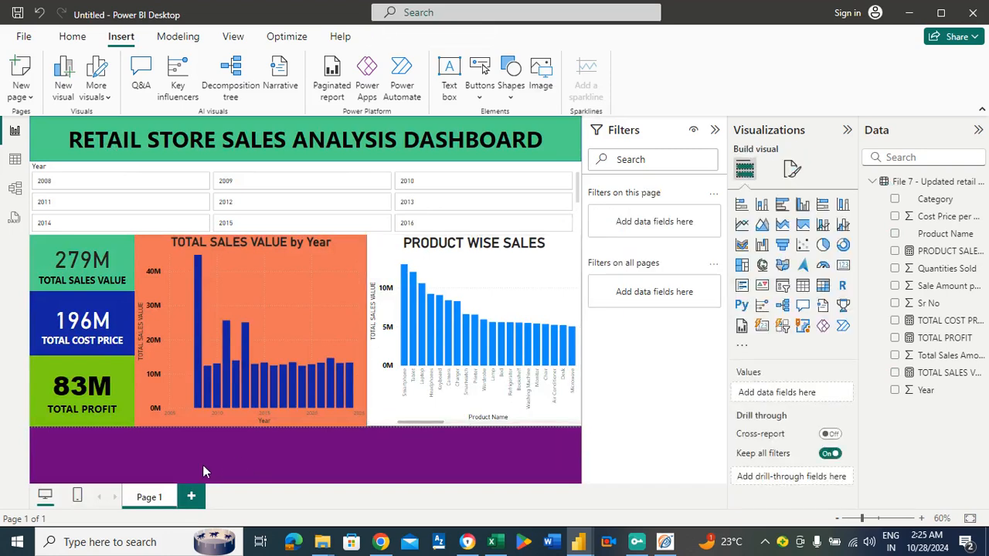
right_click(147, 498)
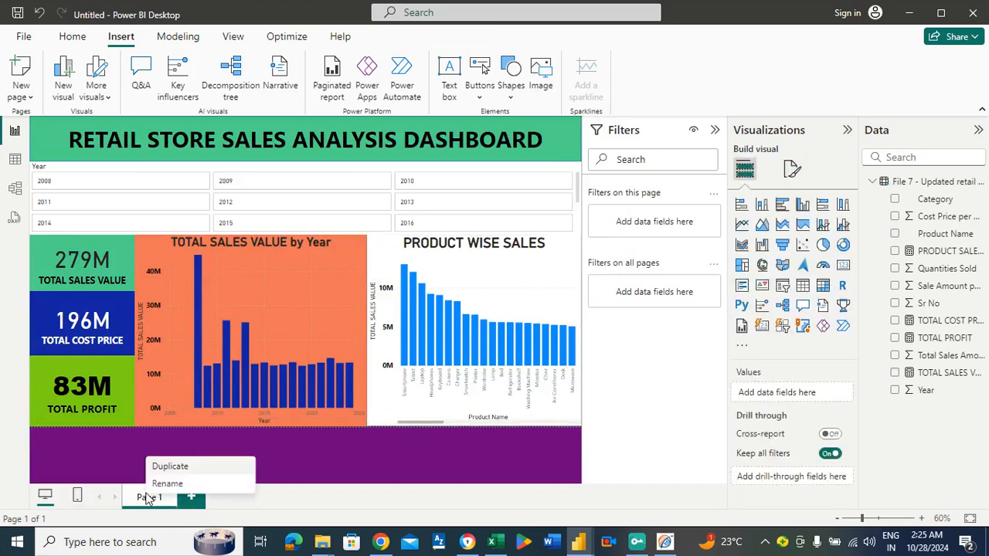
click(164, 484)
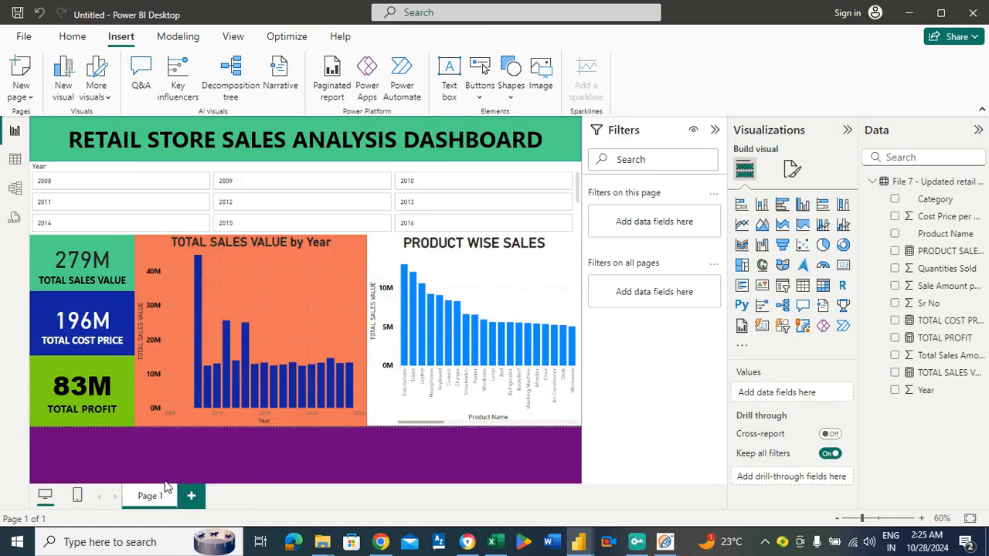
key(BackSpace)
text(SALES)
text( ANALY)
text(SIS)
key(Return)
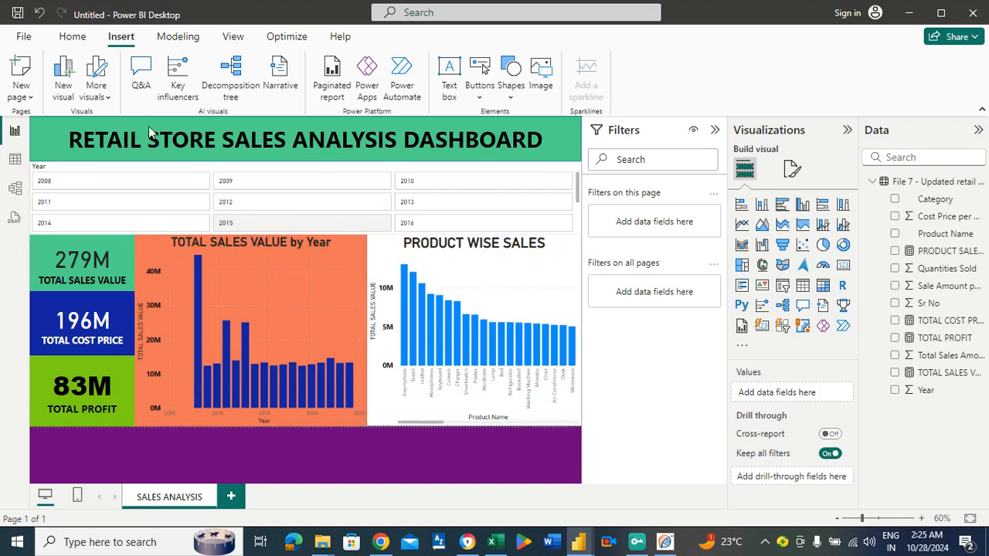
Add a new report page and name it DETAILED SALES ANALYSIS.
click(231, 497)
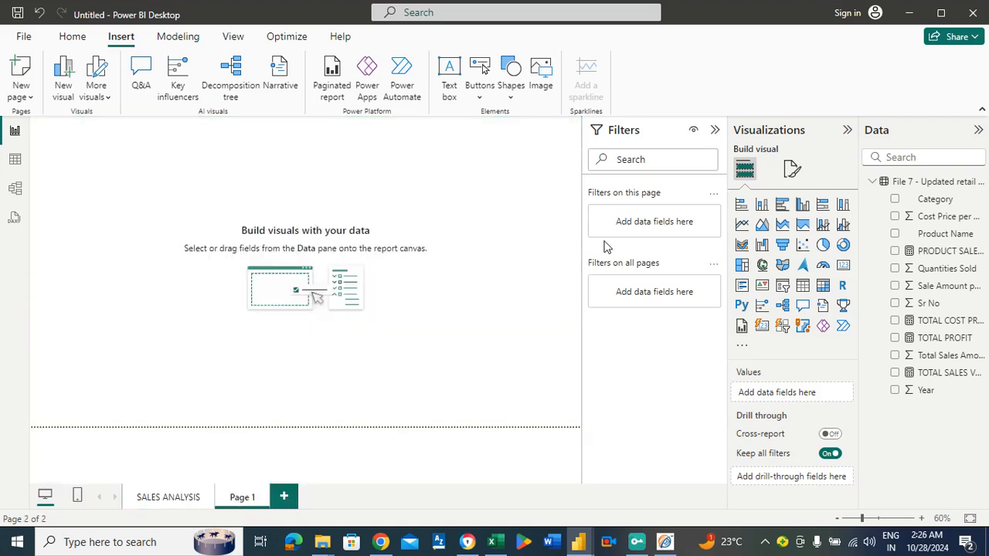
right_click(241, 499)
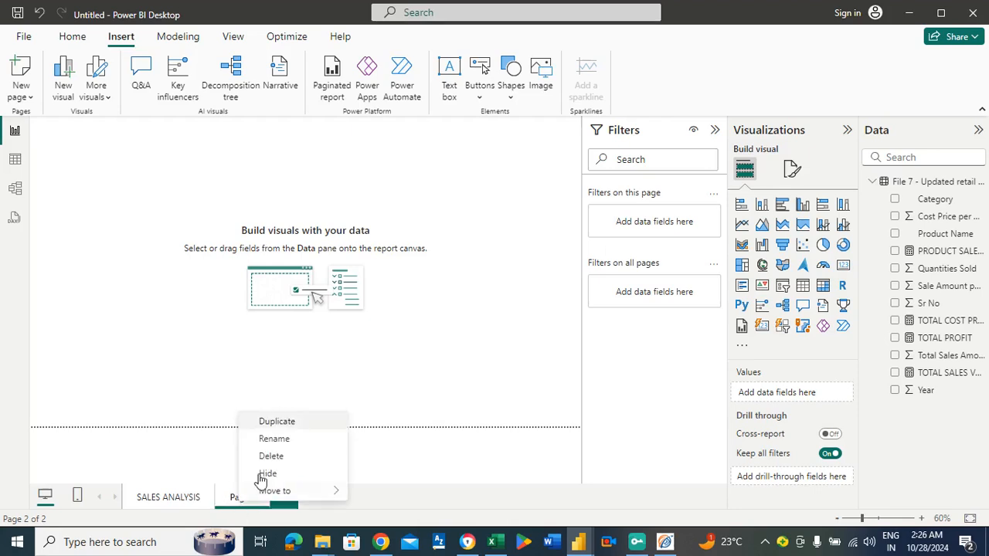
click(271, 442)
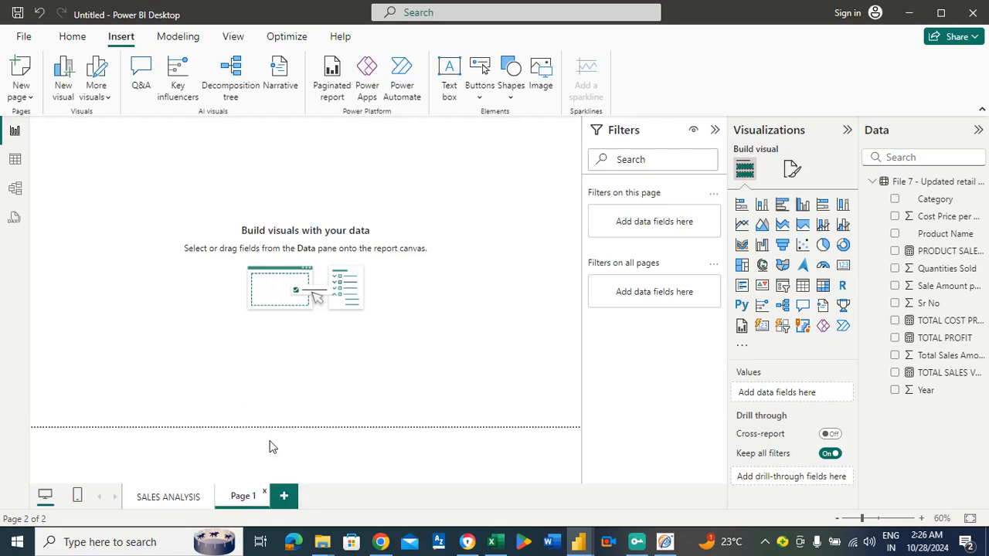
right_click(240, 500)
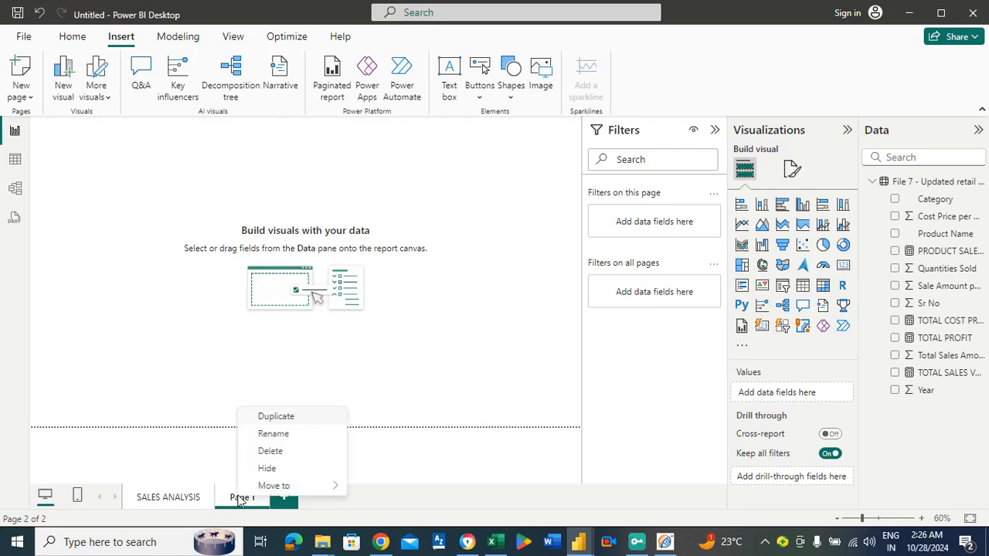
click(267, 434)
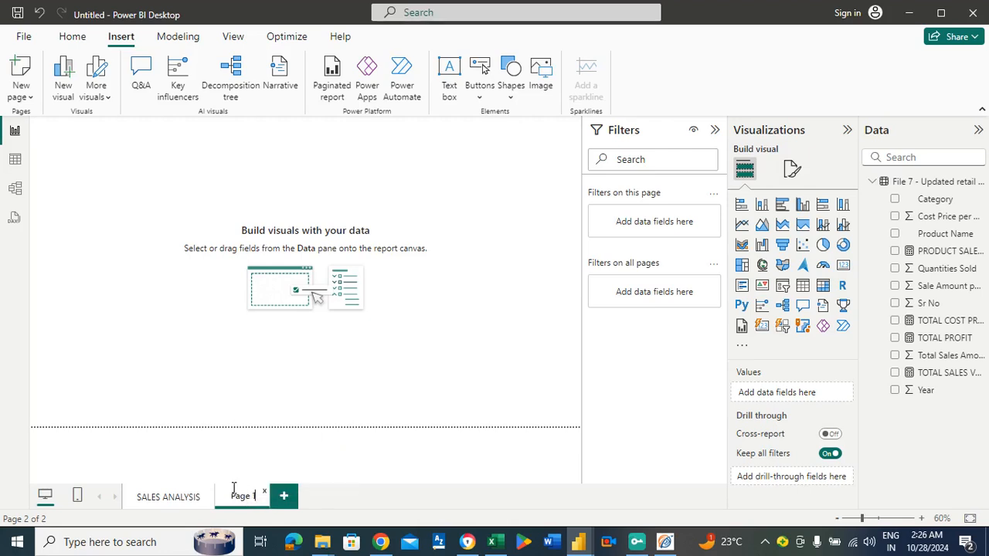
key(BackSpace)
key(BackSpace)
key(BackSpace)
text(RODUCT)
text( WIS)
text(AILED)
text( SALES A)
text(NALYS)
text(I)
text(S)
key(Return)
Insert a matrix visual on the DETAILED SALES ANALYSIS page, place it along the page's left edge and make it taller and wider.
click(170, 498)
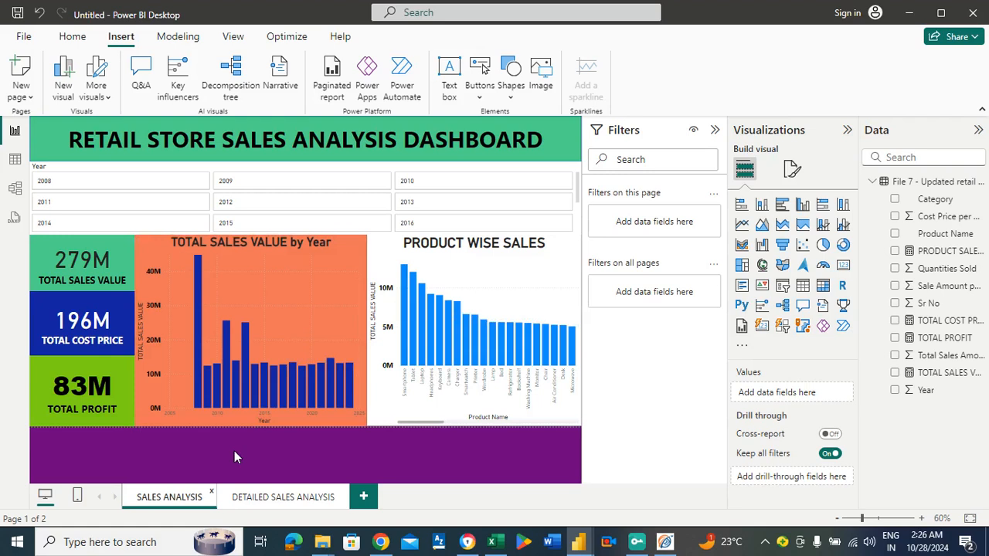
click(276, 499)
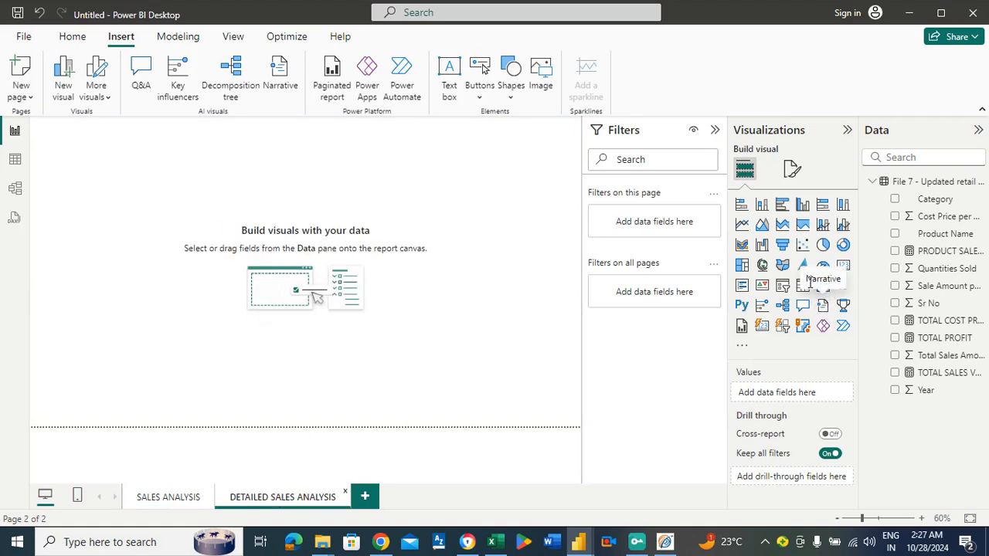
click(823, 288)
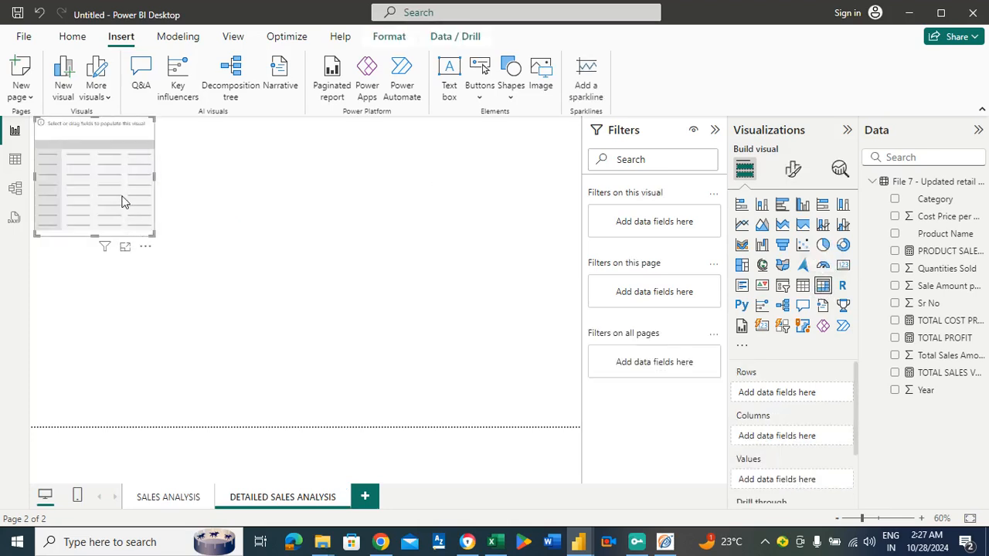
drag(91, 271, 91, 355)
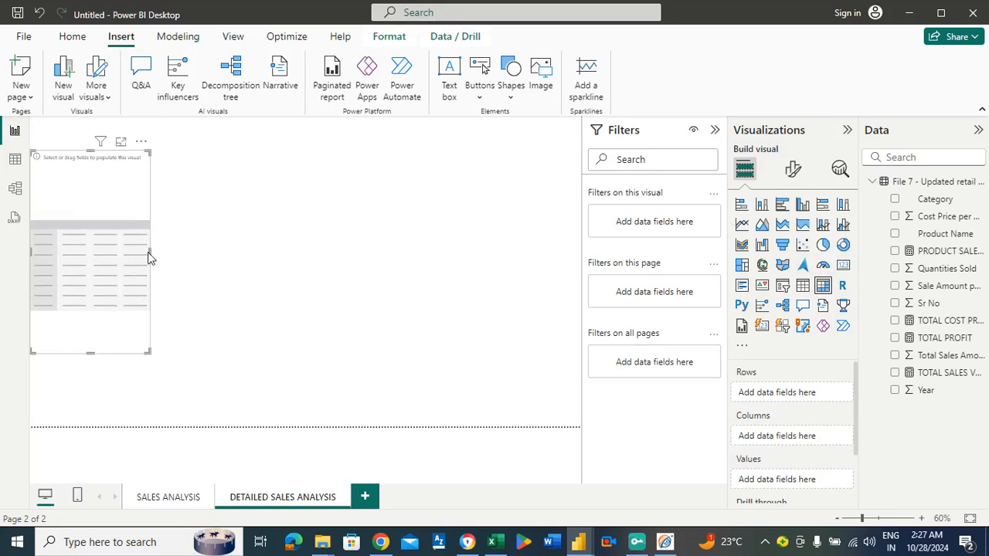
drag(150, 252, 214, 268)
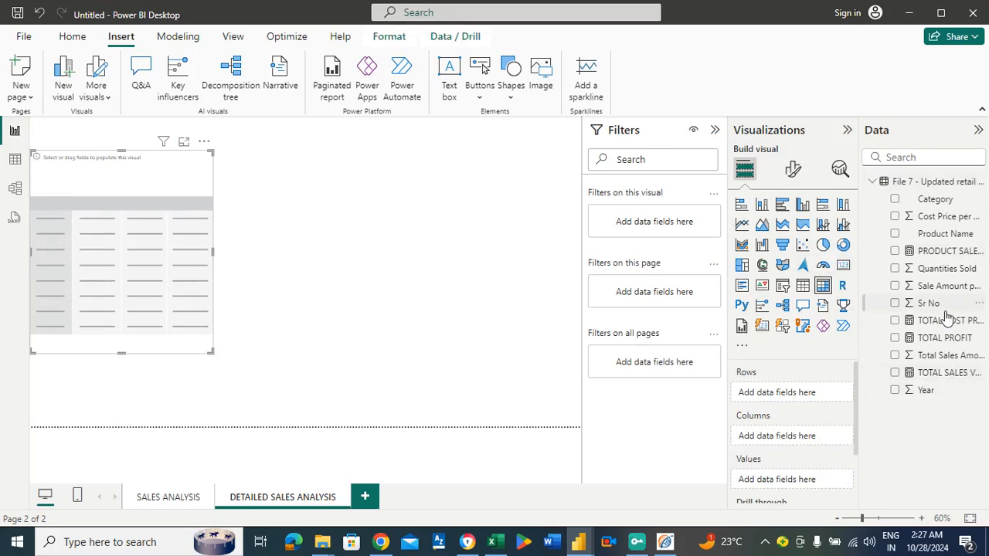
Set Year as the matrix rows with PRODUCT SALES CLASSIFICATION and TOTAL SALES VALUE as values, and check the result in focus mode.
drag(926, 392, 803, 391)
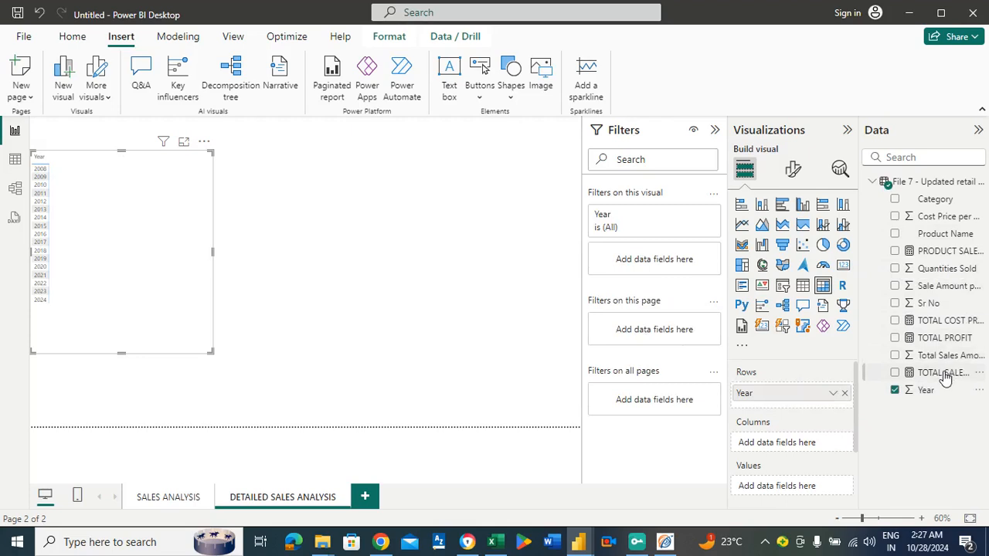
drag(944, 374, 822, 484)
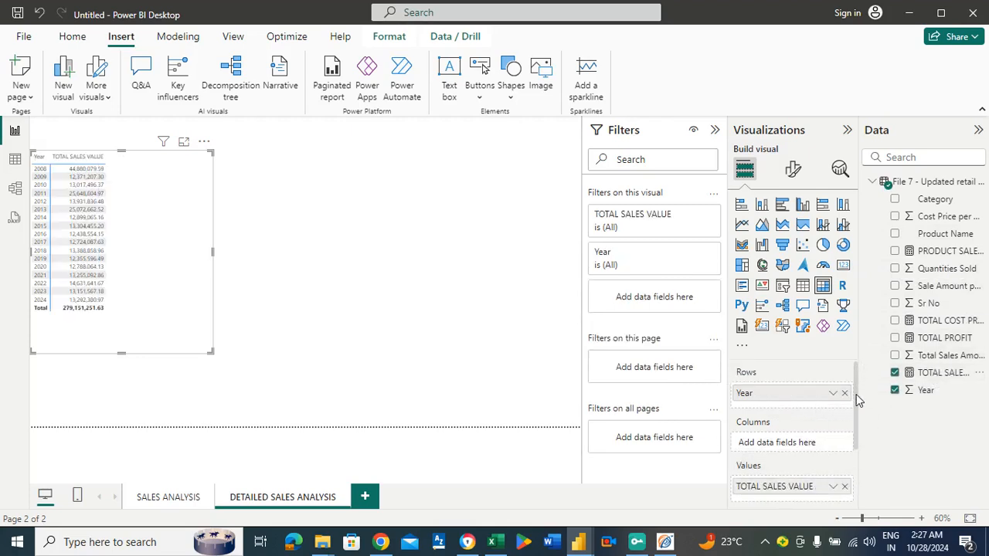
drag(856, 394, 860, 415)
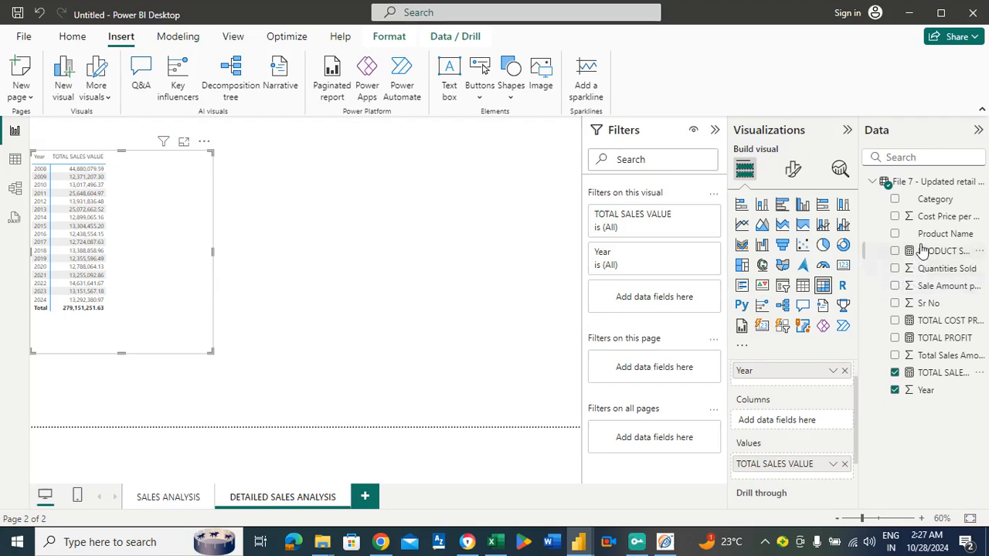
drag(922, 250, 793, 468)
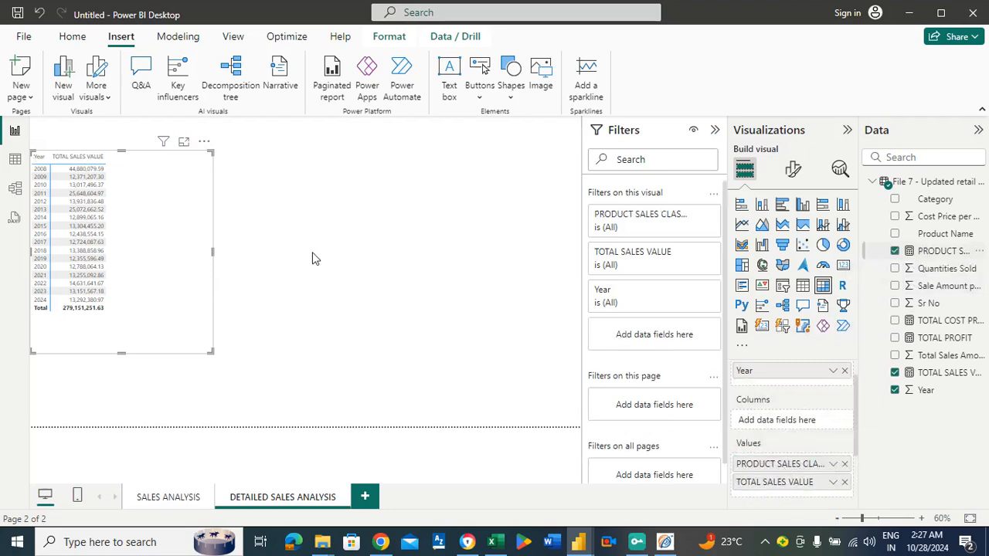
click(184, 147)
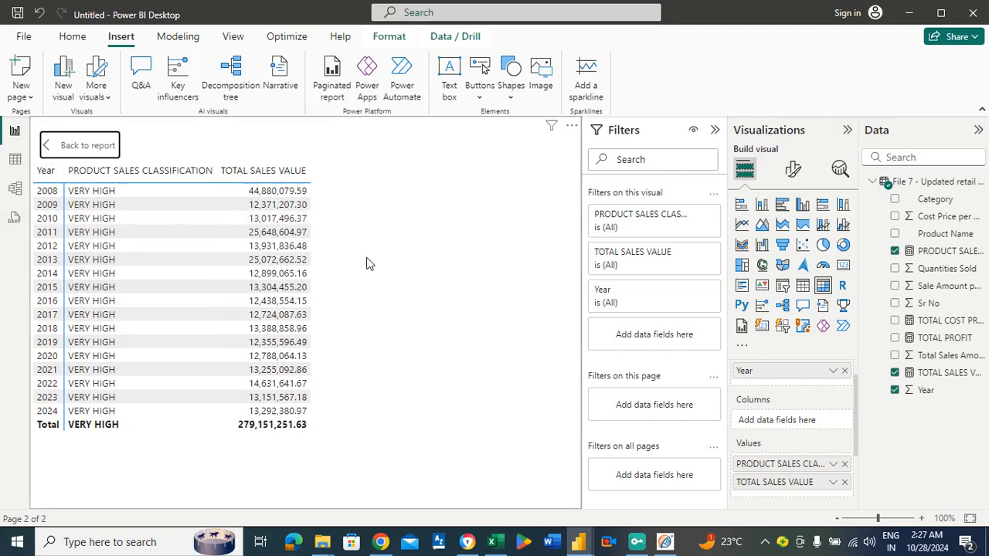
click(65, 147)
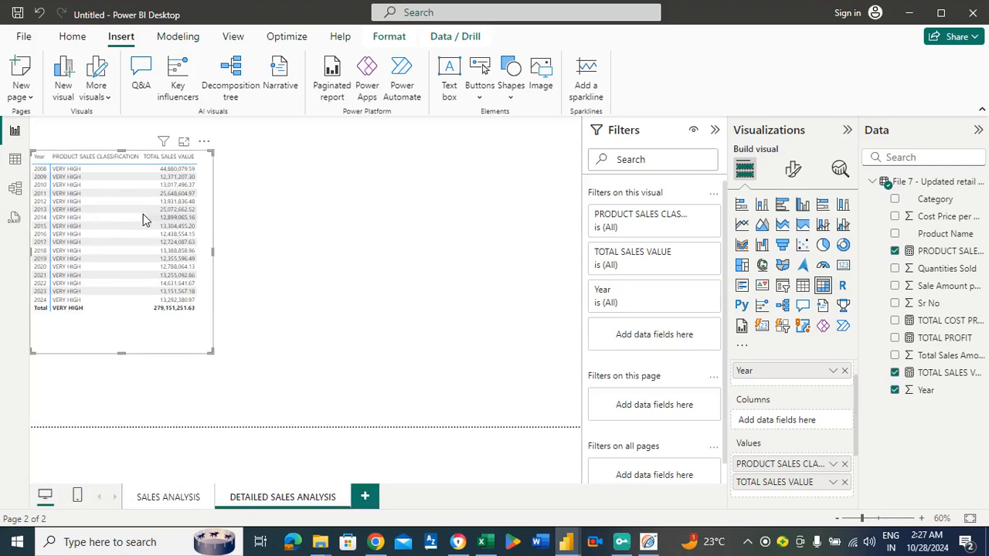
Insert a second matrix beside the yearly one, aligned with its top edge and stretched down to its Total row.
click(305, 249)
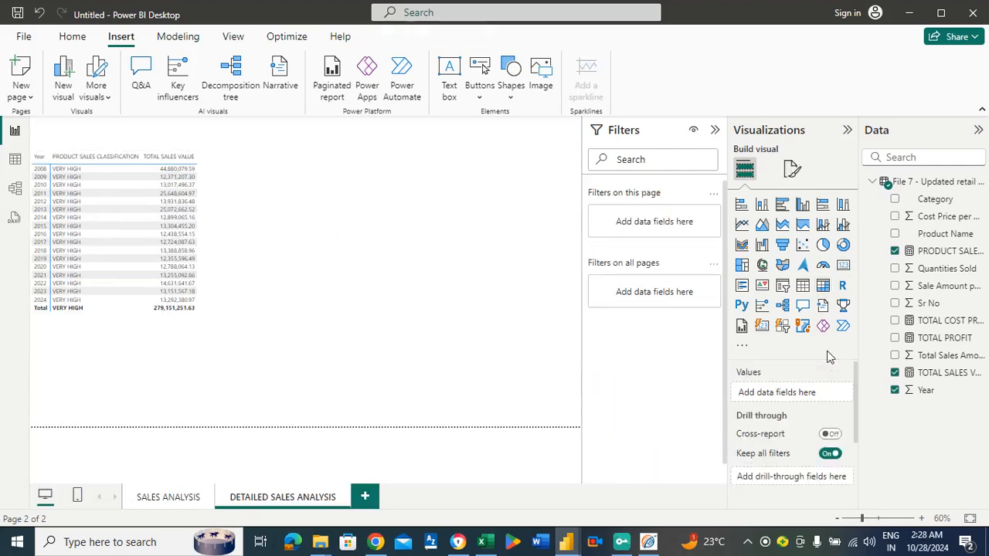
click(821, 288)
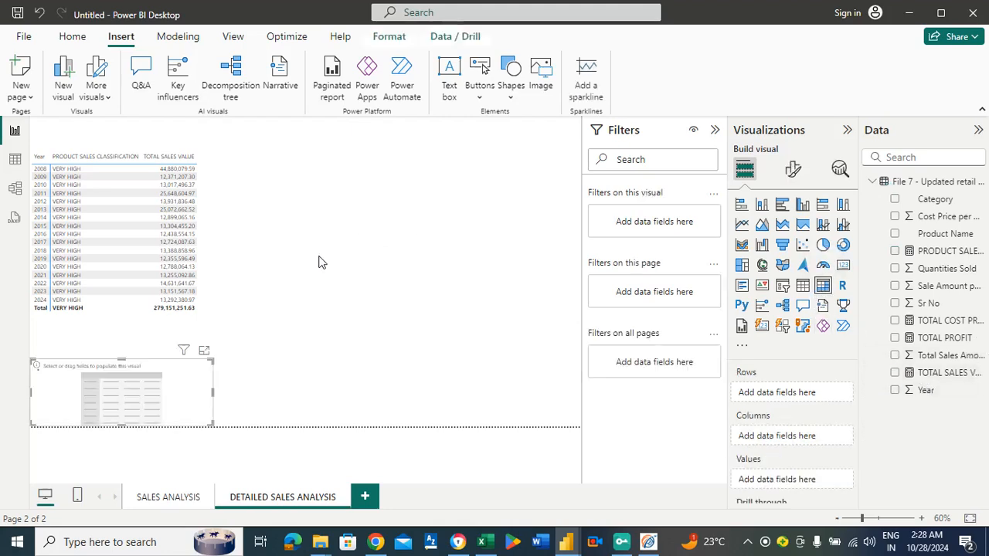
drag(161, 371, 343, 180)
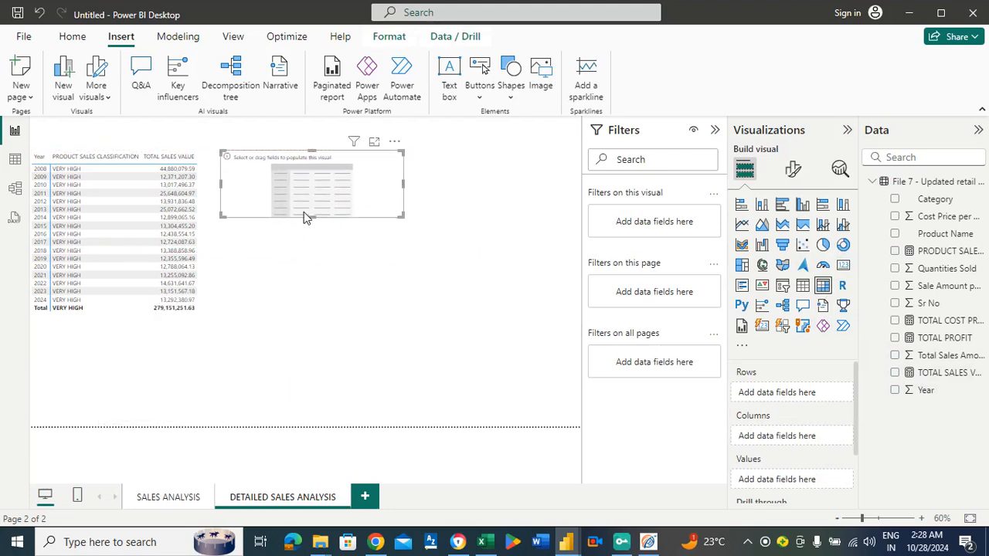
drag(309, 219, 308, 310)
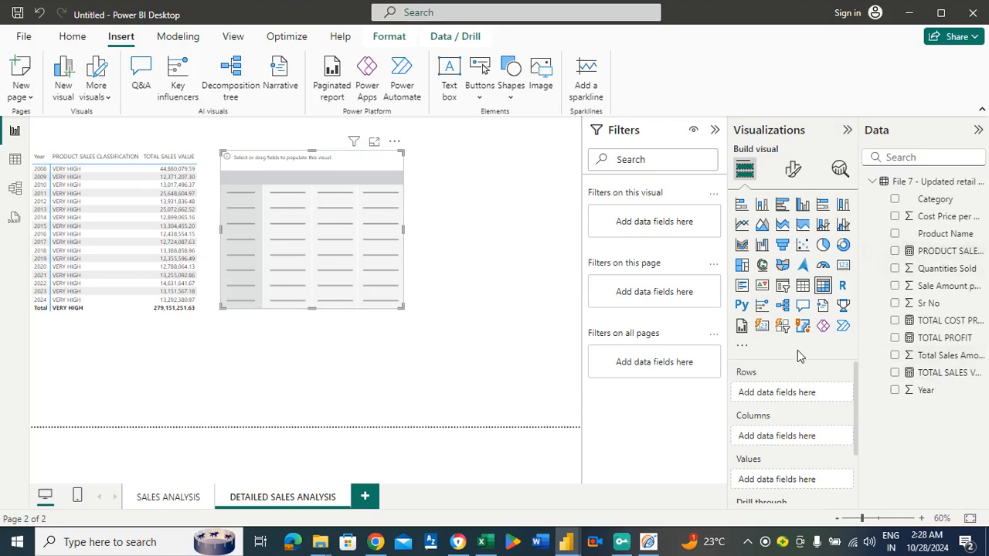
Set Product Name as the second matrix's rows with TOTAL SALES VALUE and PRODUCT SALES CLASSIFICATION as its values.
drag(952, 233, 818, 390)
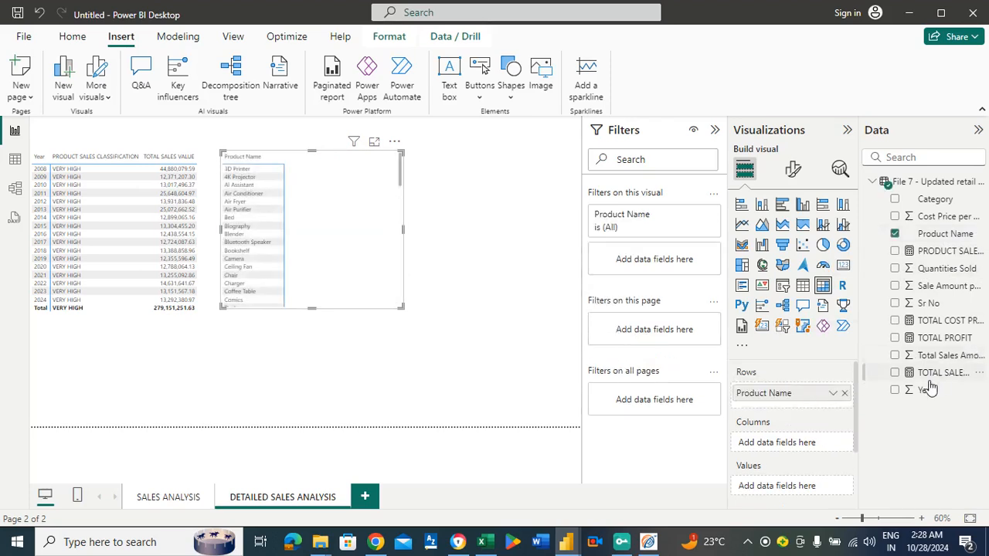
drag(933, 378, 820, 485)
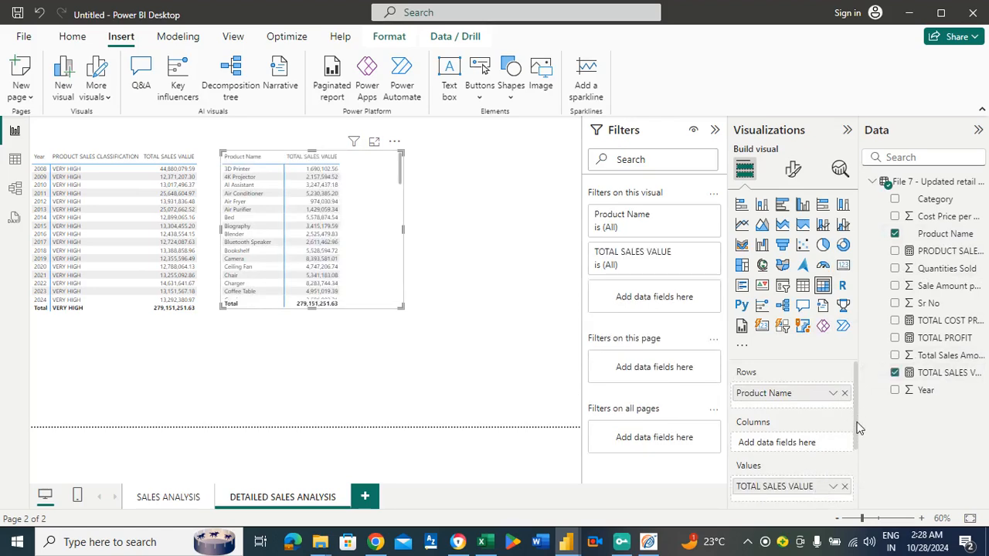
drag(855, 419, 853, 438)
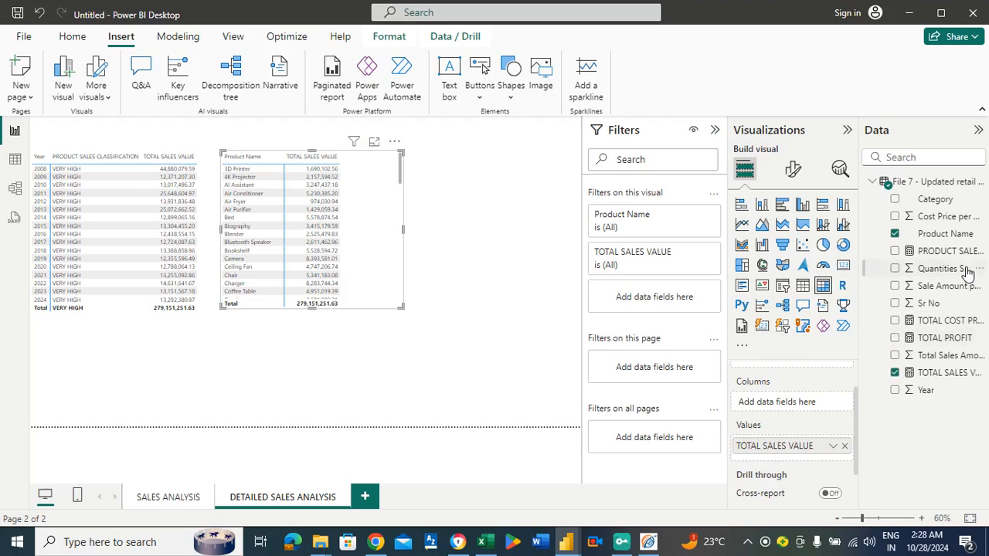
drag(955, 255, 810, 452)
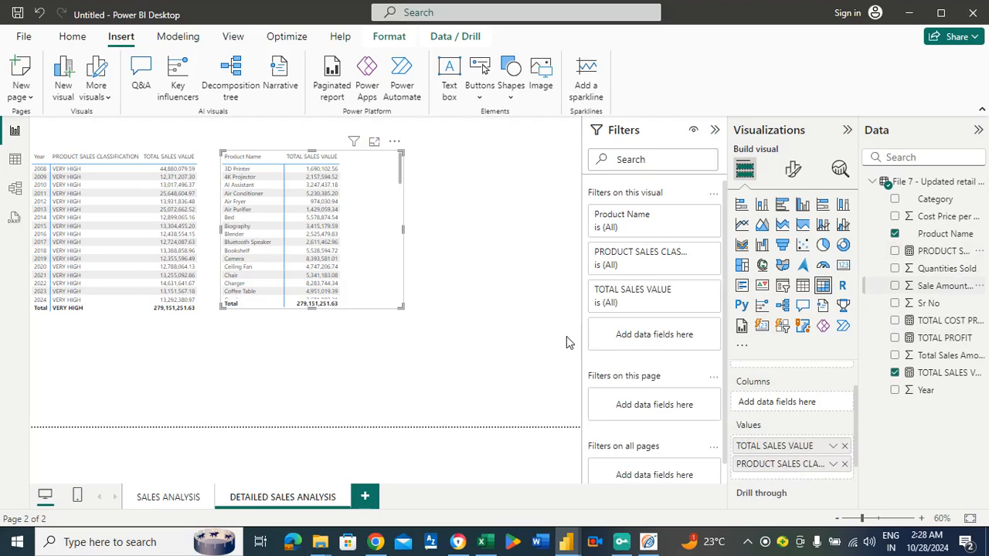
Sort the product matrix by TOTAL SALES VALUE in focus mode, look through the product list and return to the report.
click(374, 143)
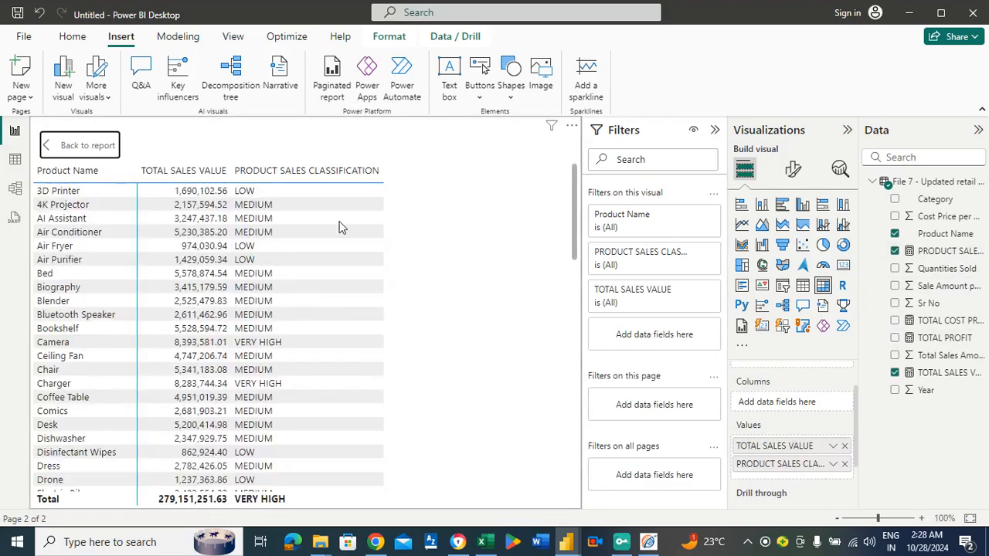
click(571, 127)
mouse_move(608, 247)
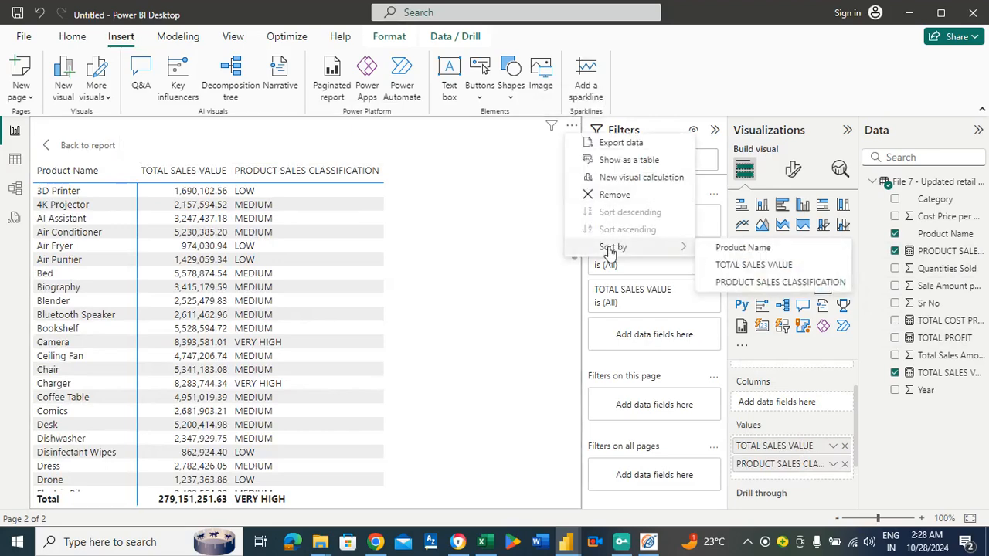
click(742, 265)
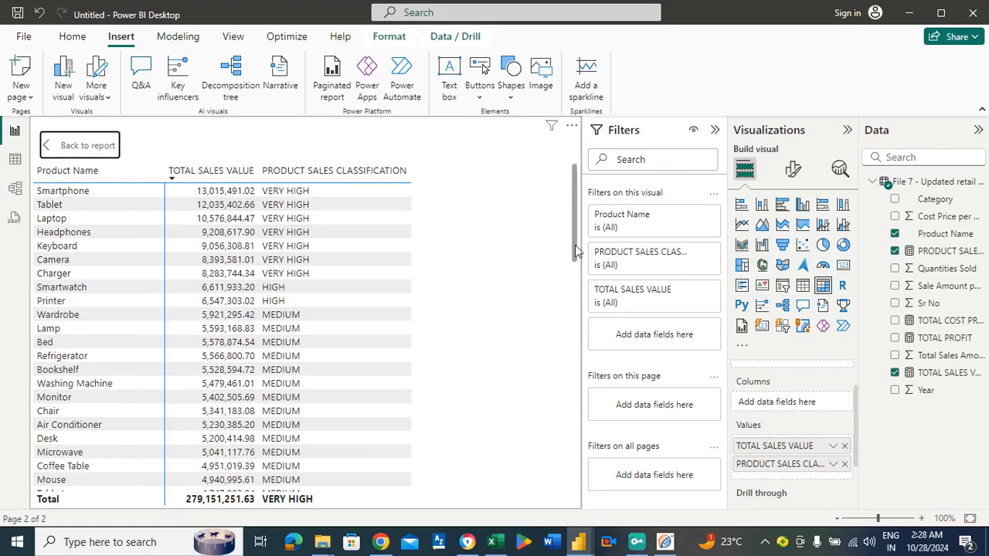
drag(575, 245, 581, 488)
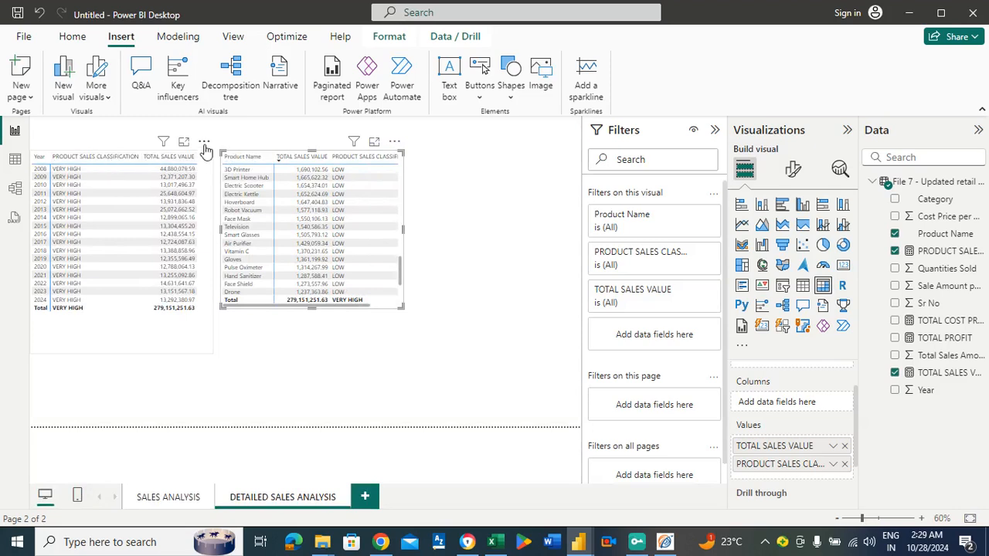
Shorten the yearly matrix and move both matrices up towards the page's top edge, leaving the product matrix's Lamp row unselected.
drag(205, 171, 202, 149)
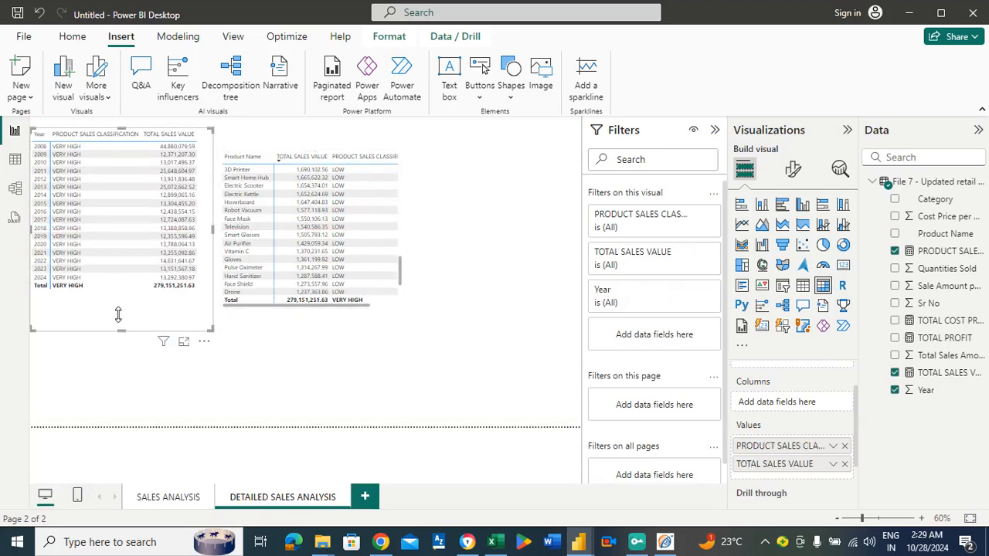
drag(119, 314, 120, 288)
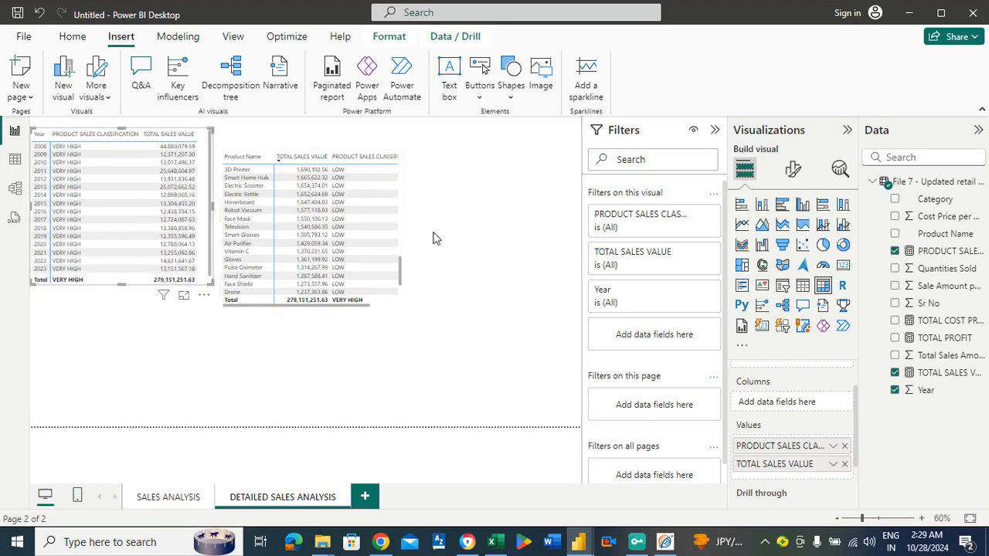
click(403, 174)
scroll(403, 165, up, 10)
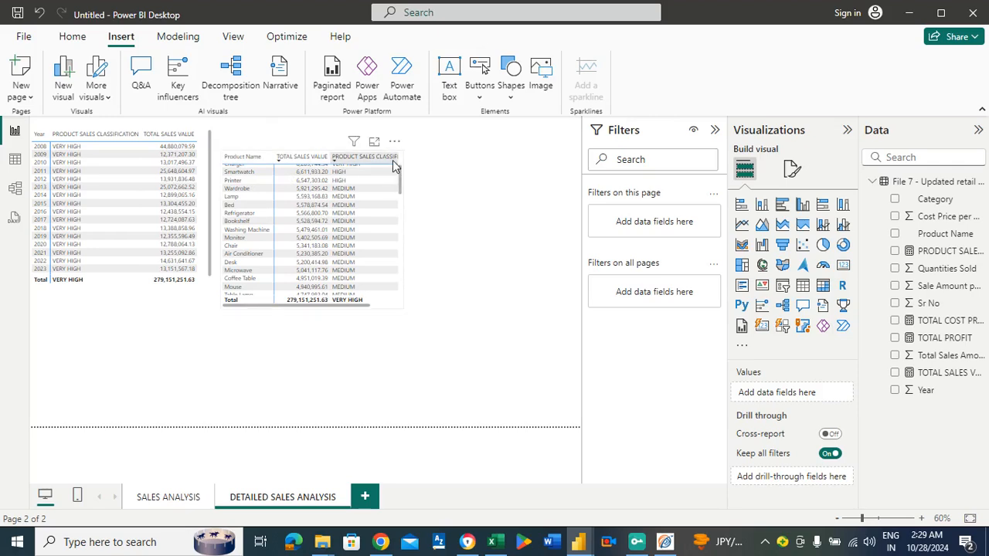
drag(267, 293, 276, 222)
drag(395, 167, 399, 170)
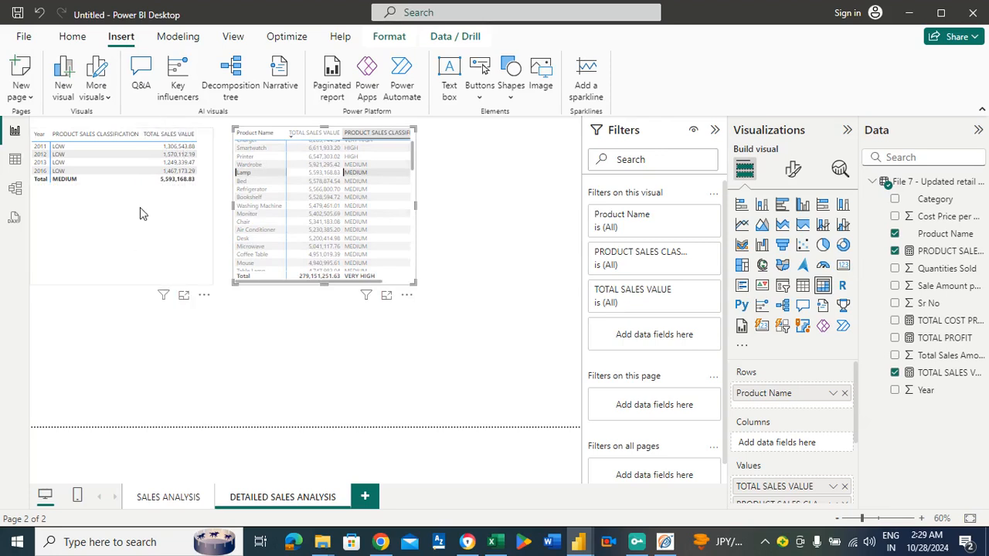
drag(140, 207, 140, 204)
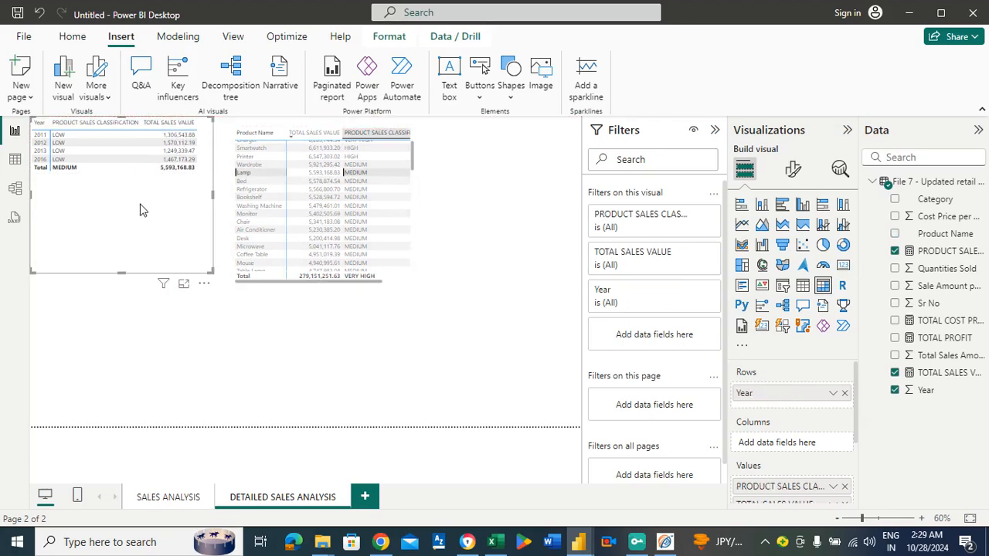
click(244, 176)
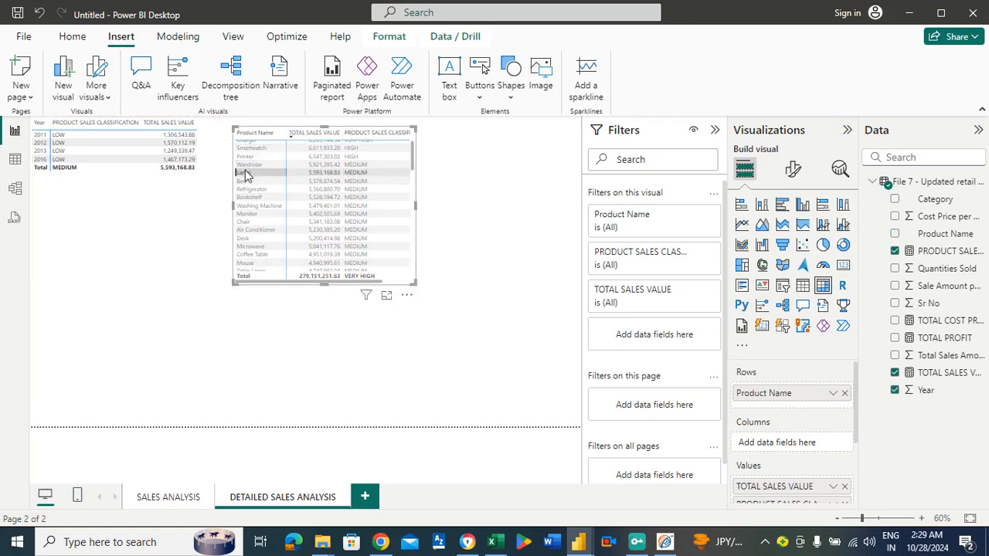
click(246, 176)
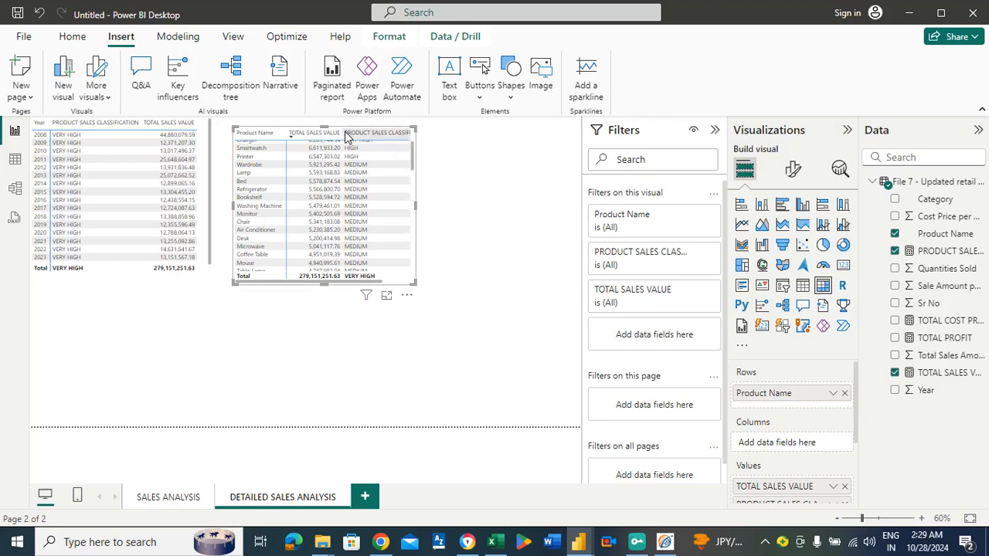
Insert a third matrix below the other two and widen it to span the full page width.
click(90, 356)
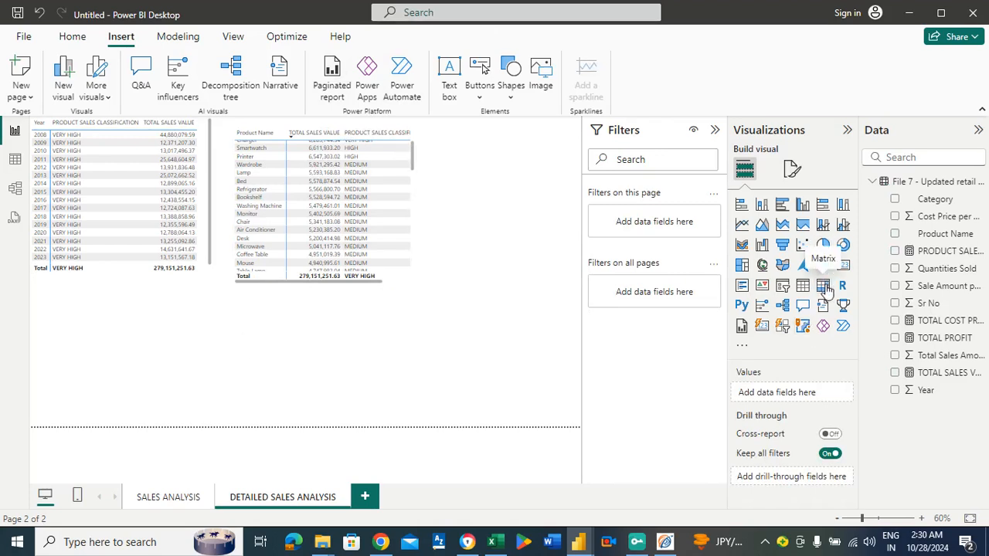
drag(191, 390, 128, 349)
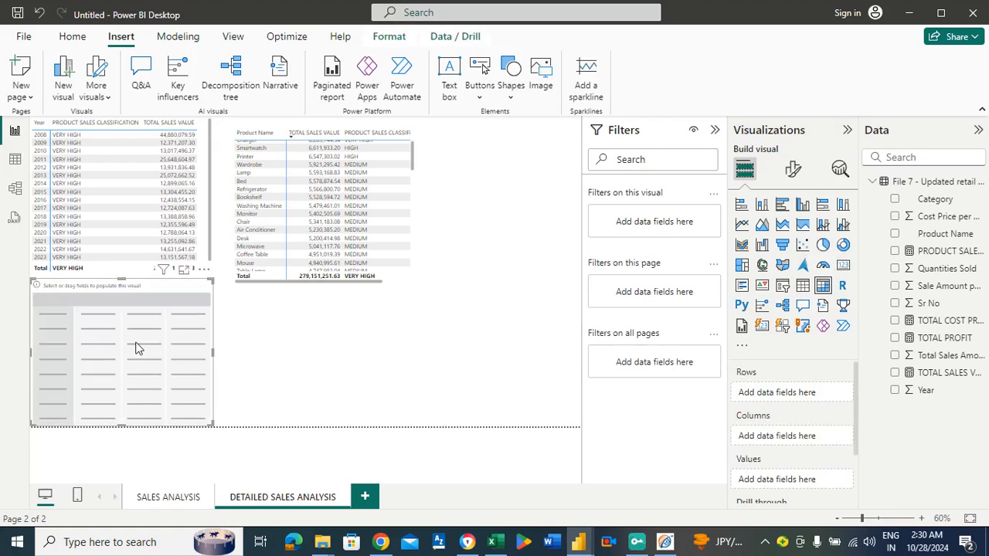
drag(212, 352, 577, 358)
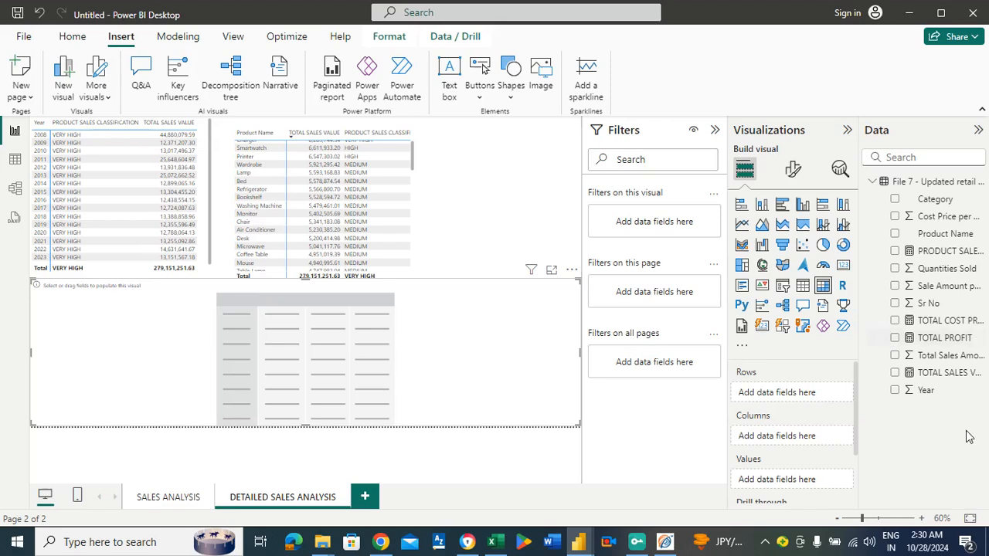
Set Year as rows, Product Name as columns and PRODUCT SALES CLASSIFICATION as values of the third matrix, and check it in focus mode.
drag(930, 395, 812, 394)
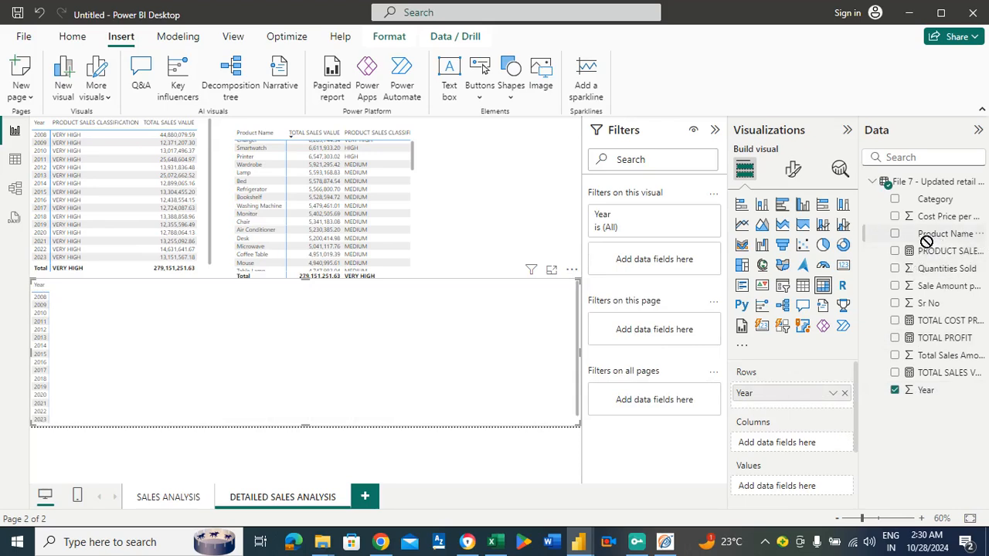
drag(927, 242, 796, 448)
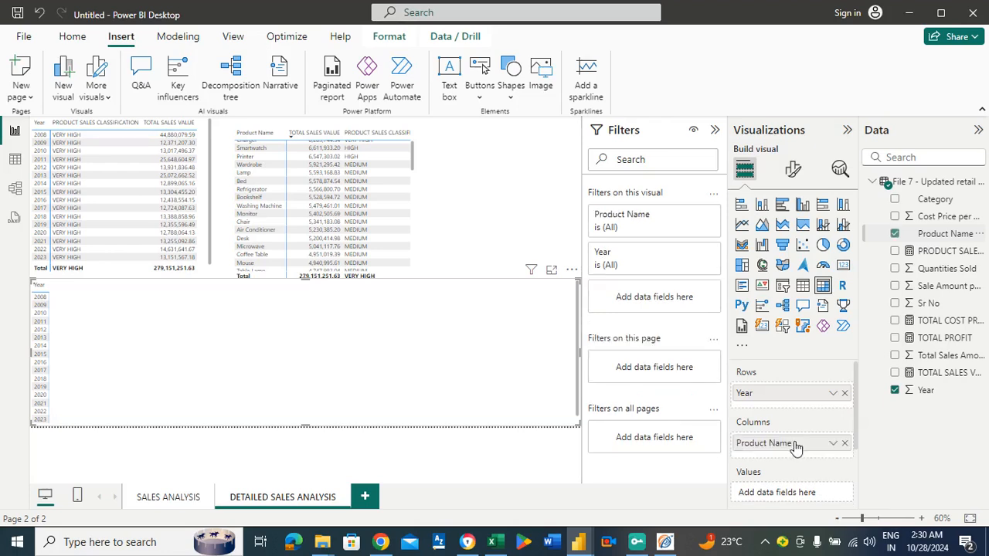
scroll(853, 431, down, 2)
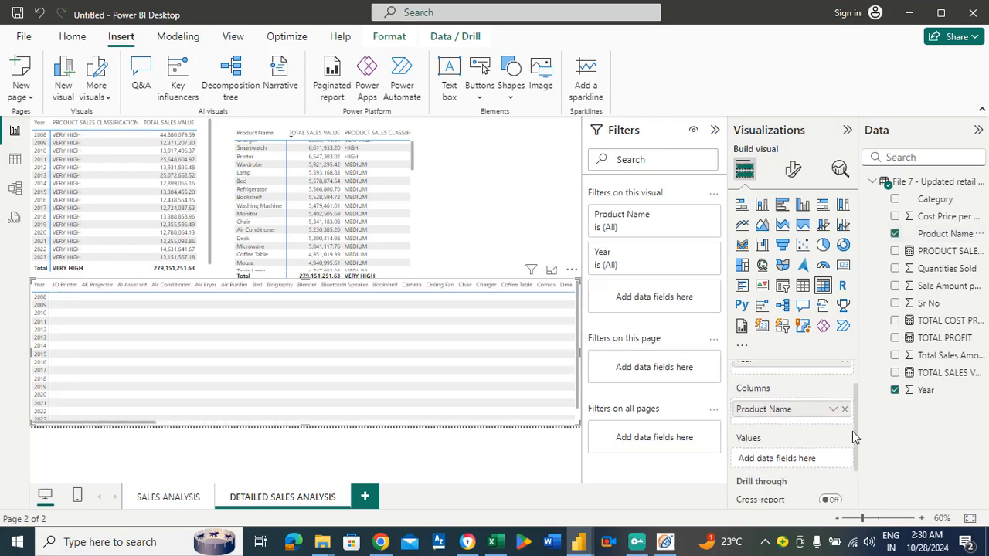
scroll(852, 431, down, 2)
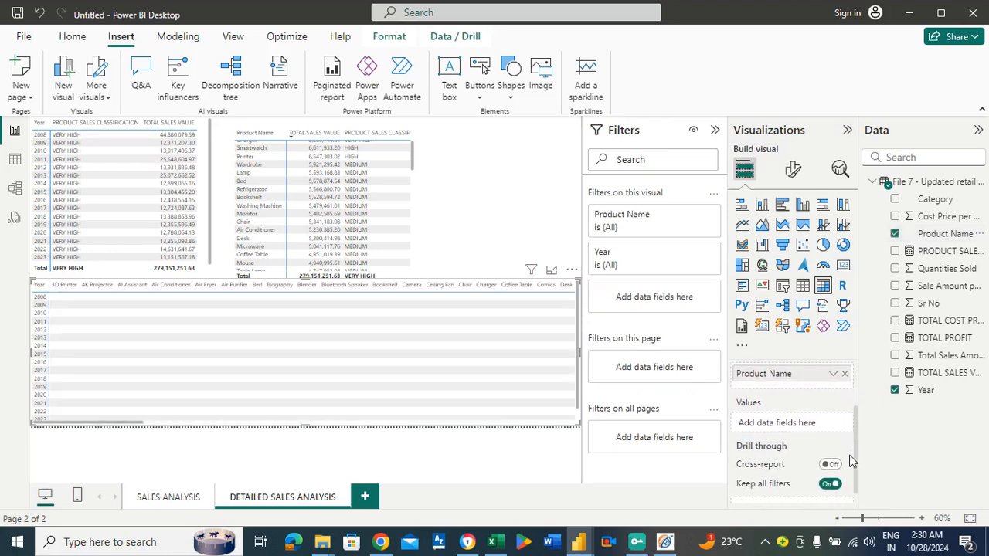
mouse_move(849, 455)
mouse_down()
mouse_move(855, 471)
mouse_move(856, 441)
mouse_up()
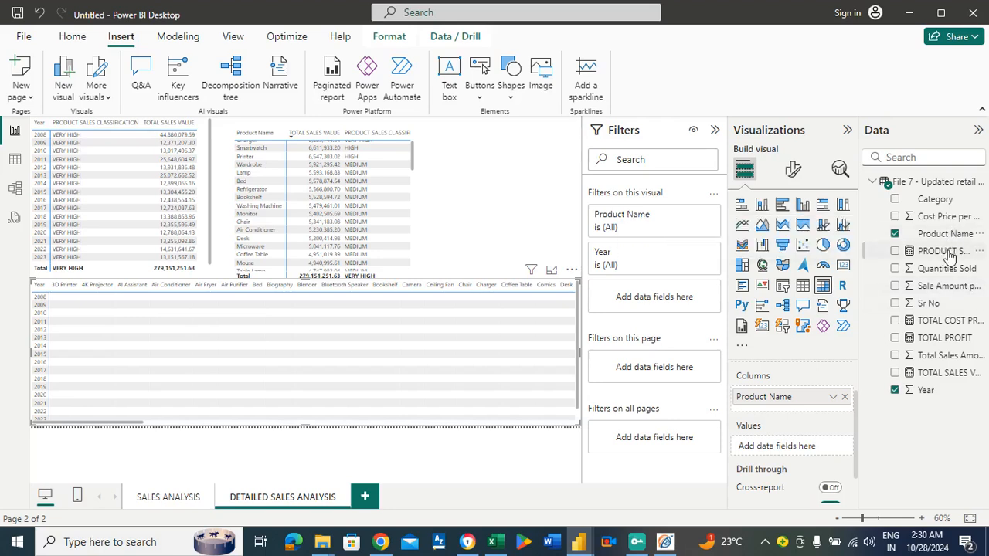
drag(950, 255, 809, 456)
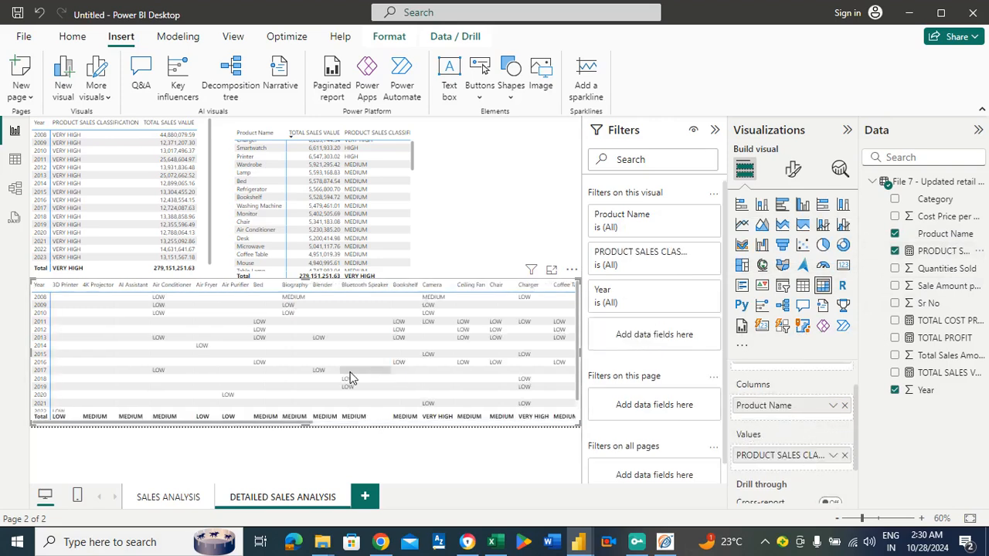
click(551, 270)
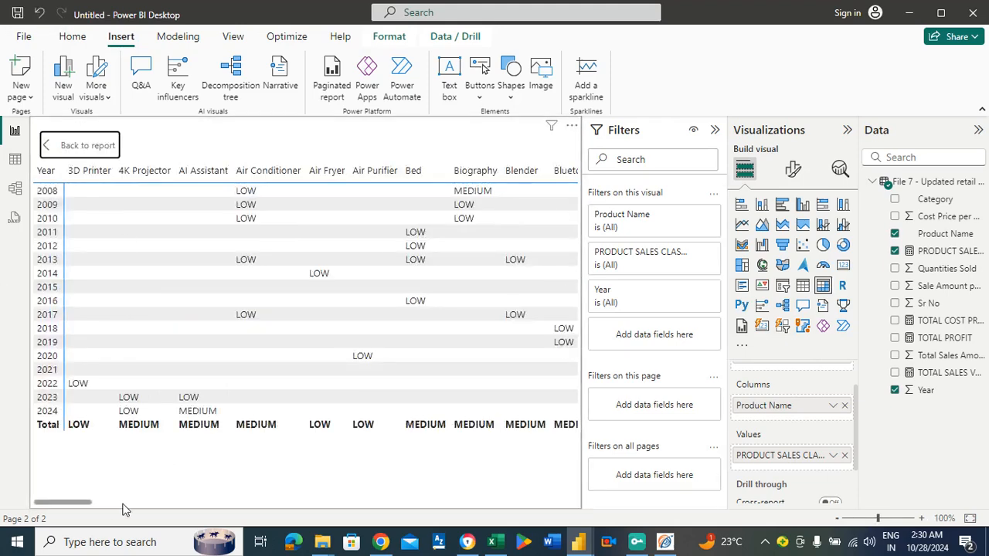
drag(84, 503, 35, 433)
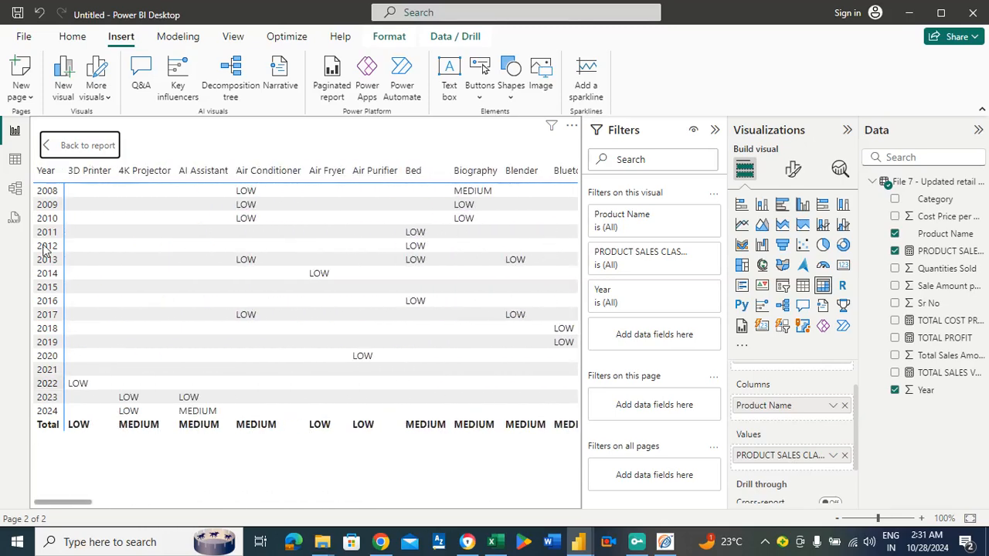
click(74, 143)
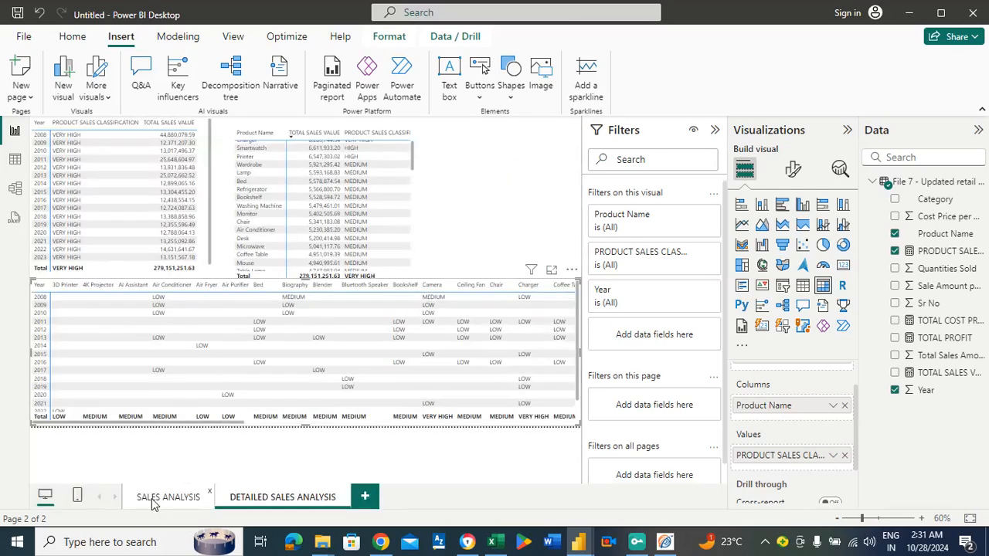
Examine the TOTAL SALES VALUE by Year chart on the SALES ANALYSIS page in focus mode.
click(152, 501)
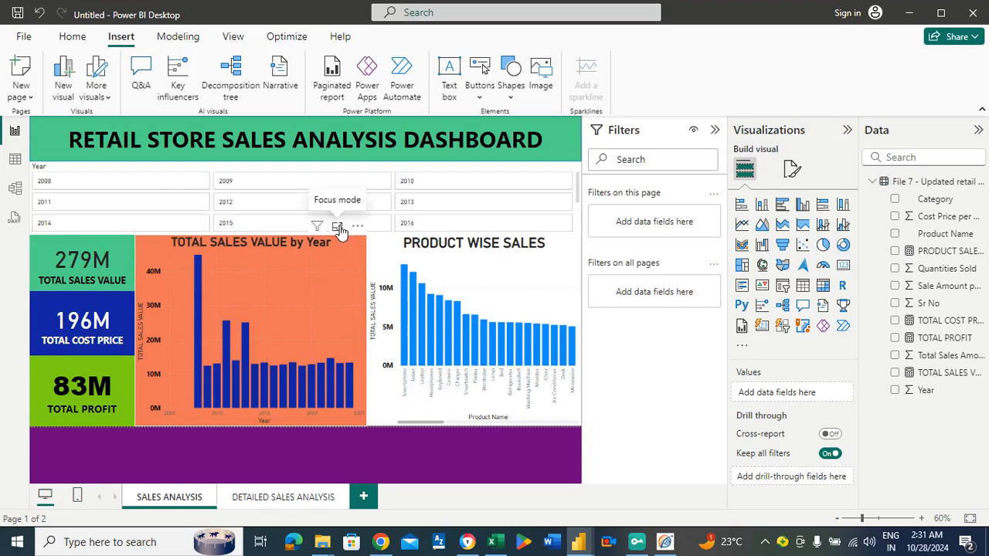
click(338, 227)
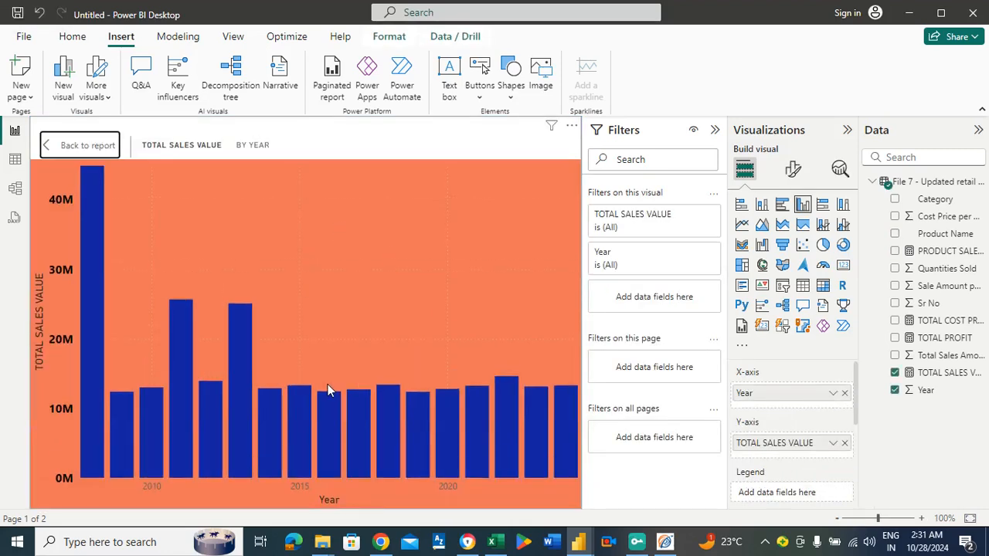
mouse_move(326, 402)
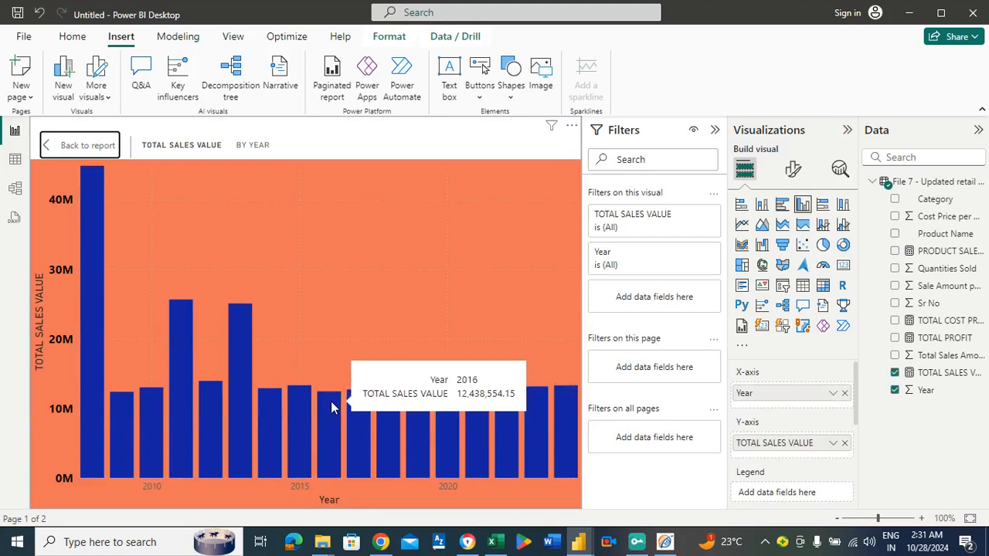
click(89, 145)
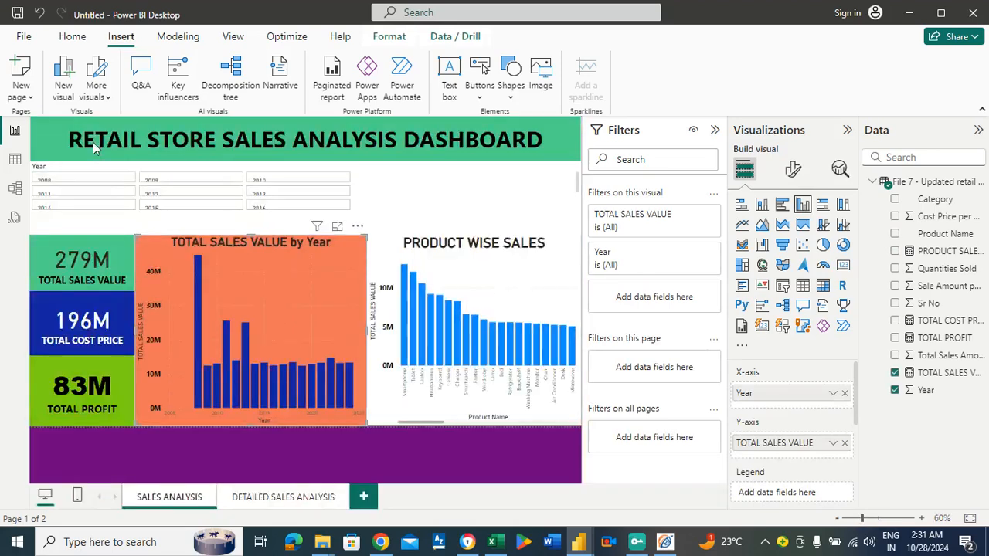
Examine the product-by-year classification matrix and the yearly sales matrix on the DETAILED SALES ANALYSIS page in focus mode.
click(291, 500)
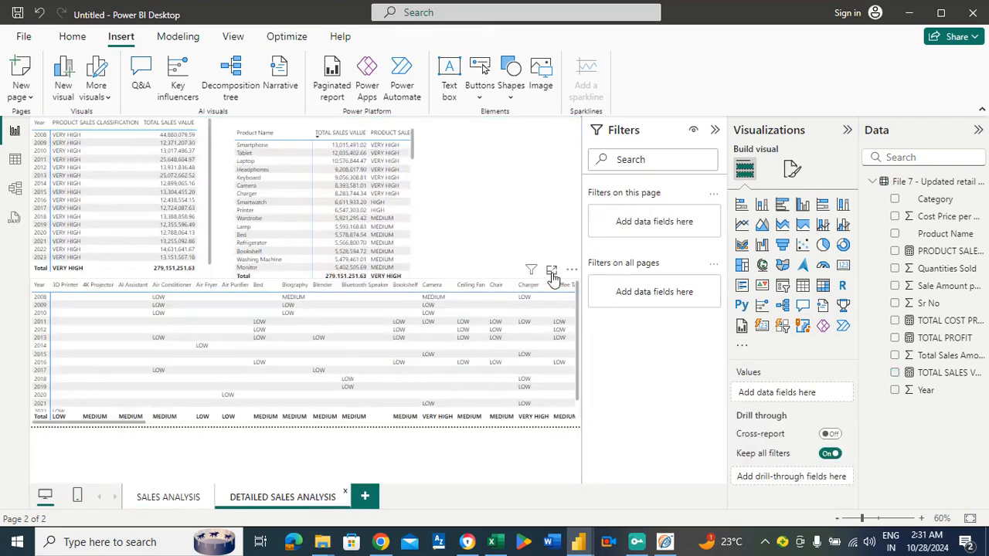
click(552, 272)
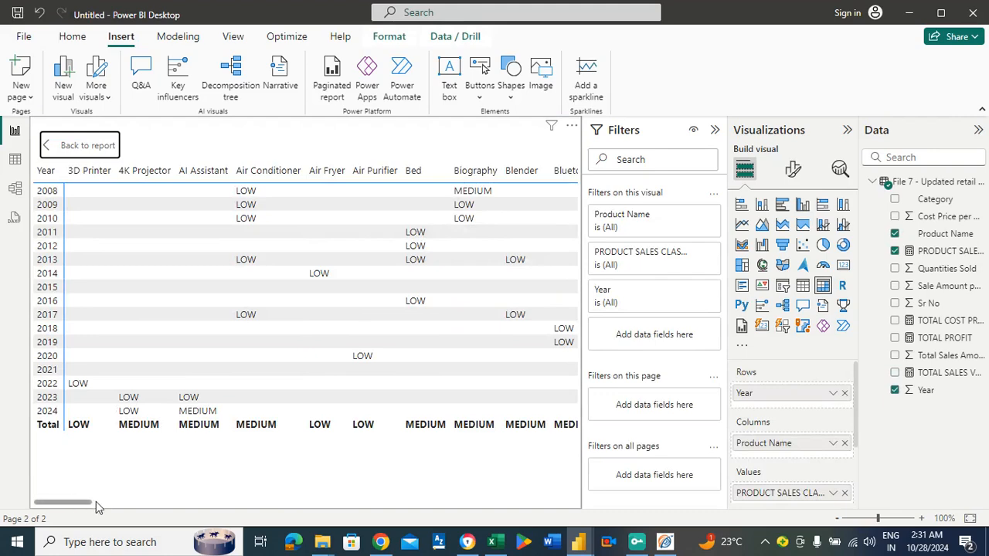
drag(70, 502, 61, 472)
click(88, 145)
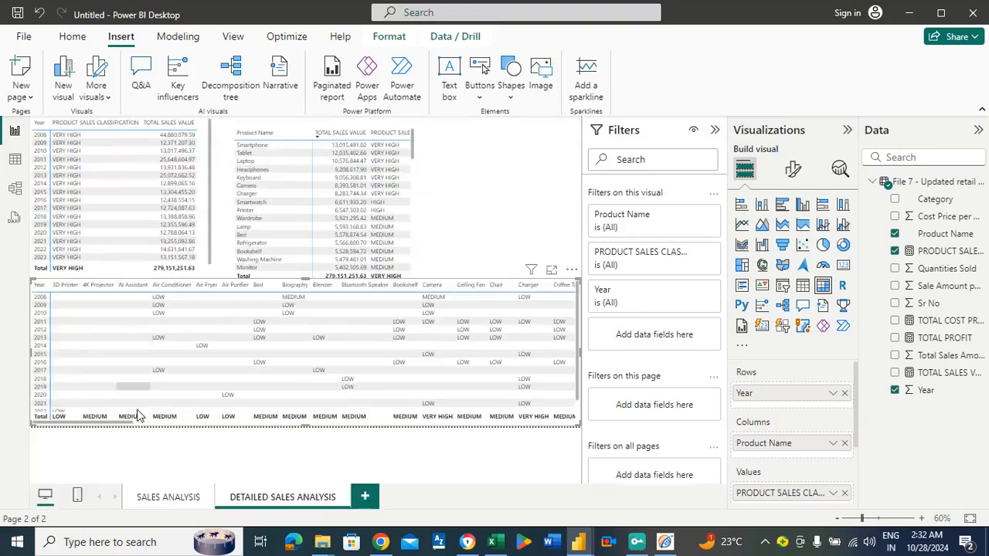
click(207, 127)
scroll(207, 138, down, 1)
scroll(207, 130, up, 1)
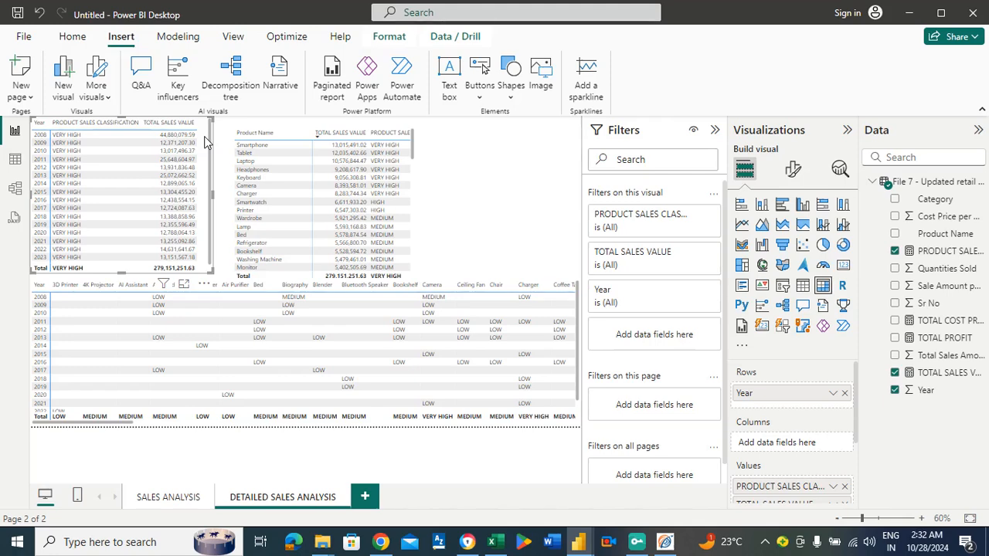
click(183, 285)
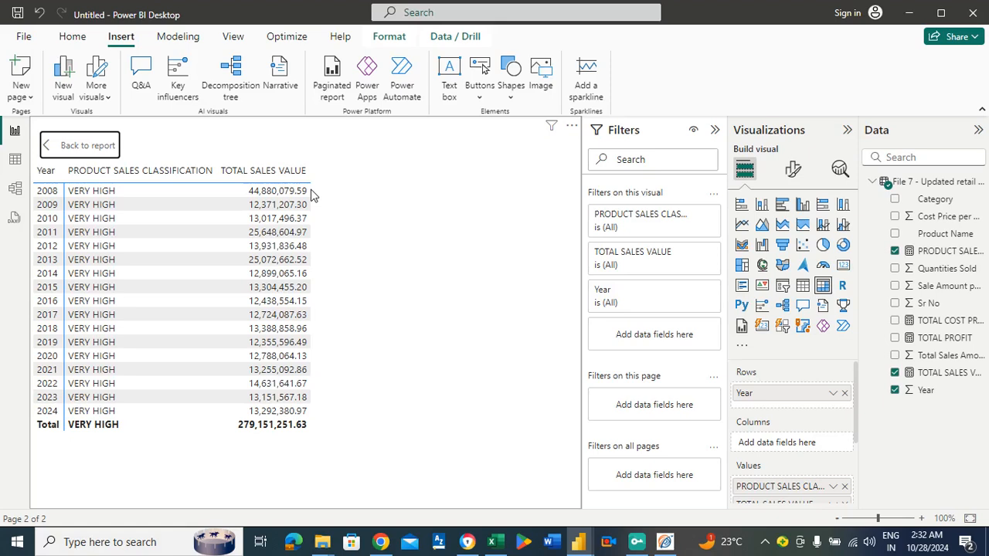
Examine the product sales matrix on the DETAILED SALES ANALYSIS page in focus mode, then return to the report.
click(73, 150)
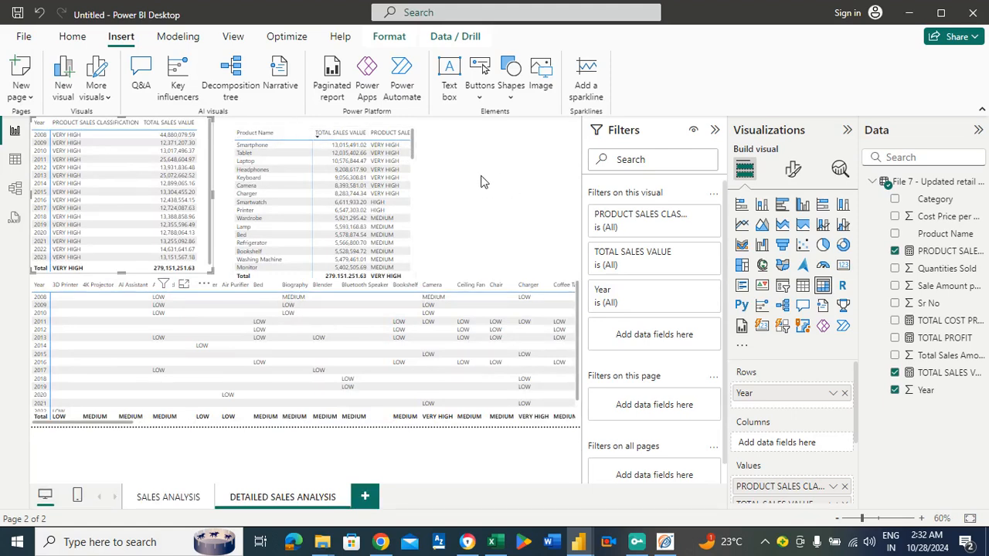
mouse_move(412, 143)
mouse_down()
mouse_move(409, 202)
mouse_move(408, 130)
mouse_up()
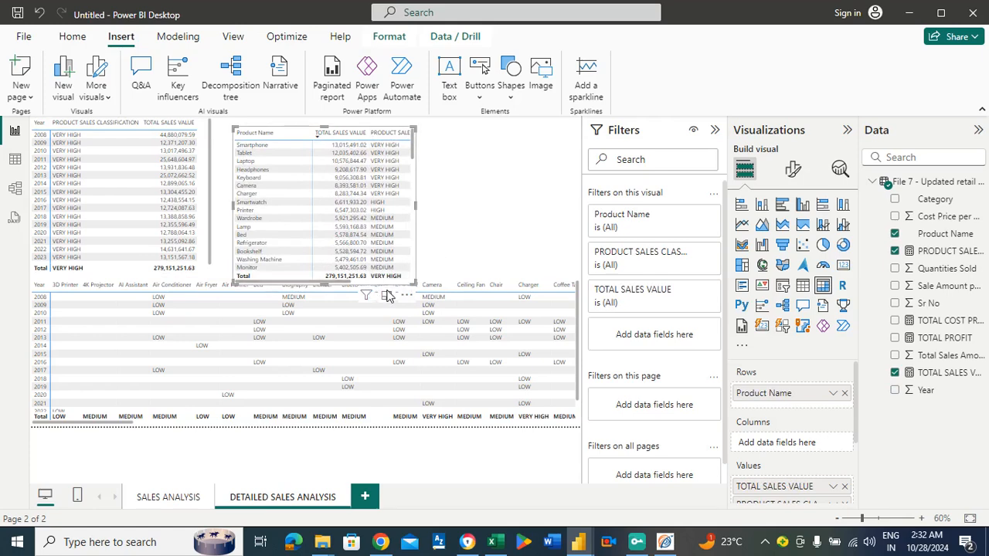
click(386, 297)
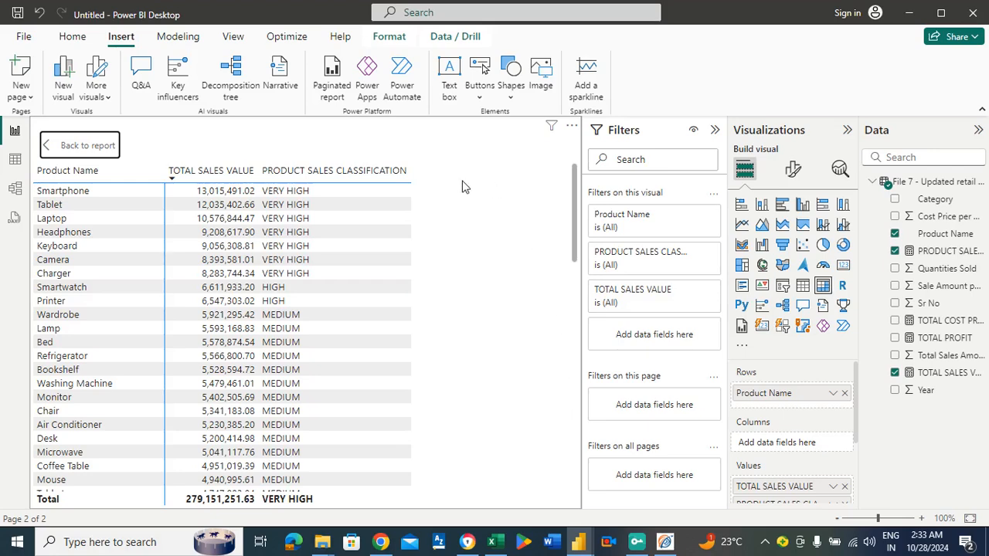
click(91, 145)
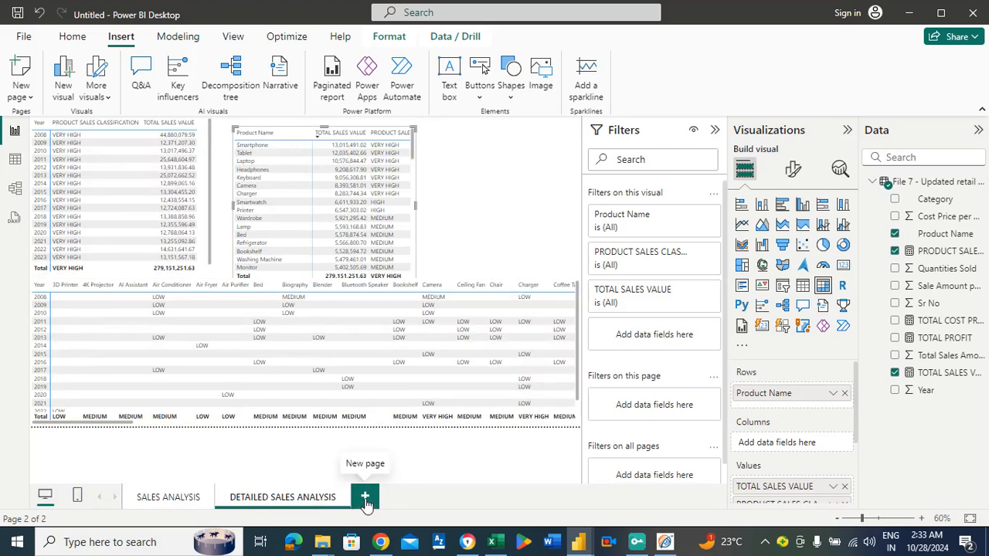
Add a new report page and rename it Suggestions.
click(365, 497)
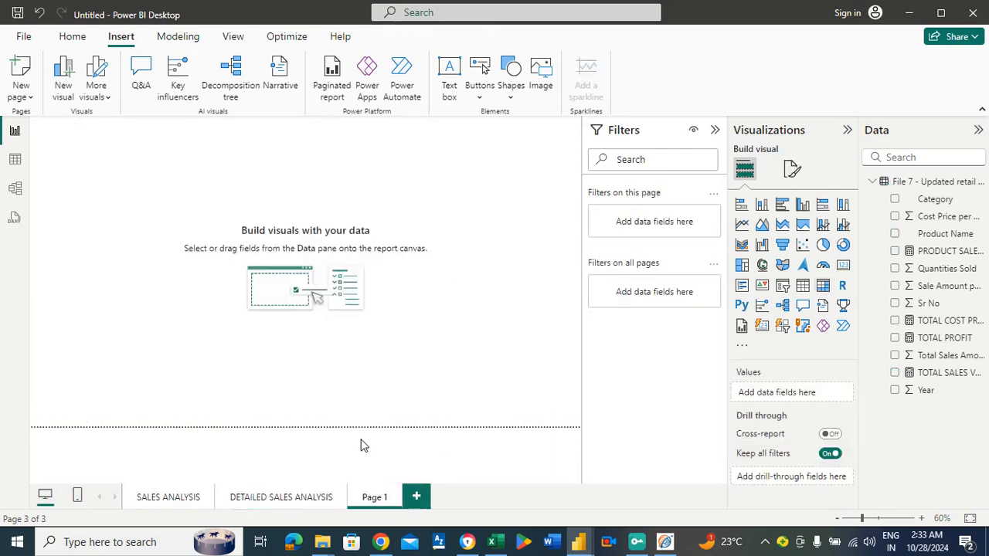
right_click(377, 500)
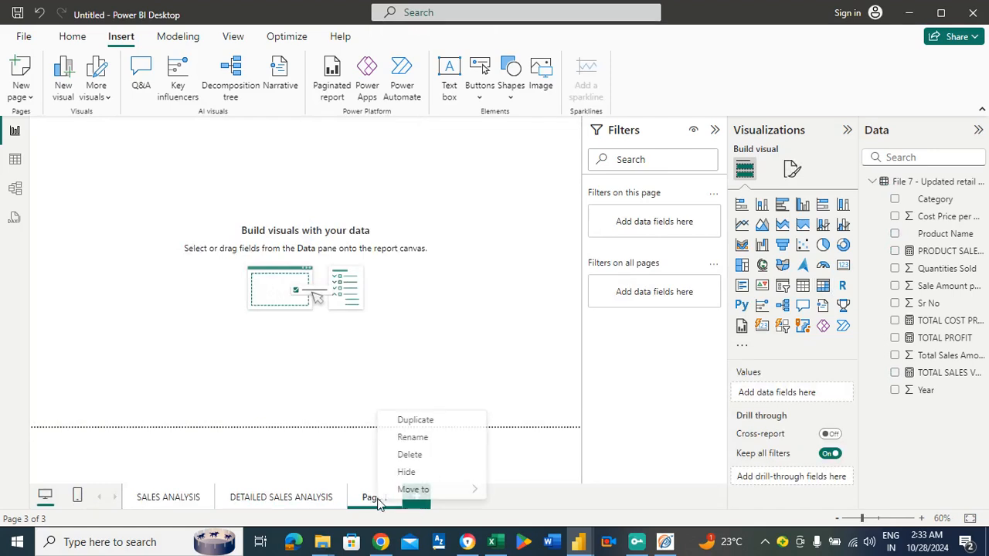
click(410, 441)
drag(387, 497, 357, 500)
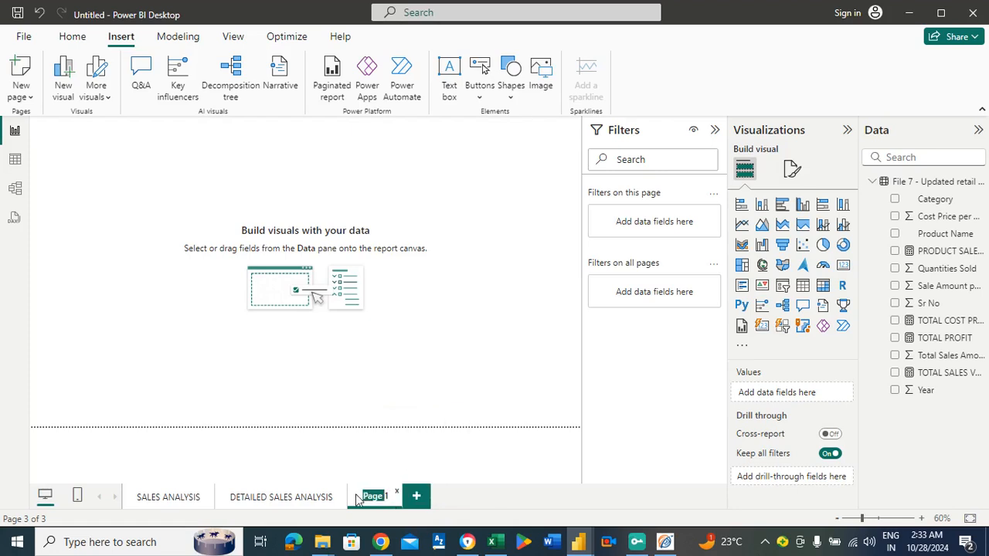
text(Sh)
text(uggestionb)
text(s)
key(BackSpace)
key(BackSpace)
text(1s')
key(BackSpace)
key(Return)
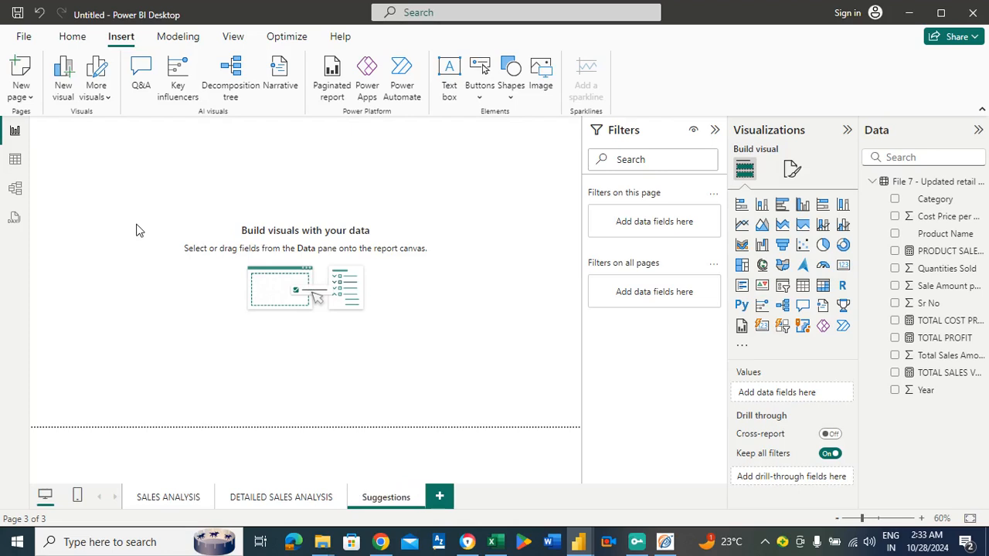
Insert a text box on the Suggestions page and enlarge it to cover most of the page's width and upper area.
click(451, 75)
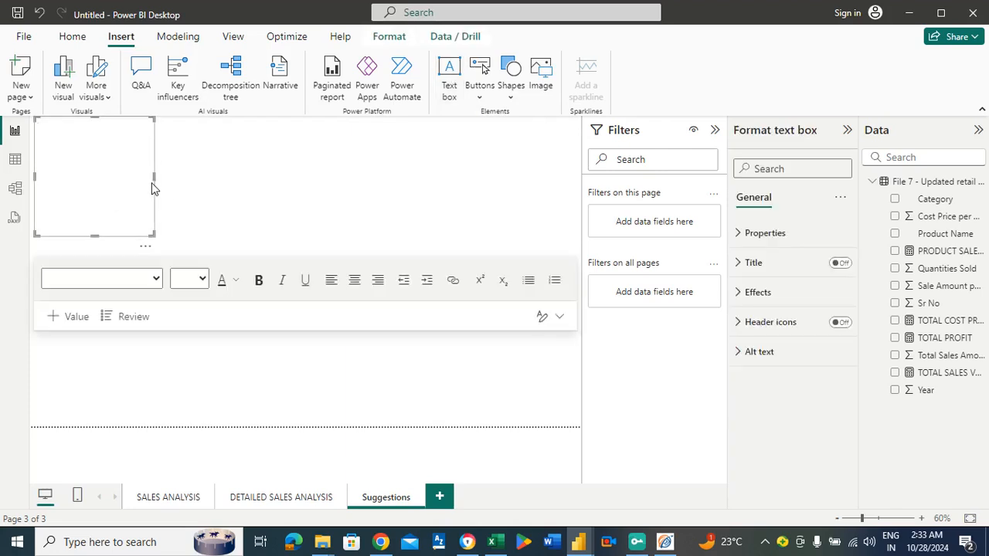
drag(153, 176, 375, 203)
drag(661, 199, 531, 206)
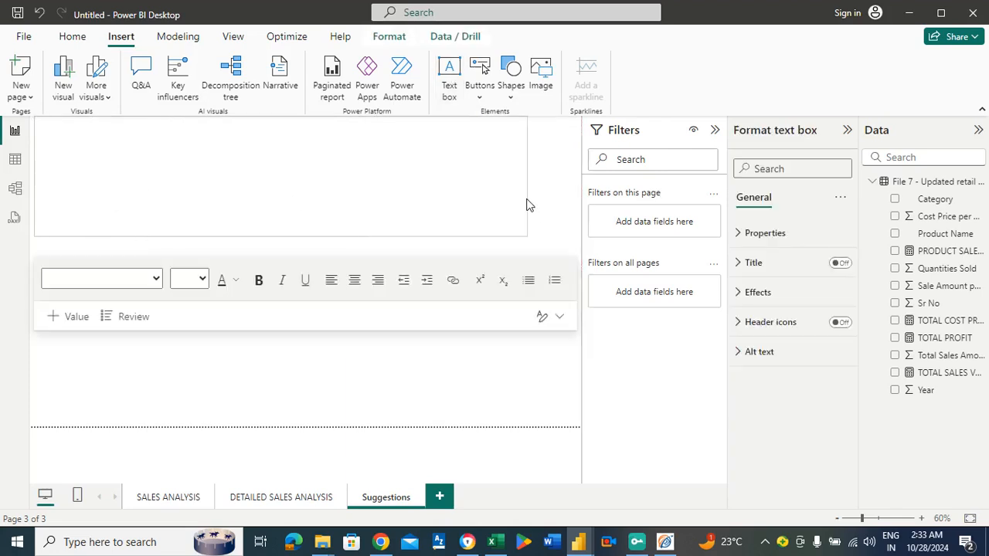
drag(283, 237, 287, 322)
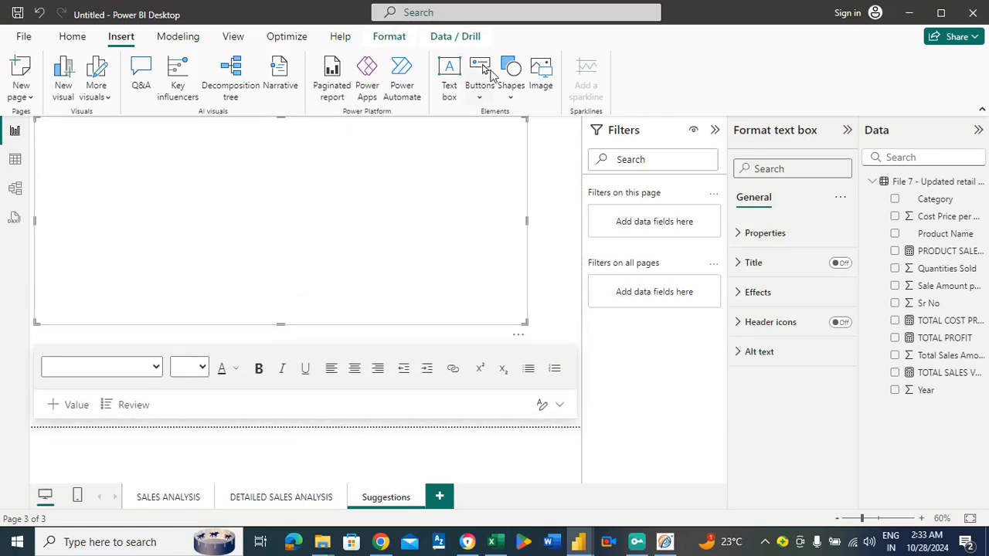
click(276, 175)
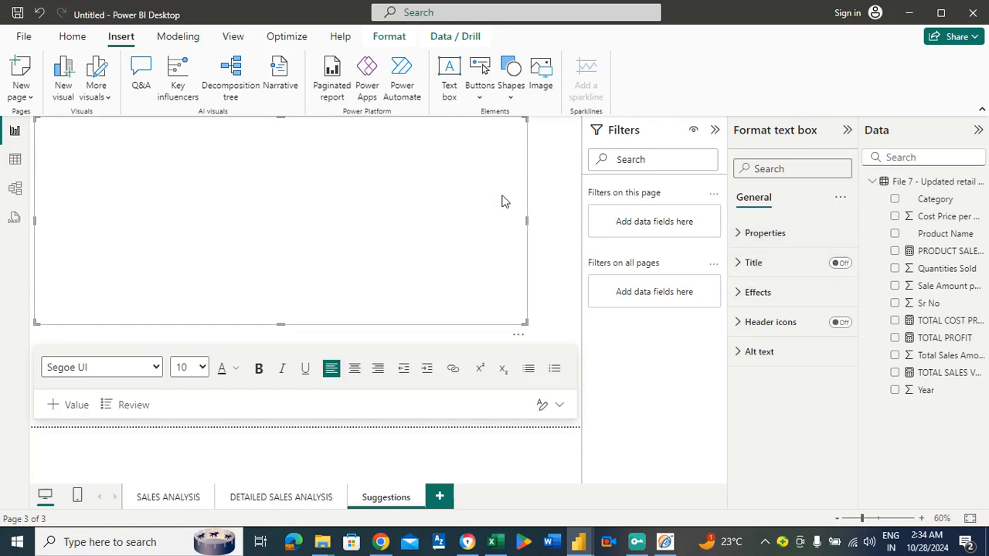
Insert a rectangle shape and stretch it over the text box until it fills the whole page.
click(510, 78)
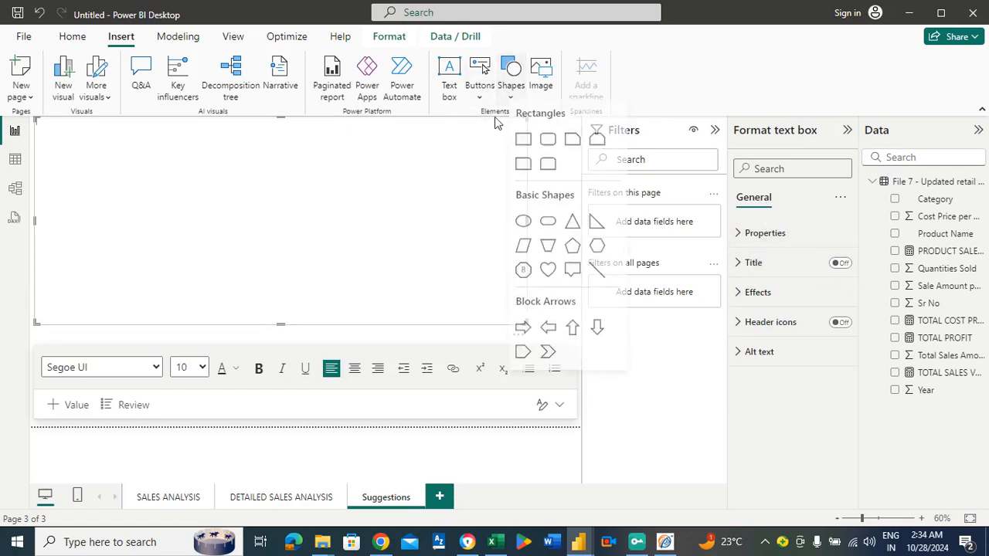
click(524, 148)
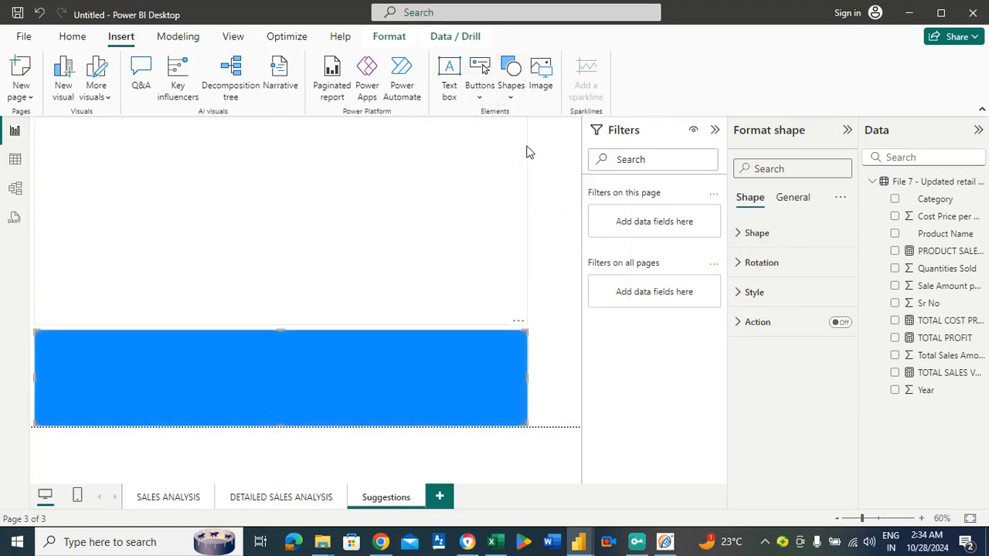
click(384, 234)
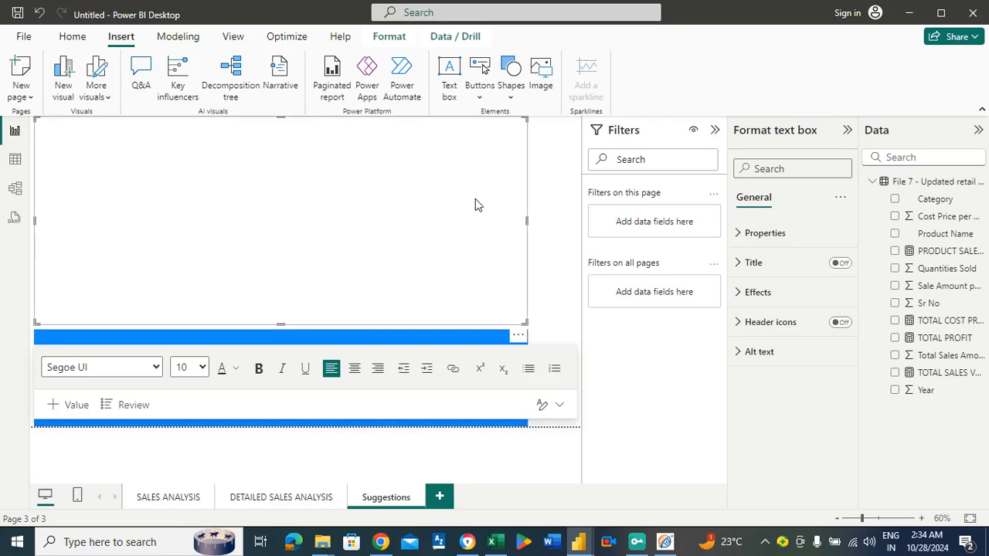
click(560, 243)
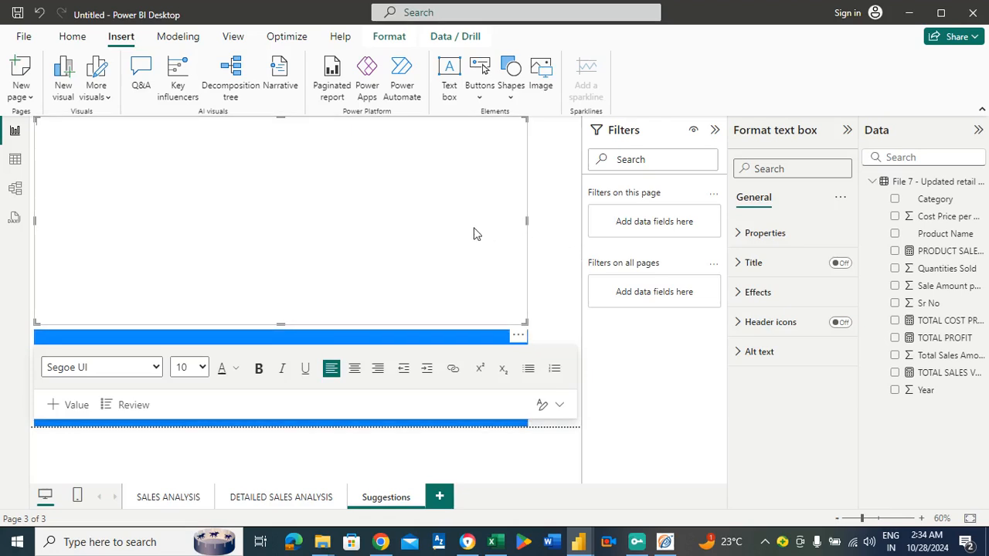
click(467, 229)
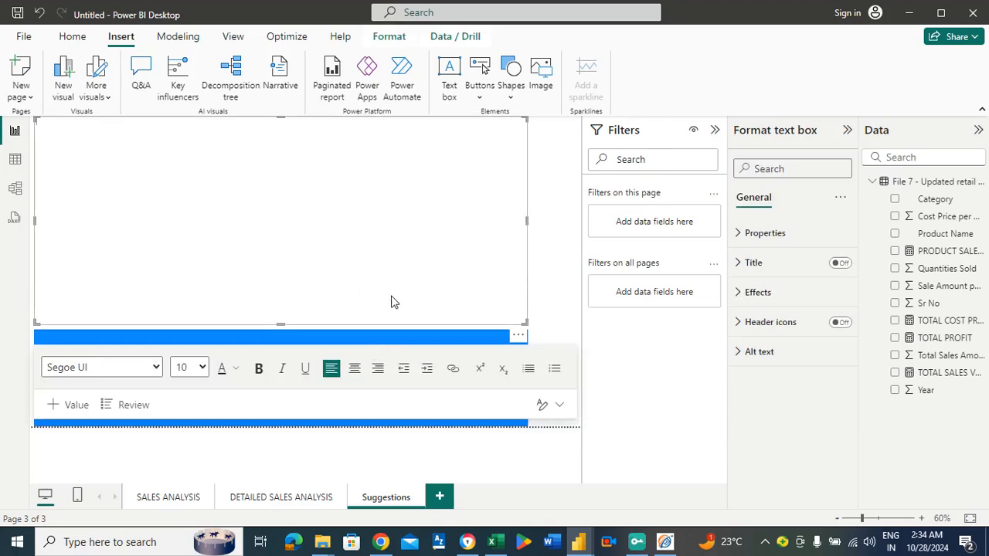
click(290, 337)
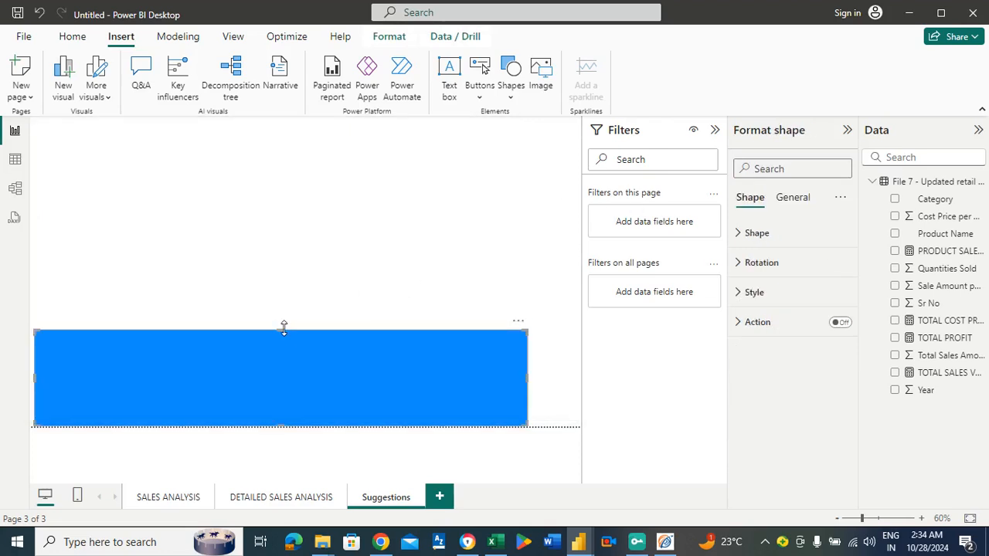
click(282, 330)
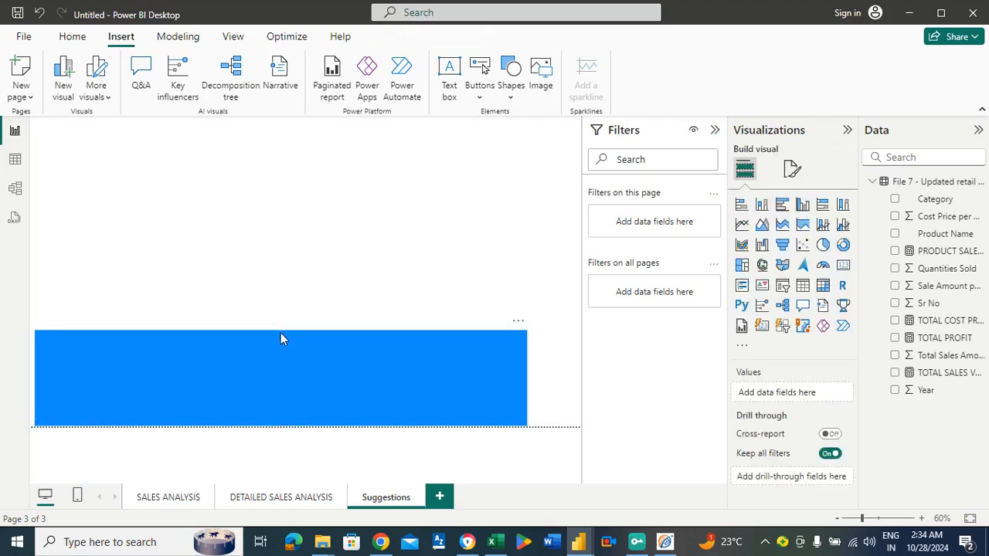
click(281, 334)
drag(281, 331, 269, 118)
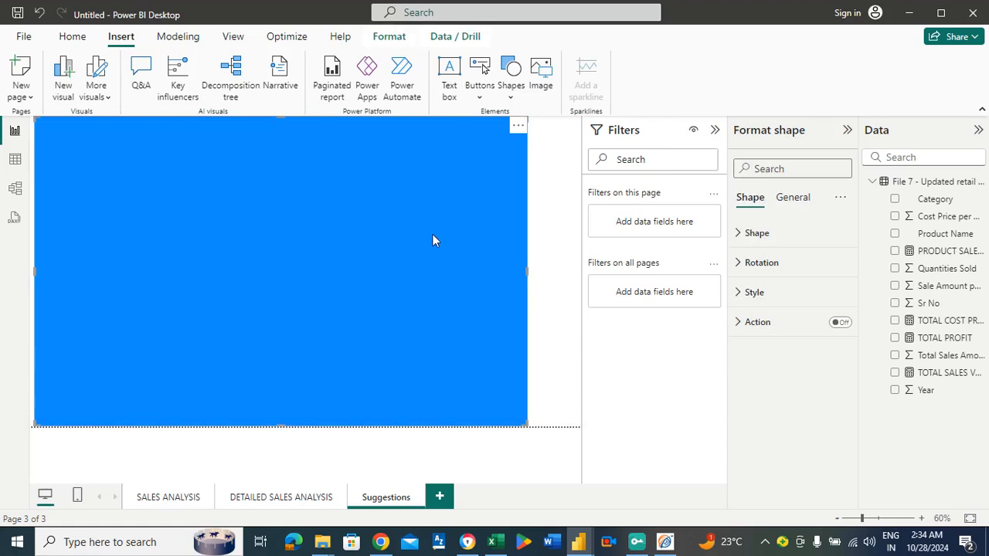
drag(526, 271, 580, 286)
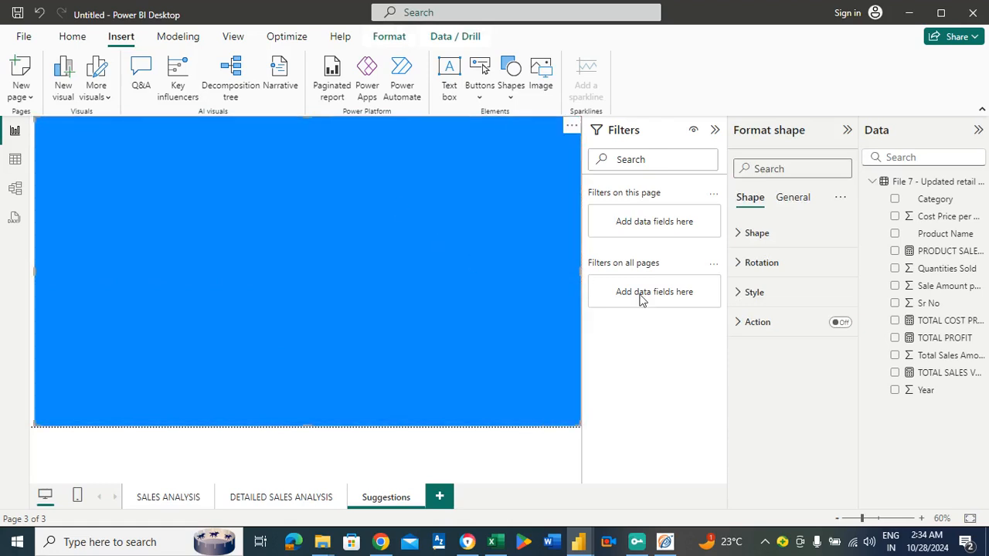
Set the rectangle's fill to the recently used green colour.
click(762, 297)
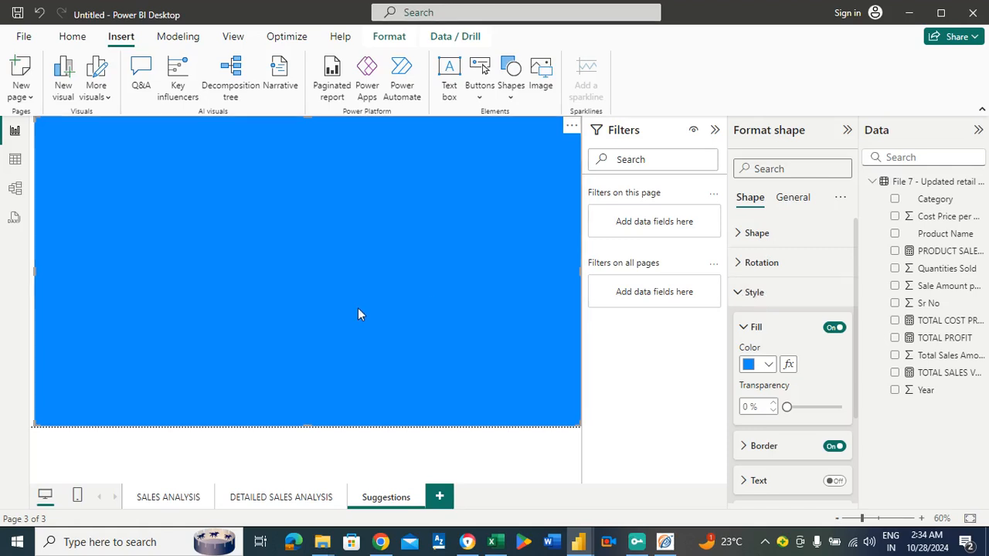
click(768, 366)
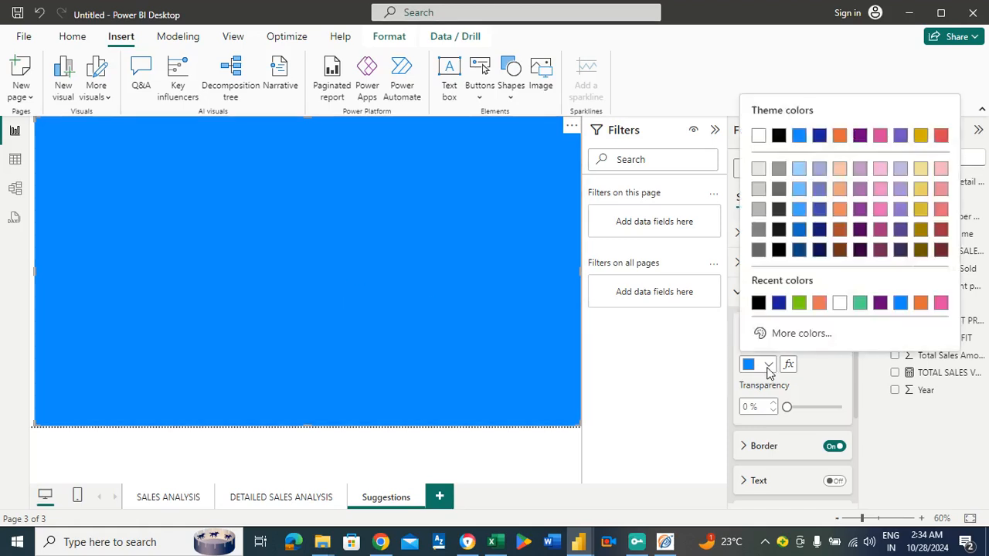
click(810, 338)
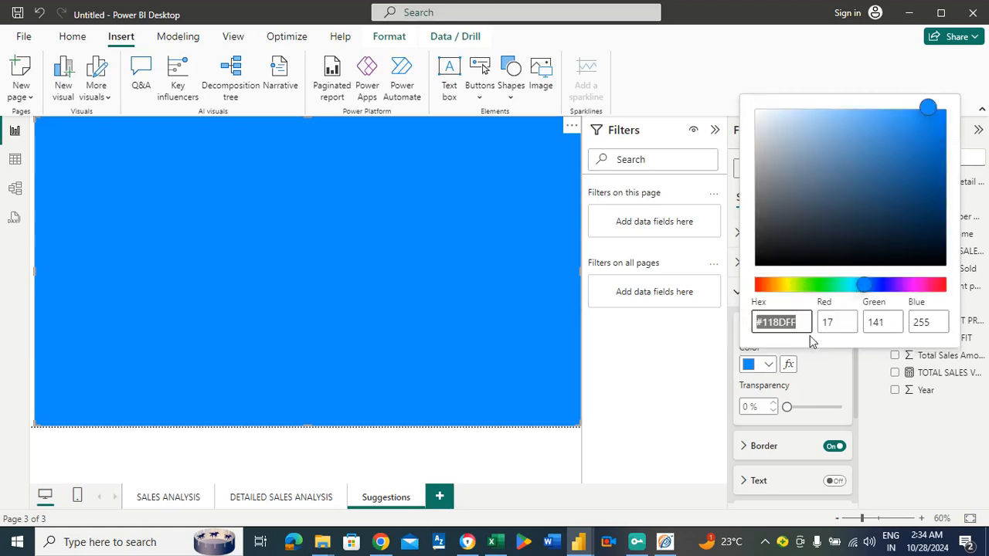
click(817, 382)
click(769, 365)
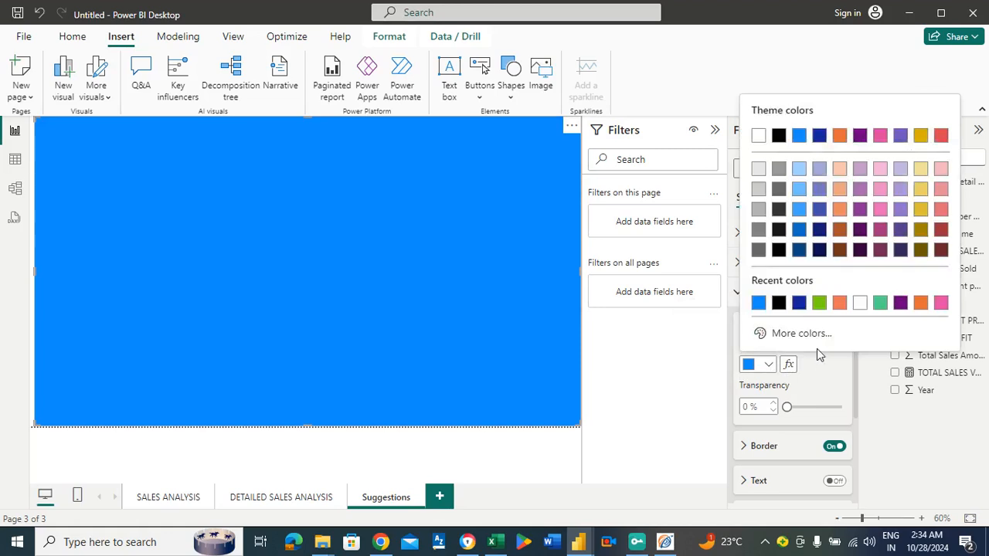
click(879, 304)
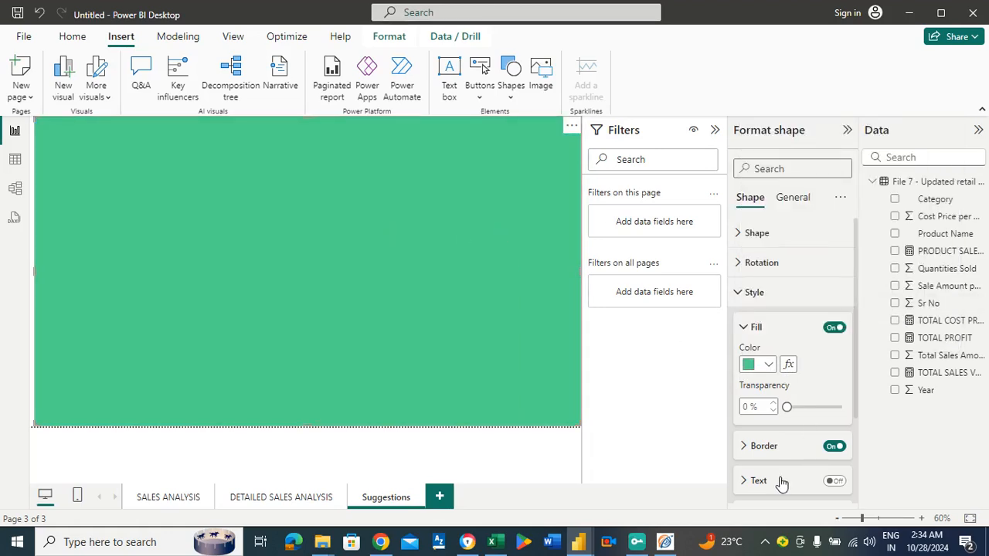
Turn on the rectangle's text and set its font colour to black.
click(831, 479)
click(833, 480)
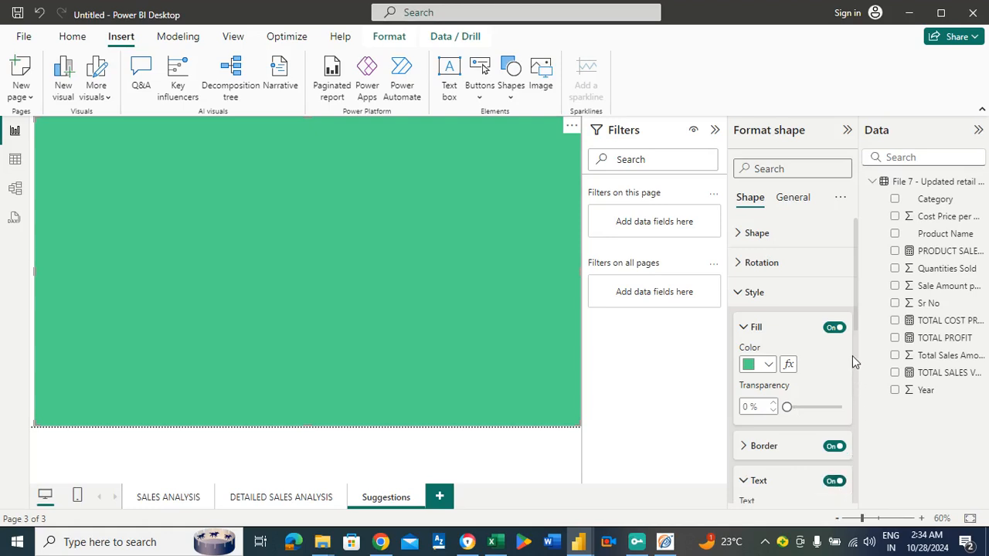
scroll(856, 340, down, 3)
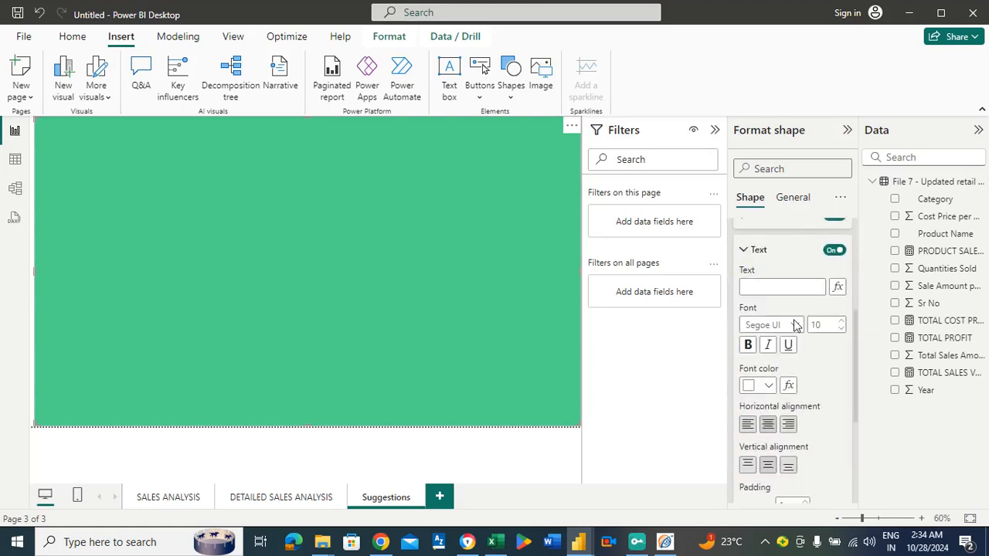
click(764, 387)
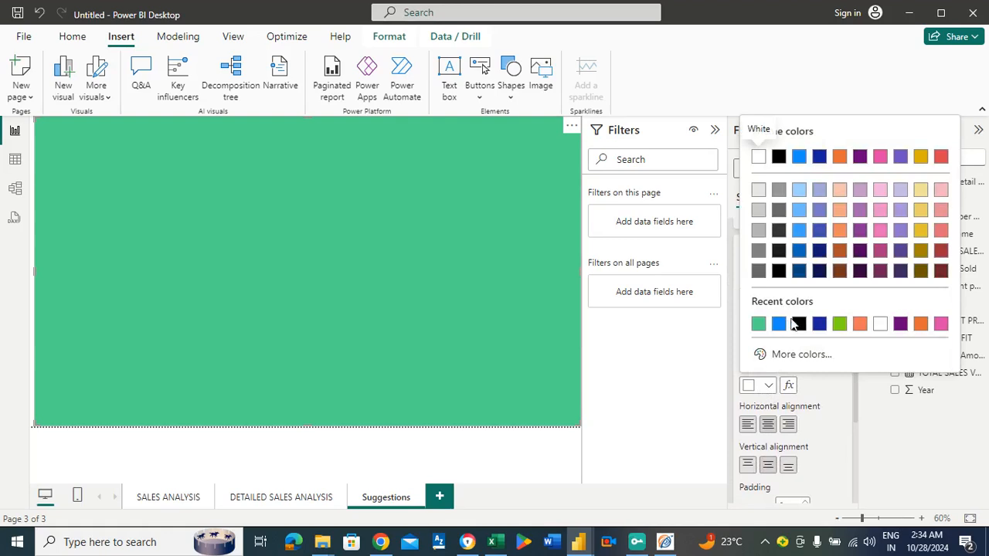
click(800, 325)
Enter FINDINGS as the rectangle's text and set its font size to 17.
click(761, 286)
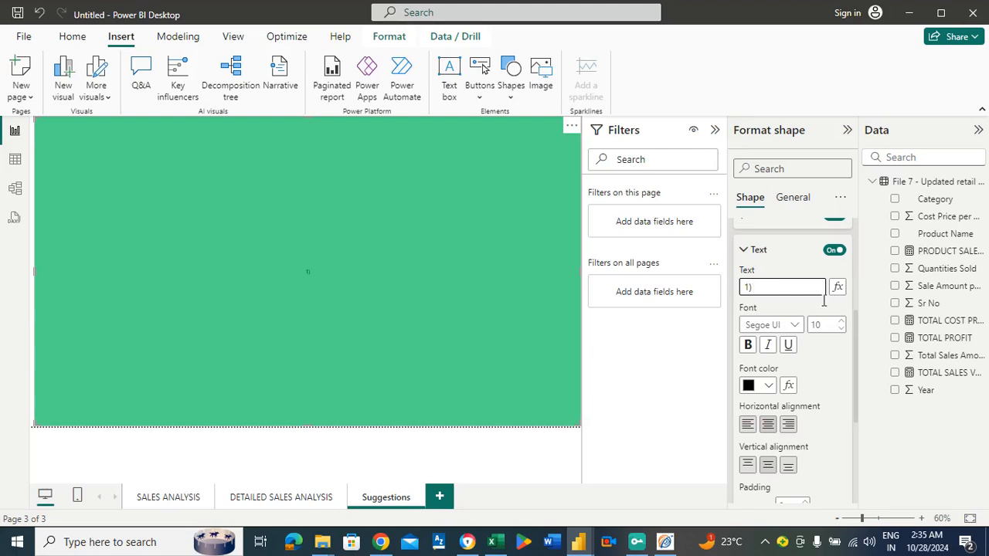
click(842, 321)
click(842, 321)
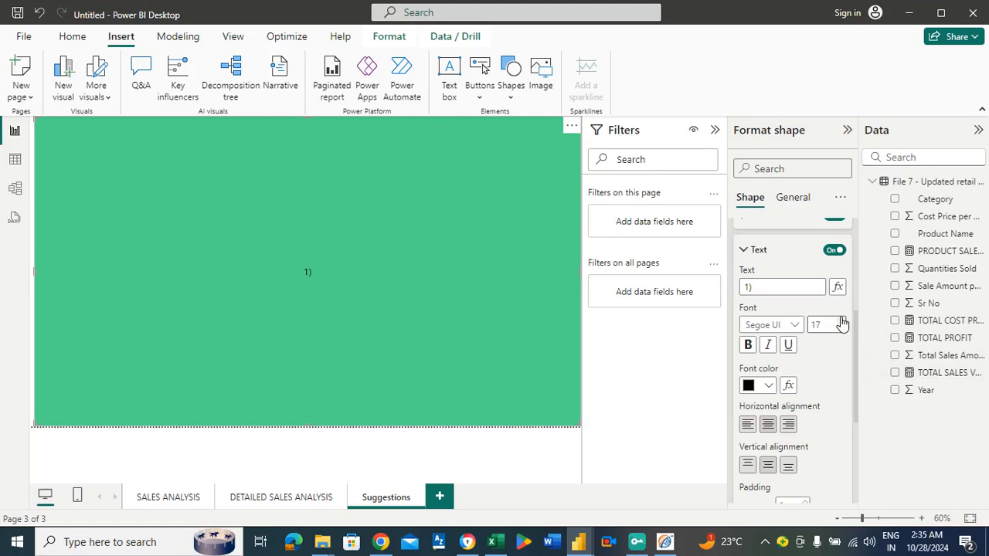
click(780, 288)
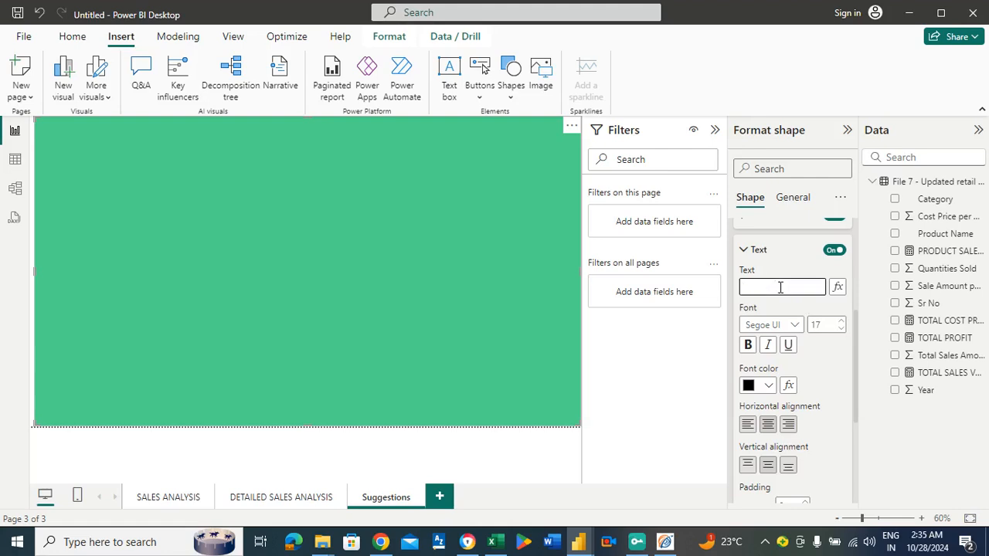
text(FINA)
key(BackSpace)
text(DINGS                                  HVBHVVV)
key(BackSpace)
key(BackSpace)
key(BackSpace)
key(BackSpace)
key(BackSpace)
key(BackSpace)
key(BackSpace)
key(BackSpace)
key(BackSpace)
key(BackSpace)
key(BackSpace)
key(BackSpace)
key(BackSpace)
key(BackSpace)
key(BackSpace)
key(BackSpace)
key(BackSpace)
key(BackSpace)
key(BackSpace)
key(BackSpace)
key(BackSpace)
key(BackSpace)
key(BackSpace)
Align the rectangle's FINDINGS text horizontally to the left.
drag(792, 289, 723, 293)
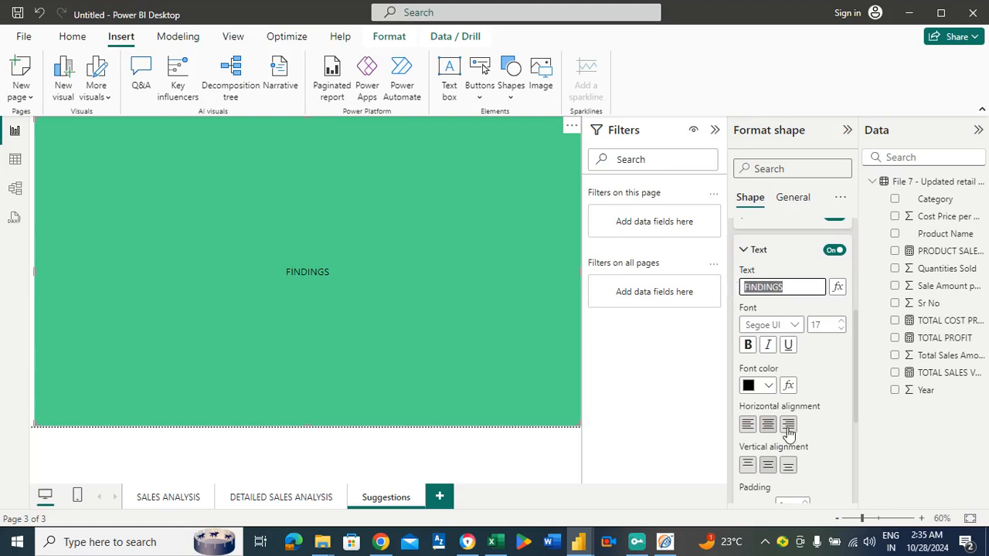
click(747, 424)
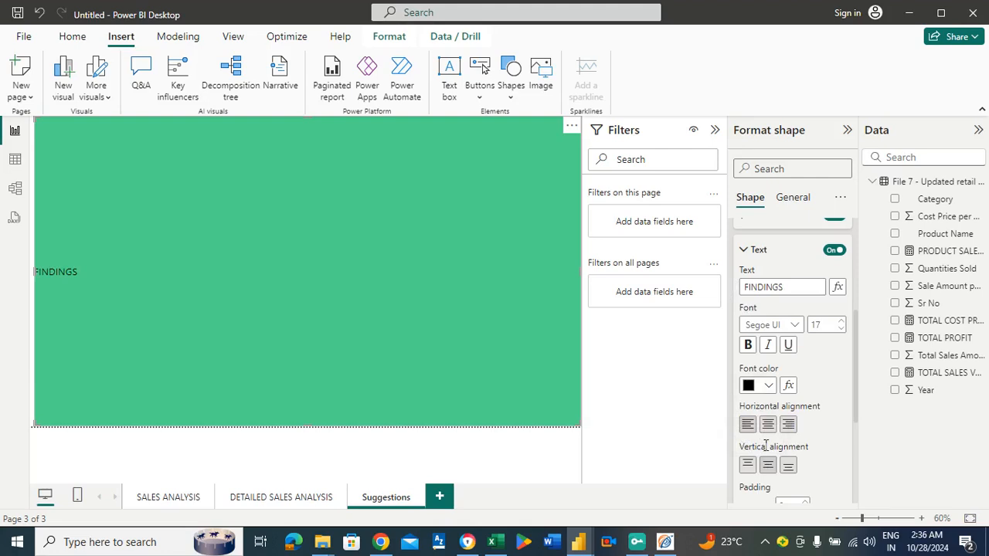
Replace the rectangle's text with THERE WAS and align it to the vertical middle and horizontal centre.
drag(801, 293, 735, 283)
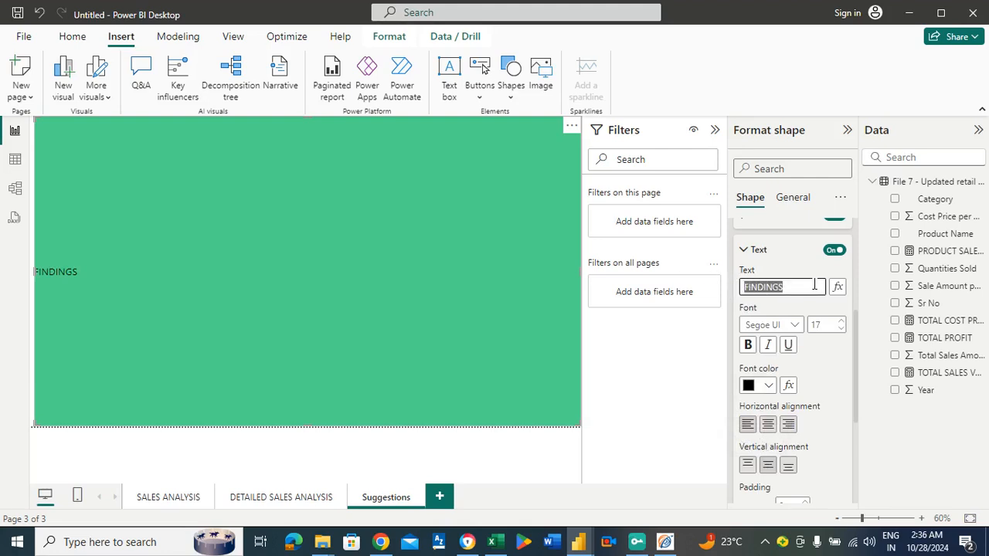
text(THERE)
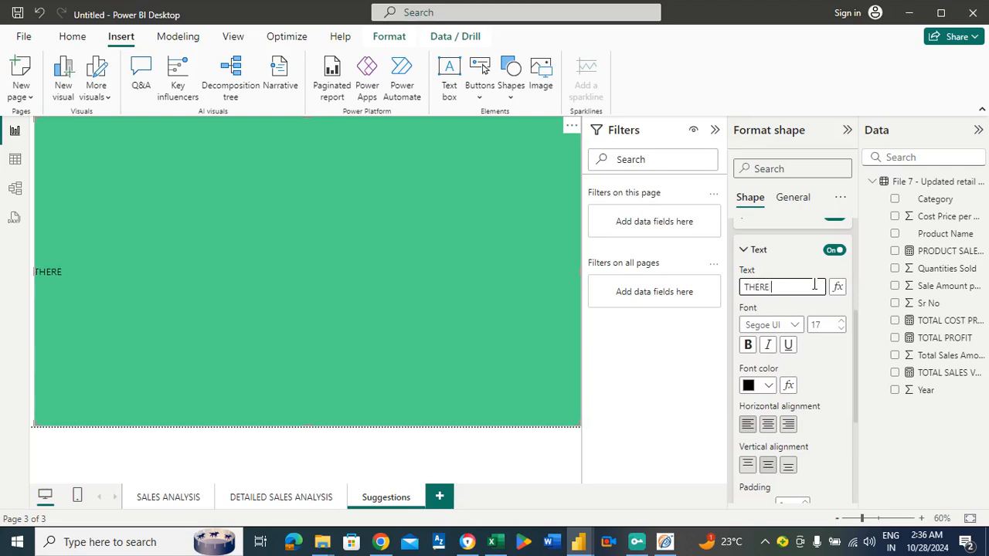
text( WAS)
click(770, 466)
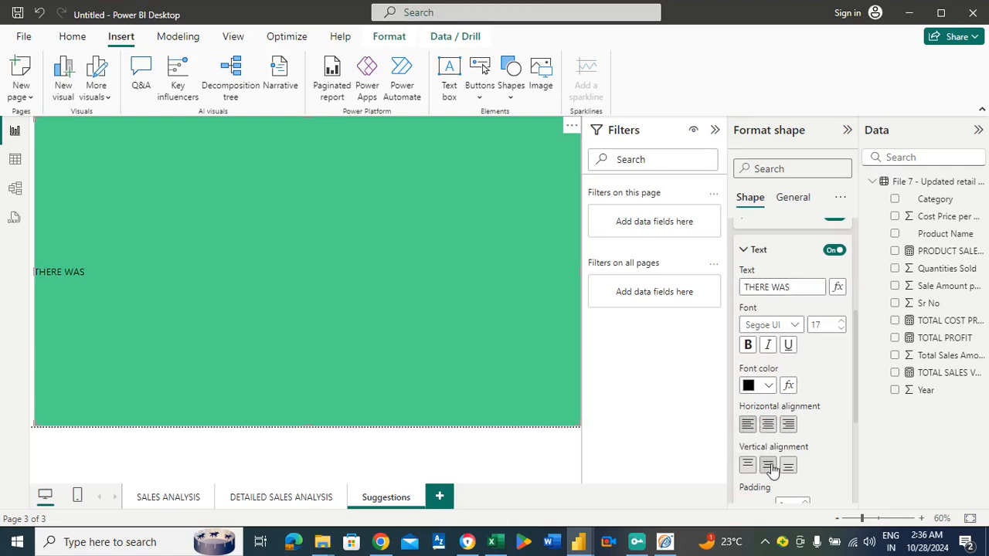
click(770, 425)
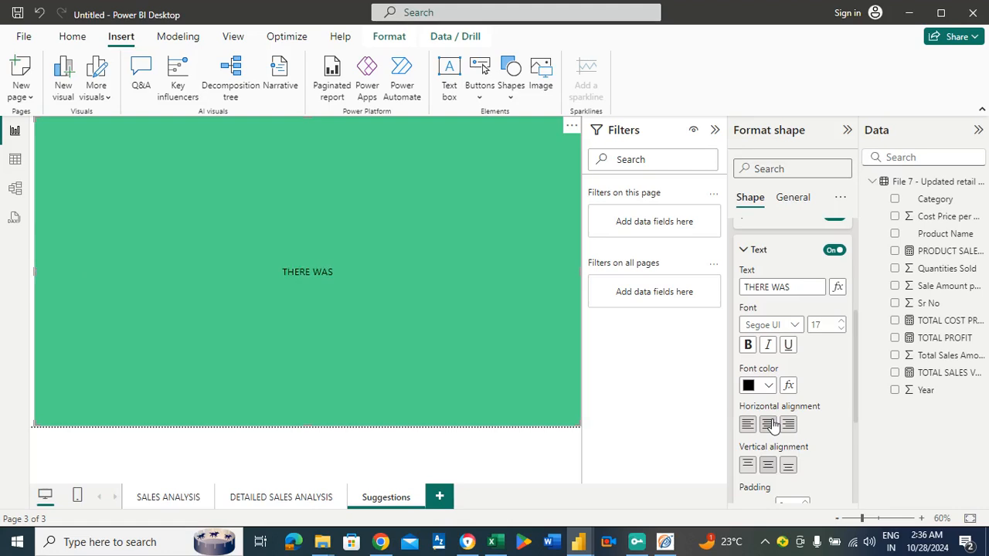
Continue the rectangle's text after THERE WAS with "A DECLINE IN SALES FROM 2016".
click(800, 291)
text(A DE)
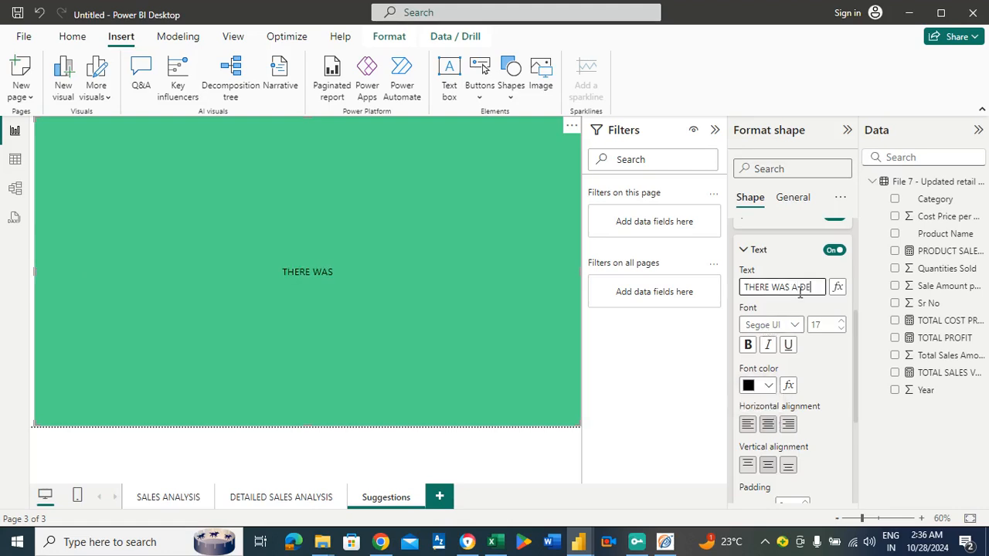
text(CLI)
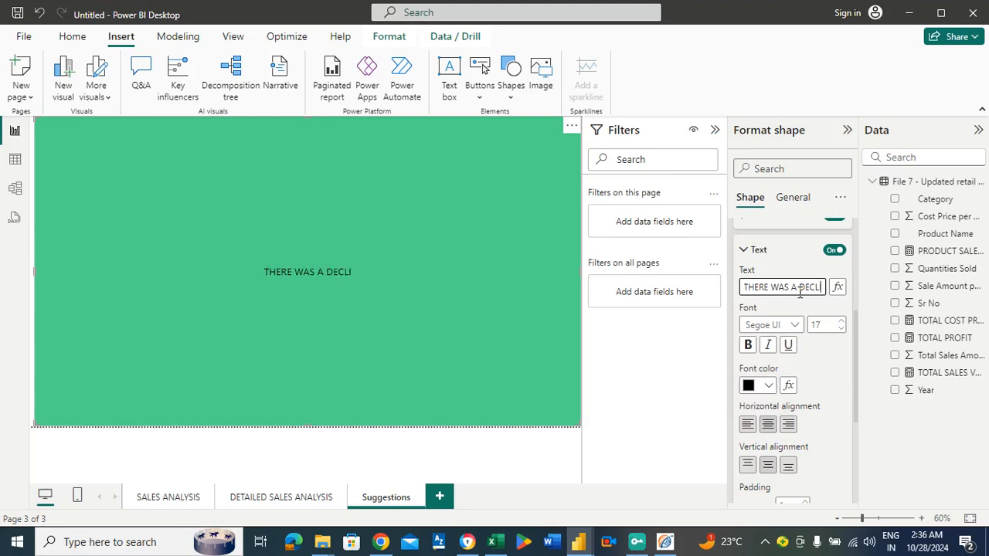
text(E)
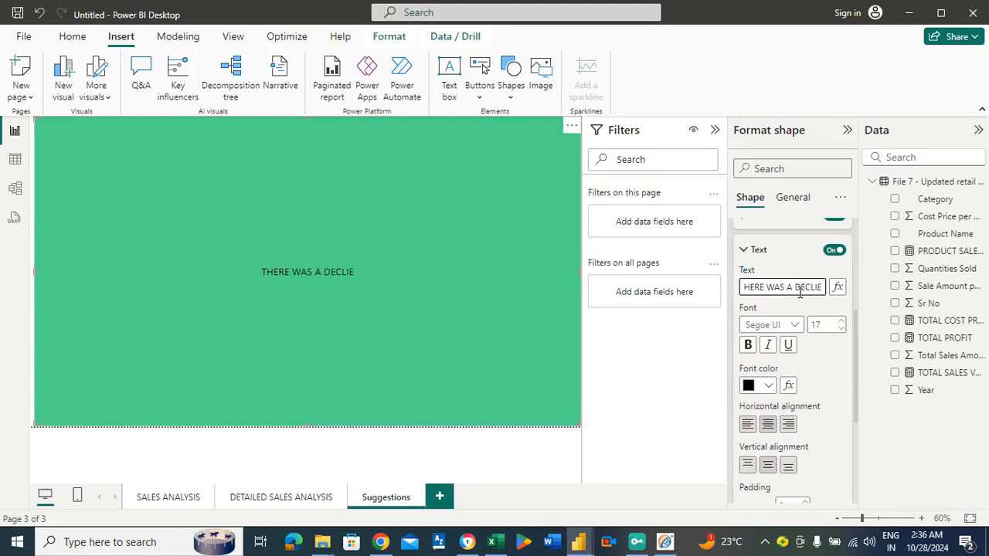
key(BackSpace)
text(MN)
key(BackSpace)
key(BackSpace)
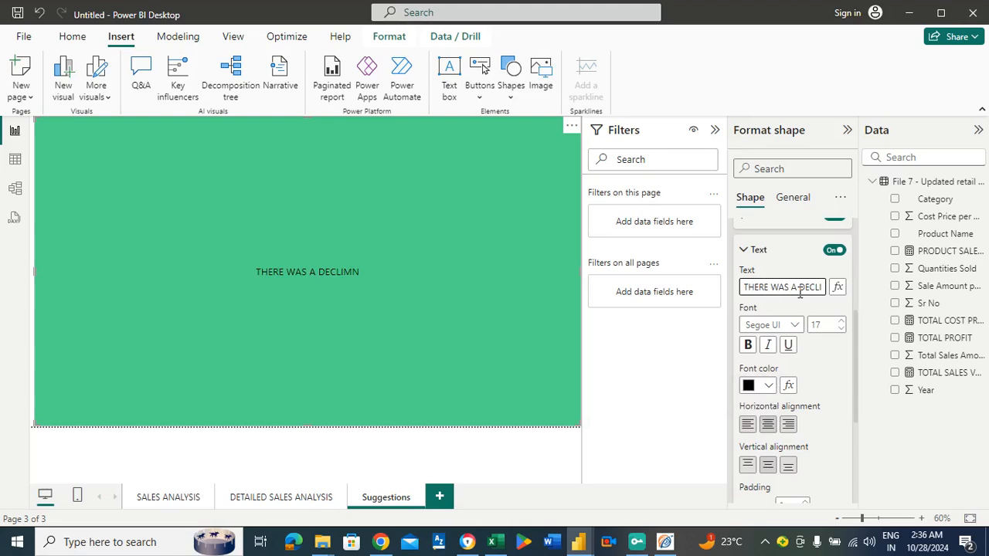
text(NE IN S)
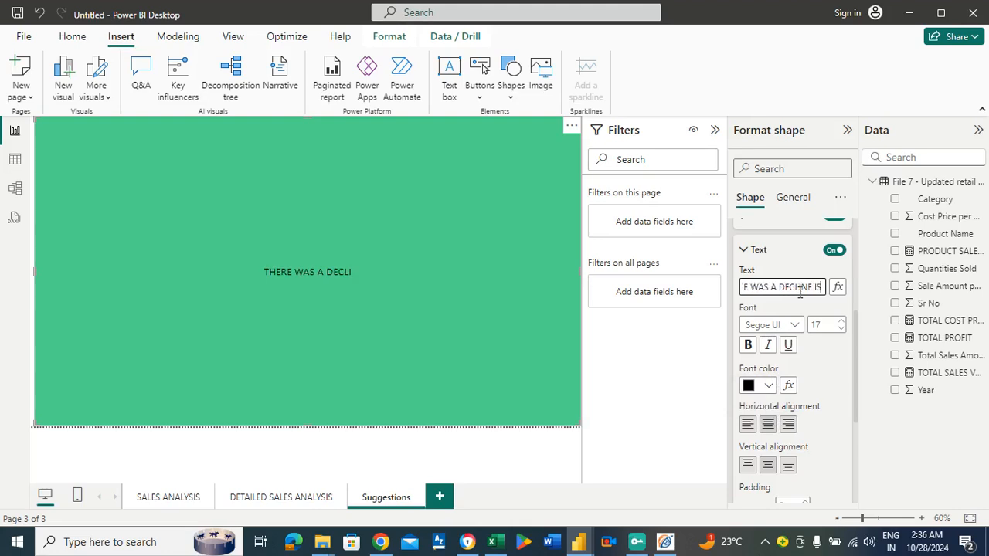
text(ALES FROM 2016)
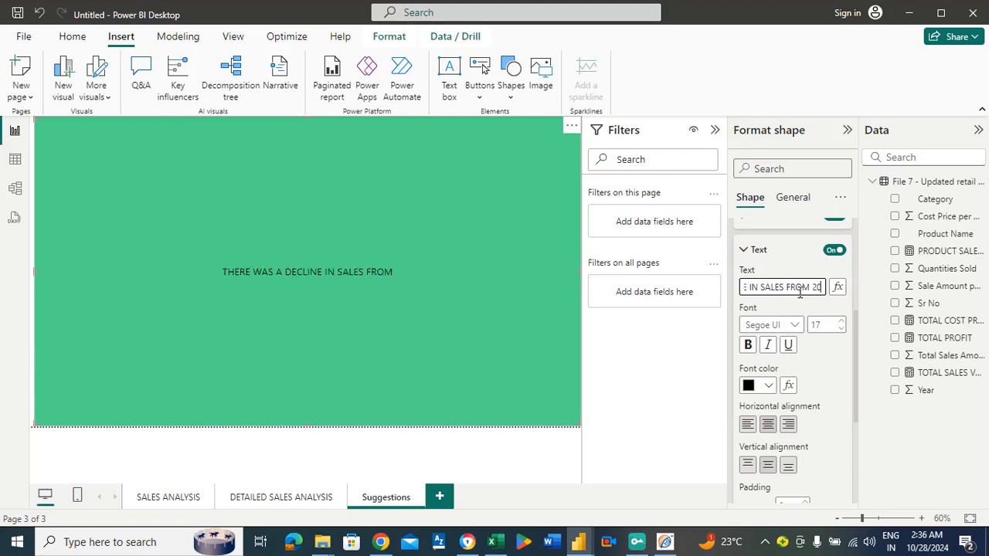
text( TO 20)
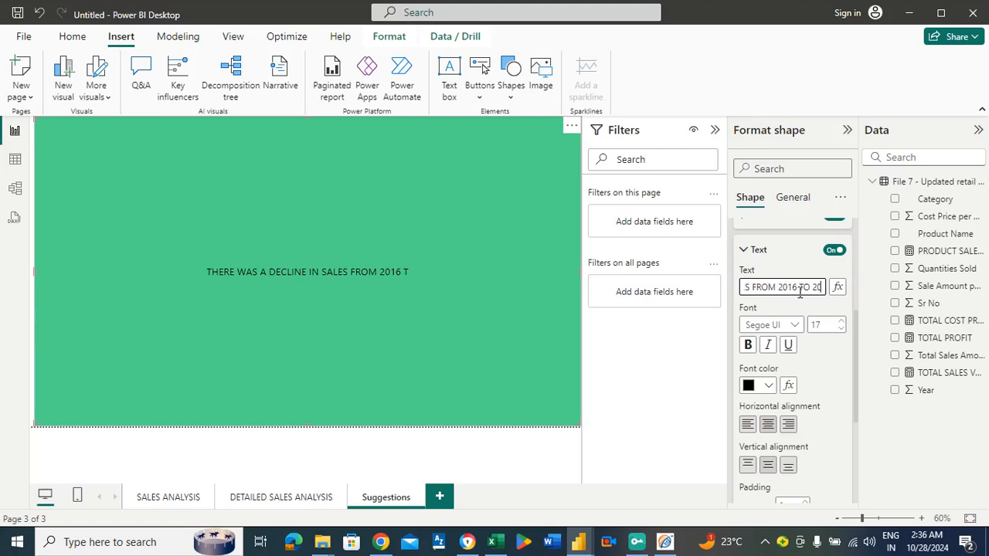
text(23)
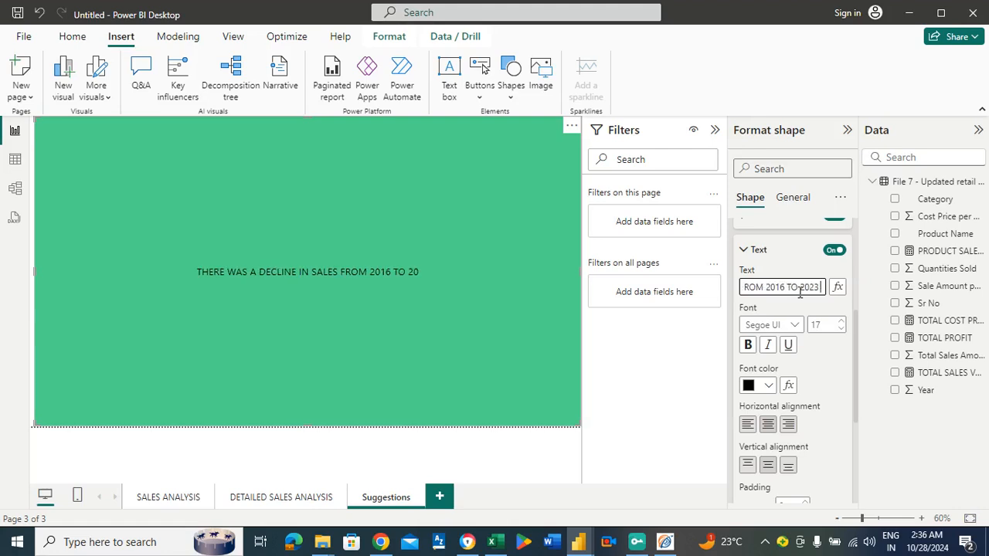
text( DUE TO)
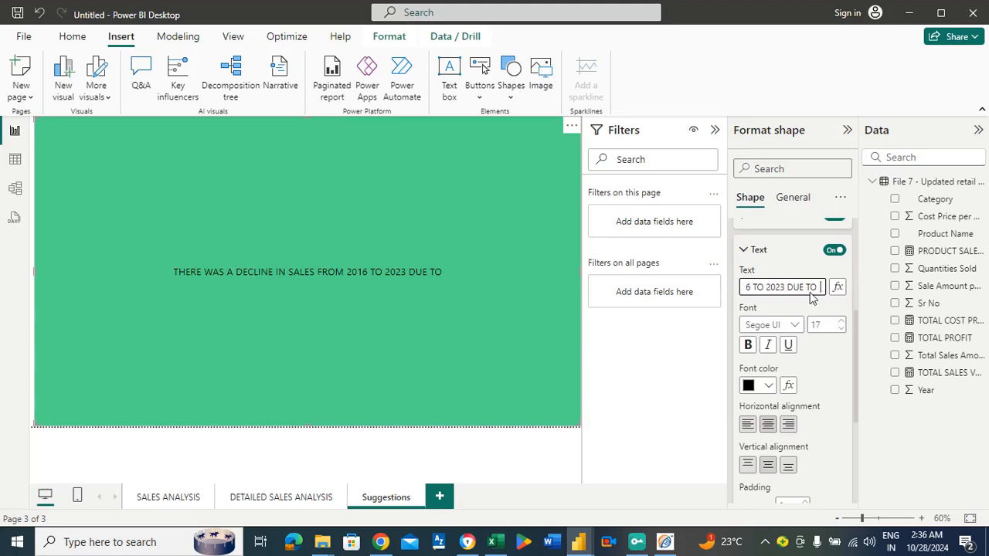
text( LOW)
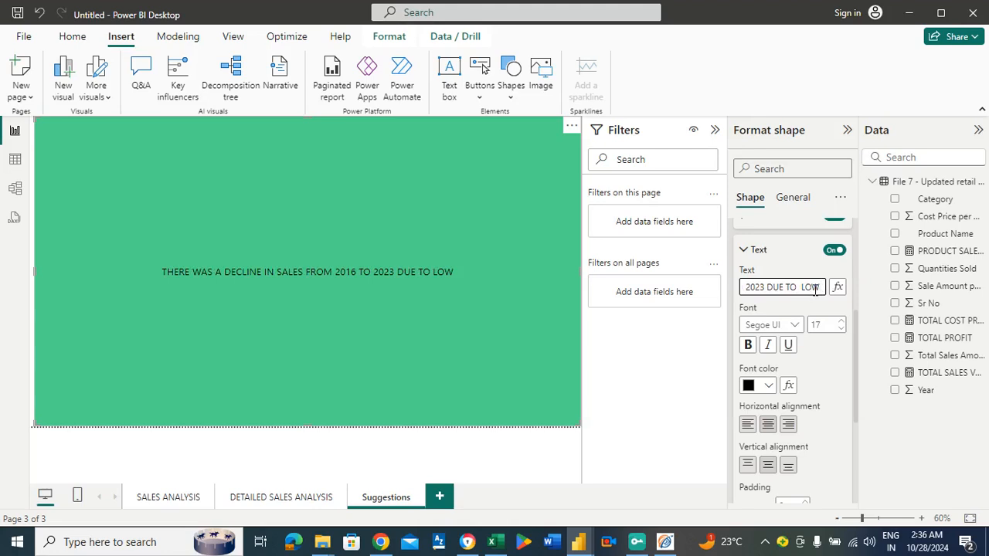
text( SELLING IT)
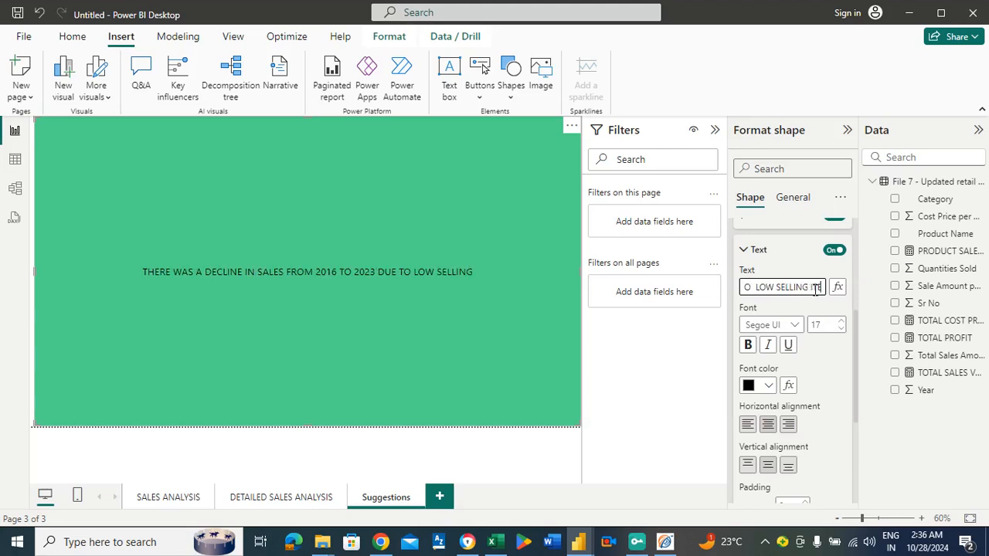
text(EMS SEIBG)
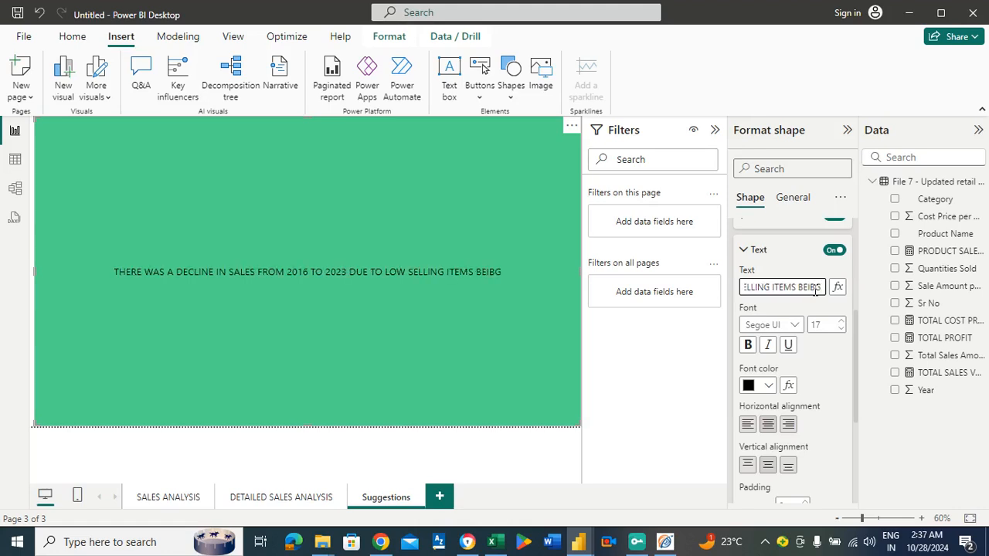
Extend the rectangle's sentence with "TO 2023 DUE TO LOW SELLING ITEMS BEING PURCHASED".
key(BackSpace)
key(BackSpace)
key(BackSpace)
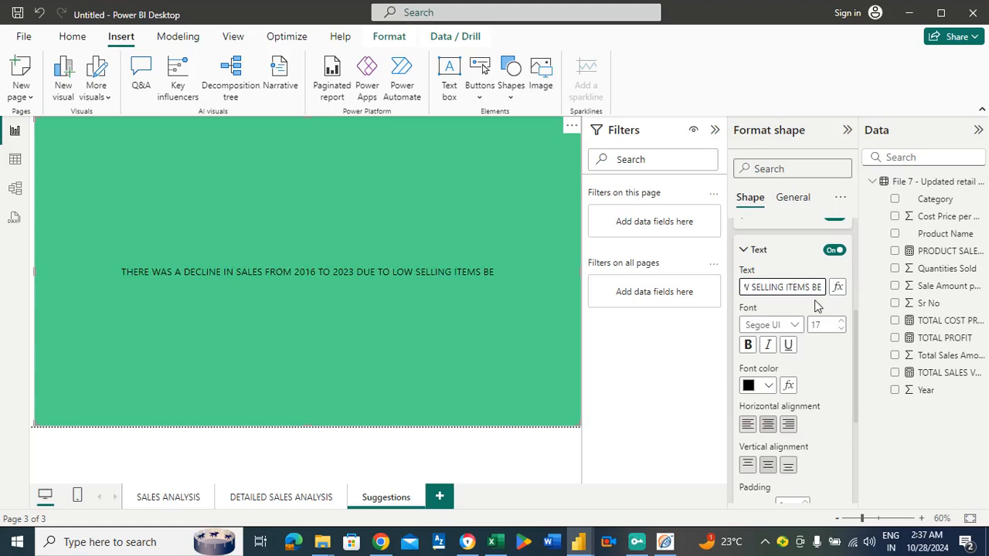
text(ING)
text( PURCH)
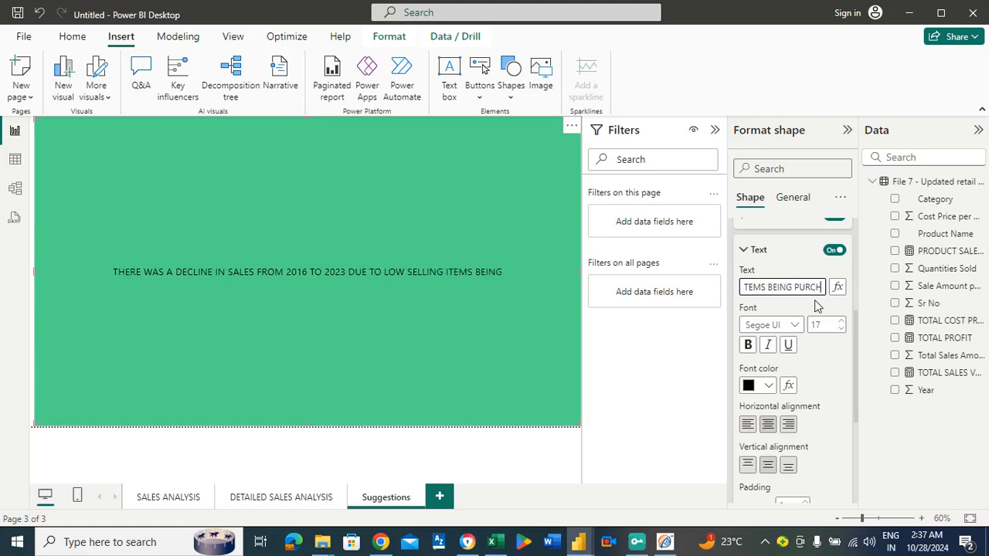
text(ASED)
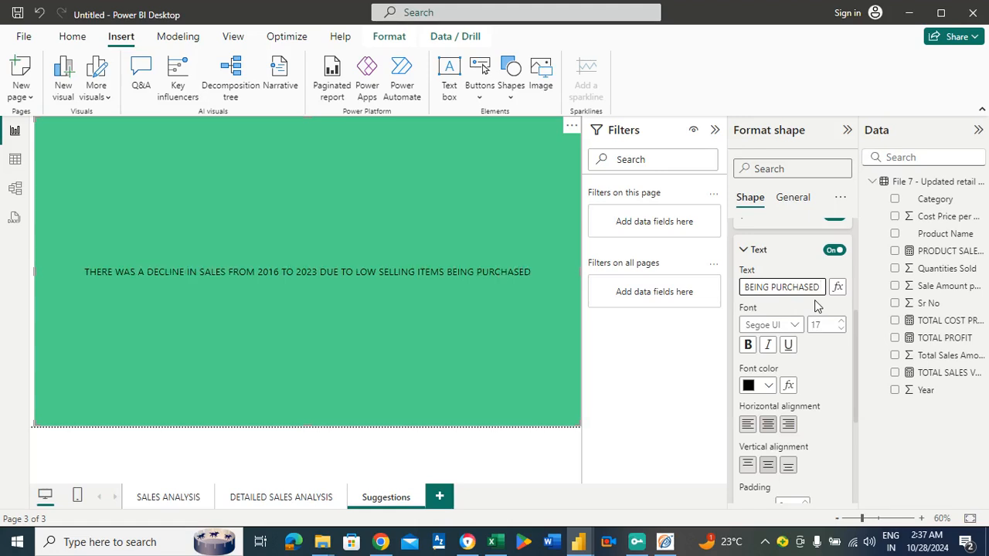
text( AND IF WE)
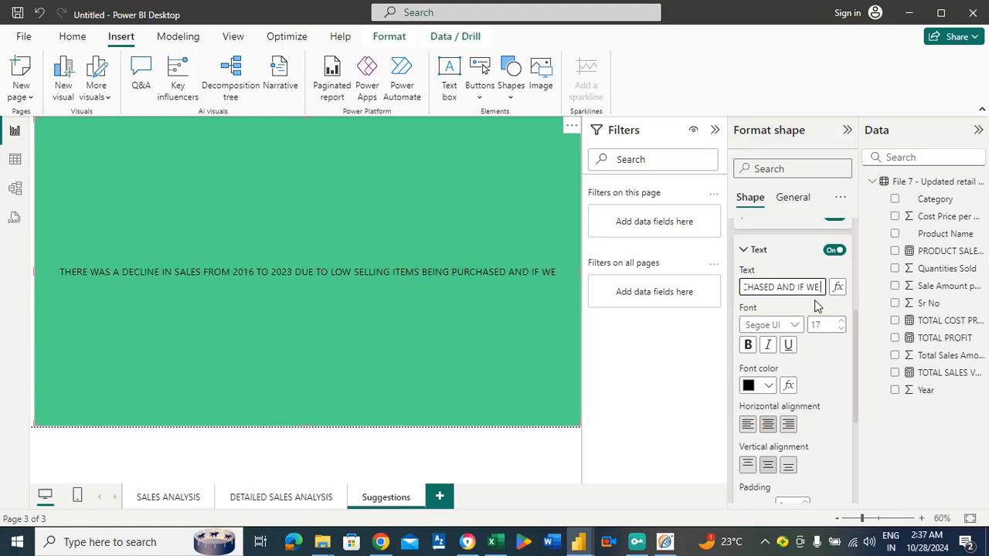
text( REDUCE)
text( THE)
text( LOW)
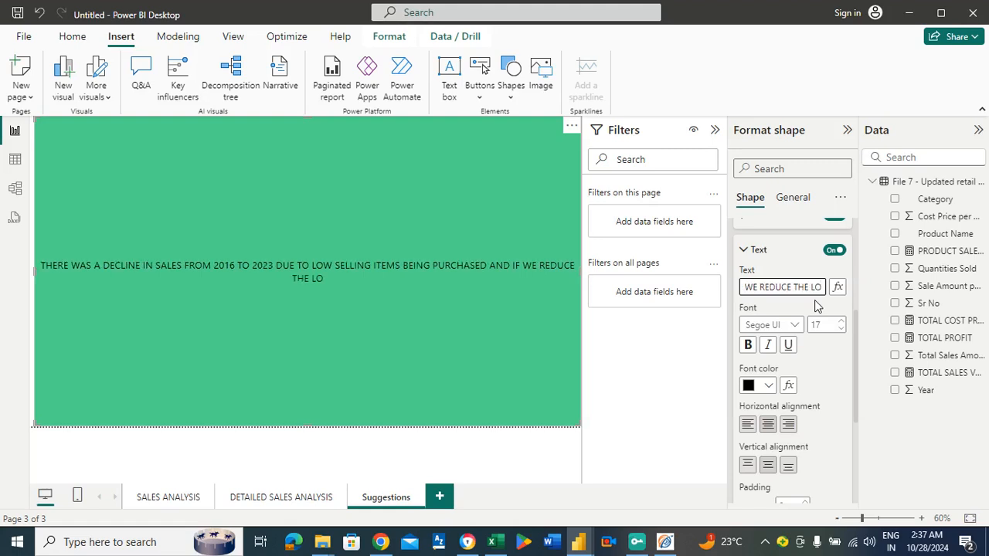
text( SELLING ITEMS)
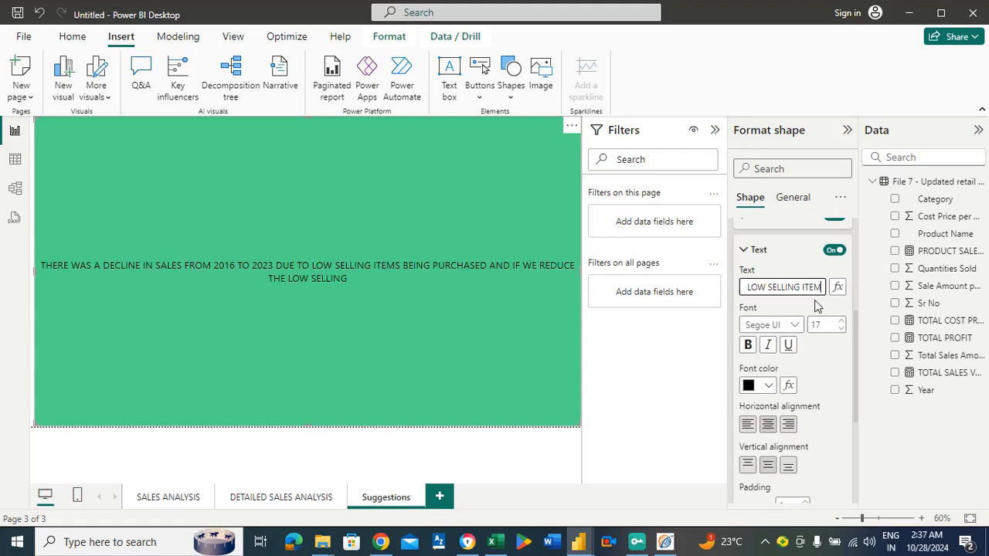
text( AND)
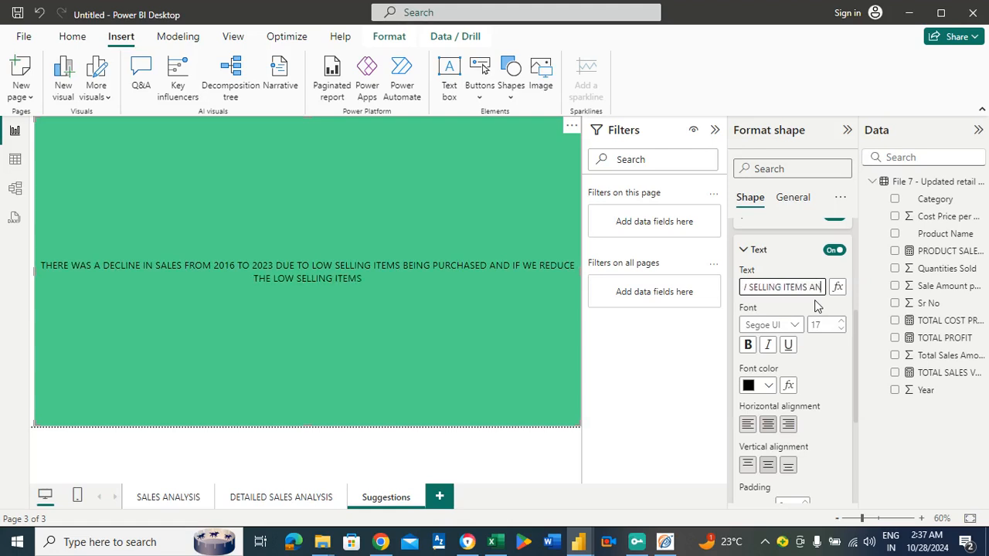
text( INC)
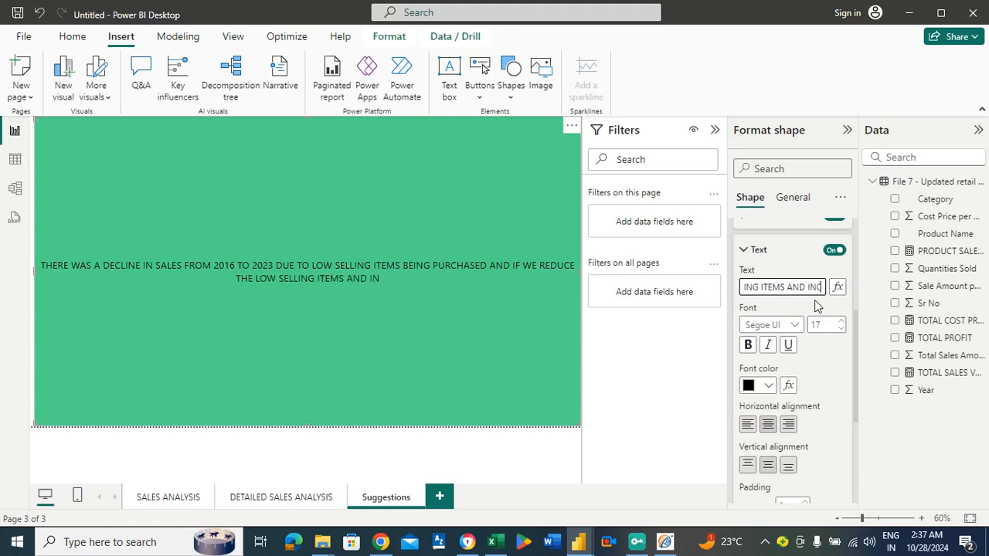
text(REASE THE QU)
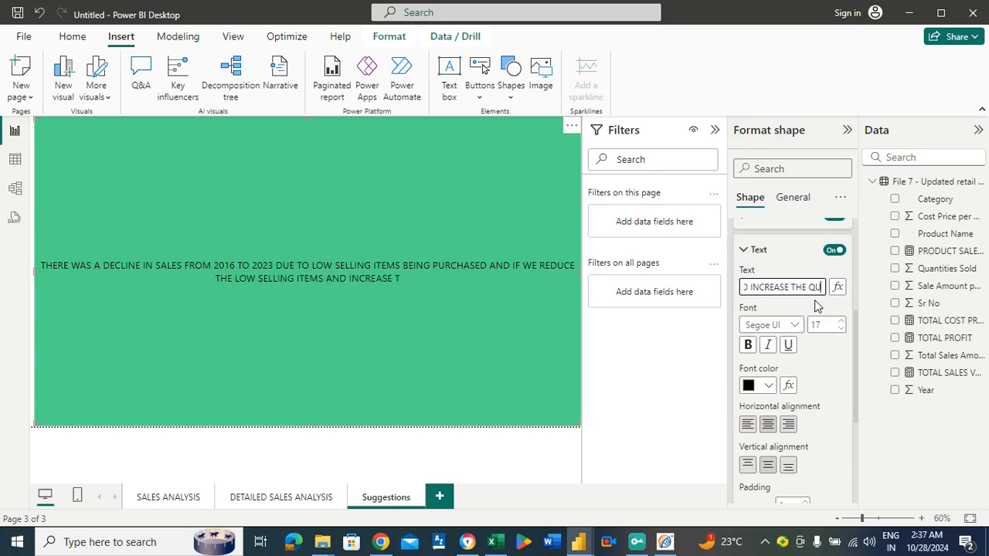
text(ANTIT)
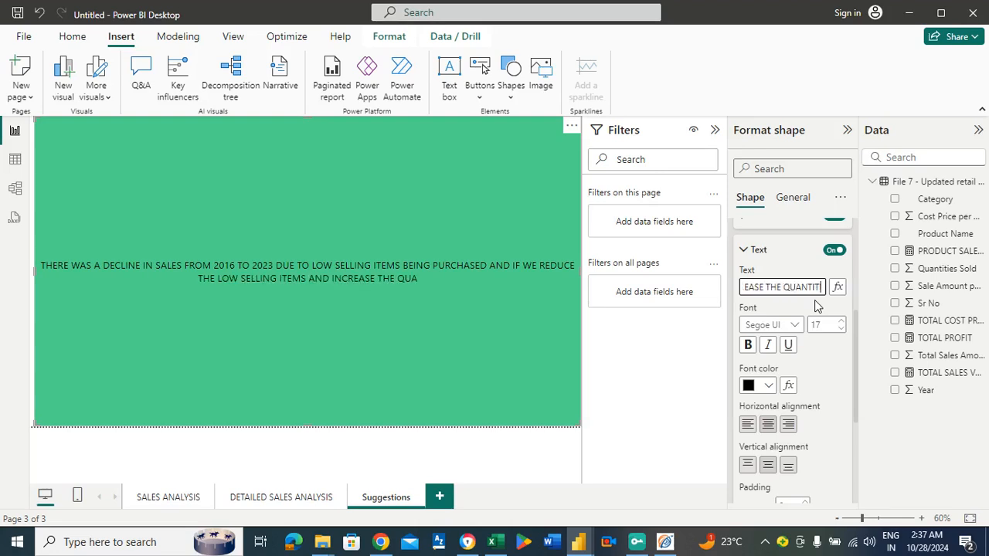
text(IES OF H)
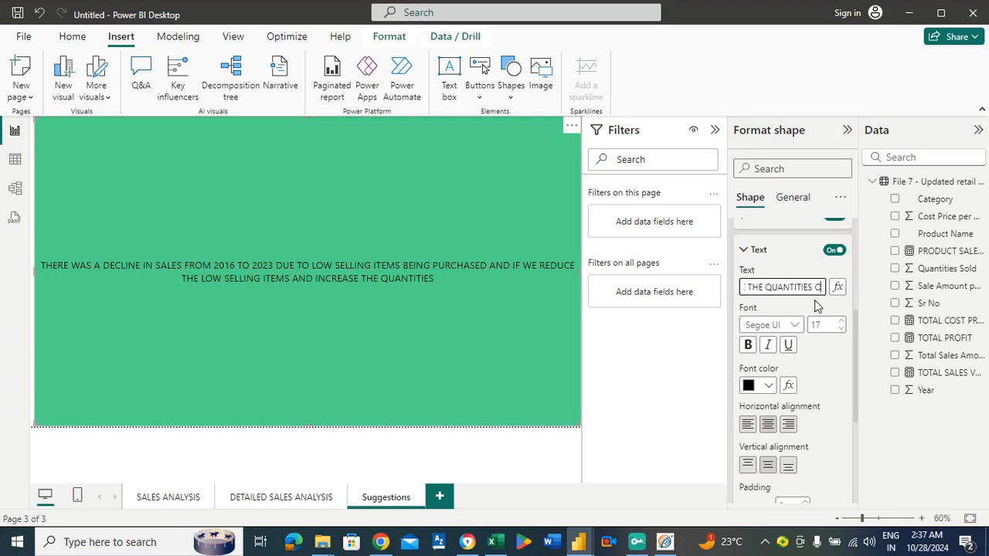
text(IGH SELLING ITEM)
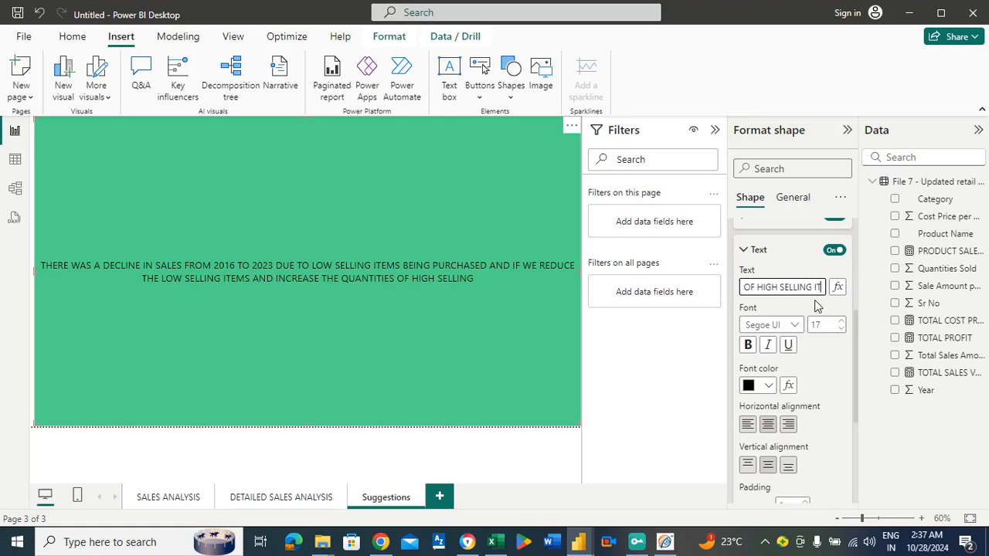
text( THA)
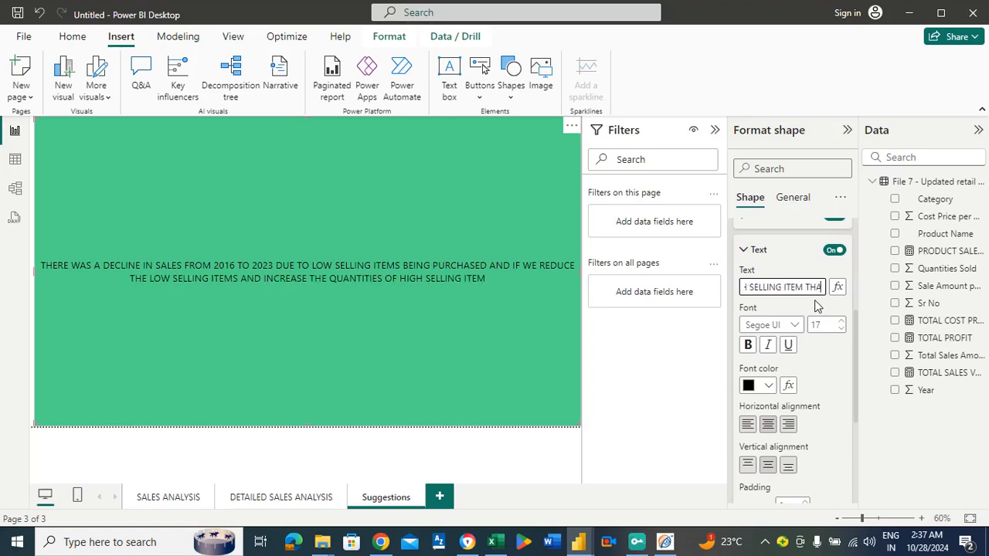
text(EN TH)
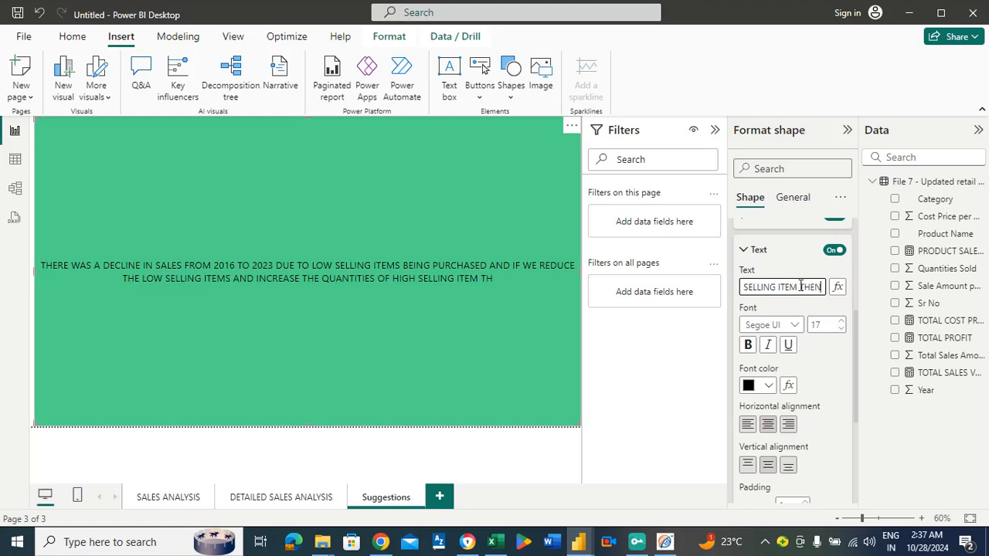
text(AT)
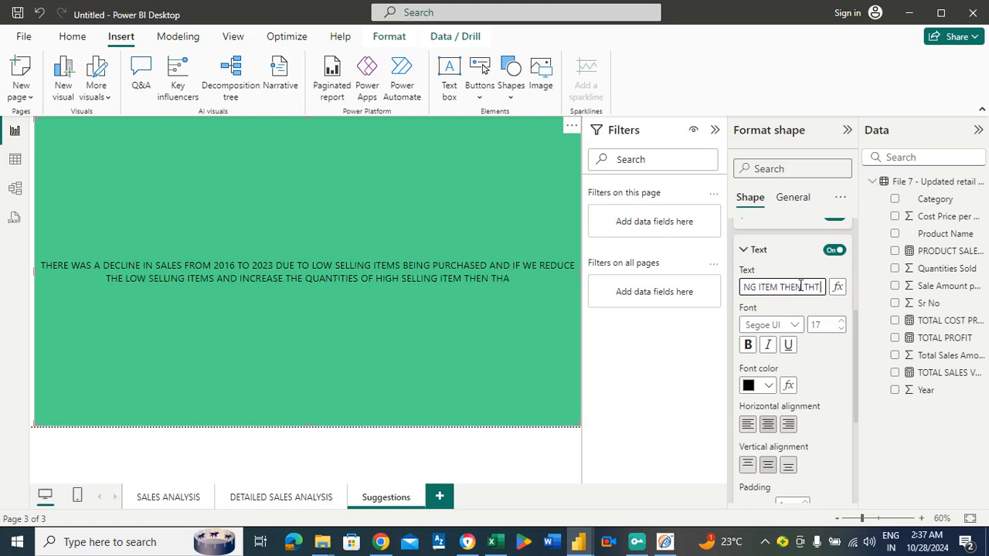
Continue the rectangle's findings text after HIGH SELLING ITEM with "THEN THAT CAN SIGNIFICANTLY".
key(BackSpace)
text(AT)
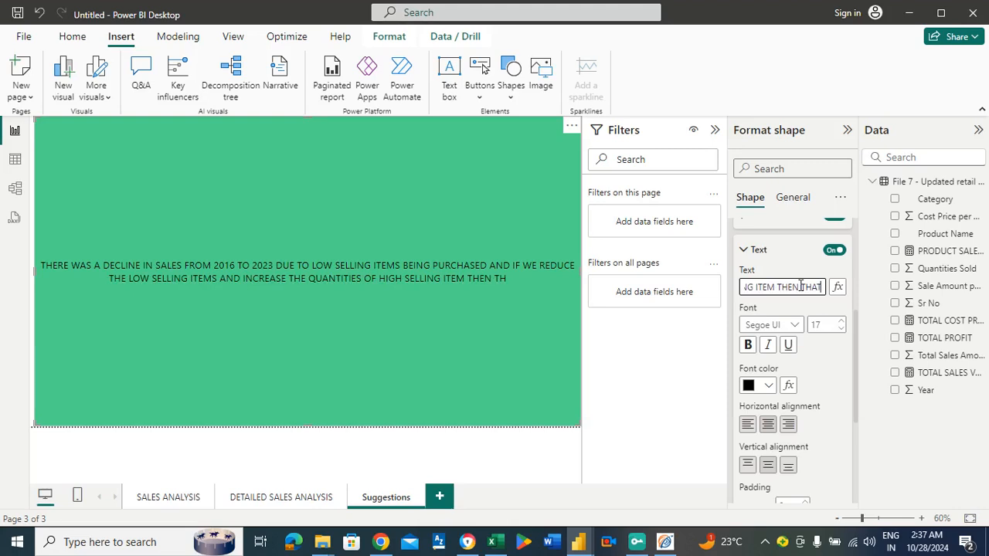
text( CAN SIGNIFI)
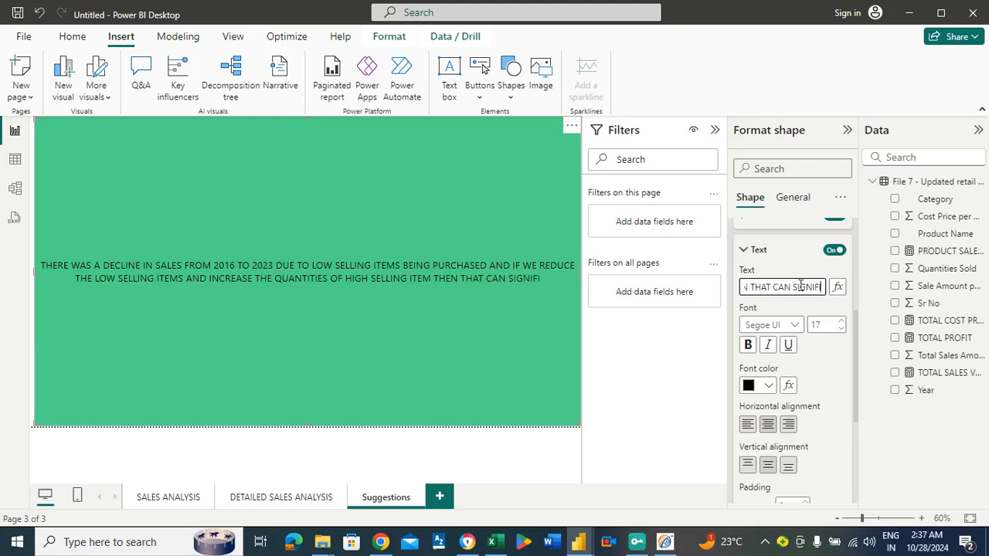
text(CANTLY)
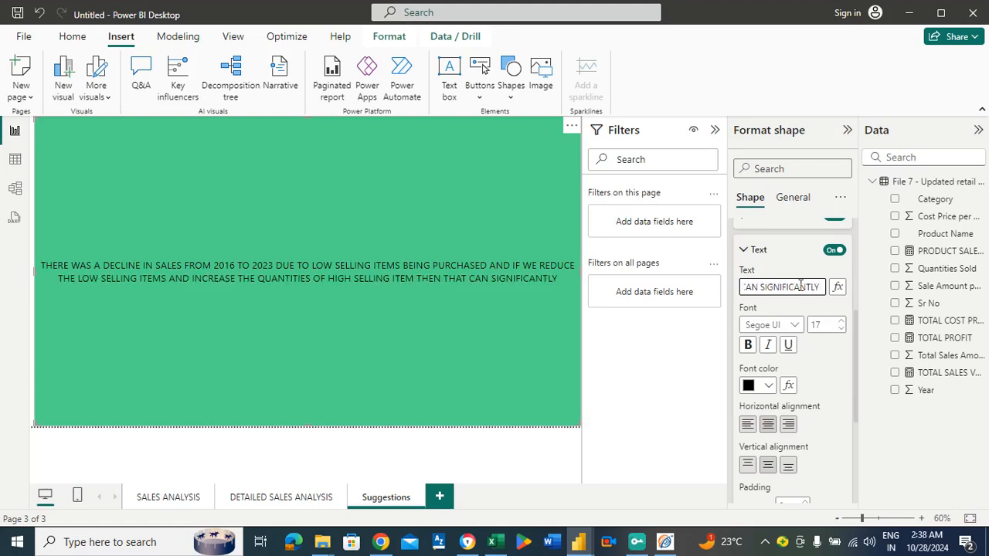
text( INCREASE)
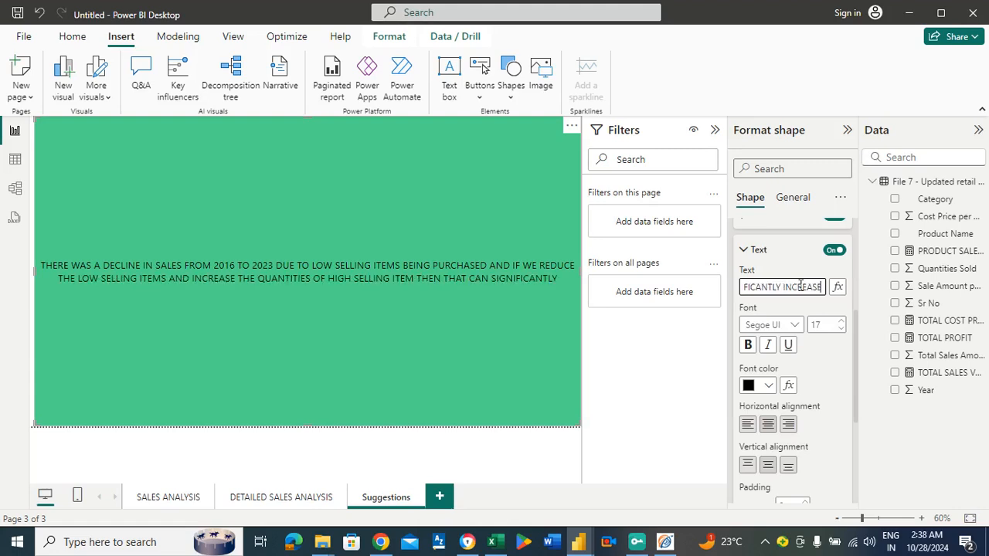
text( THE PROFITS)
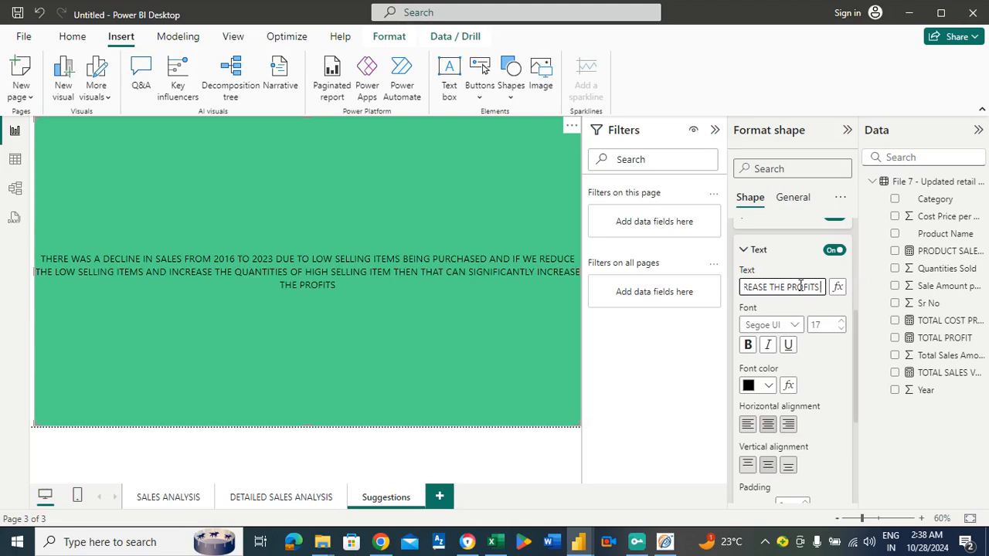
Increase the rectangle text's font size to 28 and make it bold.
click(845, 323)
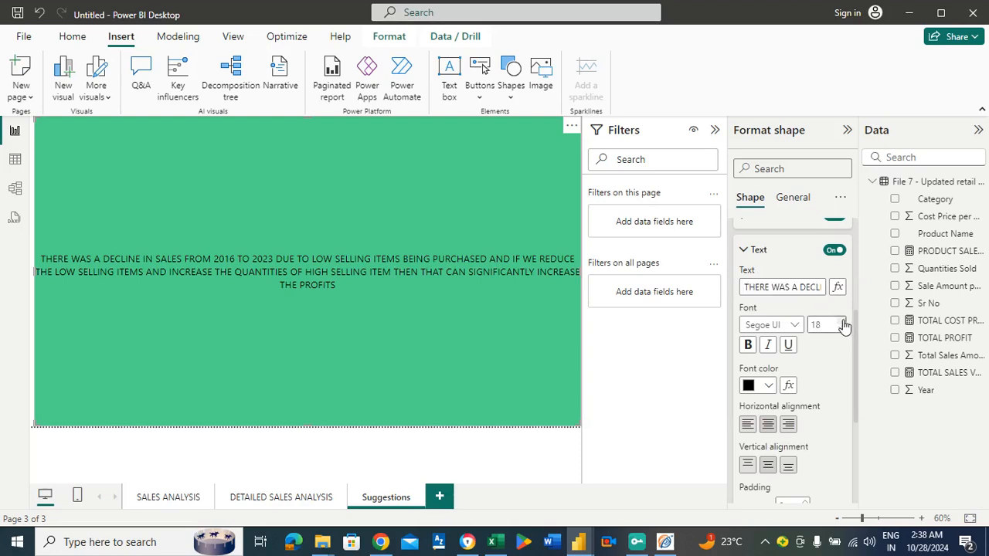
click(844, 323)
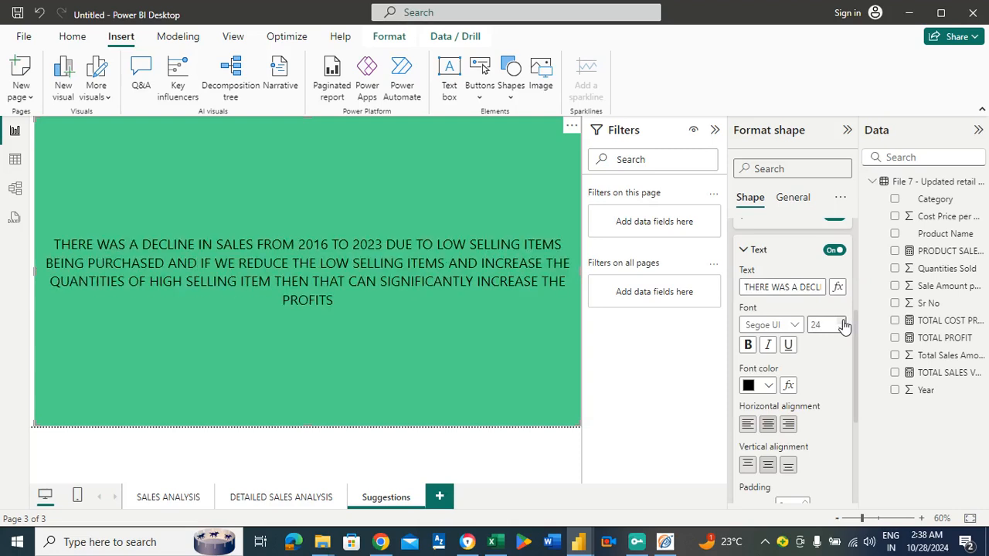
click(845, 323)
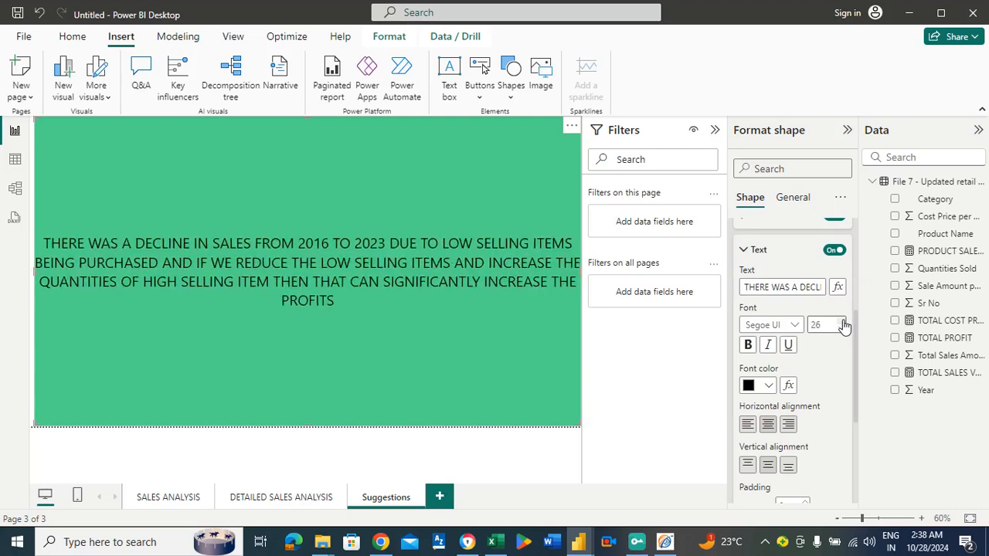
click(844, 323)
click(844, 324)
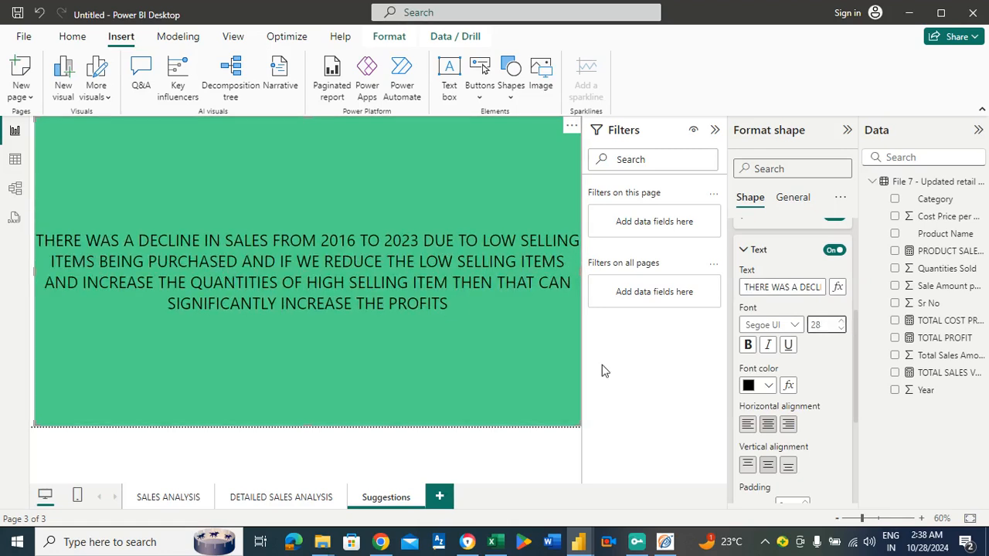
click(748, 345)
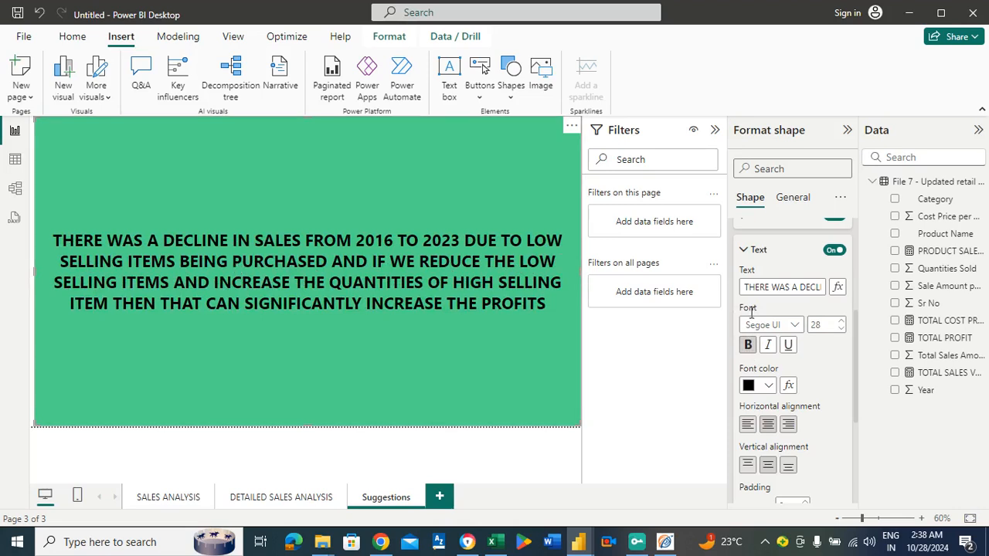
Replace the word PURCHASED after ITEMS BEING in the rectangle's text with "STORE".
click(800, 287)
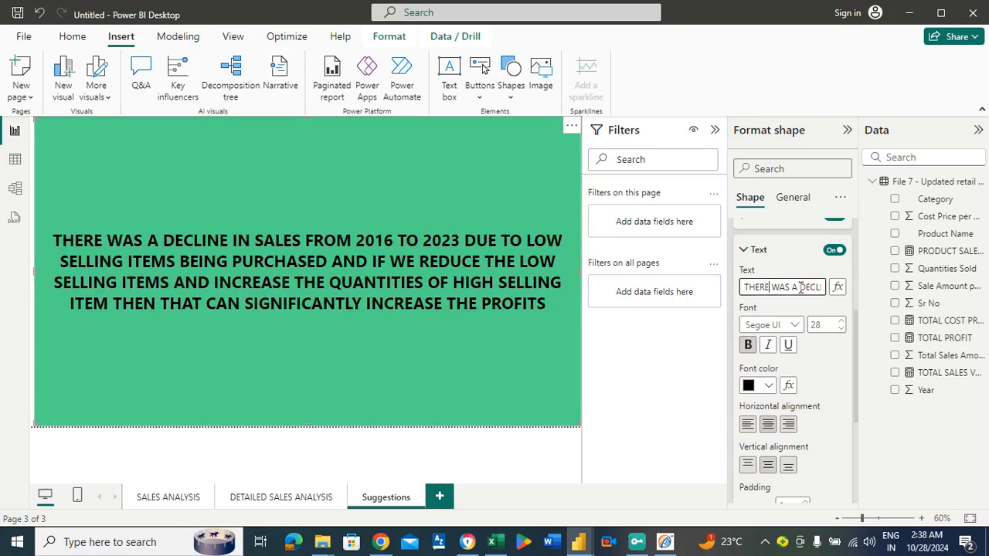
key(Right)
key(Right)
key(Right)
key(Right)
key(Right)
key(Right)
key(Right)
key(Right)
key(Right)
key(Right)
key(Right)
key(Right)
key(Right)
key(Right)
key(Right)
key(Right)
key(Right)
key(Right)
key(Right)
key(Right)
key(Right)
key(Right)
key(Right)
key(Right)
key(Right)
key(Right)
key(Right)
key(Right)
key(Right)
key(Right)
key(Right)
key(Right)
key(Right)
key(Right)
key(Right)
key(Right)
key(Right)
key(Right)
key(Right)
key(Right)
key(Right)
key(Right)
key(Right)
key(Right)
key(Right)
key(Right)
key(Right)
key(Right)
key(Right)
key(Right)
key(Right)
key(Right)
key(Right)
key(Right)
key(Right)
key(Right)
key(Right)
key(Right)
key(Right)
key(Right)
key(BackSpace)
key(BackSpace)
key(BackSpace)
key(BackSpace)
key(BackSpace)
key(BackSpace)
key(BackSpace)
key(BackSpace)
key(BackSpace)
key(BackSpace)
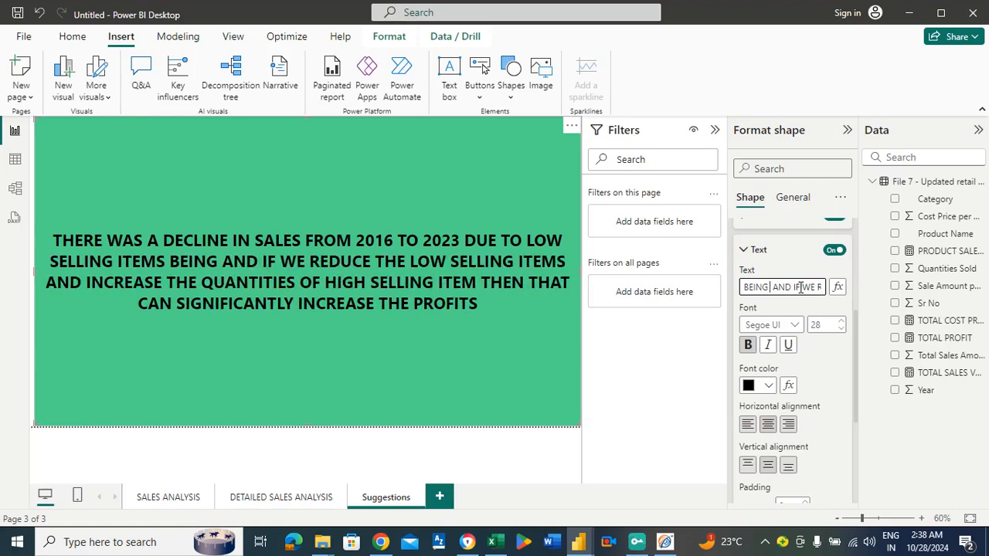
text(STORED)
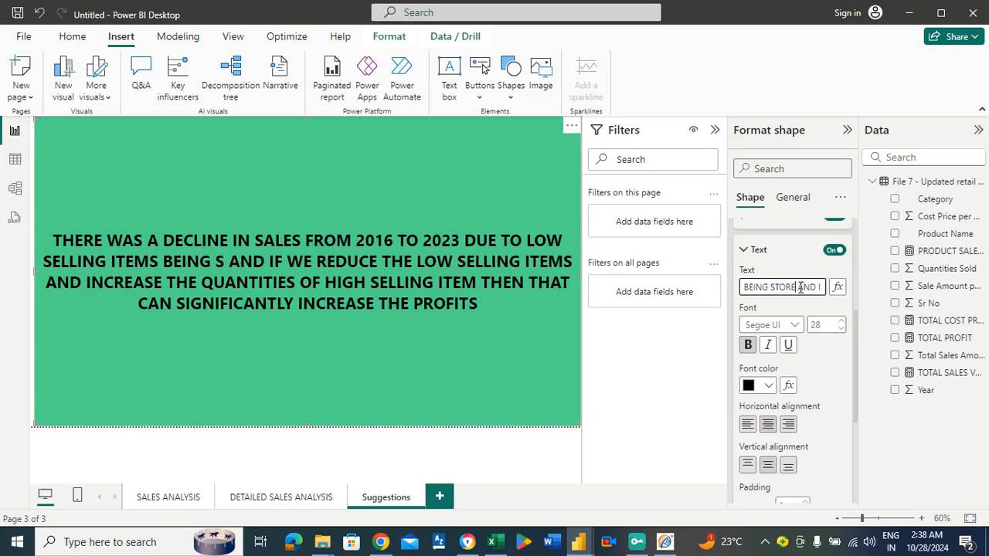
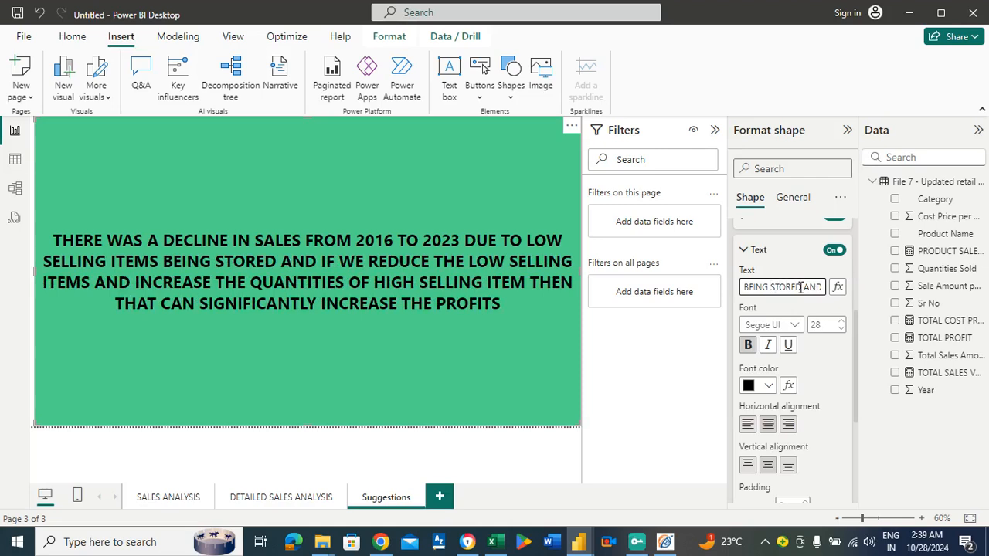
Insert "BOUGHT AND" before STORED in the rectangle's findings text.
key(Left)
text(BOUGHT)
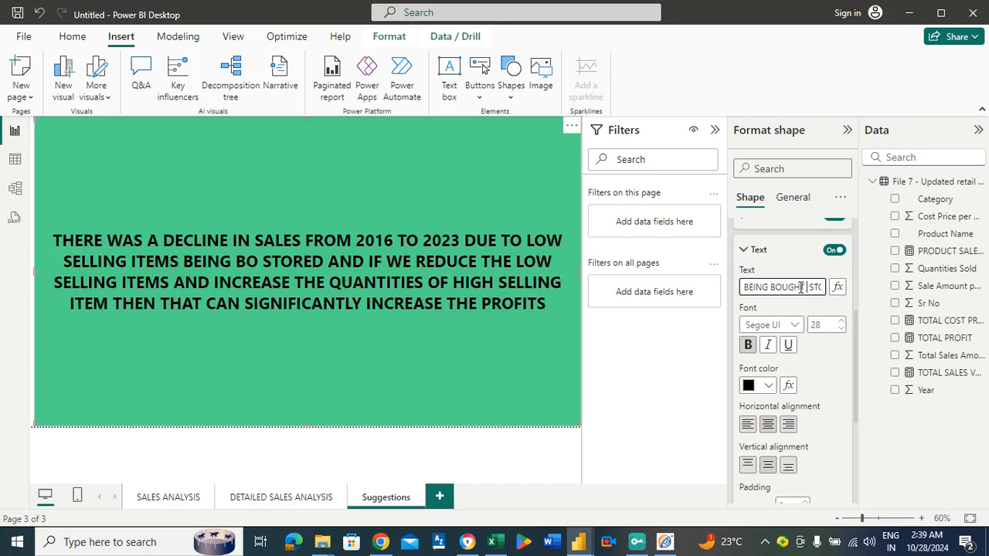
text( AND)
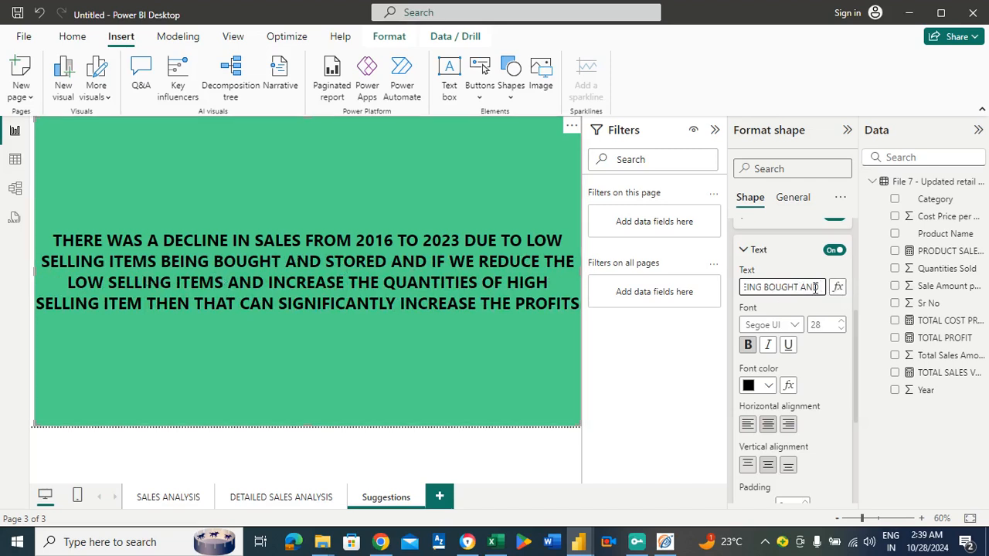
Insert "INVENTORY OF" between REDUCE THE and LOW SELLING ITEMS in the rectangle's text.
key(Right)
key(Right)
key(Right)
key(Right)
key(Right)
key(Right)
key(Right)
key(Right)
key(Right)
key(Right)
key(Right)
key(Right)
key(Right)
key(Right)
key(Right)
key(Right)
key(Right)
key(Right)
key(Right)
key(Right)
key(Right)
key(Right)
key(Right)
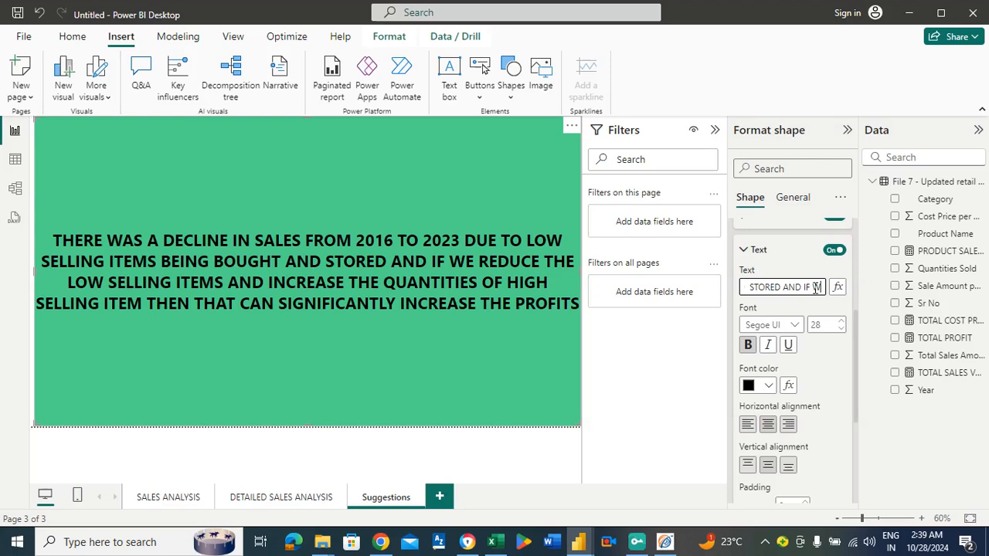
key(Right)
key(Right)
key(Right)
key(Right)
key(Right)
key(Right)
key(Right)
key(Right)
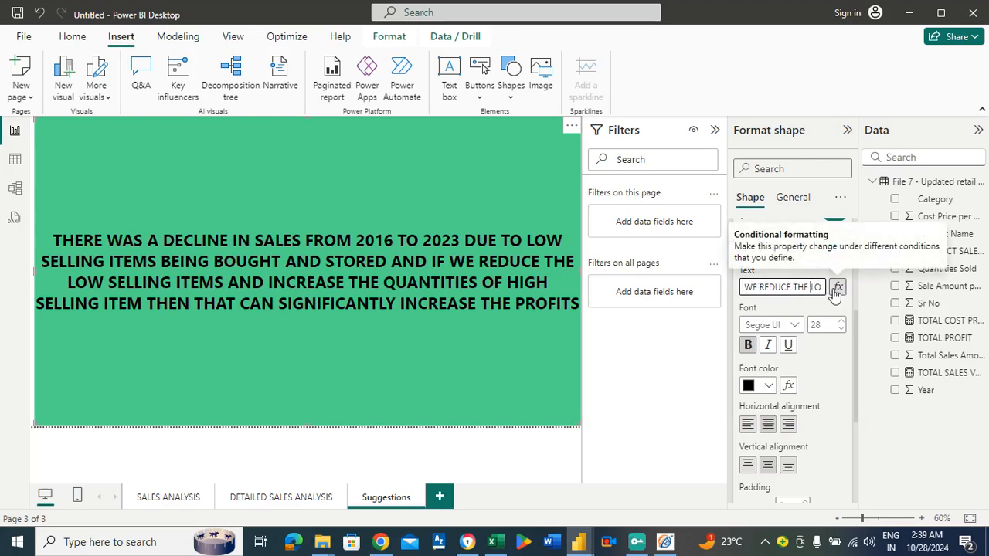
text(INVENT )
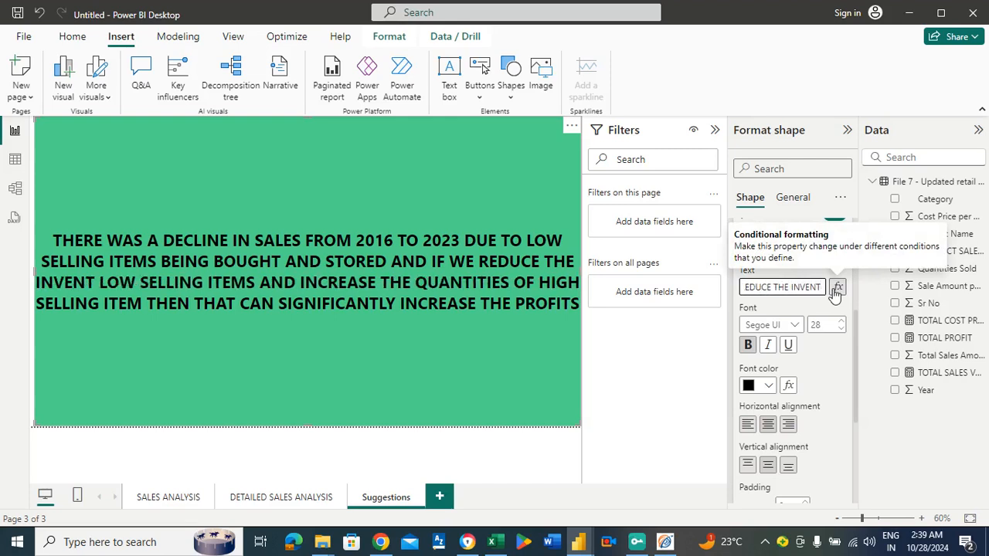
text(ORY)
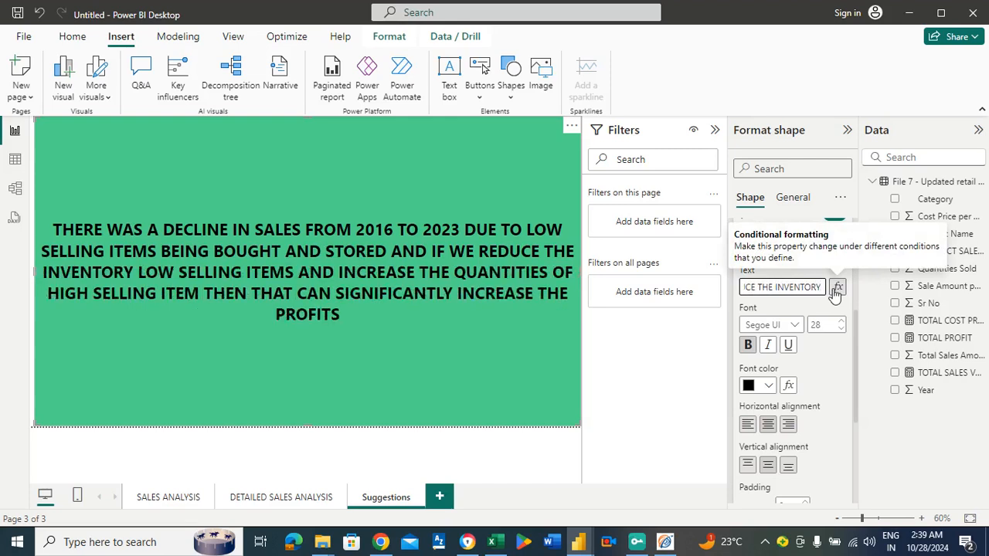
text( OF)
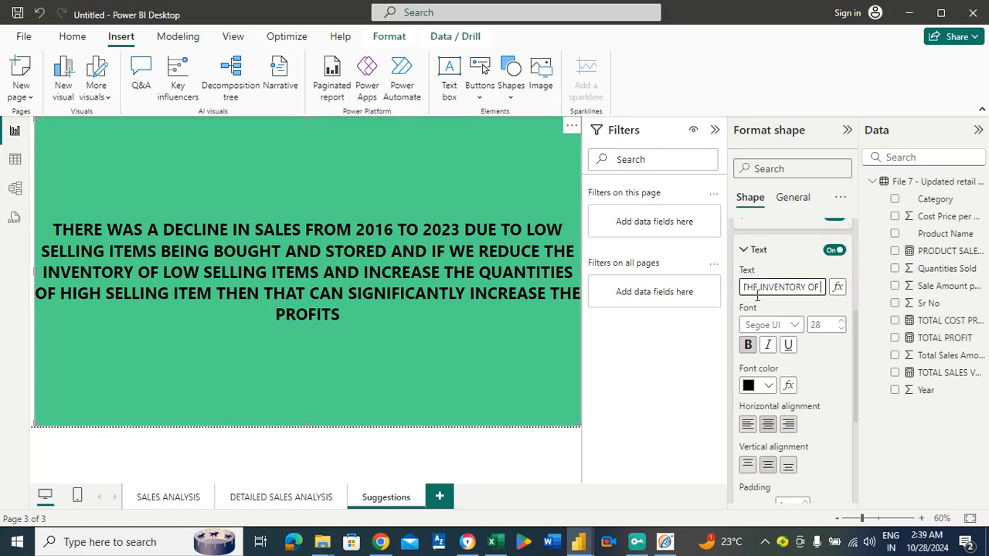
Add the word "INVENTORY" directly before LOW SELLING ITEMS in the rectangle's text.
key(Right)
key(Right)
text(INVENTORY)
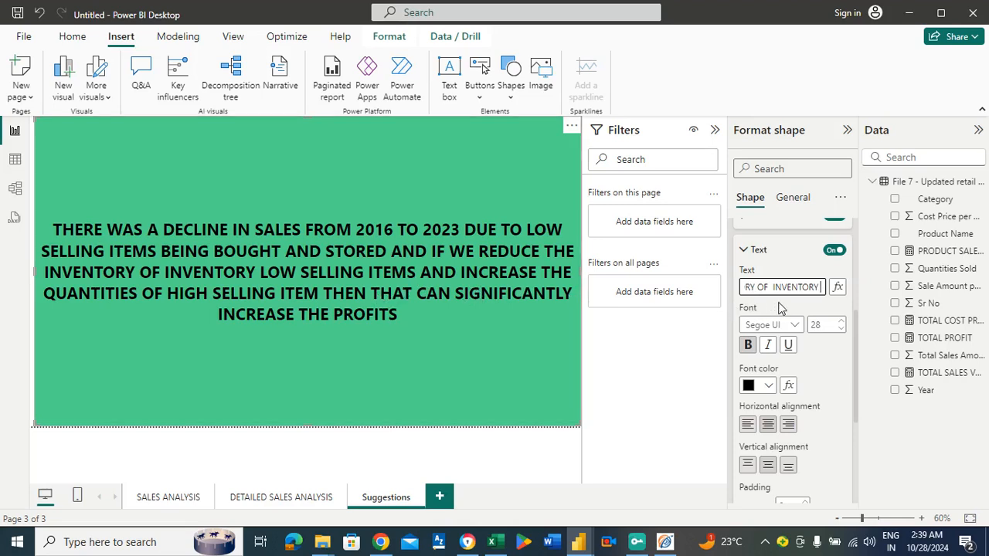
Insert "INVENTORY" before QUANTITIES OF HIGH SELLING ITEM in the rectangle's text.
key(Right)
key(Right)
key(Right)
key(Right)
key(Right)
key(Right)
key(Right)
key(Right)
key(Right)
key(Right)
key(Right)
key(Right)
key(Right)
key(Right)
key(Right)
key(Right)
key(Right)
key(Right)
key(Right)
key(Right)
key(Right)
key(Right)
key(Right)
key(Right)
key(Right)
key(Right)
key(Right)
key(Right)
key(Right)
key(Right)
key(Right)
key(Right)
key(Left)
key(Left)
key(Right)
key(Right)
key(Right)
key(Right)
key(Right)
key(Right)
key(Right)
key(Right)
key(Right)
key(Right)
key(Right)
key(Right)
key(Right)
key(Right)
key(Right)
key(Right)
key(Right)
key(Right)
key(Right)
key(Right)
key(Right)
key(Right)
key(Right)
key(Right)
key(Right)
key(Left)
key(Left)
key(Left)
key(Left)
key(Left)
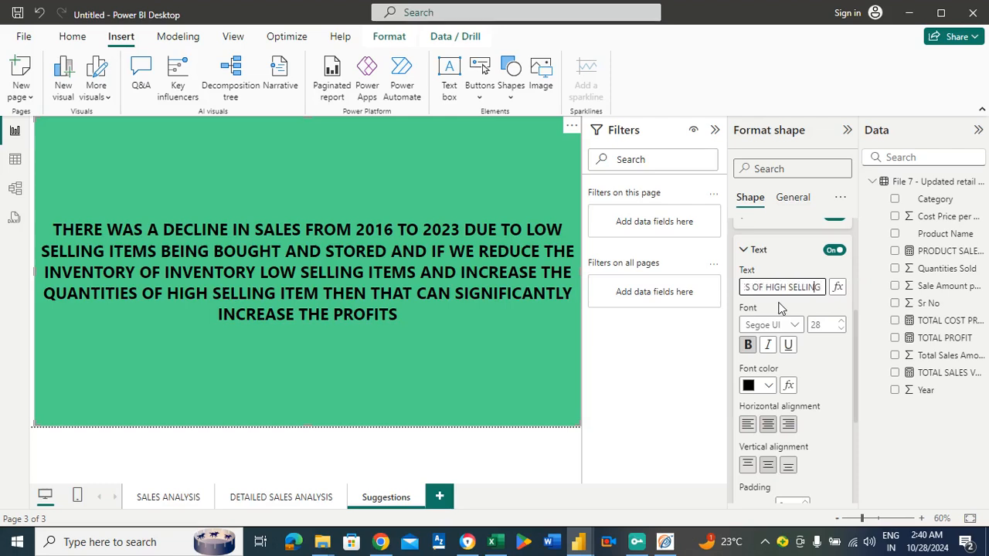
key(Left)
key(Left)
key(Left)
key(Left)
key(Left)
key(Left)
key(Left)
key(Left)
key(Left)
key(Left)
key(Left)
key(Left)
key(Left)
key(Left)
key(Left)
key(Left)
key(Left)
key(Left)
key(Left)
key(Left)
text(INVENTORY)
Change ITEM to the plural "ITEMS" after HIGH SELLING in the rectangle's text and apply the edit.
key(Right)
key(Right)
key(Right)
key(Right)
key(Right)
key(Right)
key(Right)
key(Right)
key(Right)
key(Right)
key(Right)
key(Right)
key(Right)
key(Right)
key(Right)
key(Right)
key(Right)
key(Right)
key(Right)
key(Right)
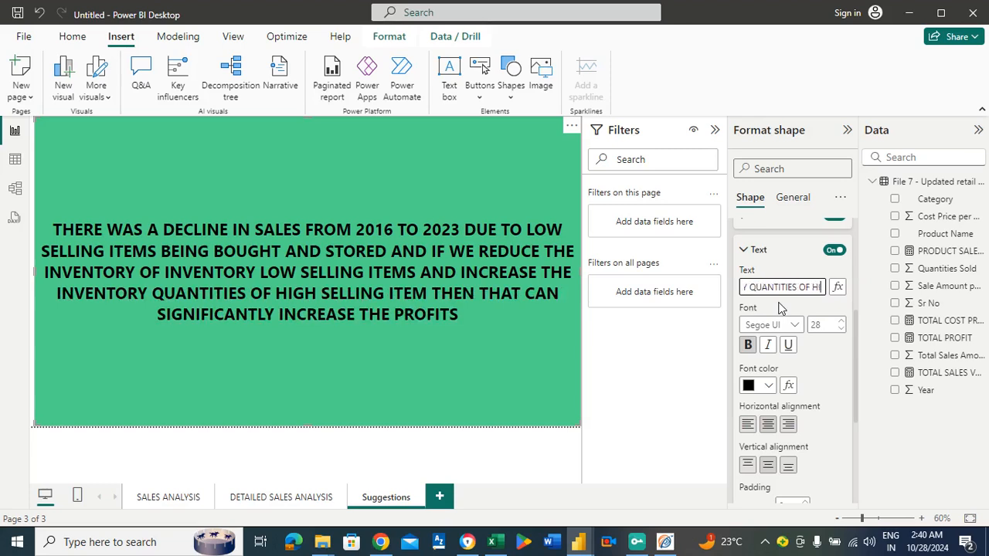
key(Right)
key(Right)
key(Right)
key(Right)
key(Right)
key(Right)
key(Right)
key(Right)
key(Right)
key(Right)
key(Right)
key(Right)
key(Right)
key(Right)
key(Left)
key(Left)
key(Left)
key(Left)
key(Left)
key(Left)
key(Left)
key(Left)
key(Left)
key(Left)
key(Left)
key(Left)
key(Left)
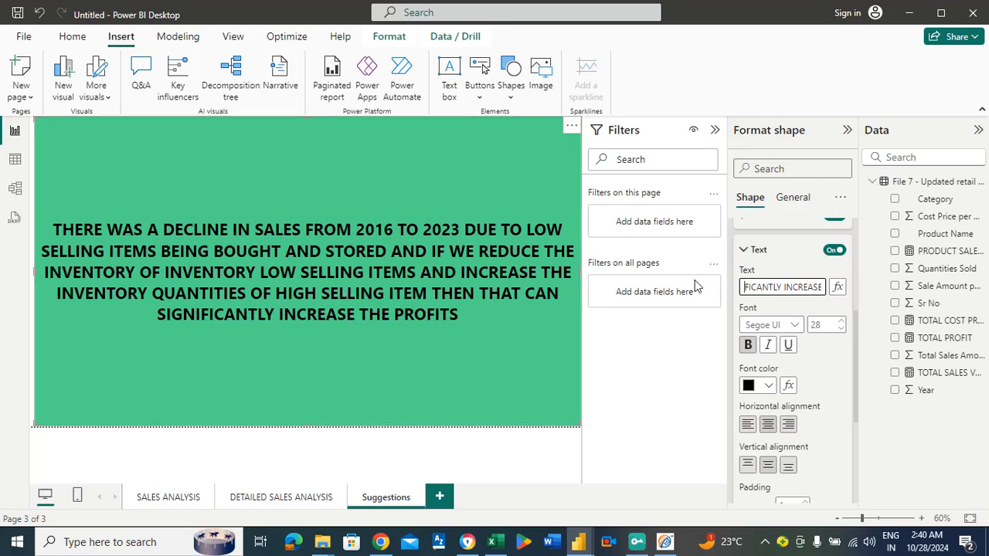
key(Left)
key(Left)
key(Left)
key(Left)
key(Left)
key(Left)
key(Left)
key(Left)
key(Left)
key(Left)
key(Left)
key(Left)
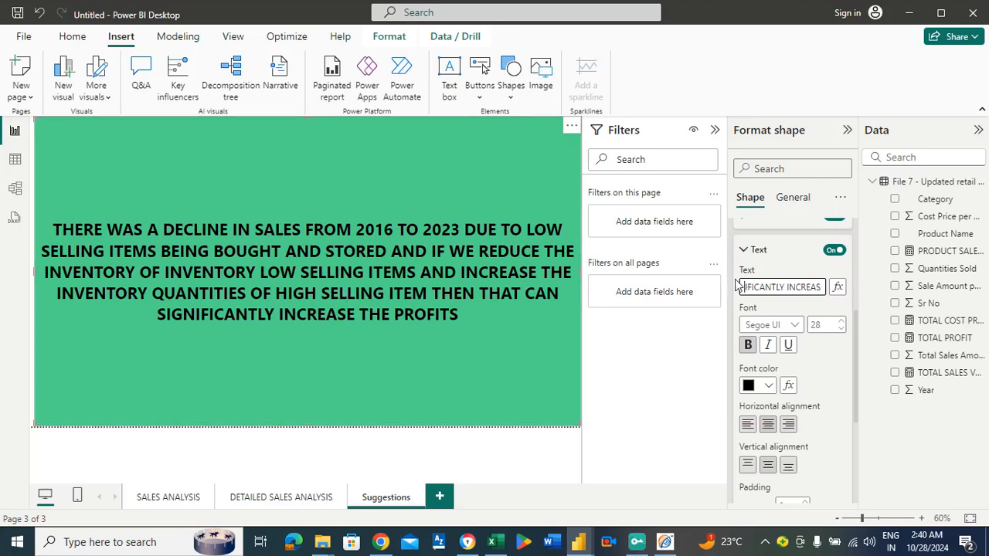
key(Left)
key(Left)
key(Left)
key(Left)
key(Left)
key(Left)
key(Left)
key(Left)
key(Left)
key(Left)
key(Left)
key(Right)
key(Right)
key(Right)
key(Left)
text(S)
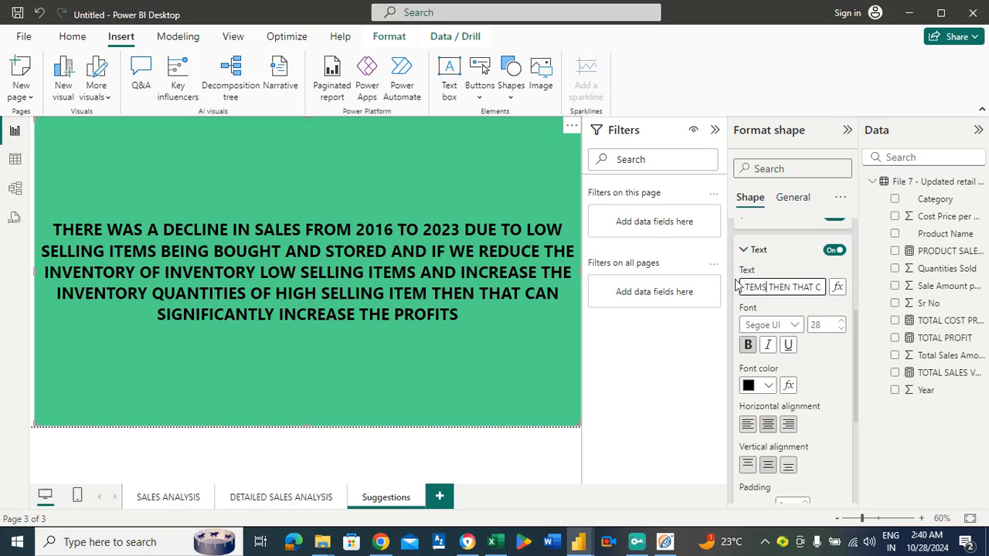
click(410, 398)
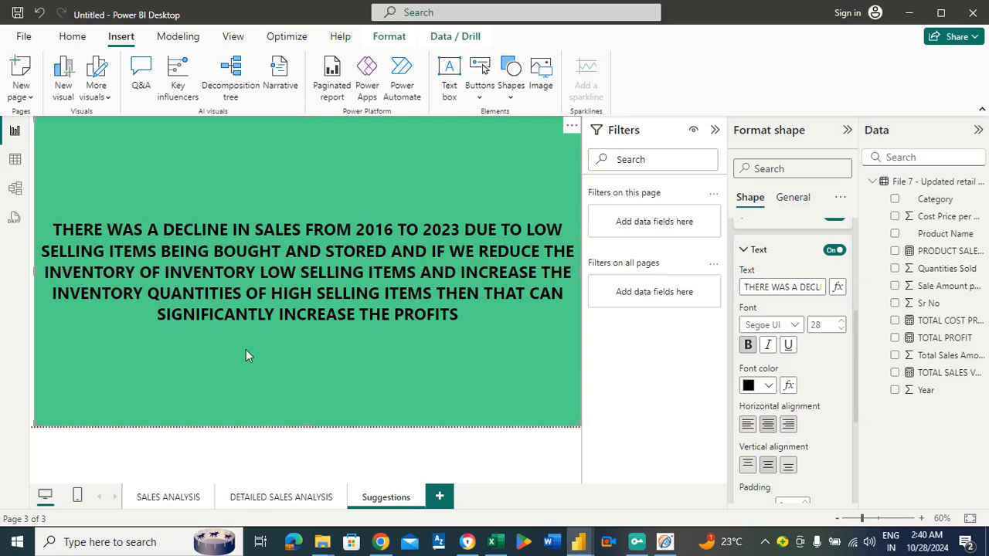
Add a new report page and place a Q&A visual on it, enlarged to cover most of the page.
click(176, 499)
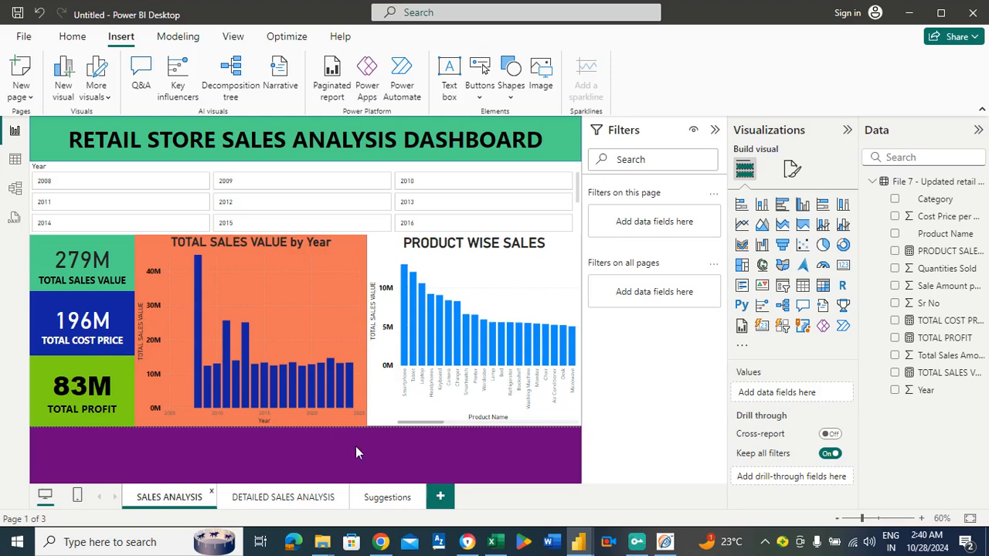
click(438, 498)
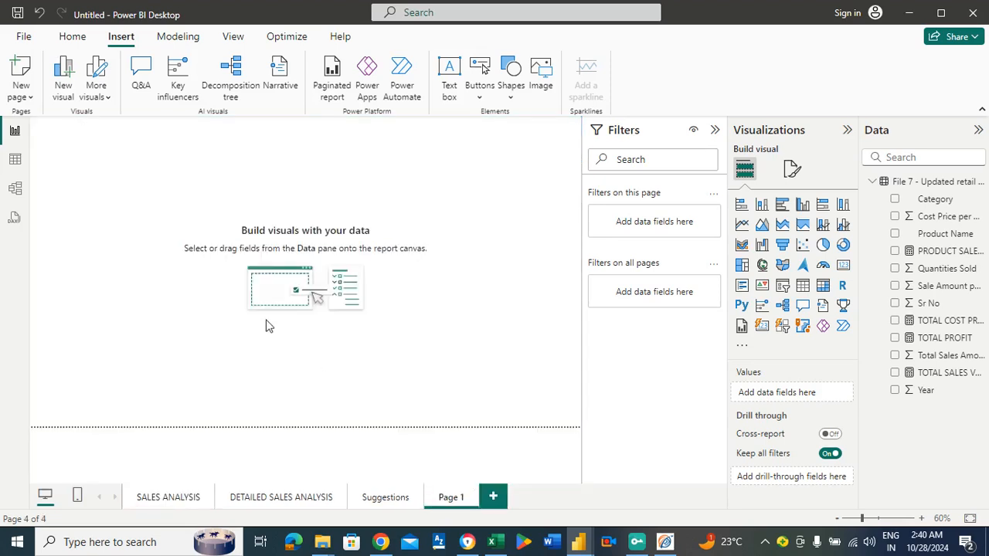
click(803, 306)
drag(125, 186, 548, 225)
drag(287, 249, 308, 394)
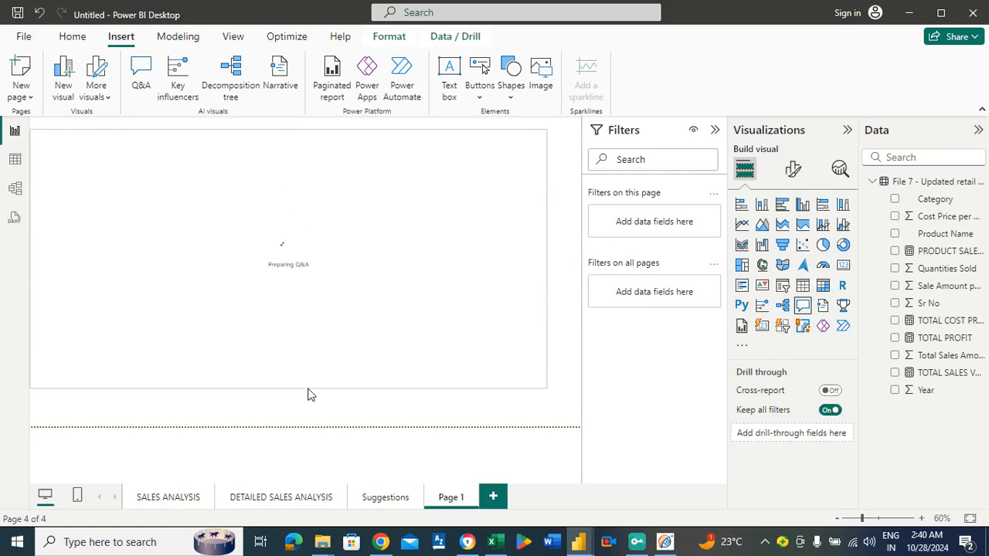
Rename the new page containing the Q&A visual as "Q &".
right_click(455, 501)
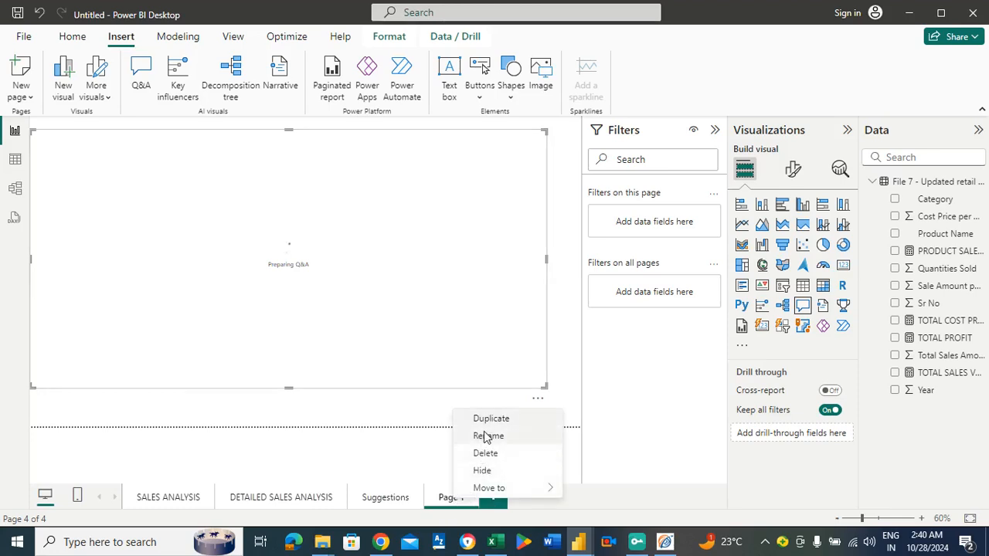
click(485, 436)
key(BackSpace)
key(BackSpace)
key(BackSpace)
key(BackSpace)
key(BackSpace)
key(BackSpace)
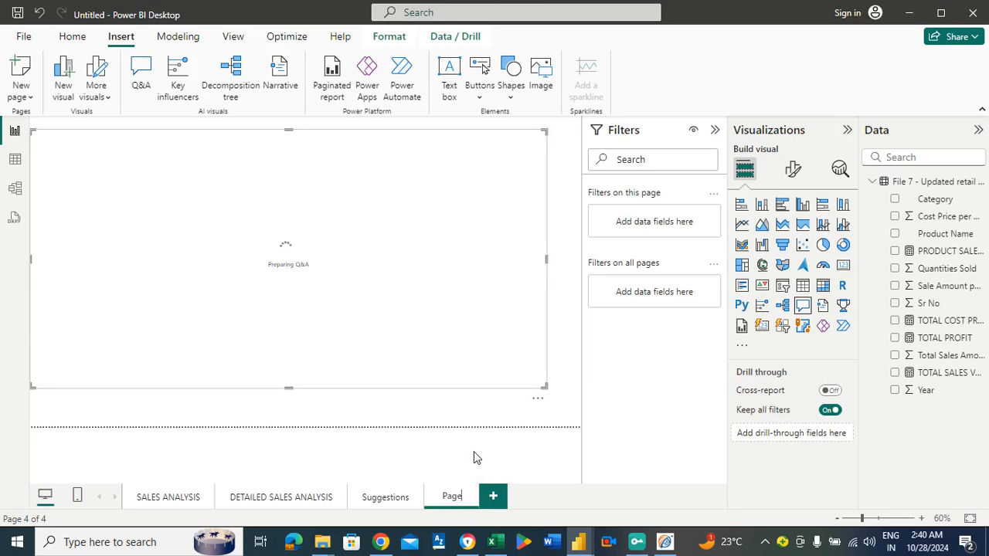
text(Q7)
key(BackSpace)
text(7 A)
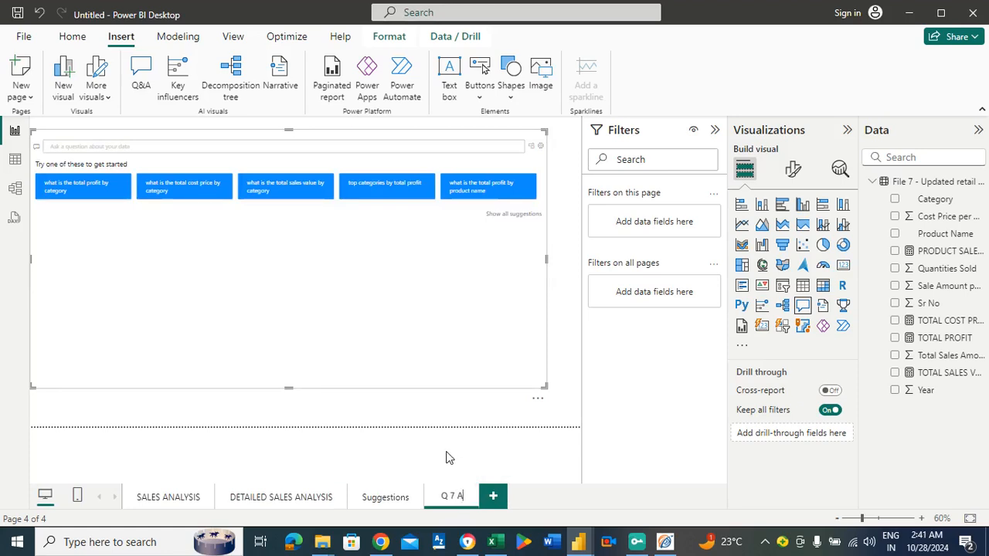
key(BackSpace)
key(BackSpace)
key(BackSpace)
text(&)
click(446, 458)
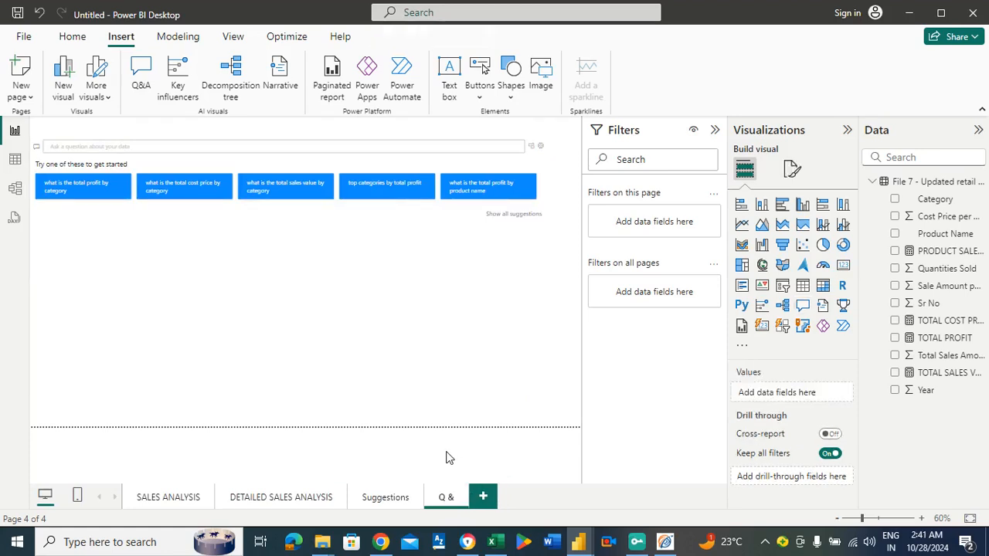
Complete the new page's name so it reads "Q & A".
right_click(458, 504)
click(490, 439)
text(A)
key(Return)
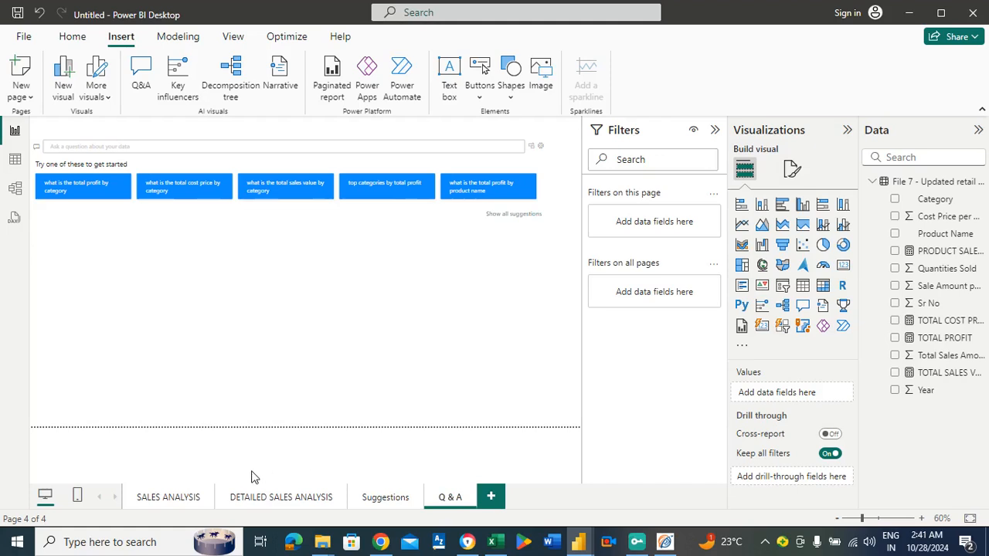
Review the visuals on the SALES ANALYSIS page and the tables on the DETAILED SALES ANALYSIS page, and return to SALES ANALYSIS.
click(158, 496)
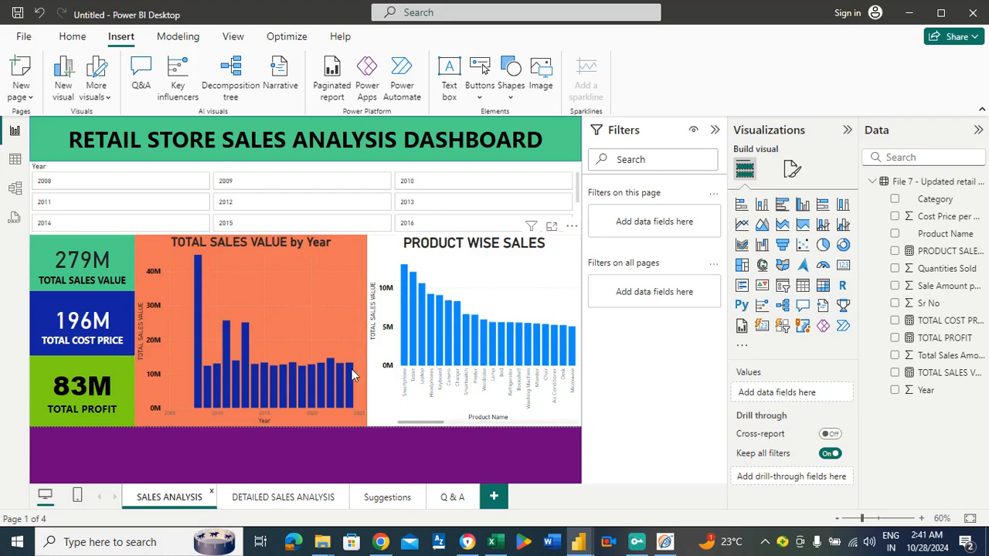
click(270, 498)
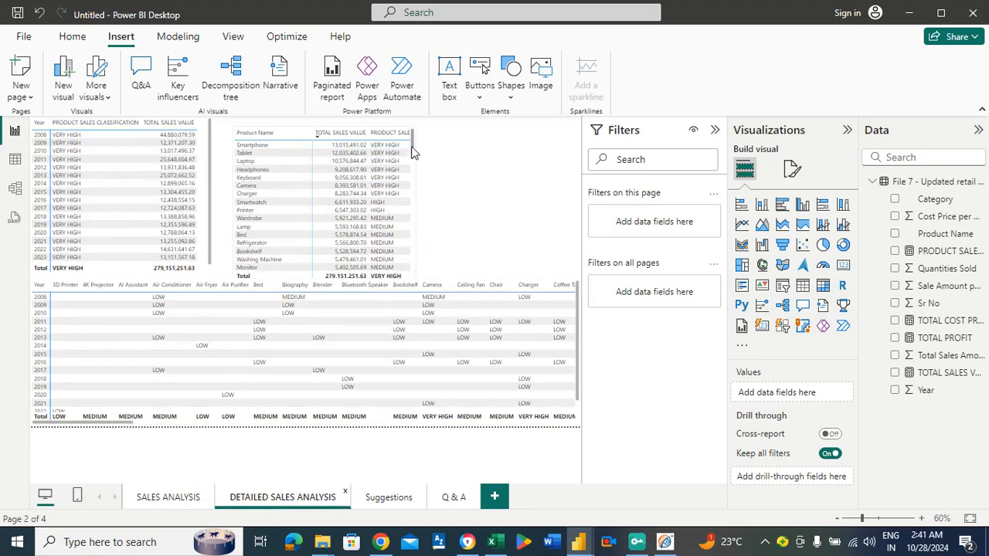
drag(412, 153, 435, 140)
click(152, 500)
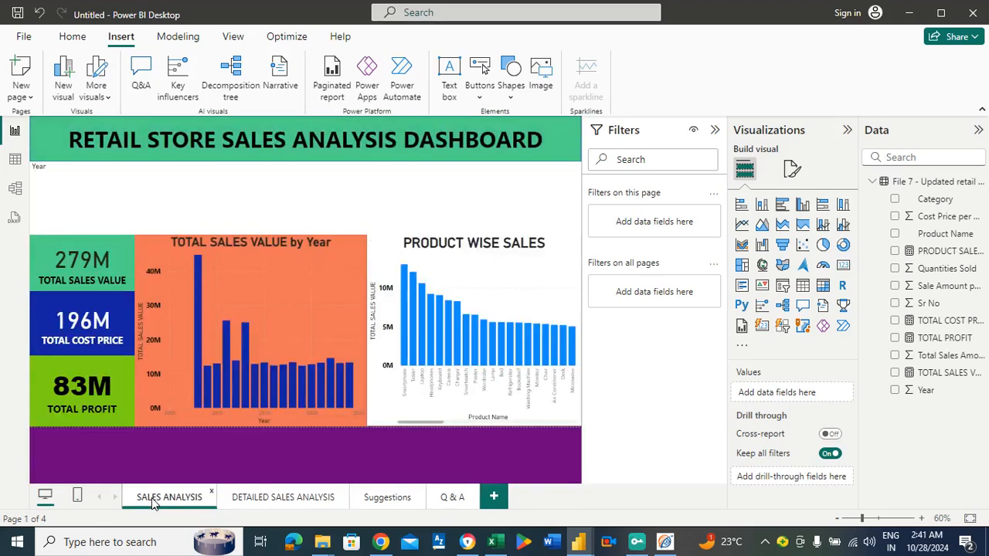